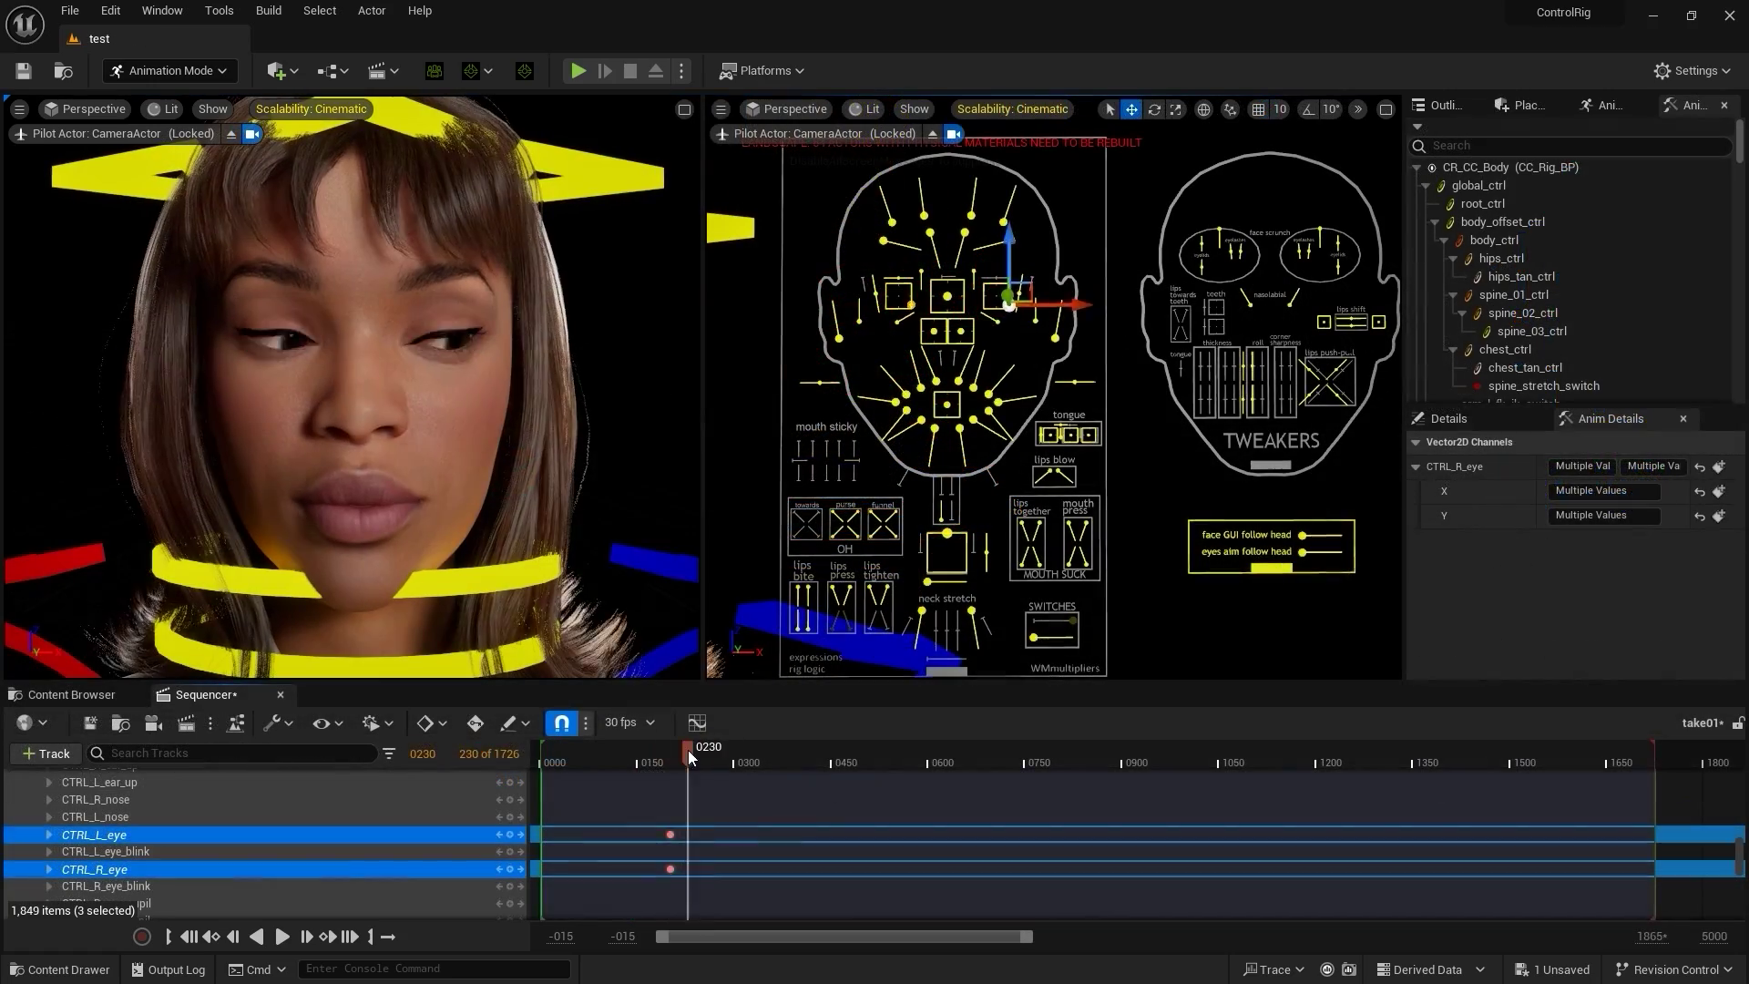
Step: Pull CTRL_R_mouth_cornerPull at frame 0299, then constrain the foot IK control to a Bike_joint
click(999, 381)
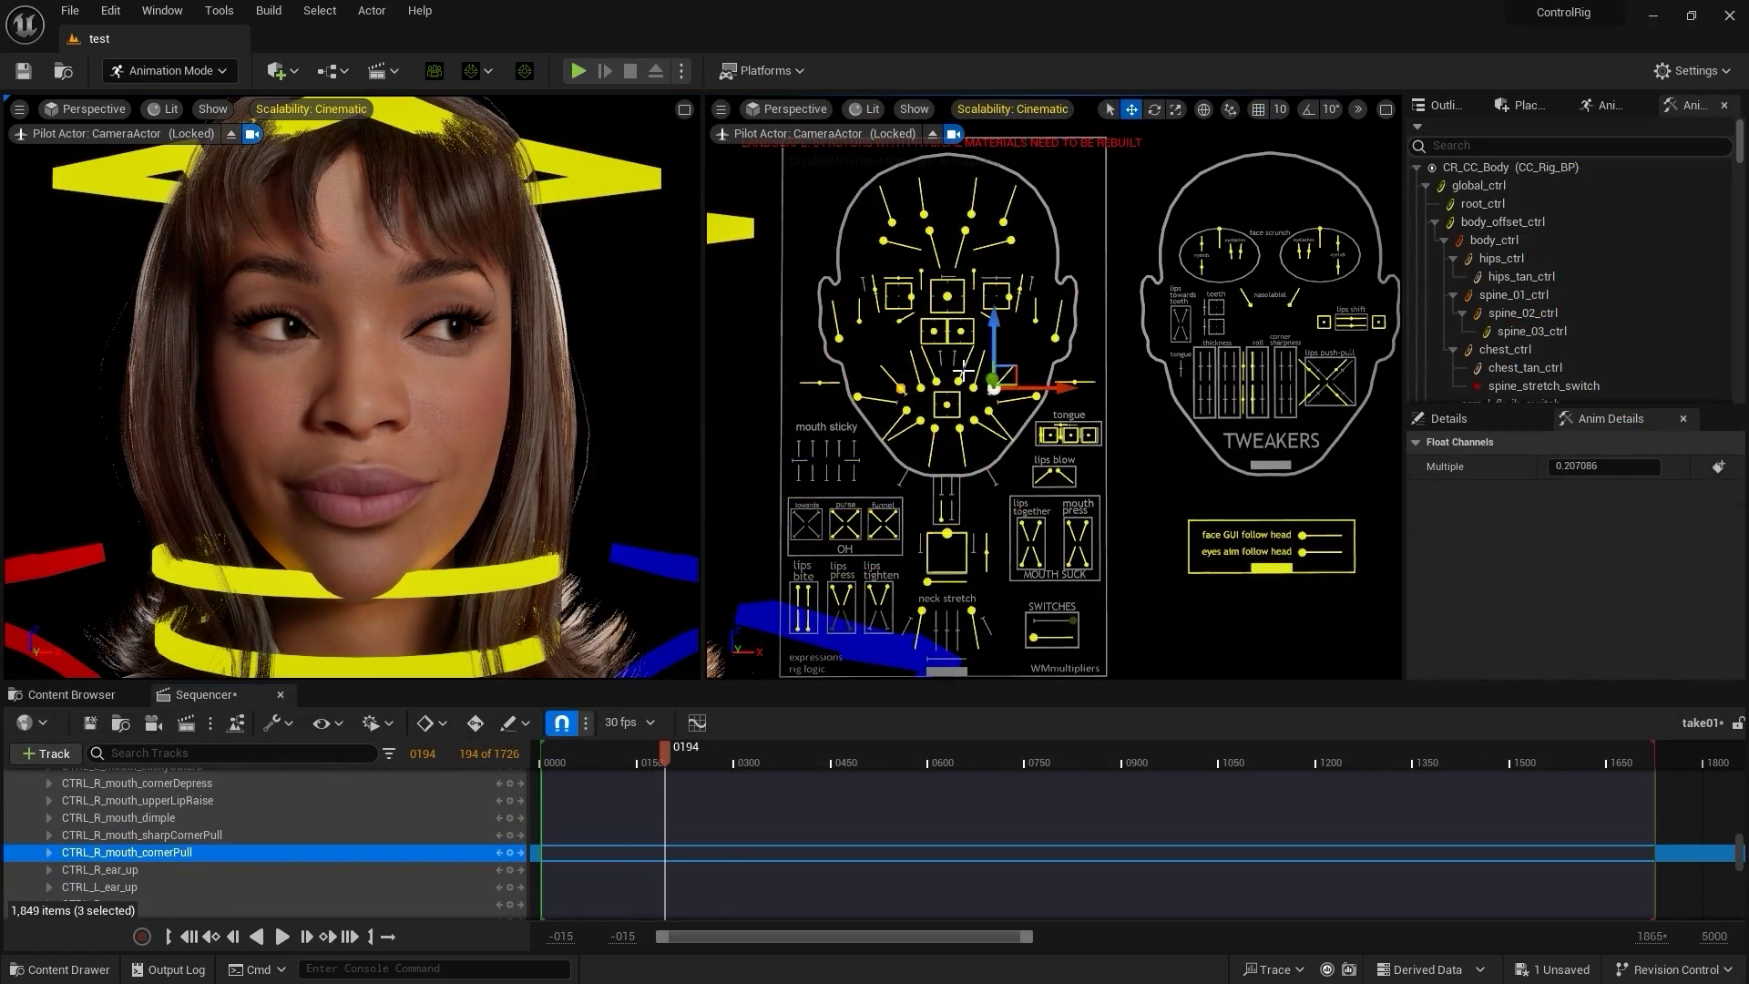
drag(667, 748, 740, 748)
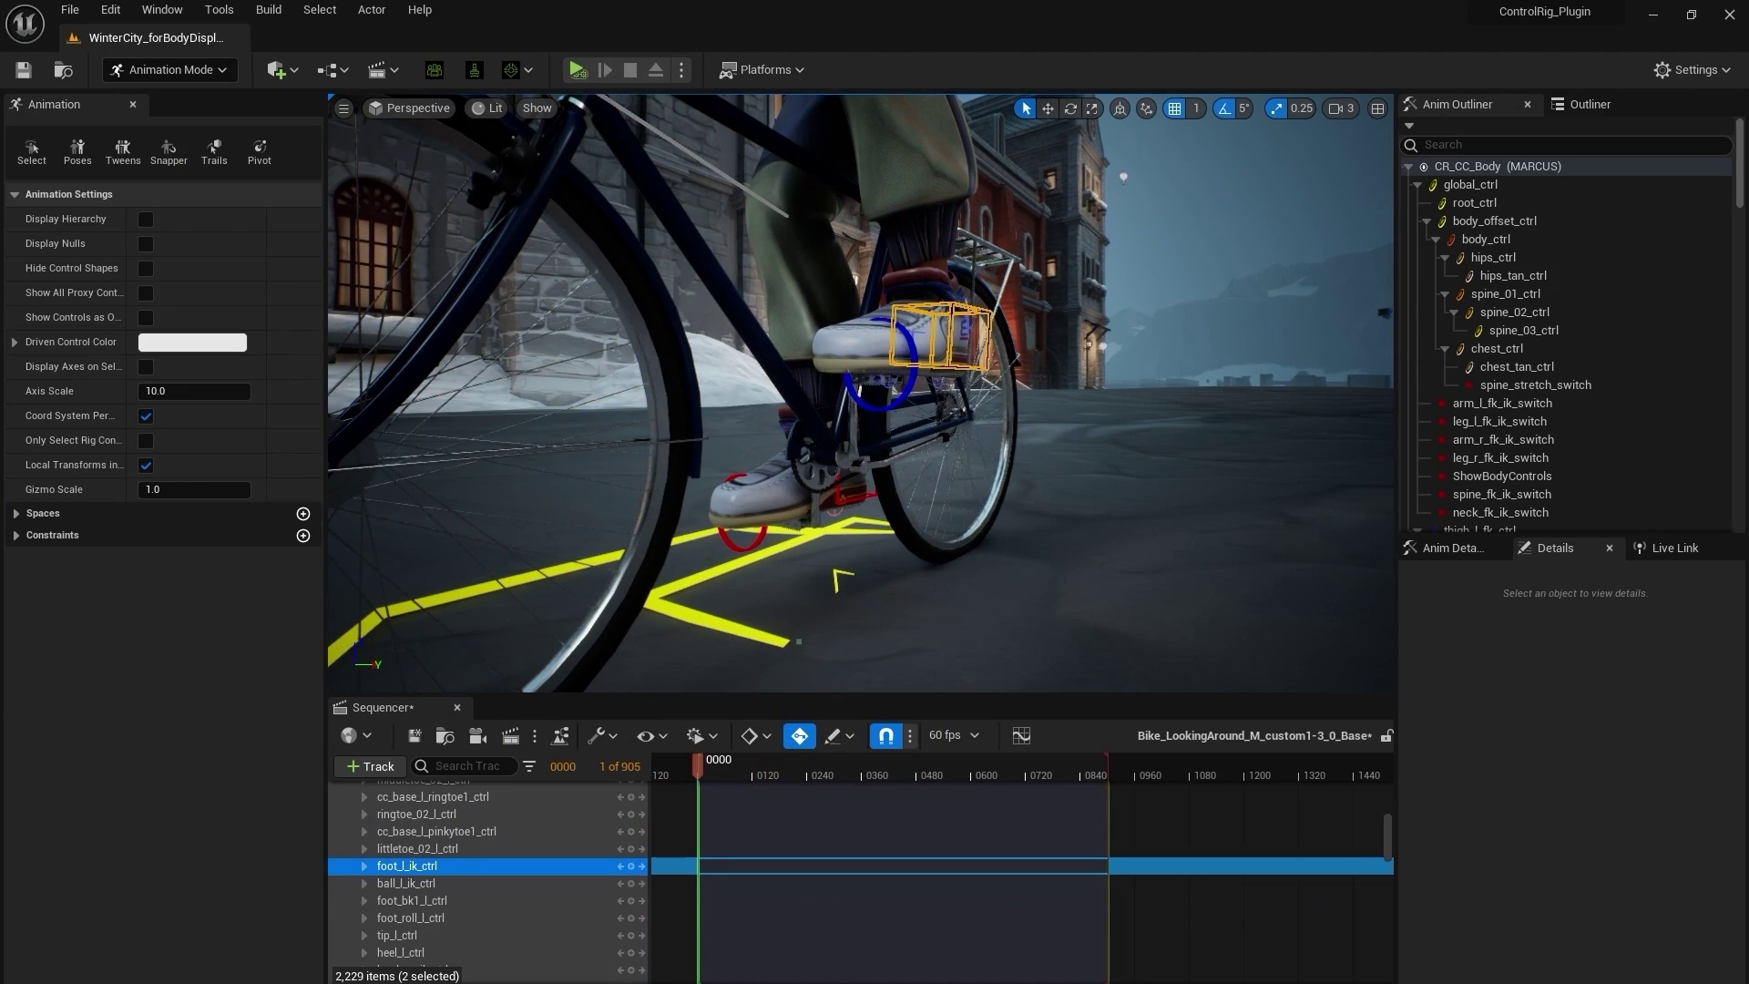
click(303, 534)
click(390, 730)
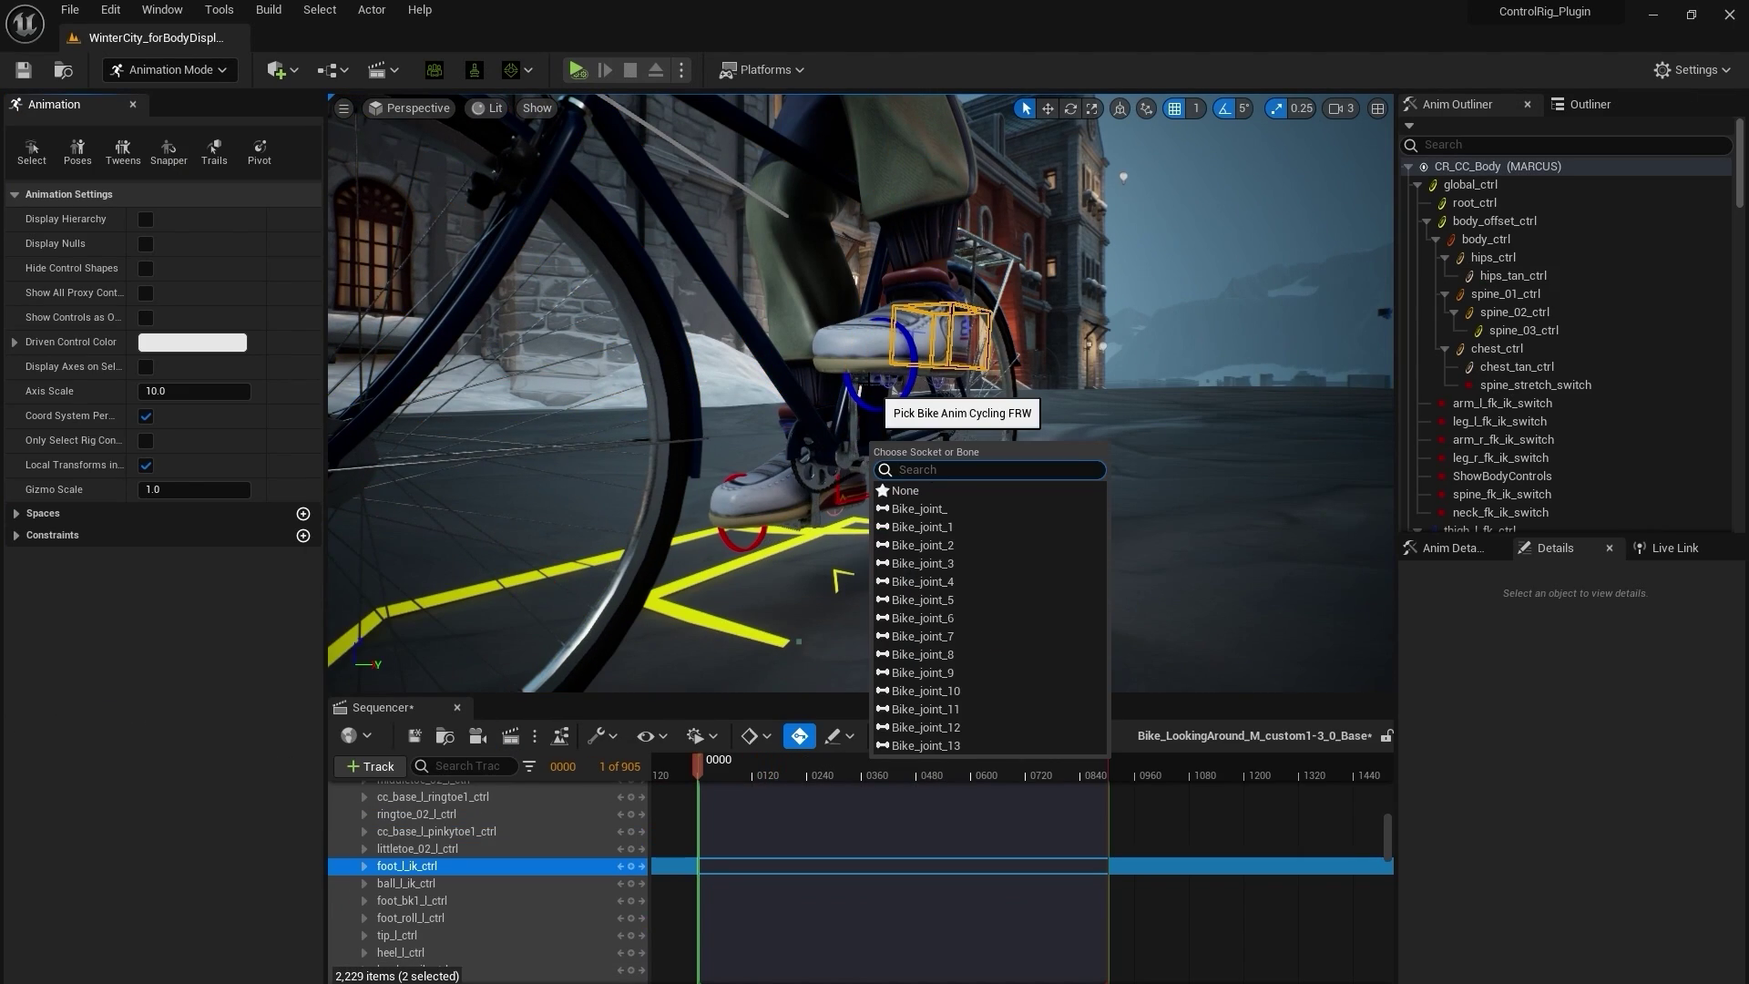
click(920, 511)
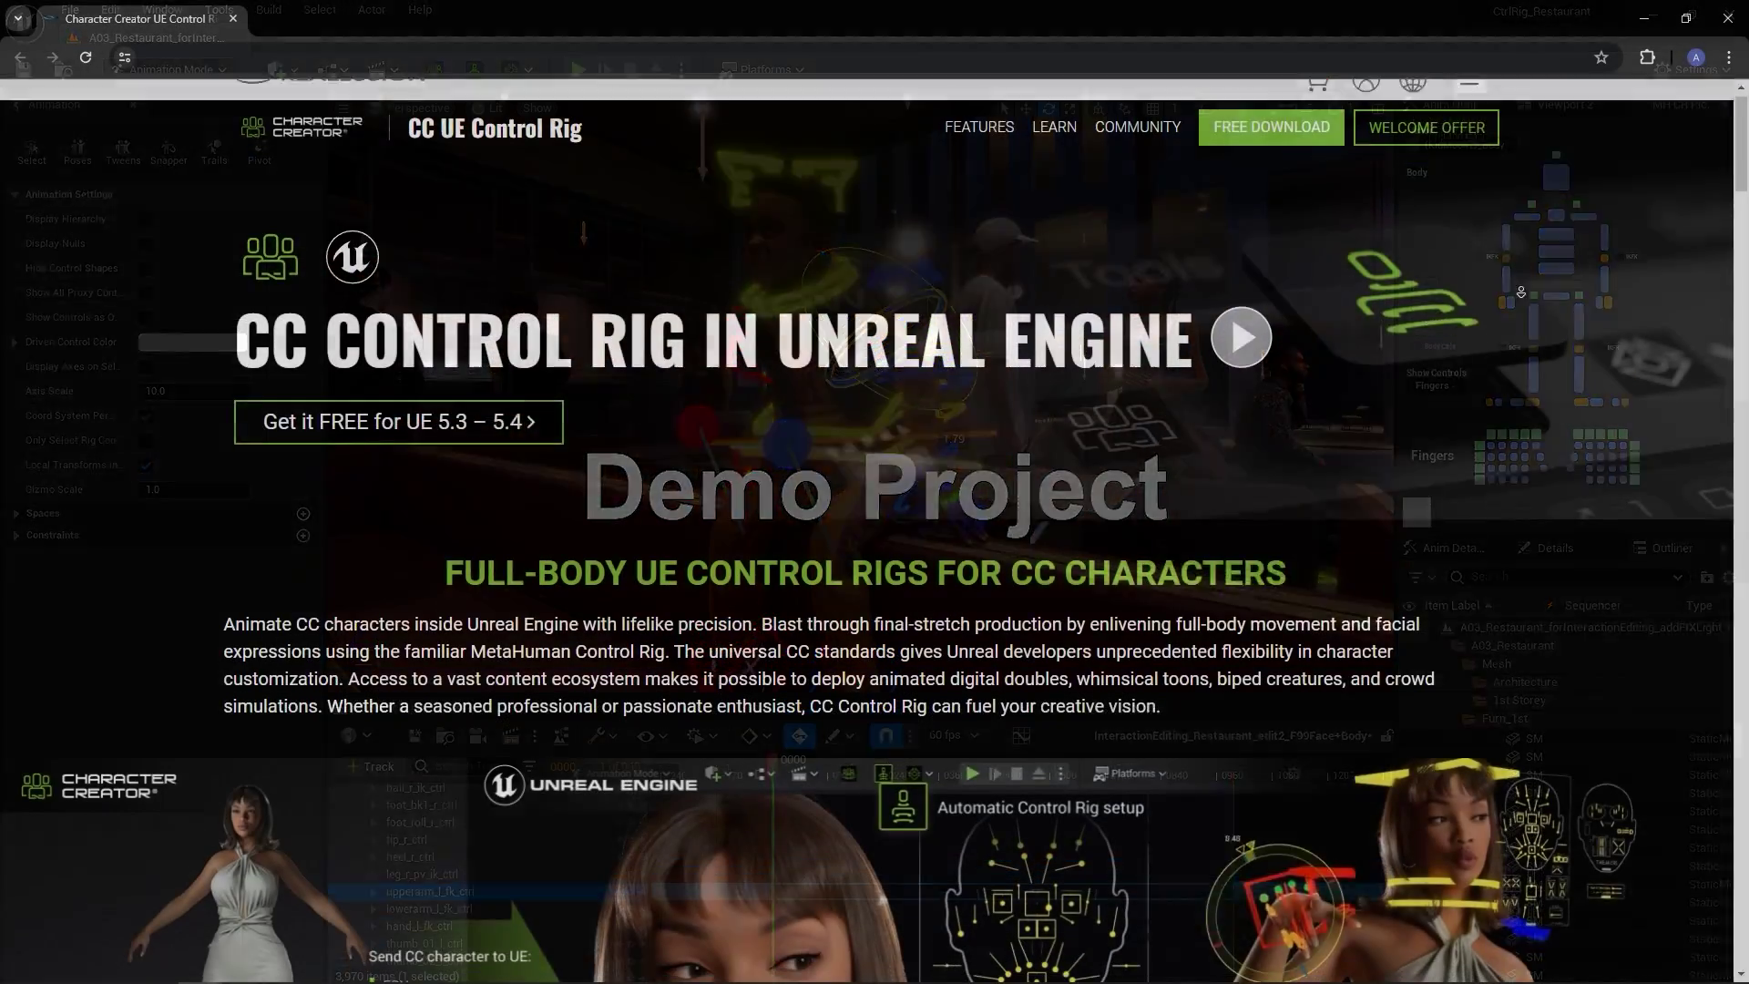
scroll(1527, 317, down, 10)
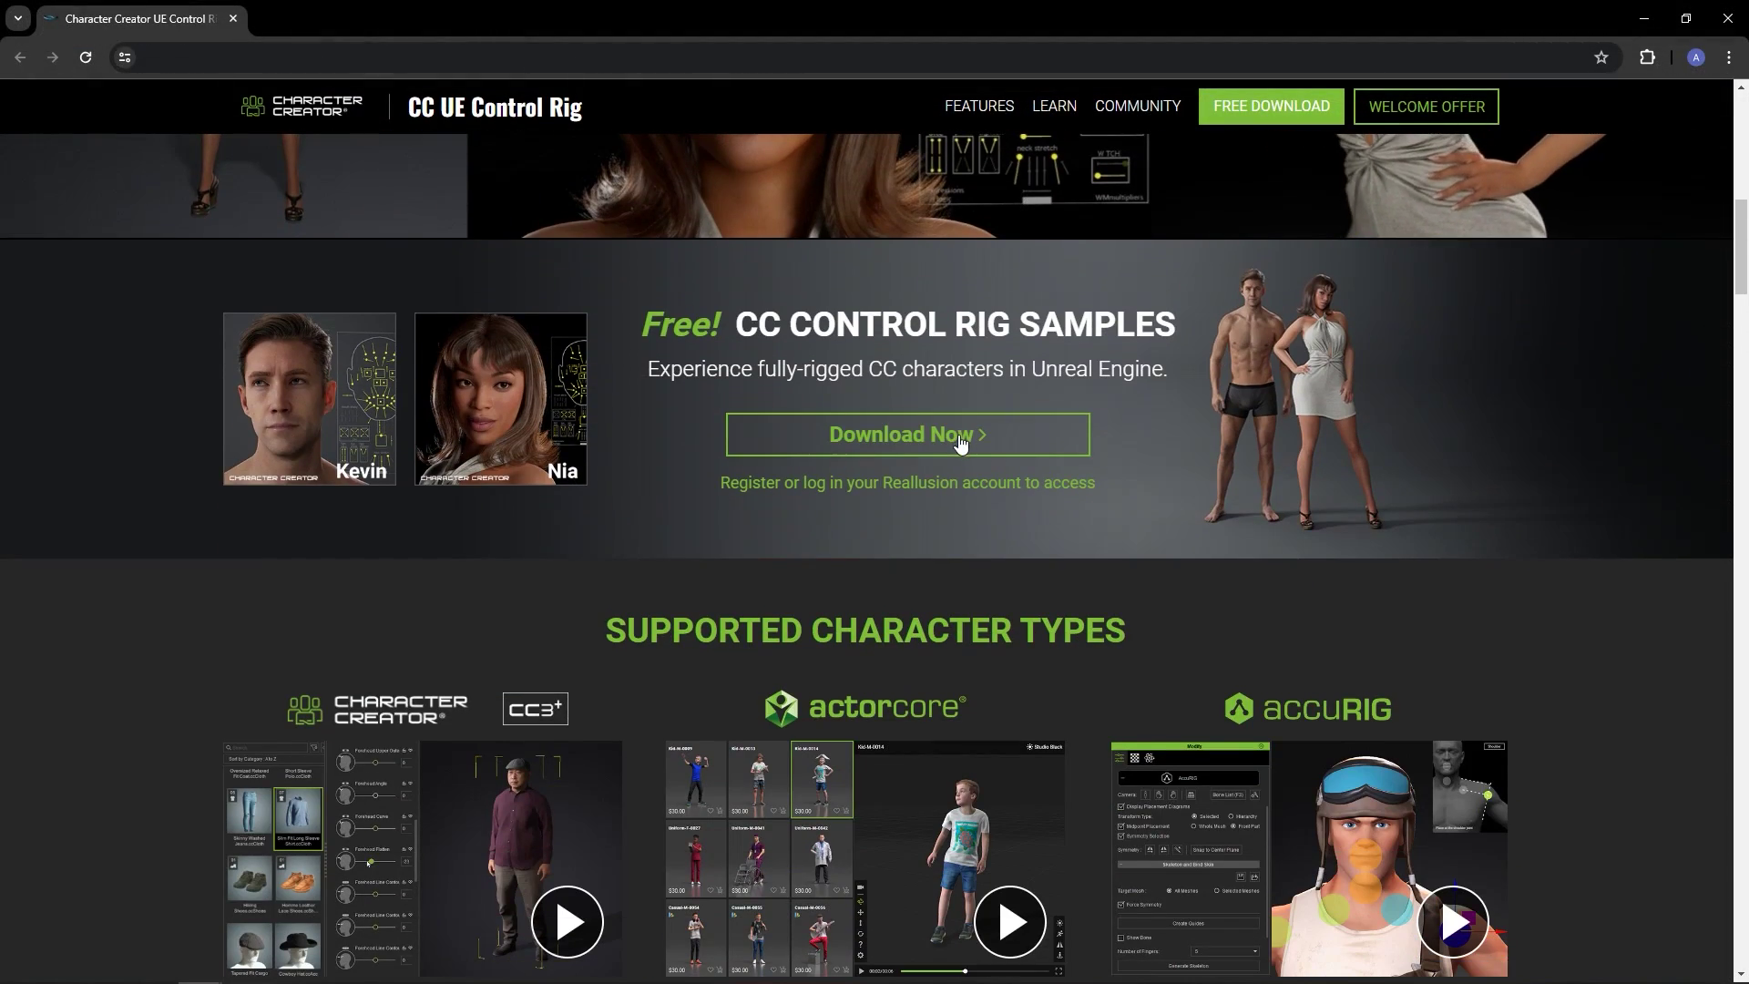
Step: Download the free CC Control Rig Samples after signing in with Connect with Google
click(960, 439)
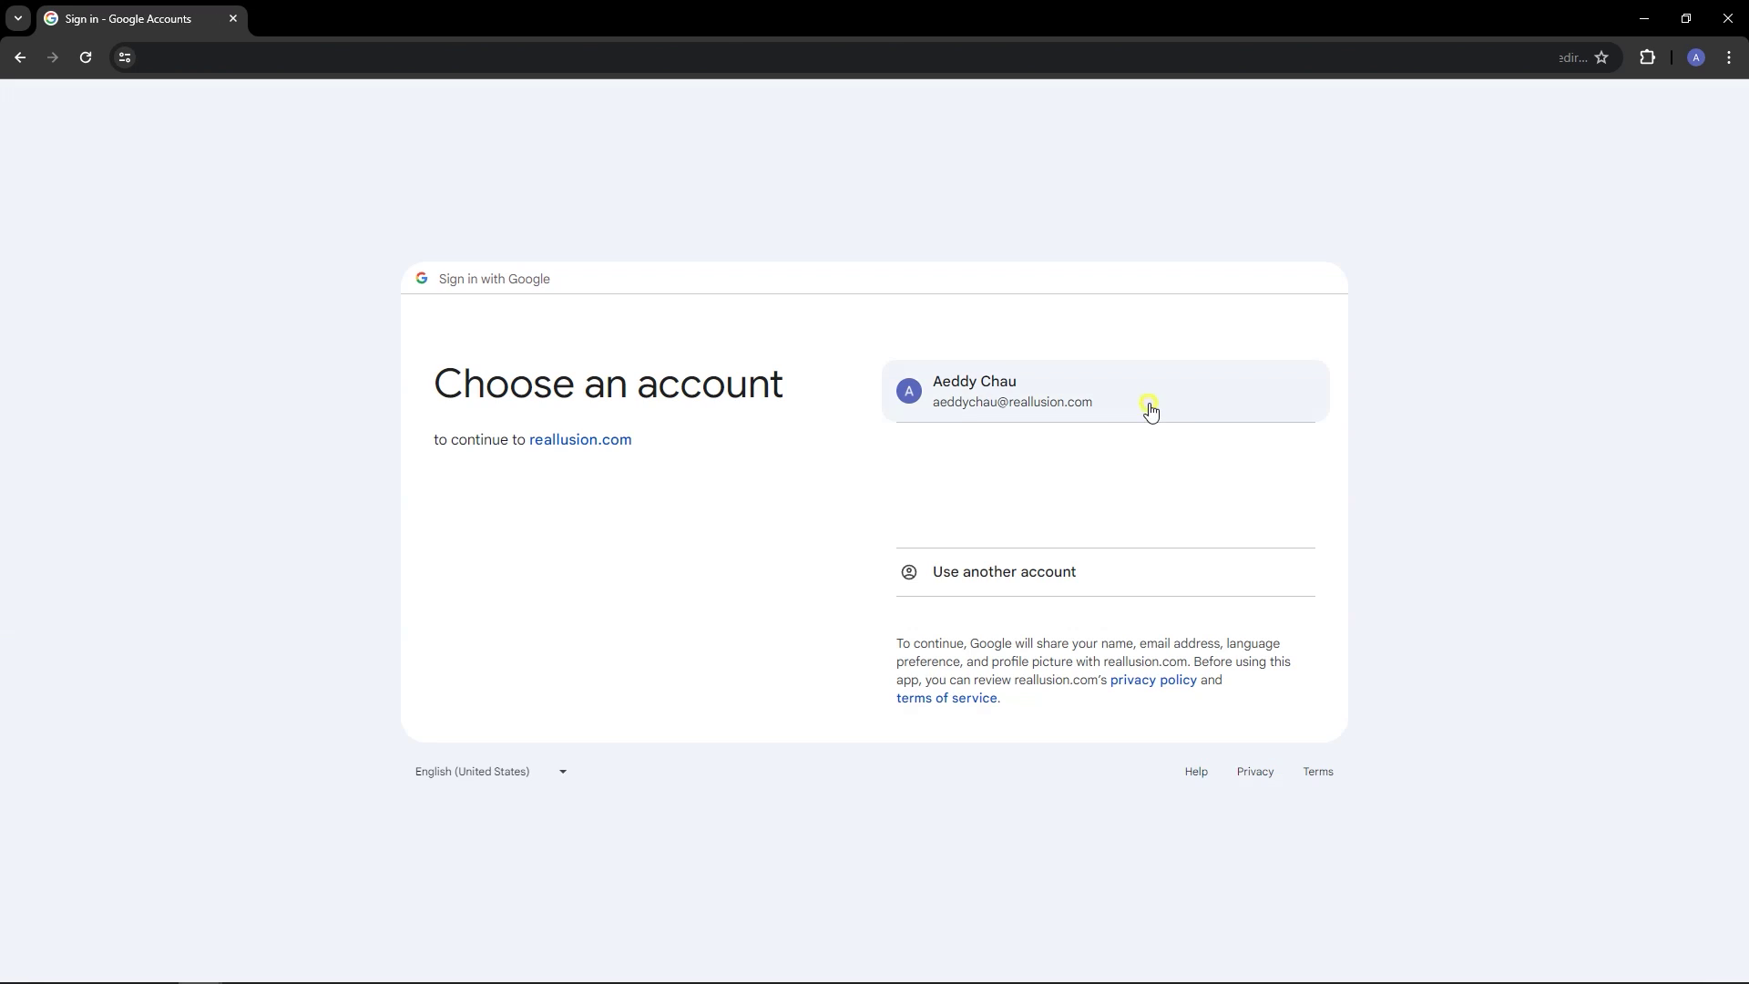
click(1149, 403)
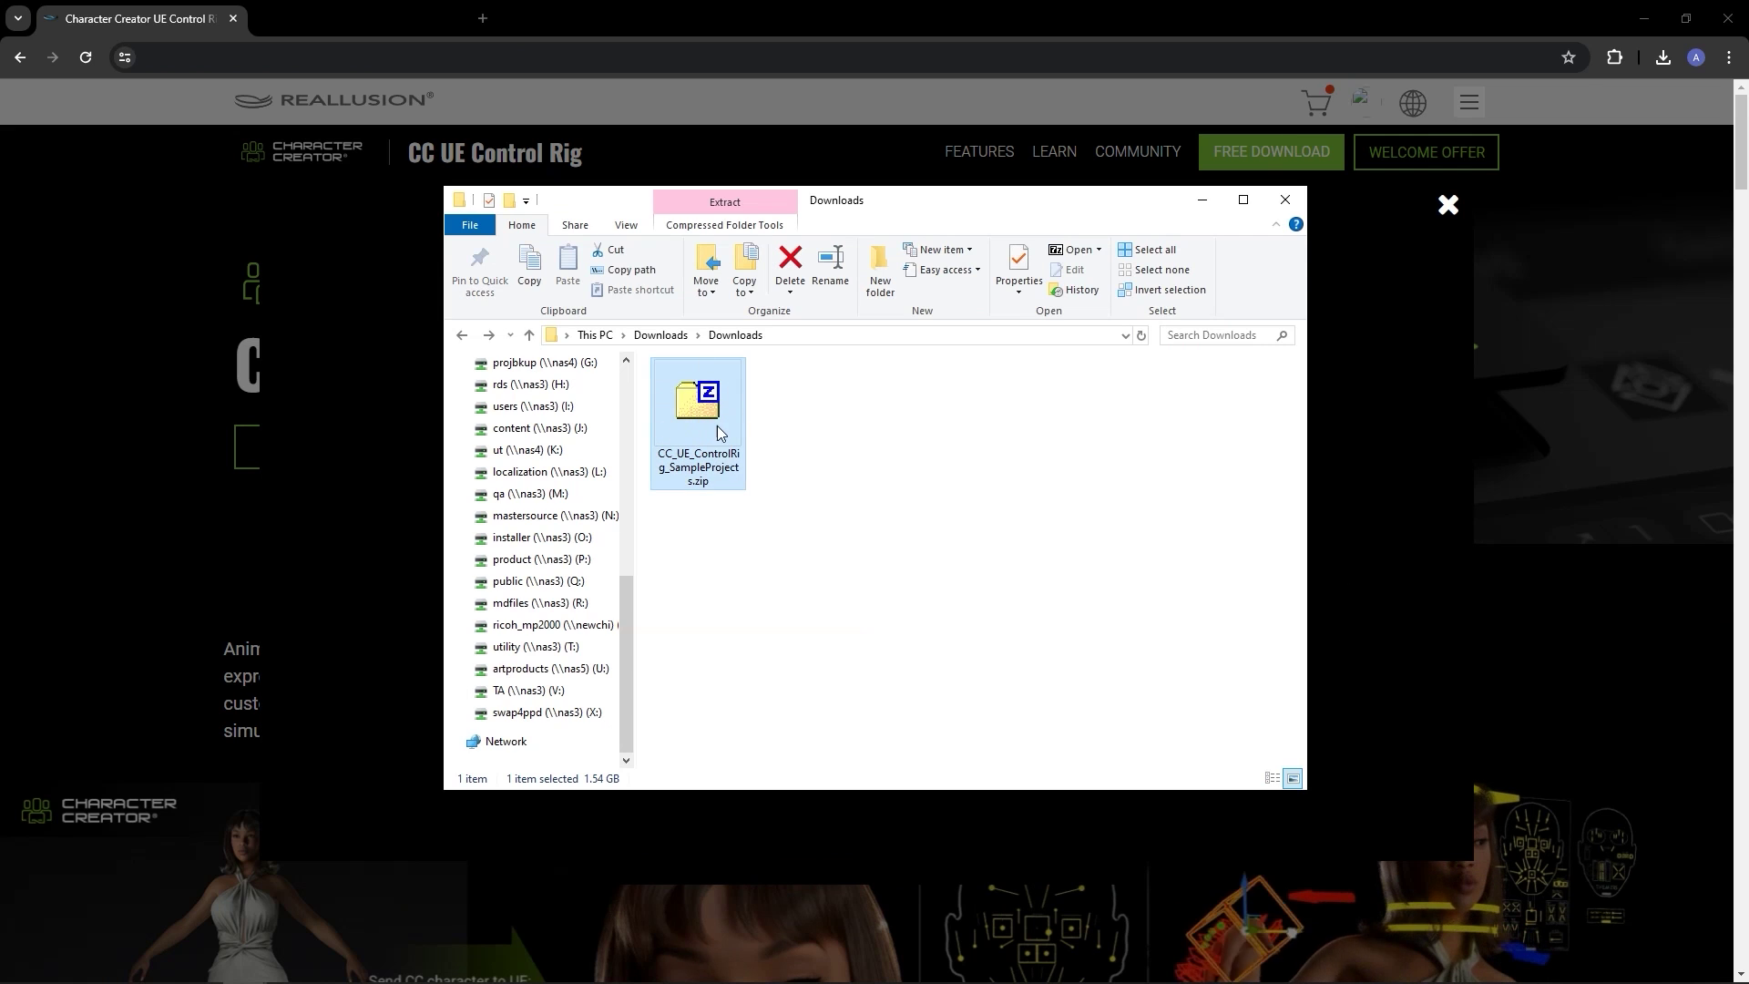
Step: Extract CC_UE_ControlRig_SampleProjects.zip with 7-Zip and launch CC_ControlRig_Sample.uproject in Unreal Editor
right_click(720, 433)
click(1035, 507)
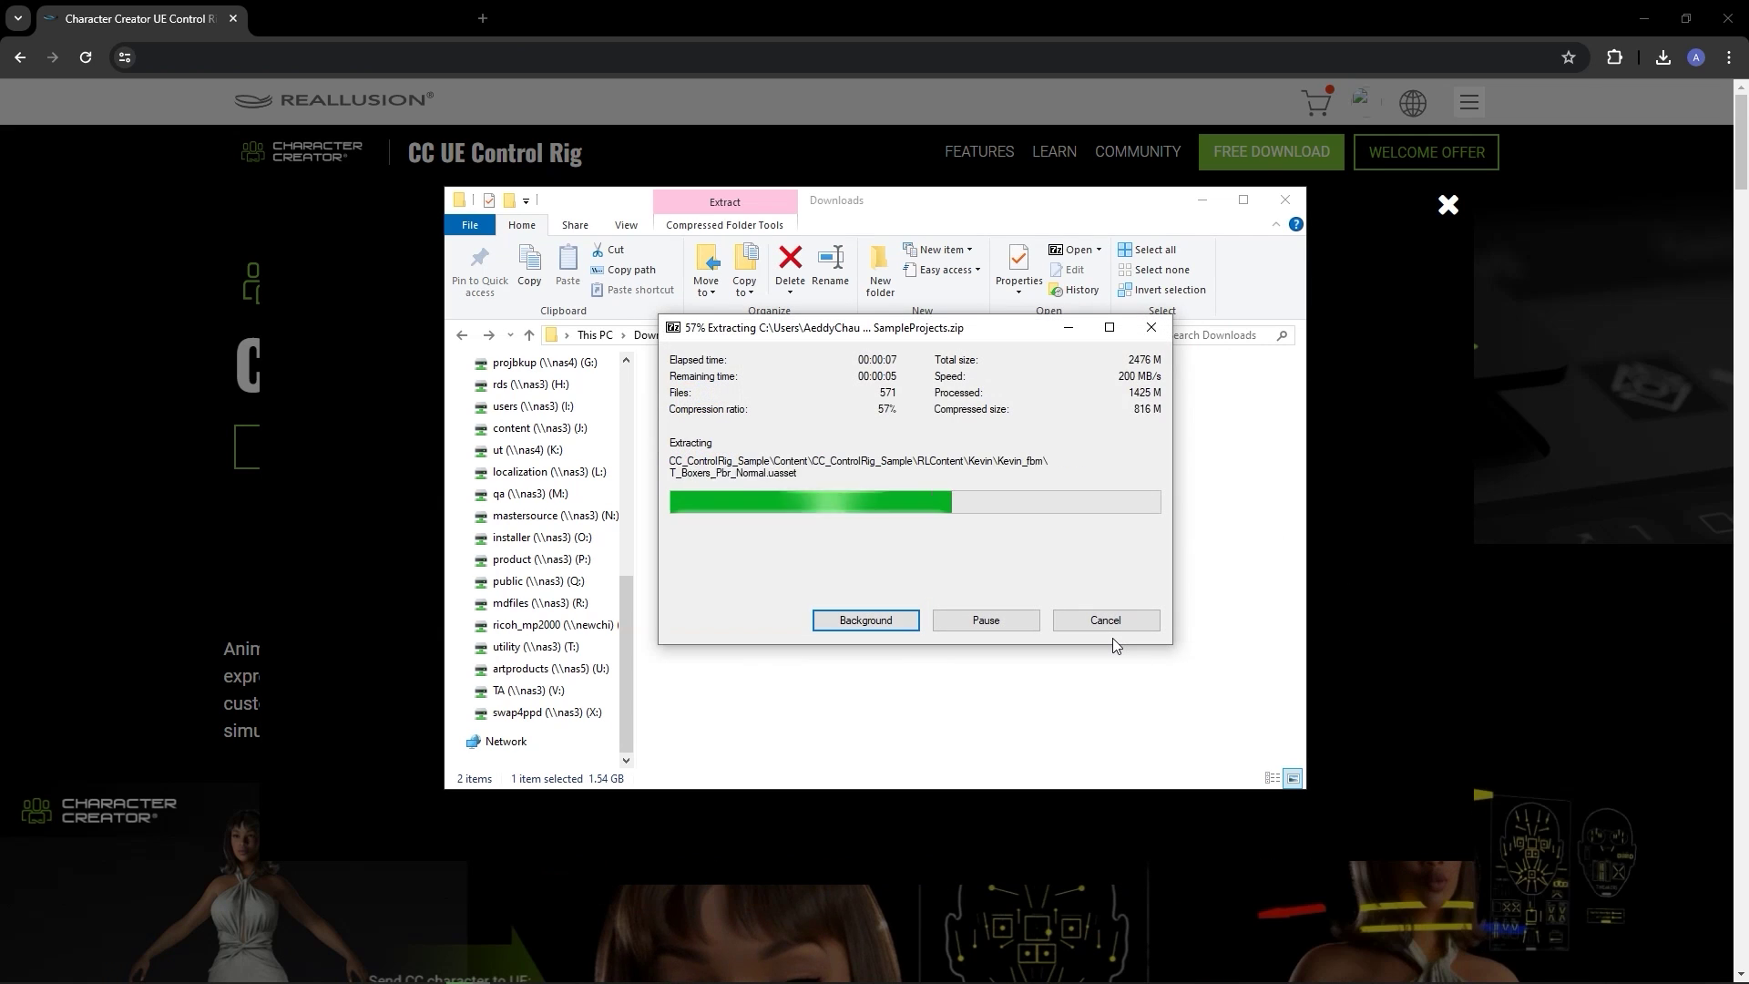
double_click(723, 407)
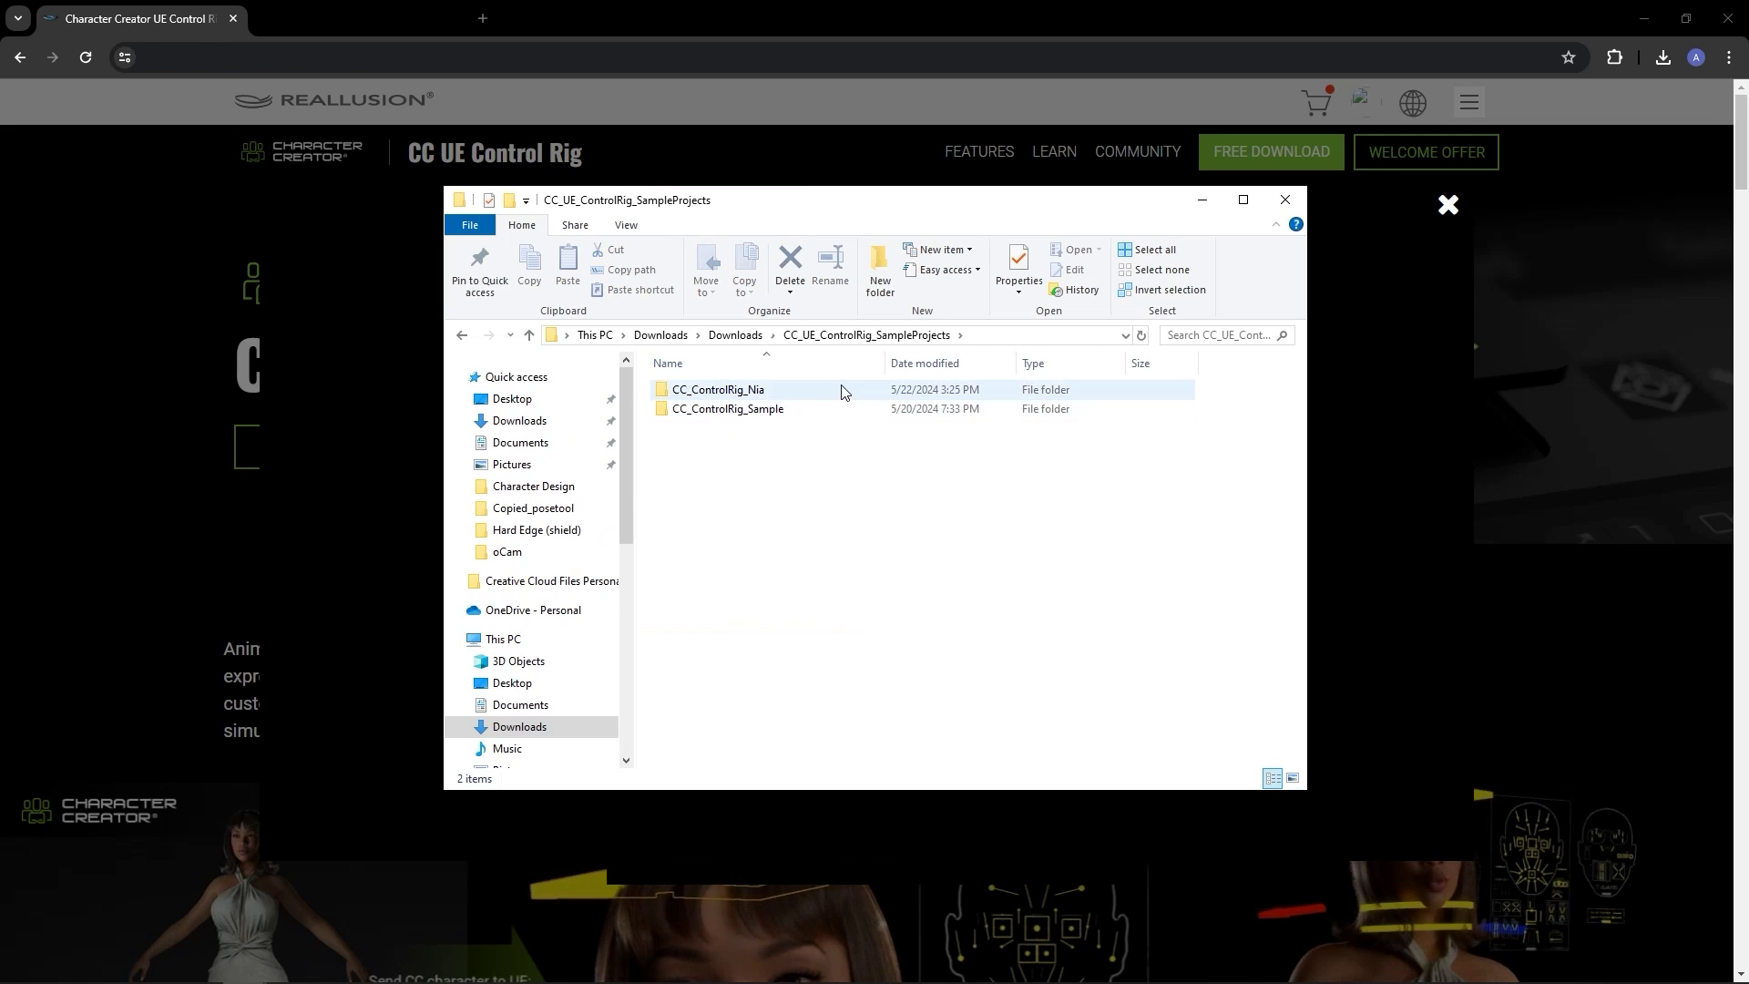
click(851, 408)
double_click(851, 408)
click(824, 447)
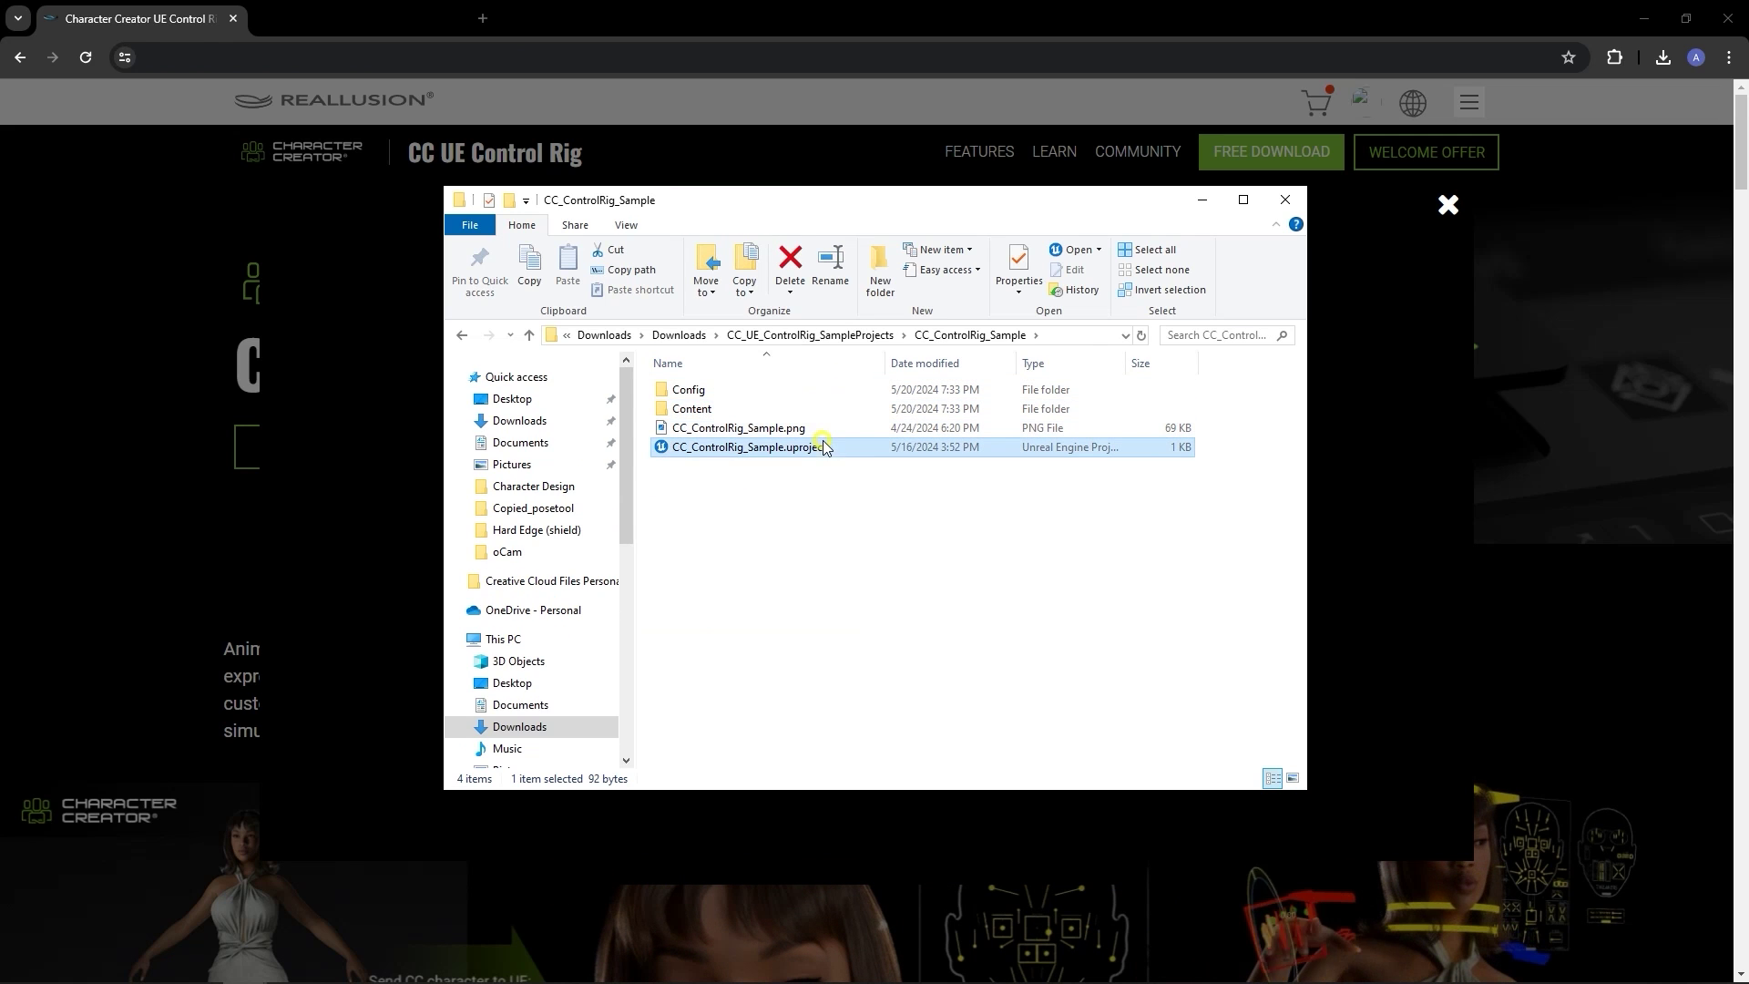
double_click(846, 450)
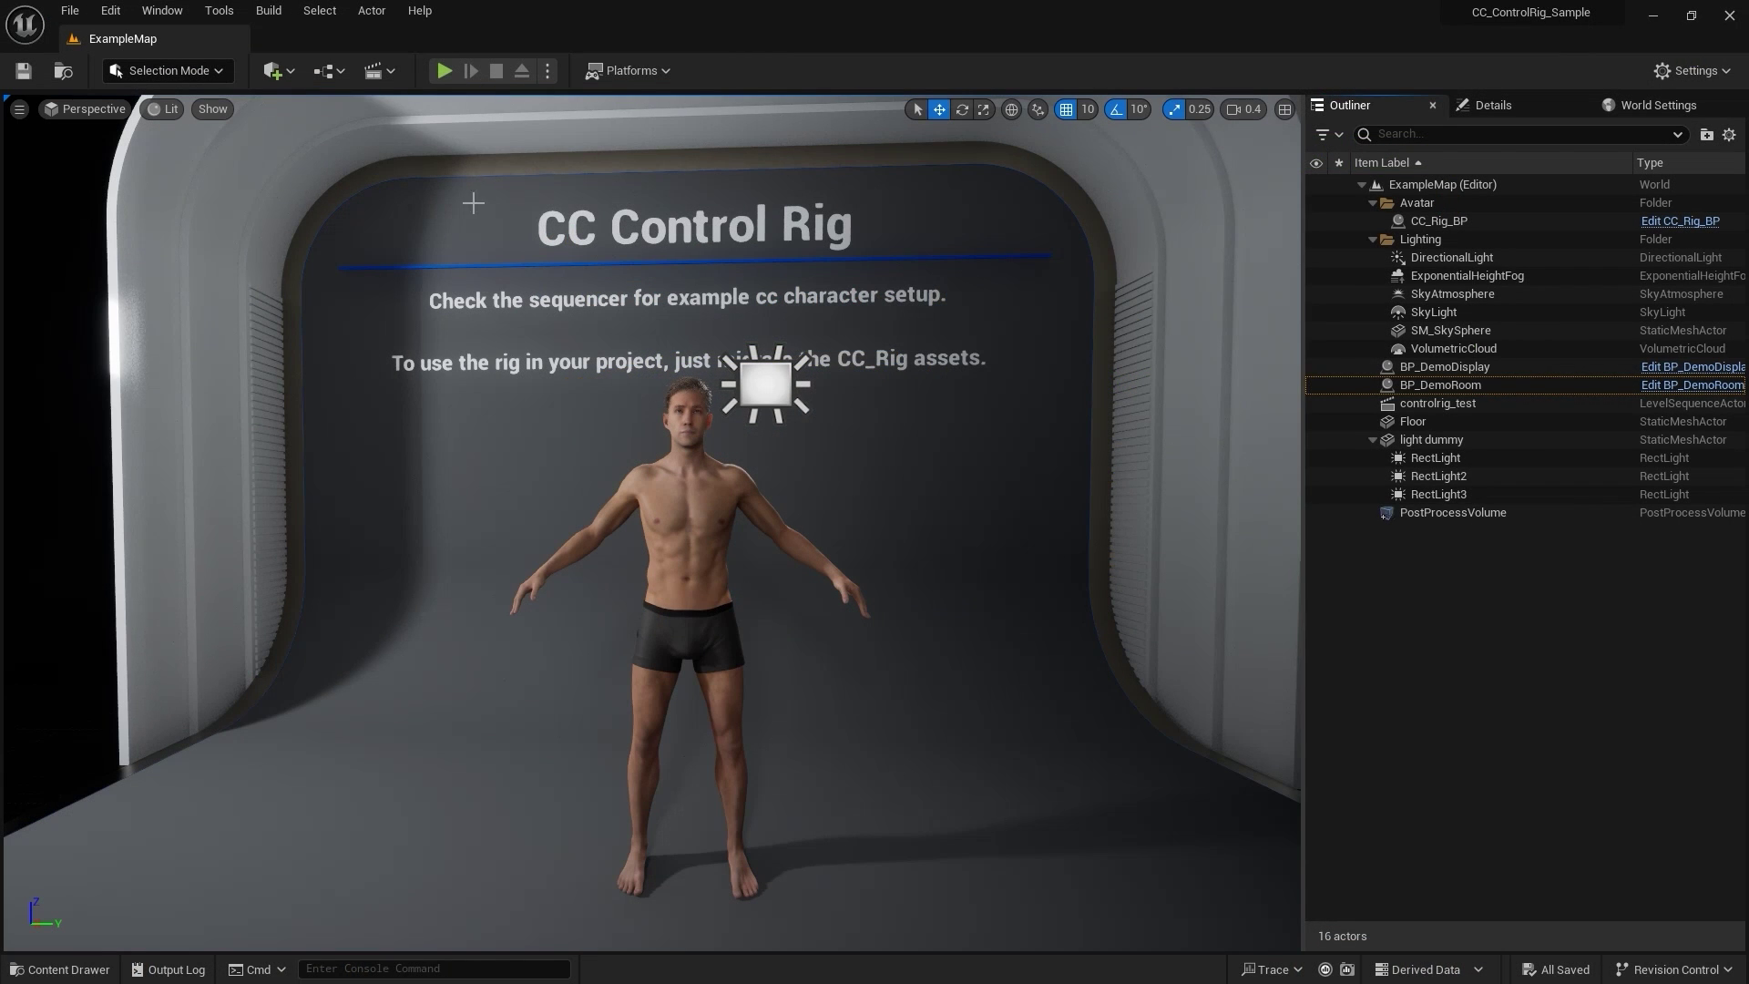
Step: Open the controlrig_test level sequence and scrub forward to pose the character
click(391, 71)
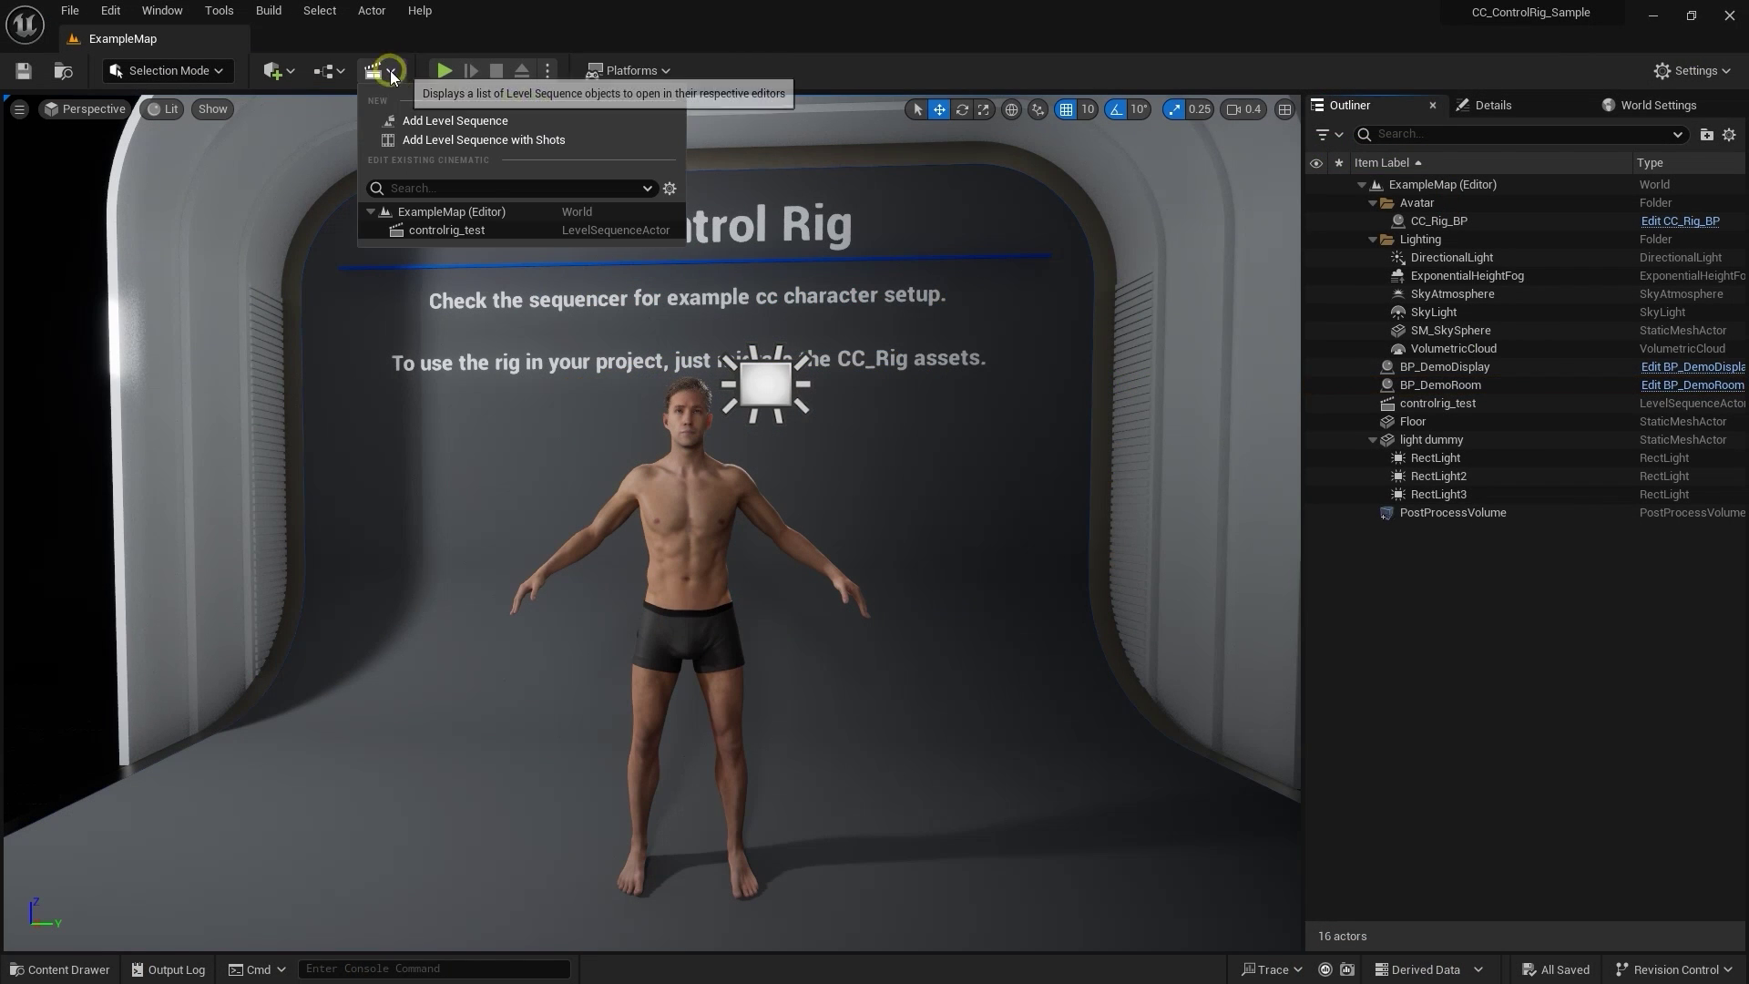
click(509, 233)
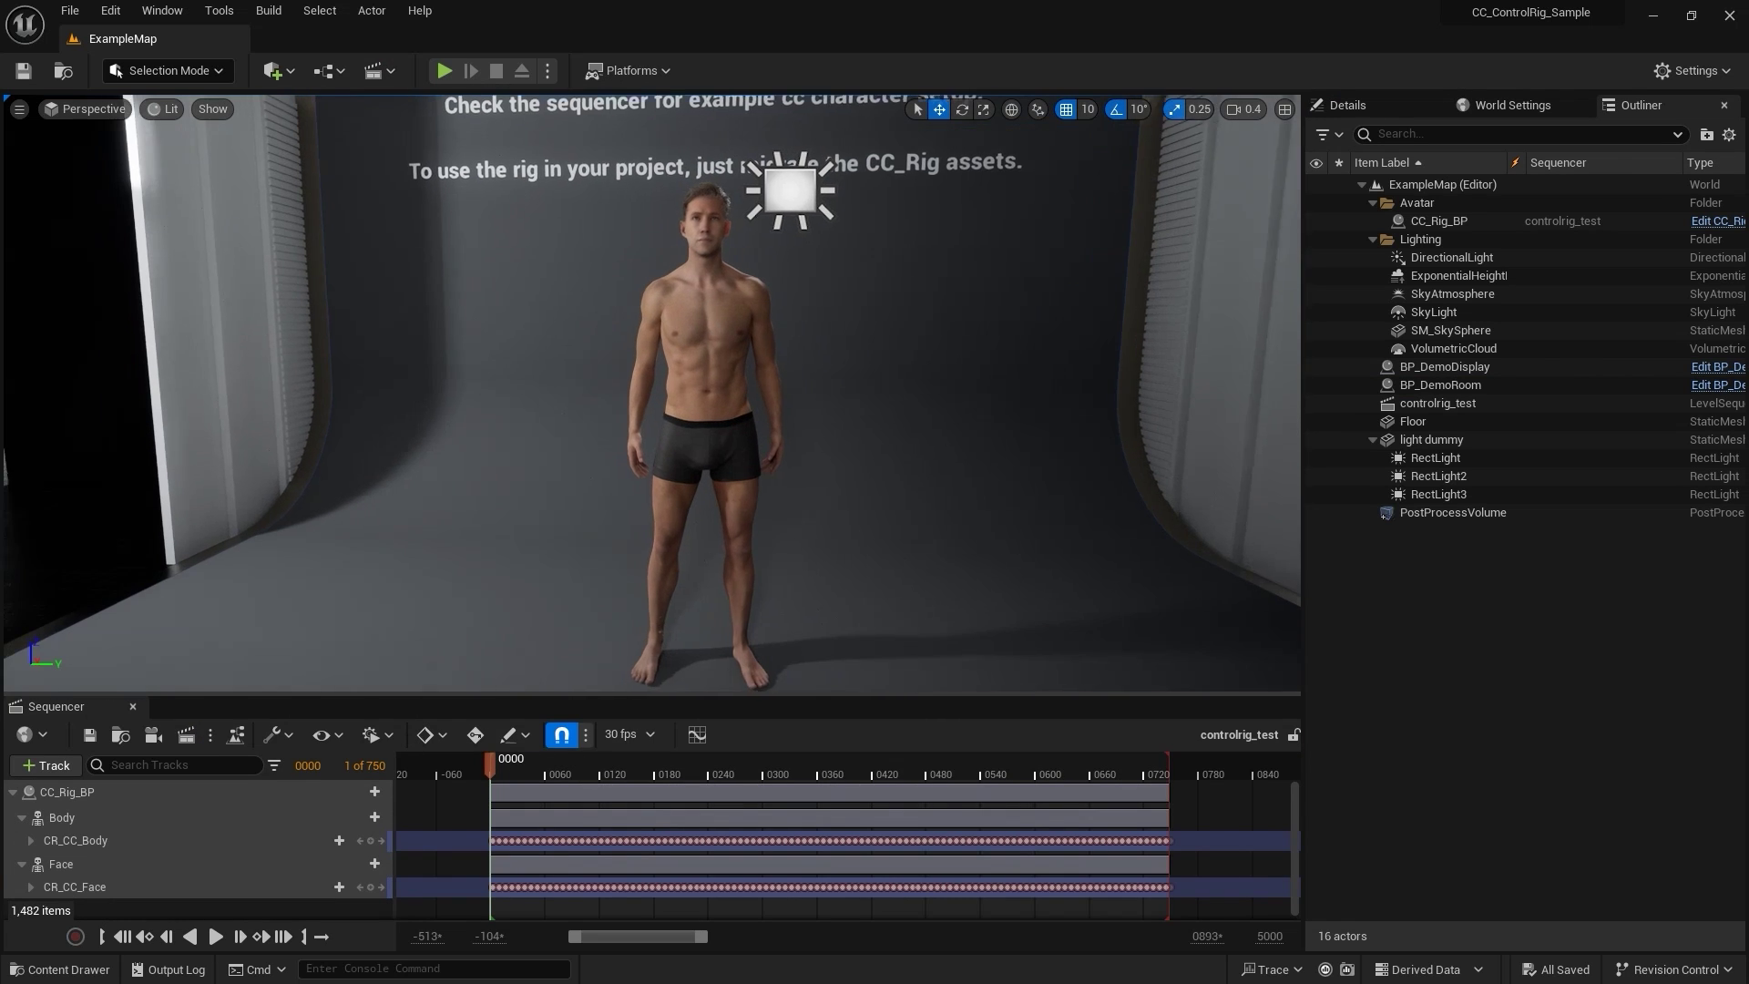
drag(506, 768, 636, 762)
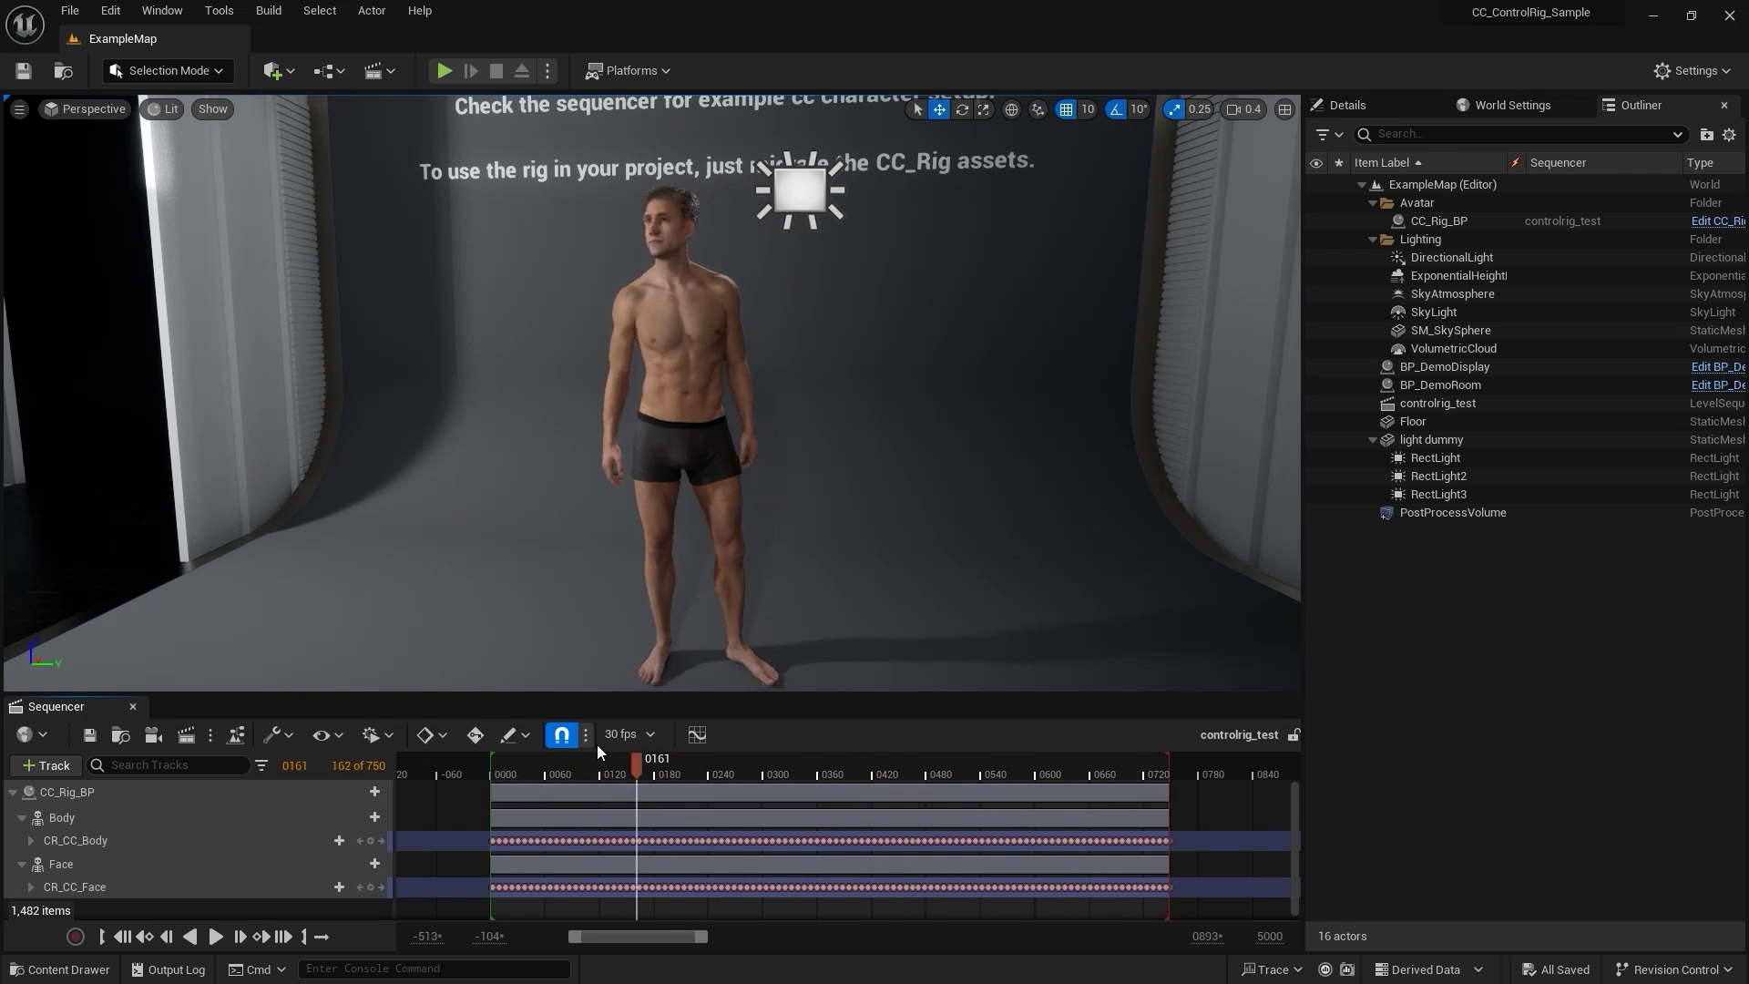
Step: Show the CR_CC_Body rig, fly in to the face, and play the animation back
click(108, 841)
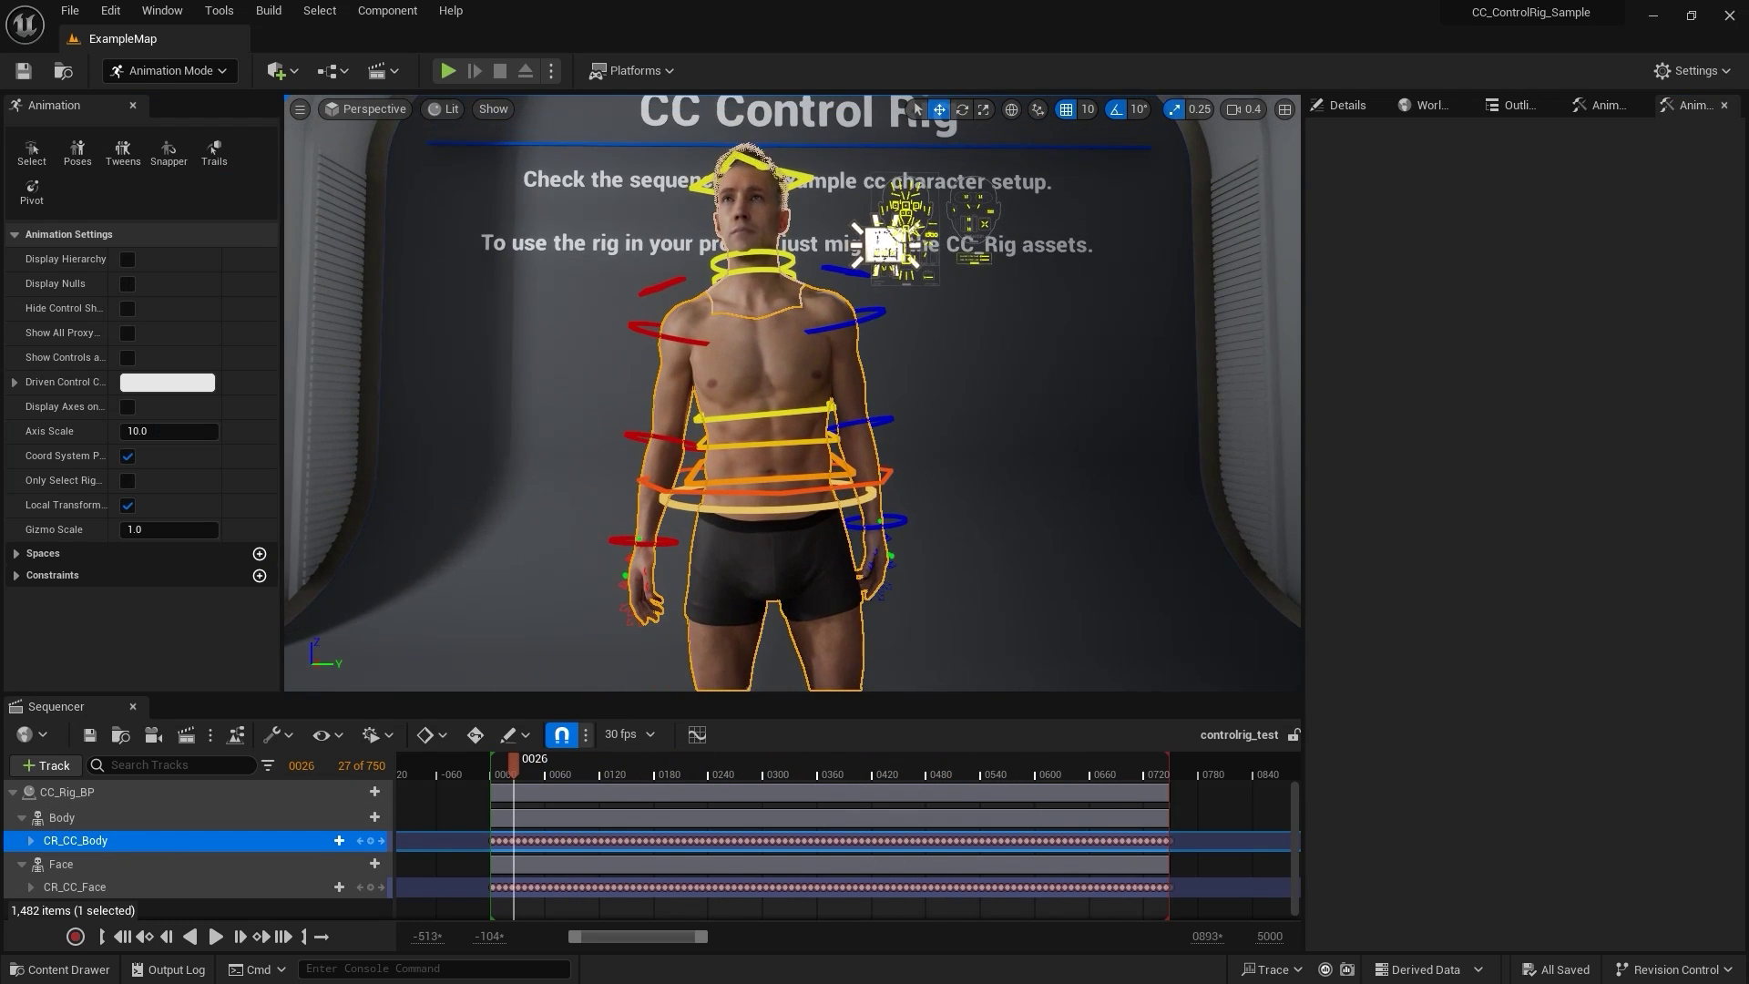
mouse_move(792, 392)
right_down()
mouse_move(811, 373)
mouse_move(793, 391)
right_up()
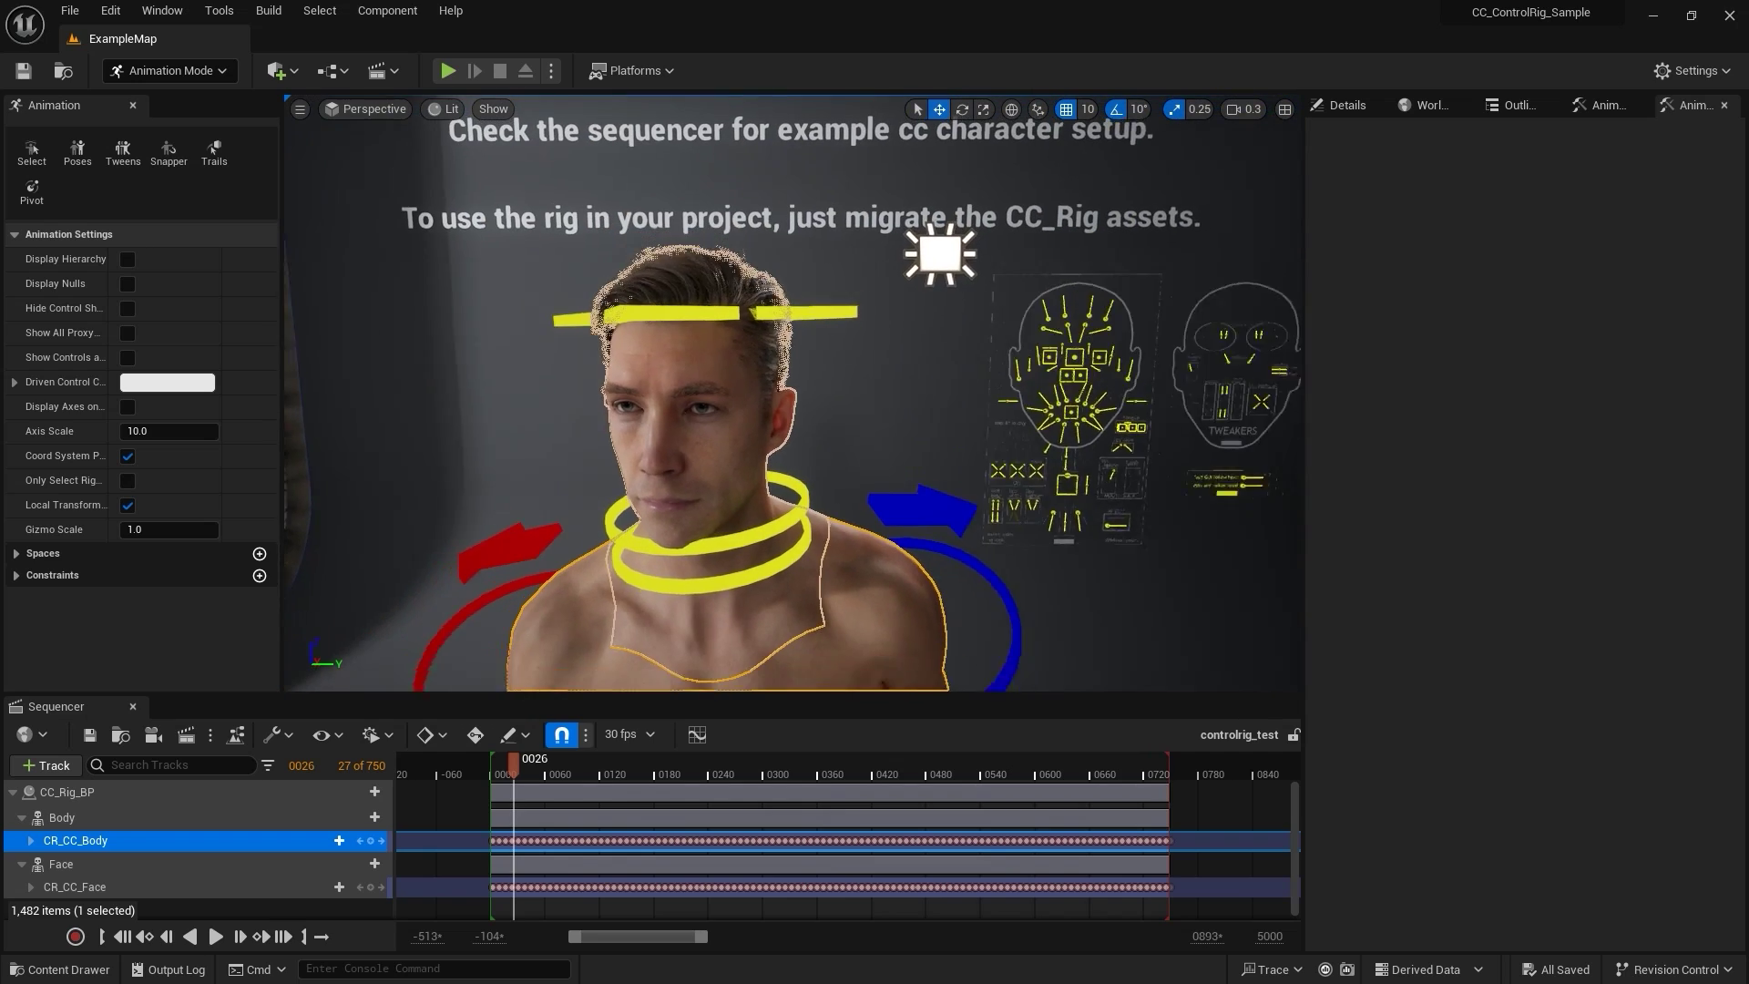
click(490, 783)
key(space)
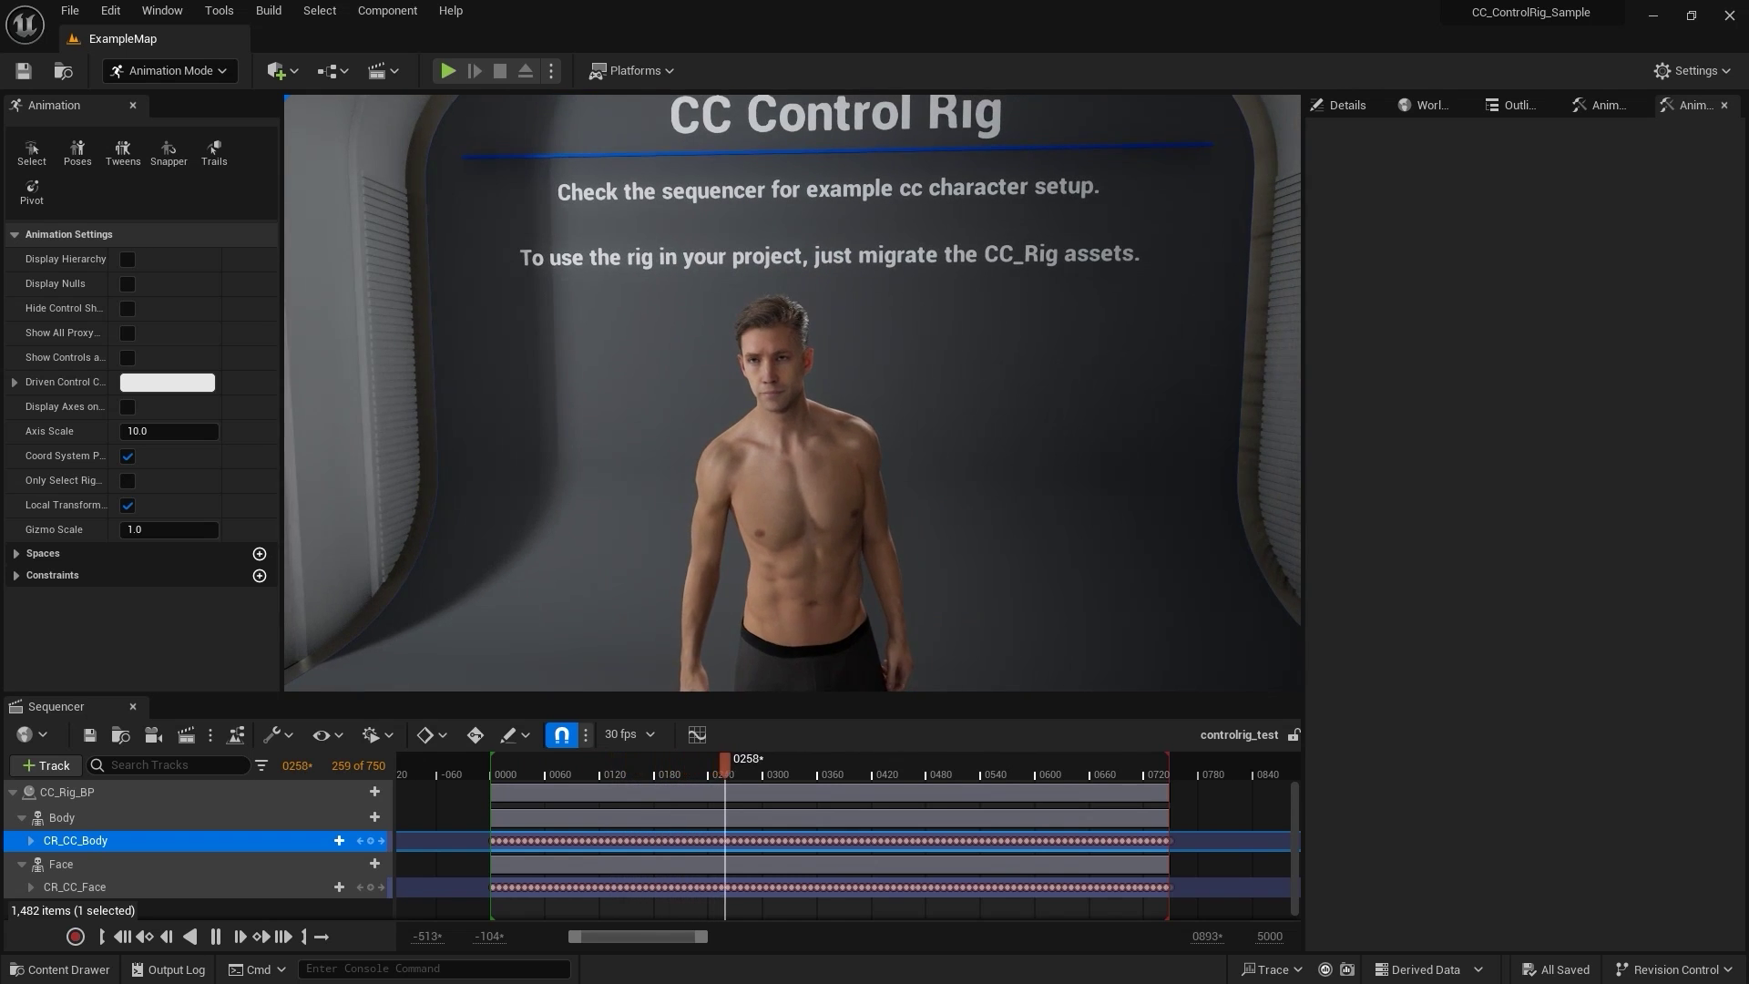
click(684, 765)
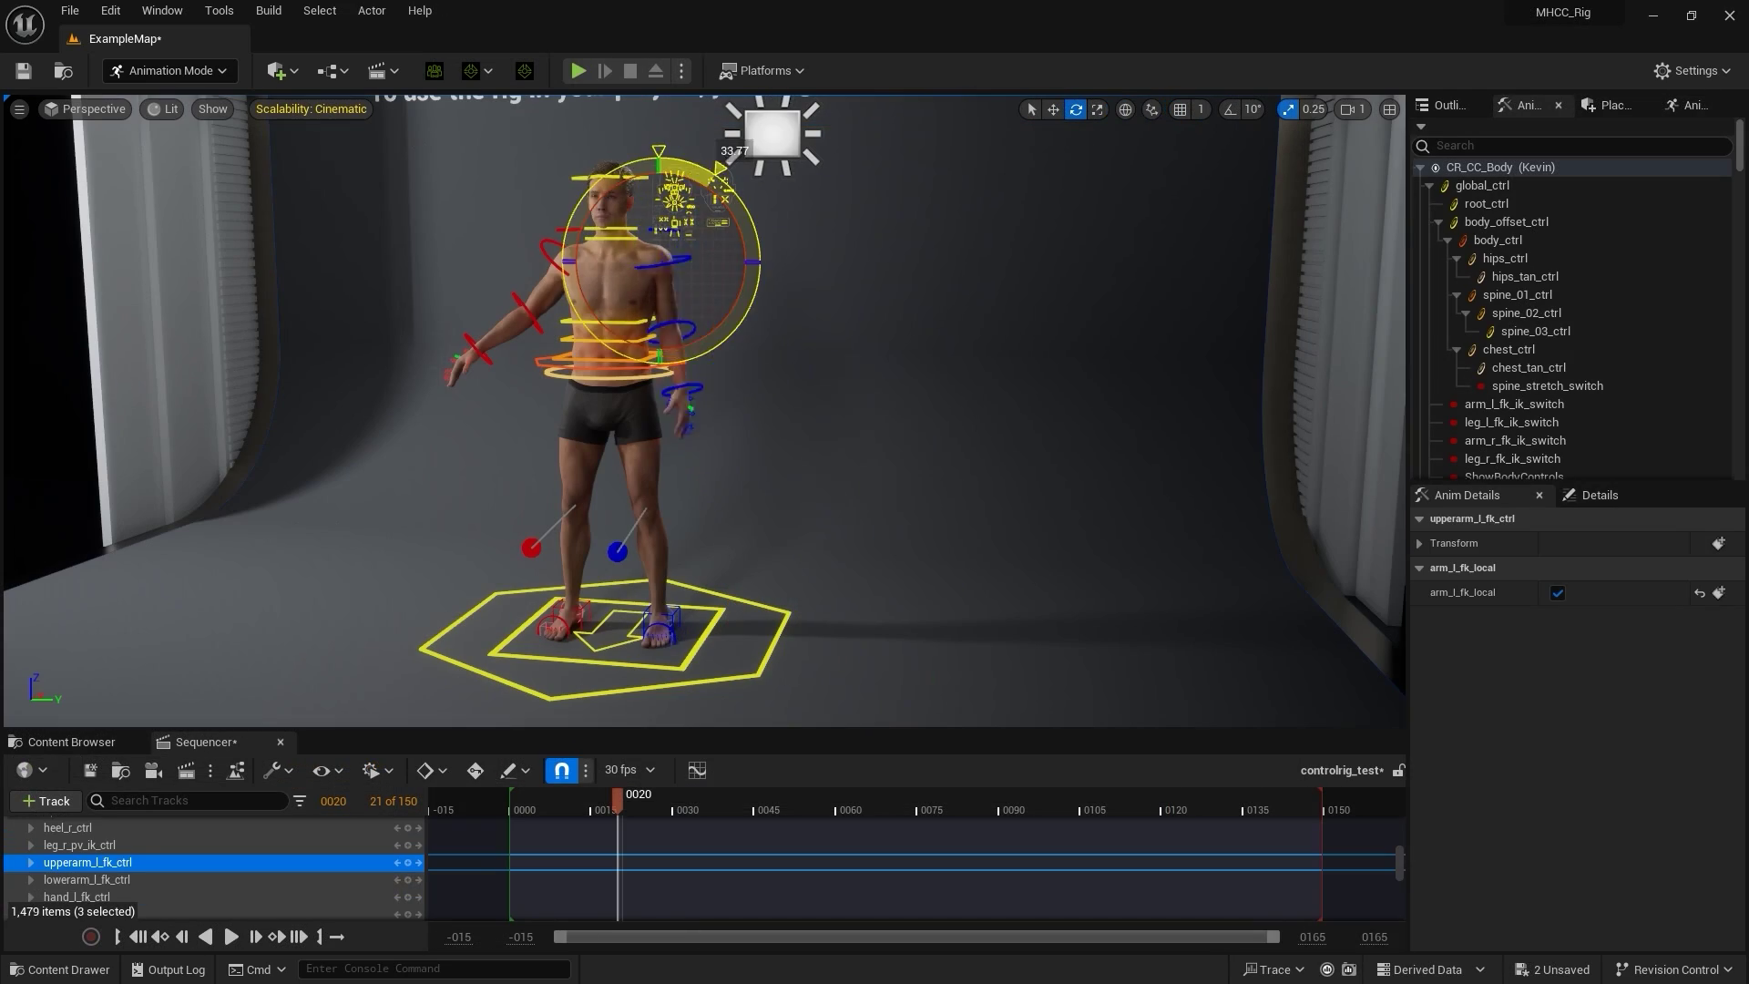
Step: Select and frame foot_l_ik_ctrl, then rotate the foot to lift the left heel
click(661, 624)
key(w)
key(f)
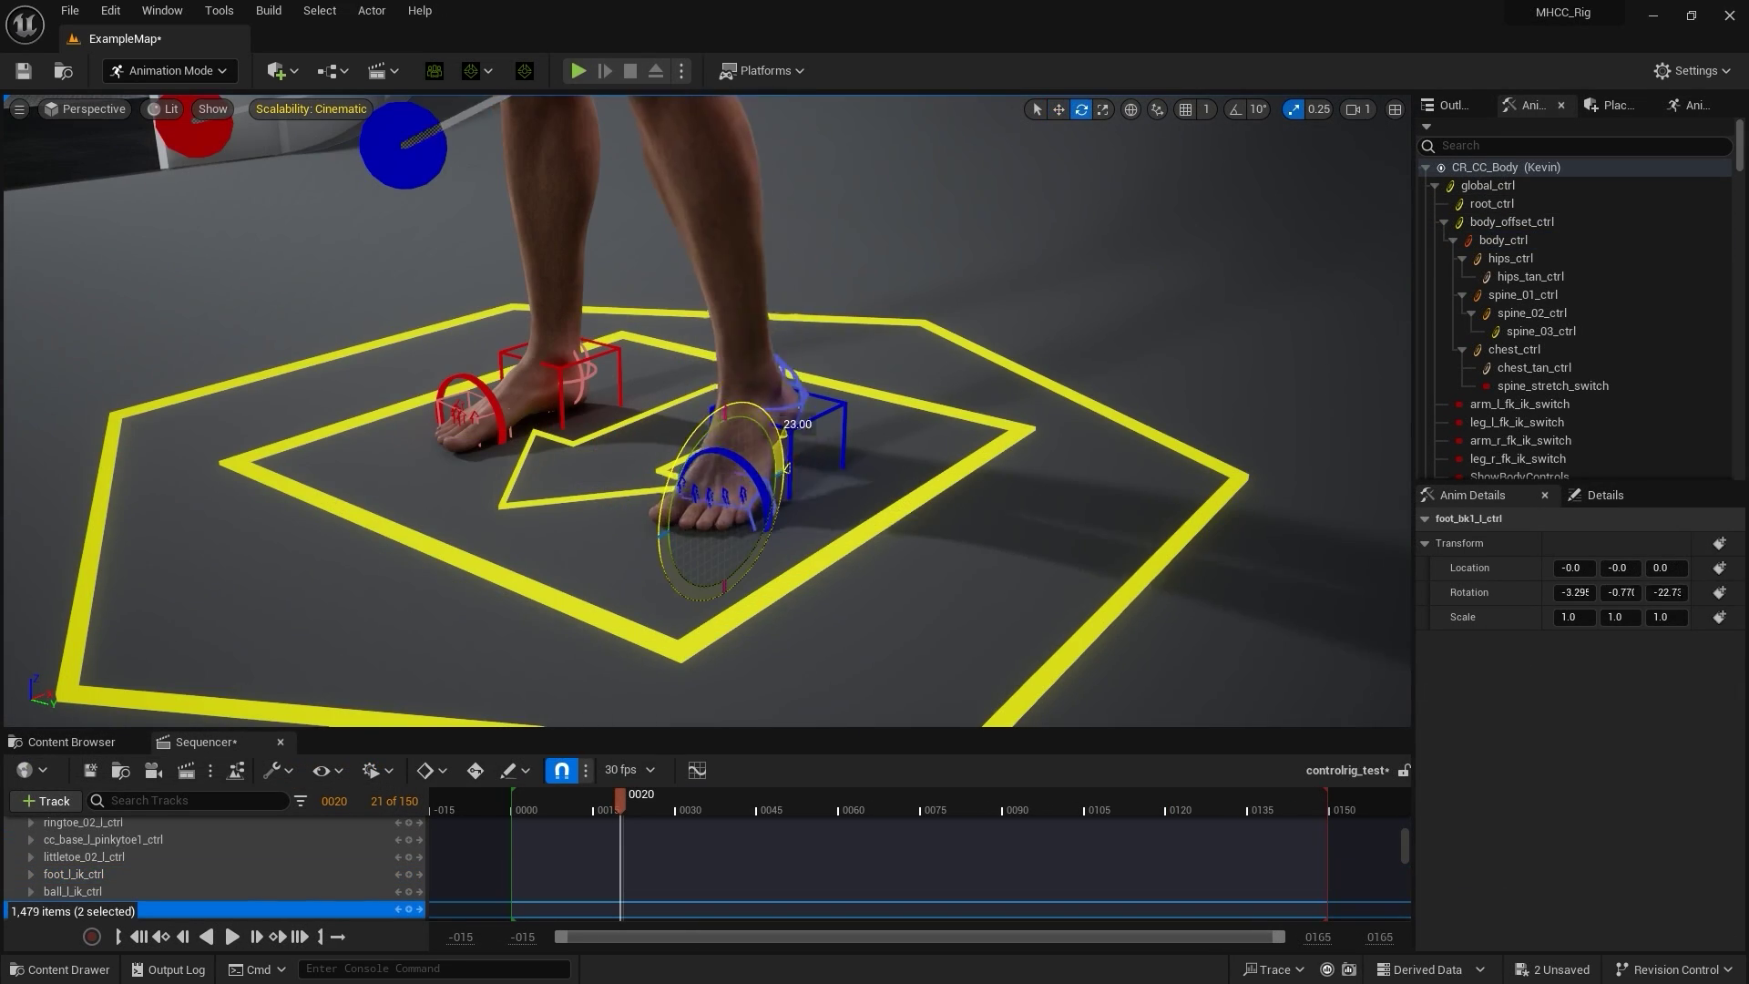
drag(785, 468, 787, 468)
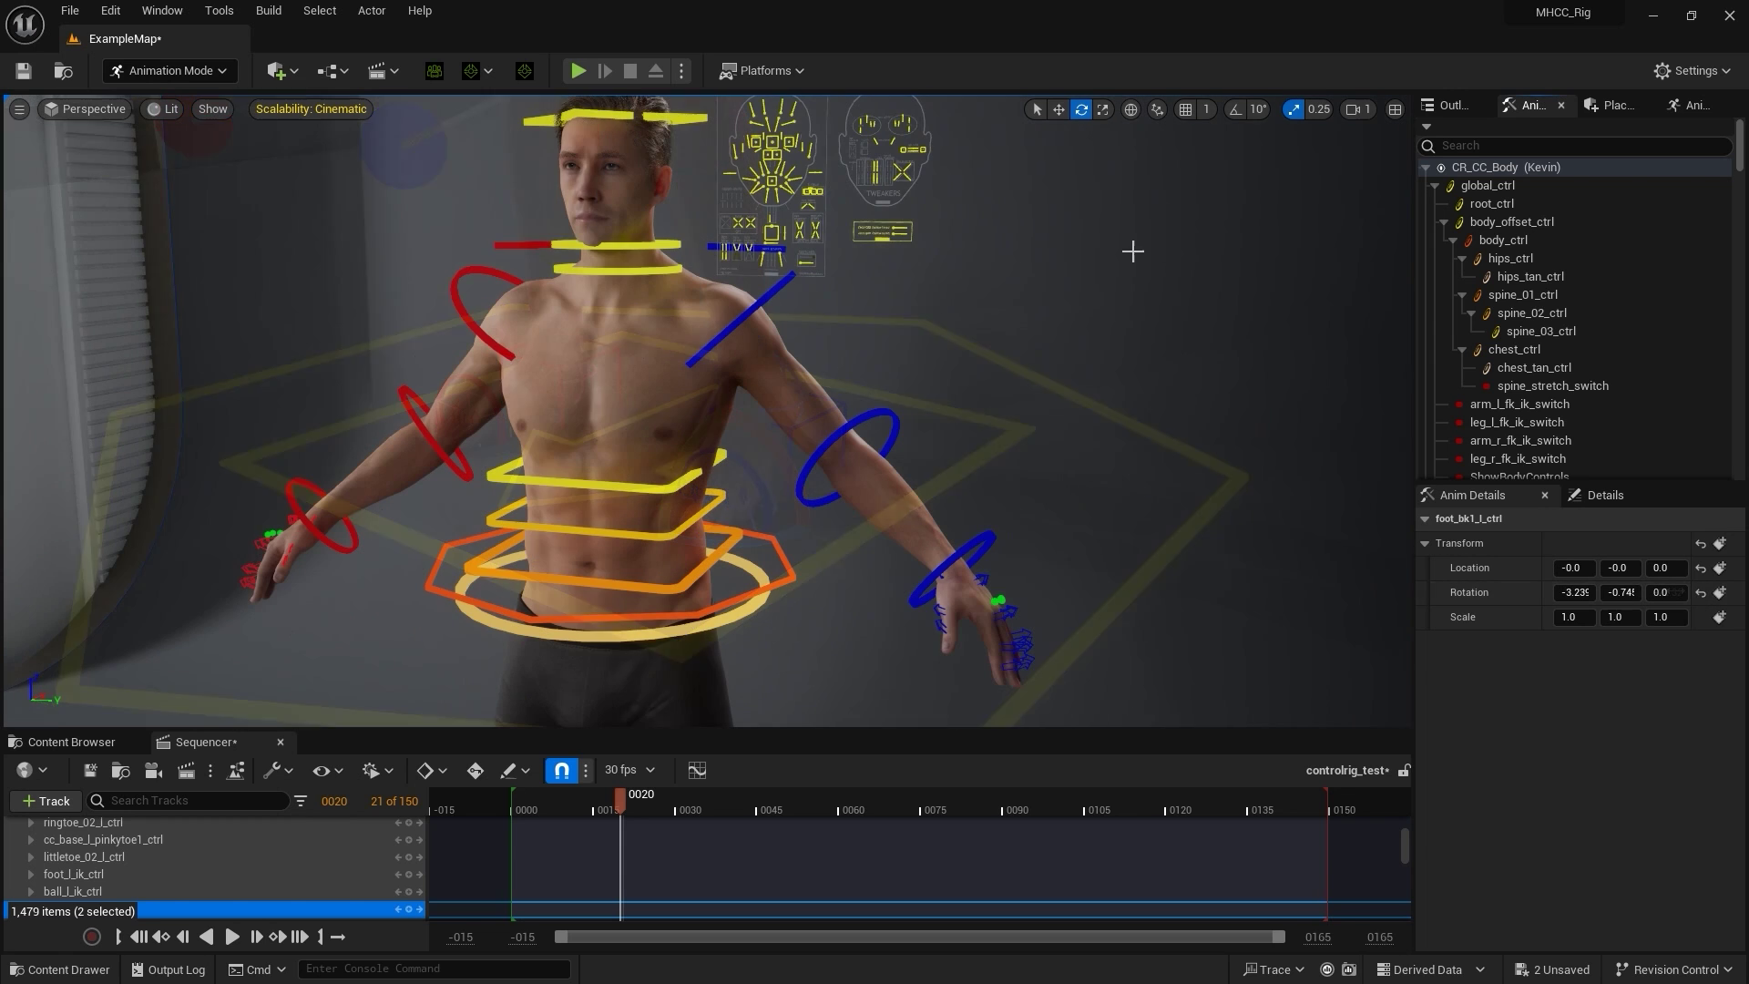
Step: Show the CC_Rigs folder in the Content Browser and right-click the MH_CR_Picker asset
click(52, 742)
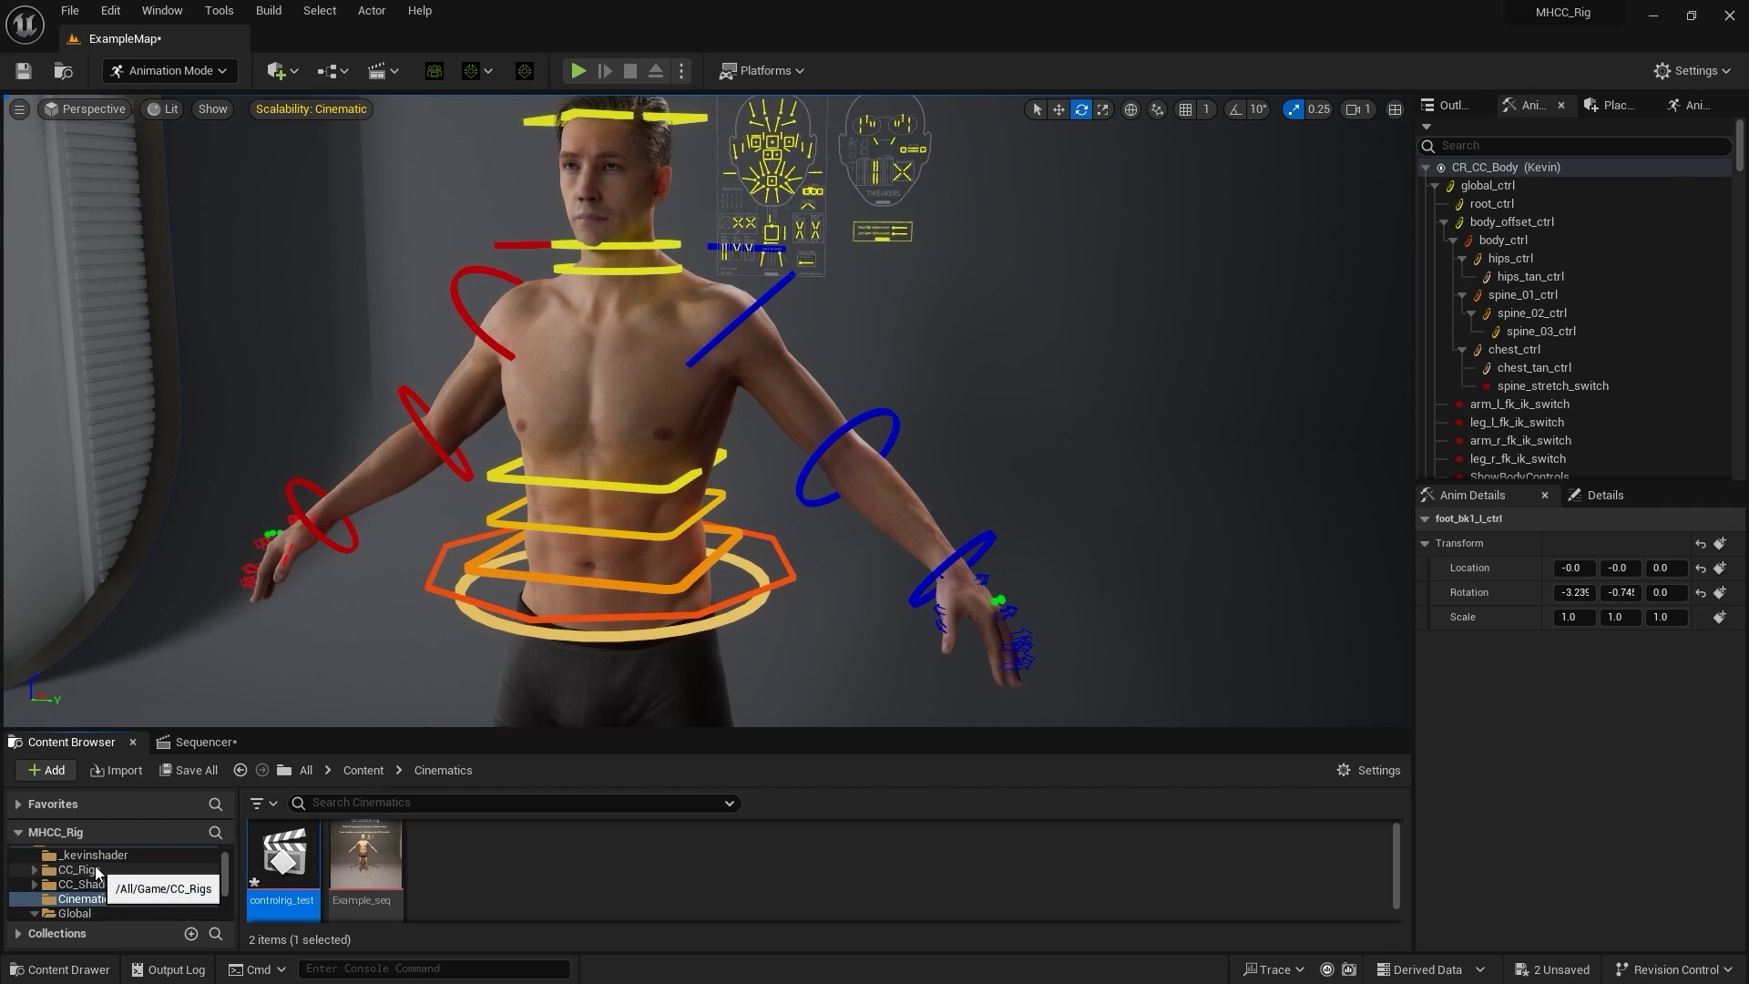
click(82, 870)
right_click(794, 860)
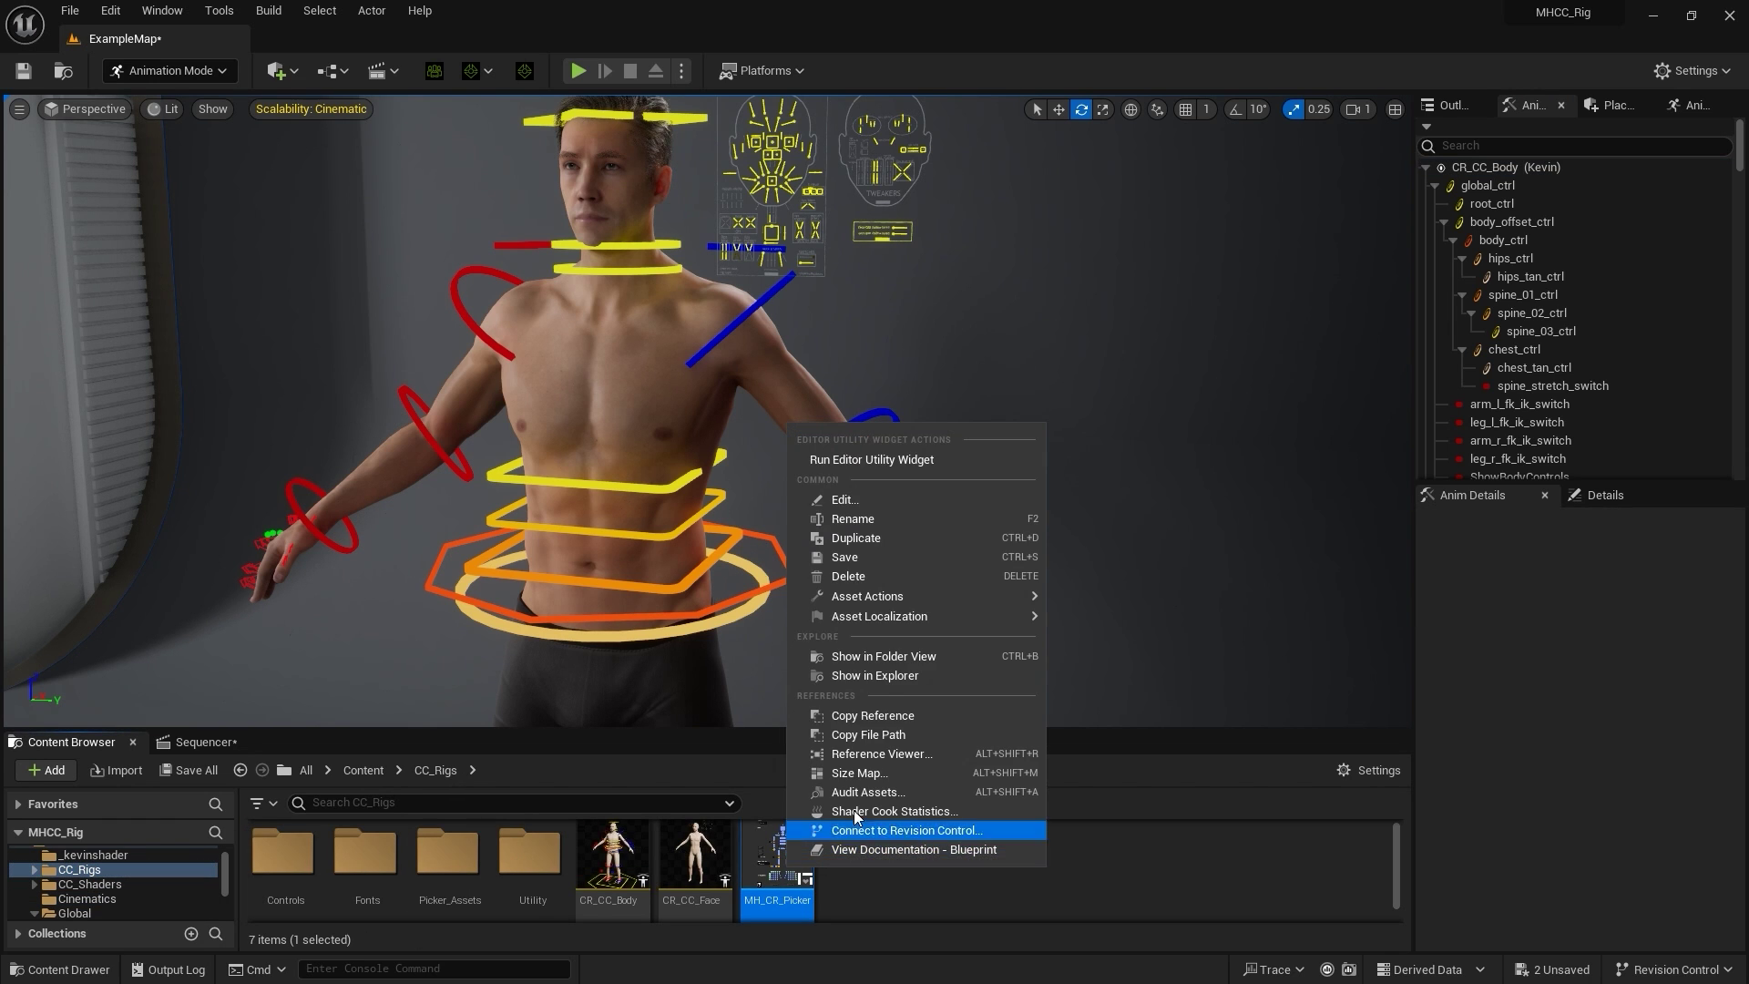
Step: Run MH_CR_Picker as an enlarged panel and pull hand_l_ik_ctrl in toward the chest
click(934, 463)
drag(1644, 484, 1660, 689)
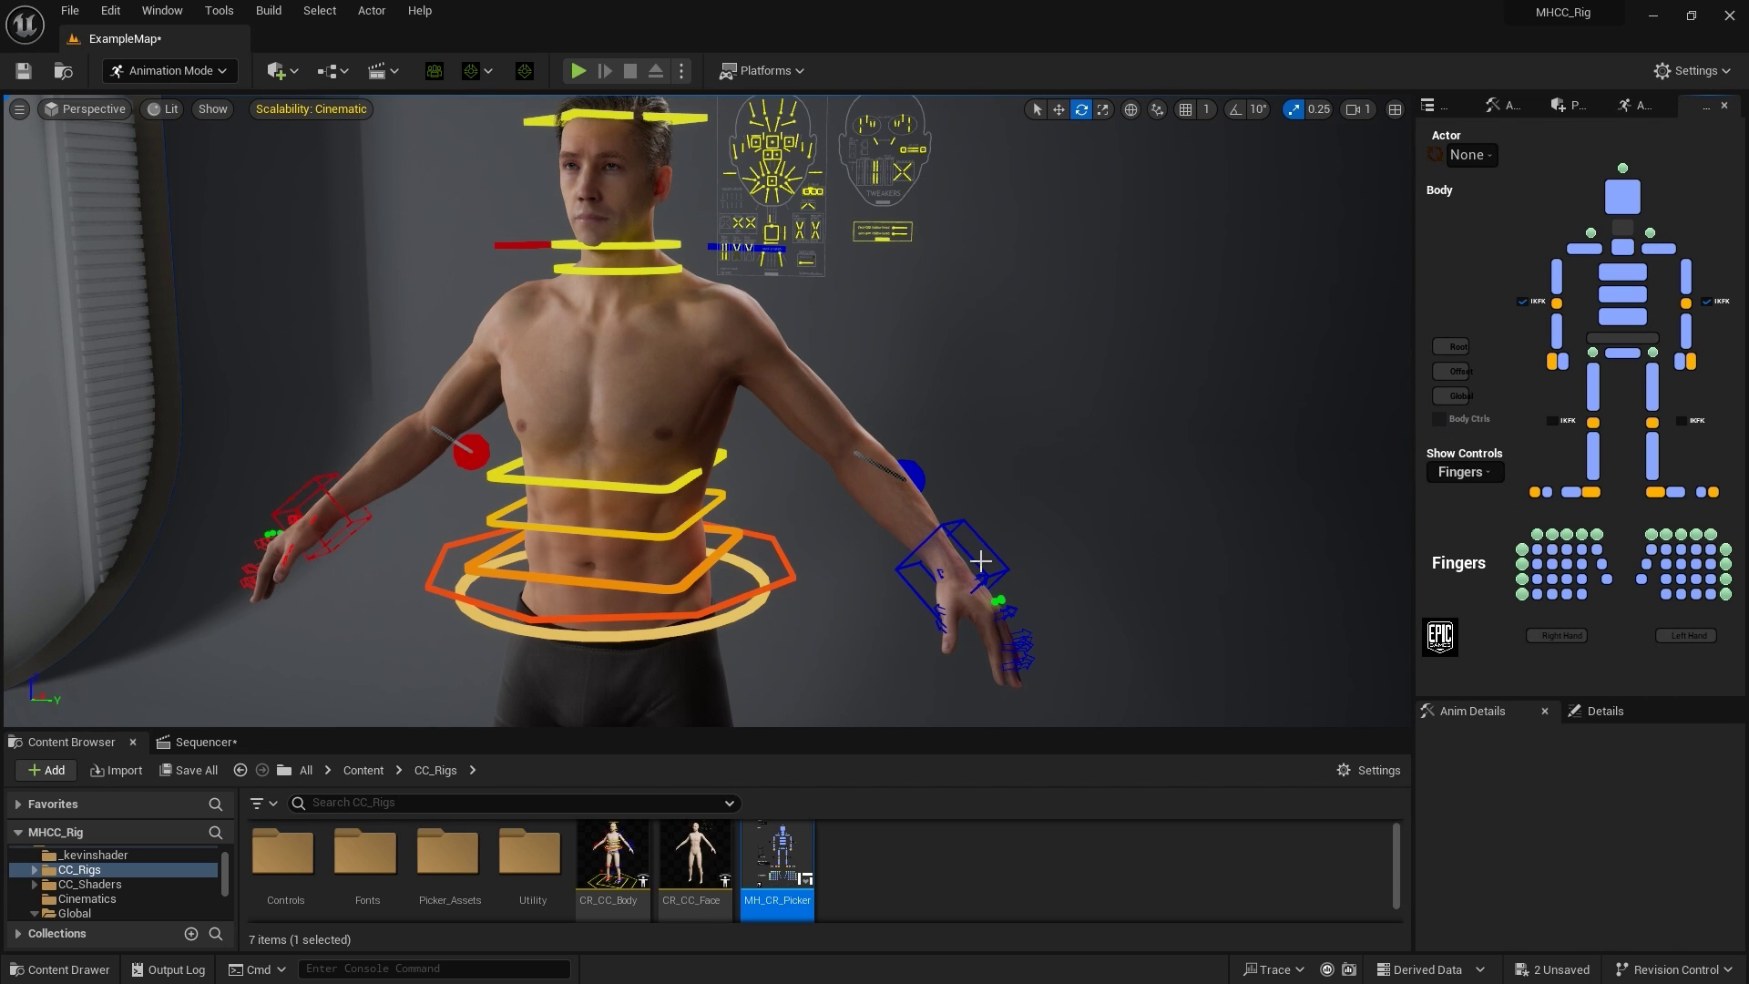
click(971, 591)
right_drag(946, 604, 977, 575)
drag(966, 583, 726, 512)
drag(698, 426, 754, 507)
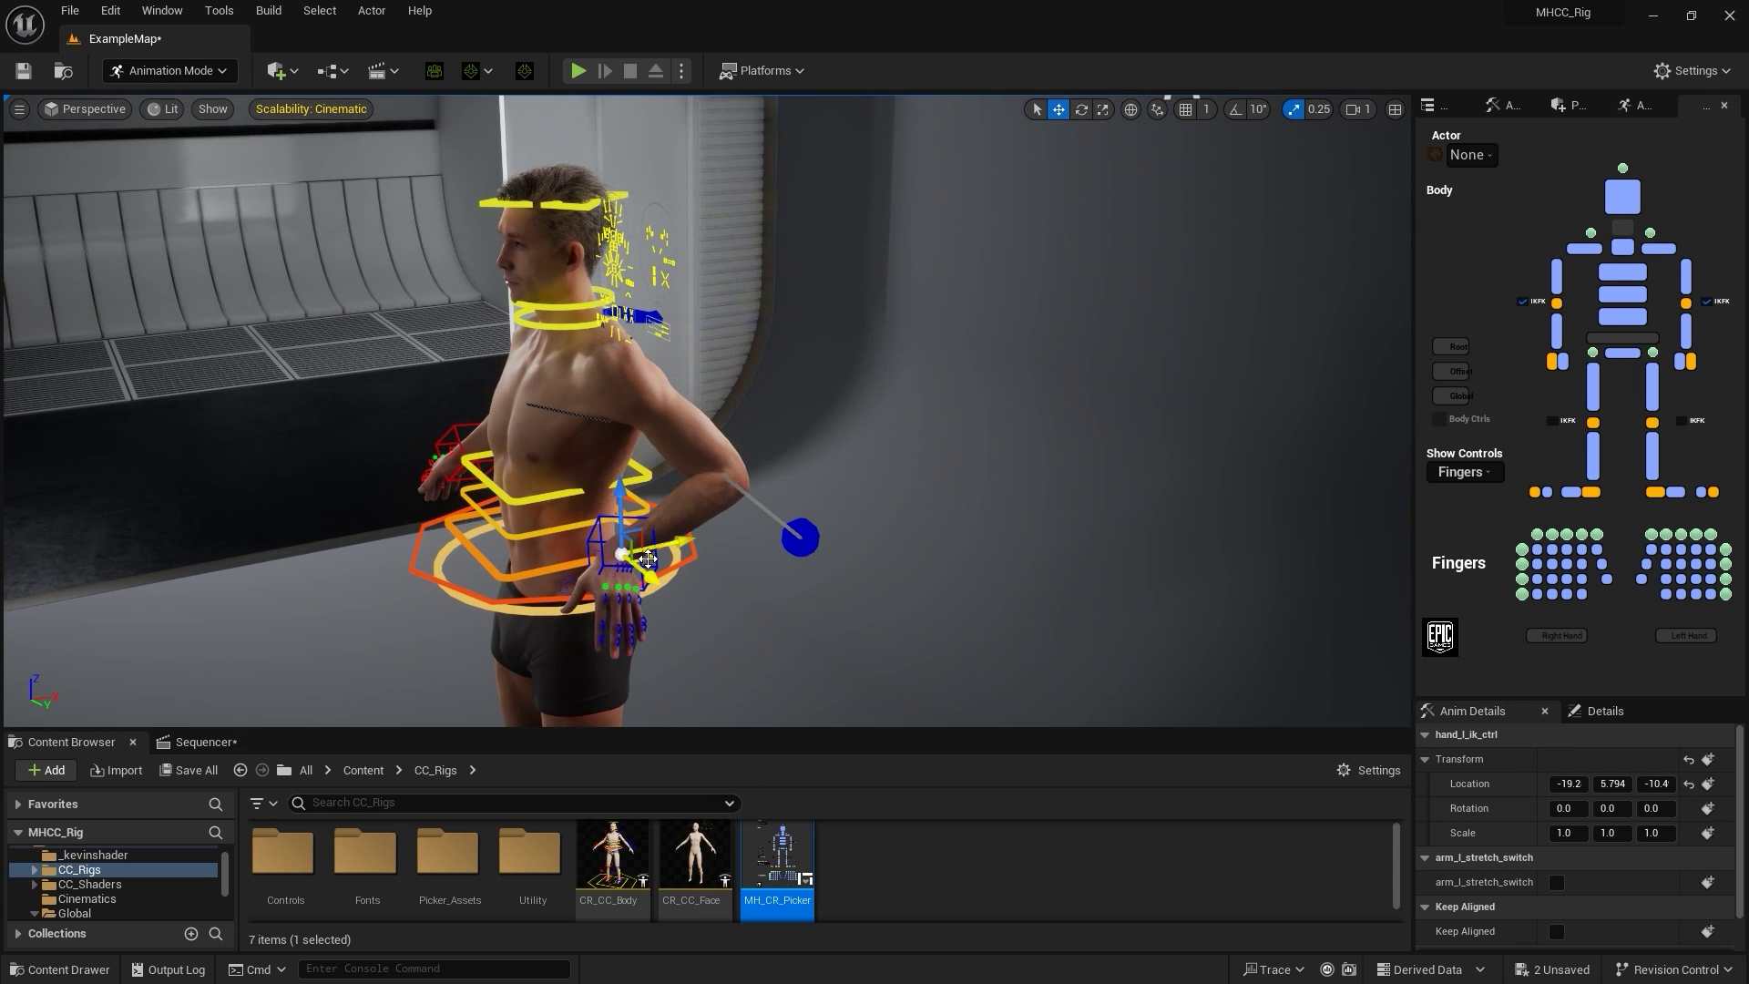
drag(524, 524, 488, 565)
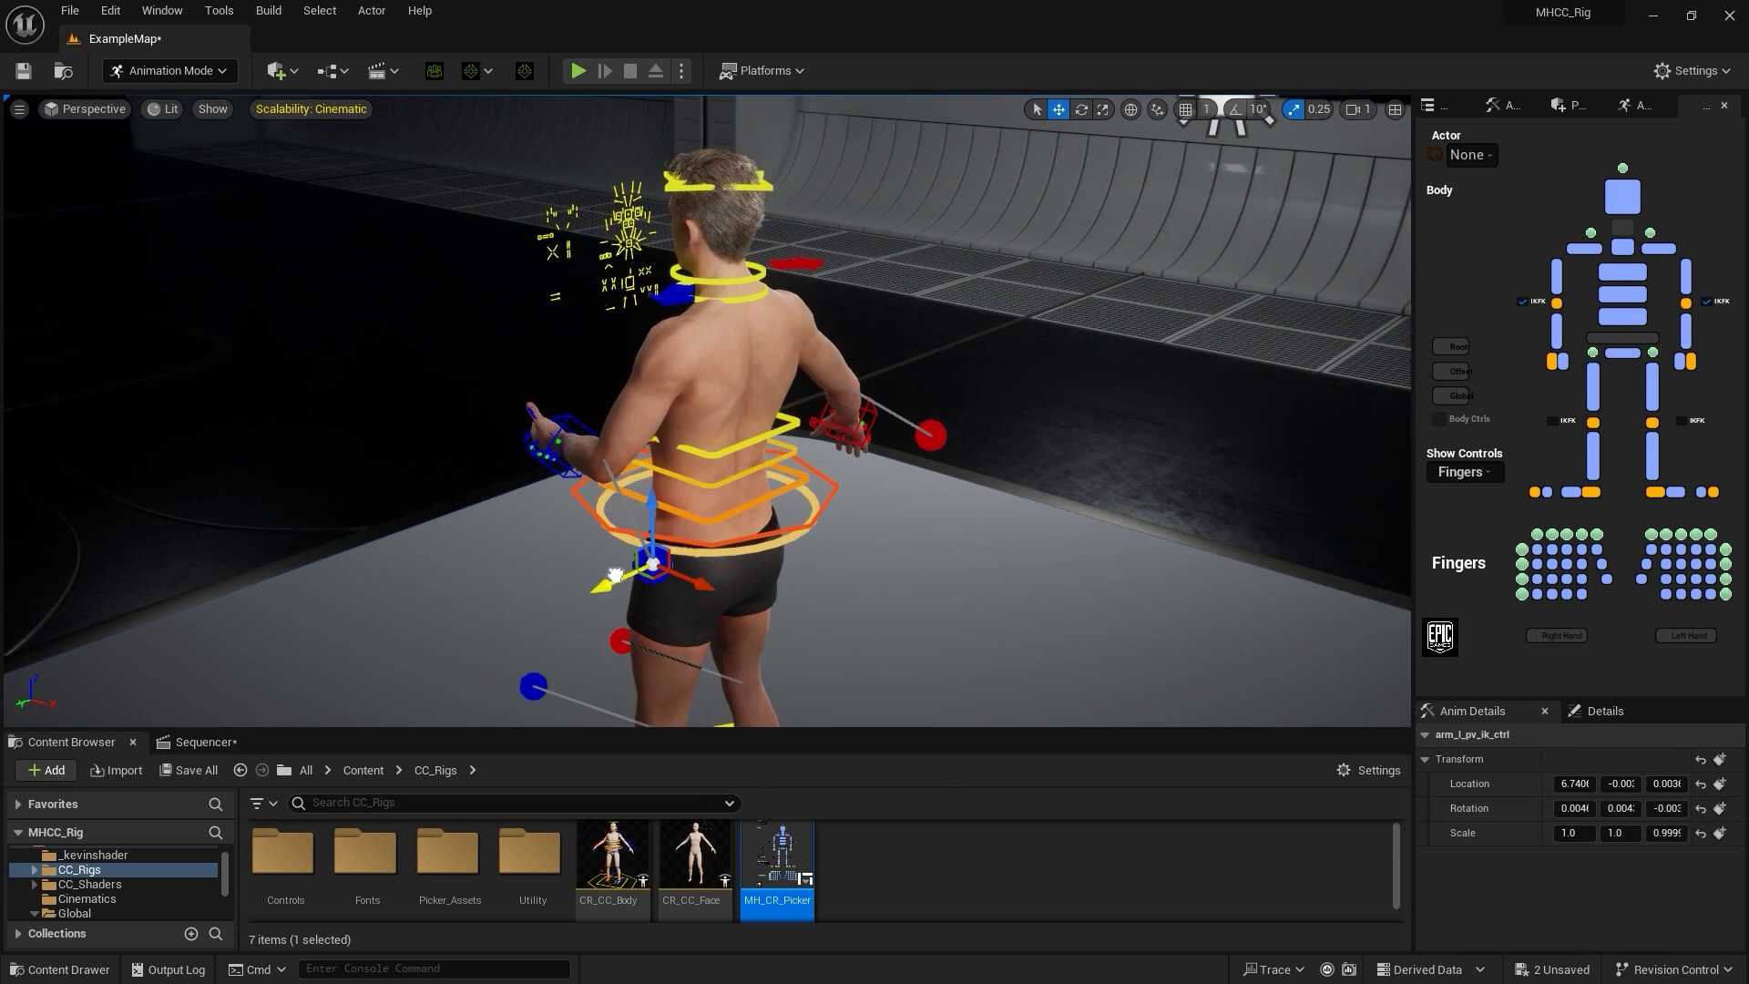
Step: Swing the left elbow with arm_l_pv_ik_ctrl and curl the index, middle and ring fingers
click(734, 521)
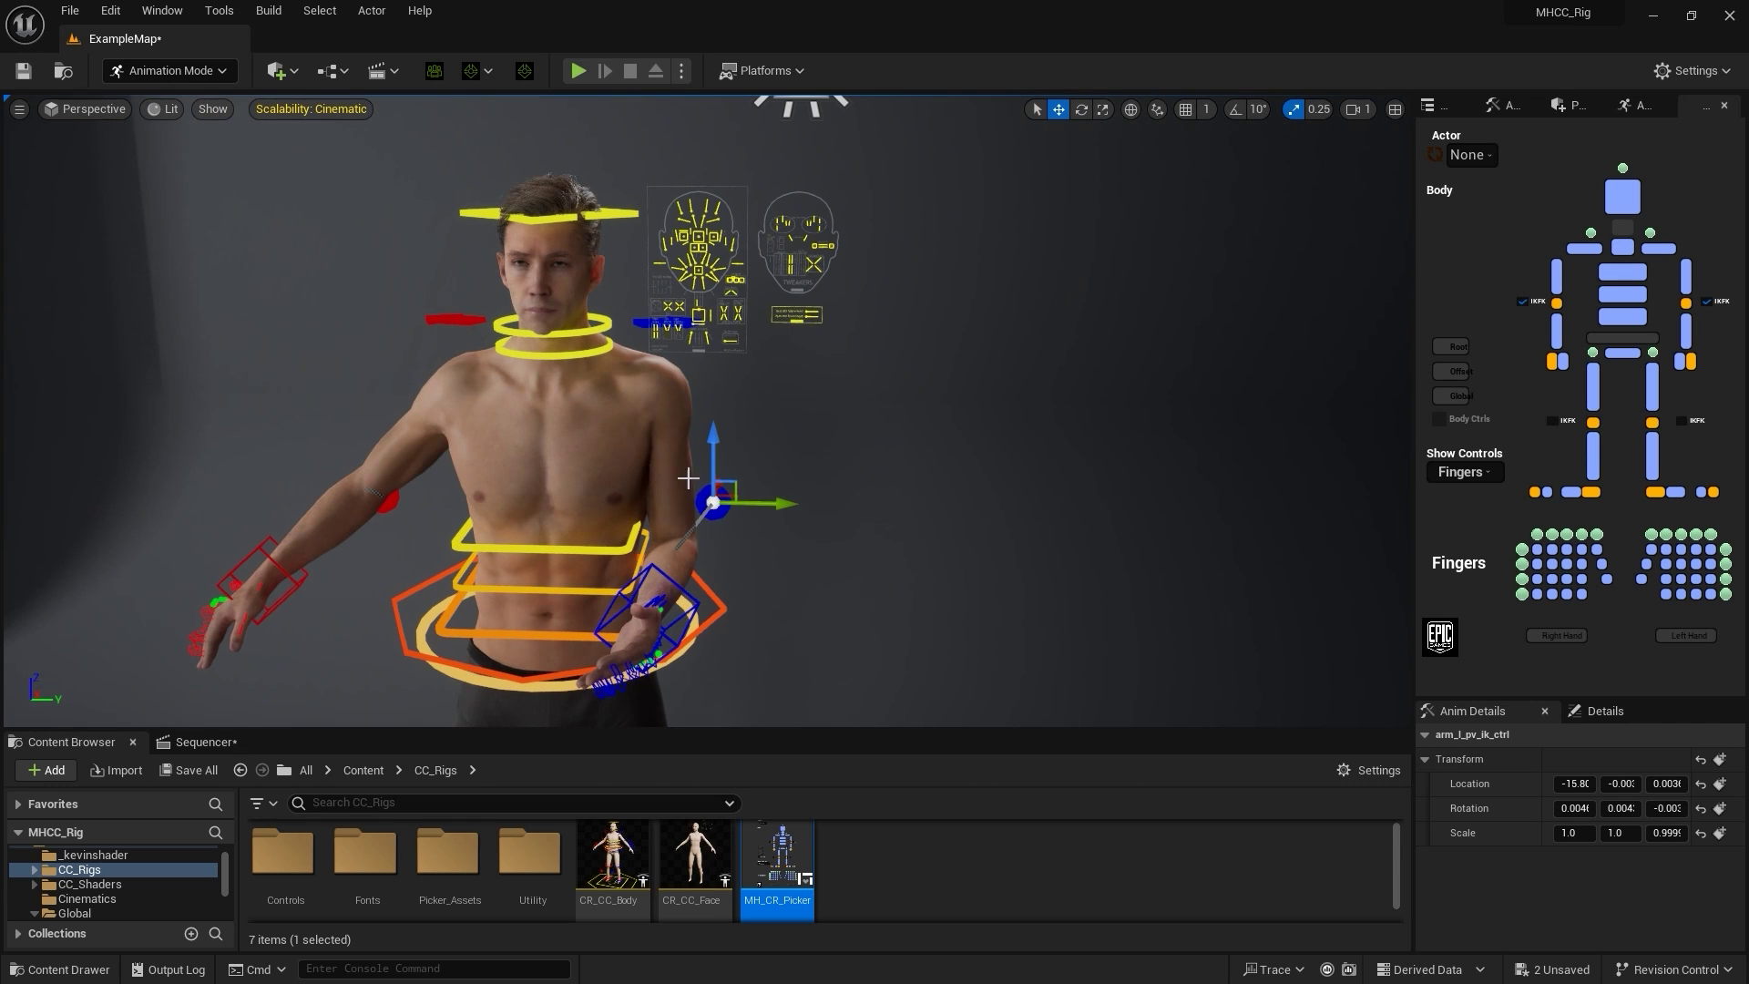
drag(711, 501, 905, 500)
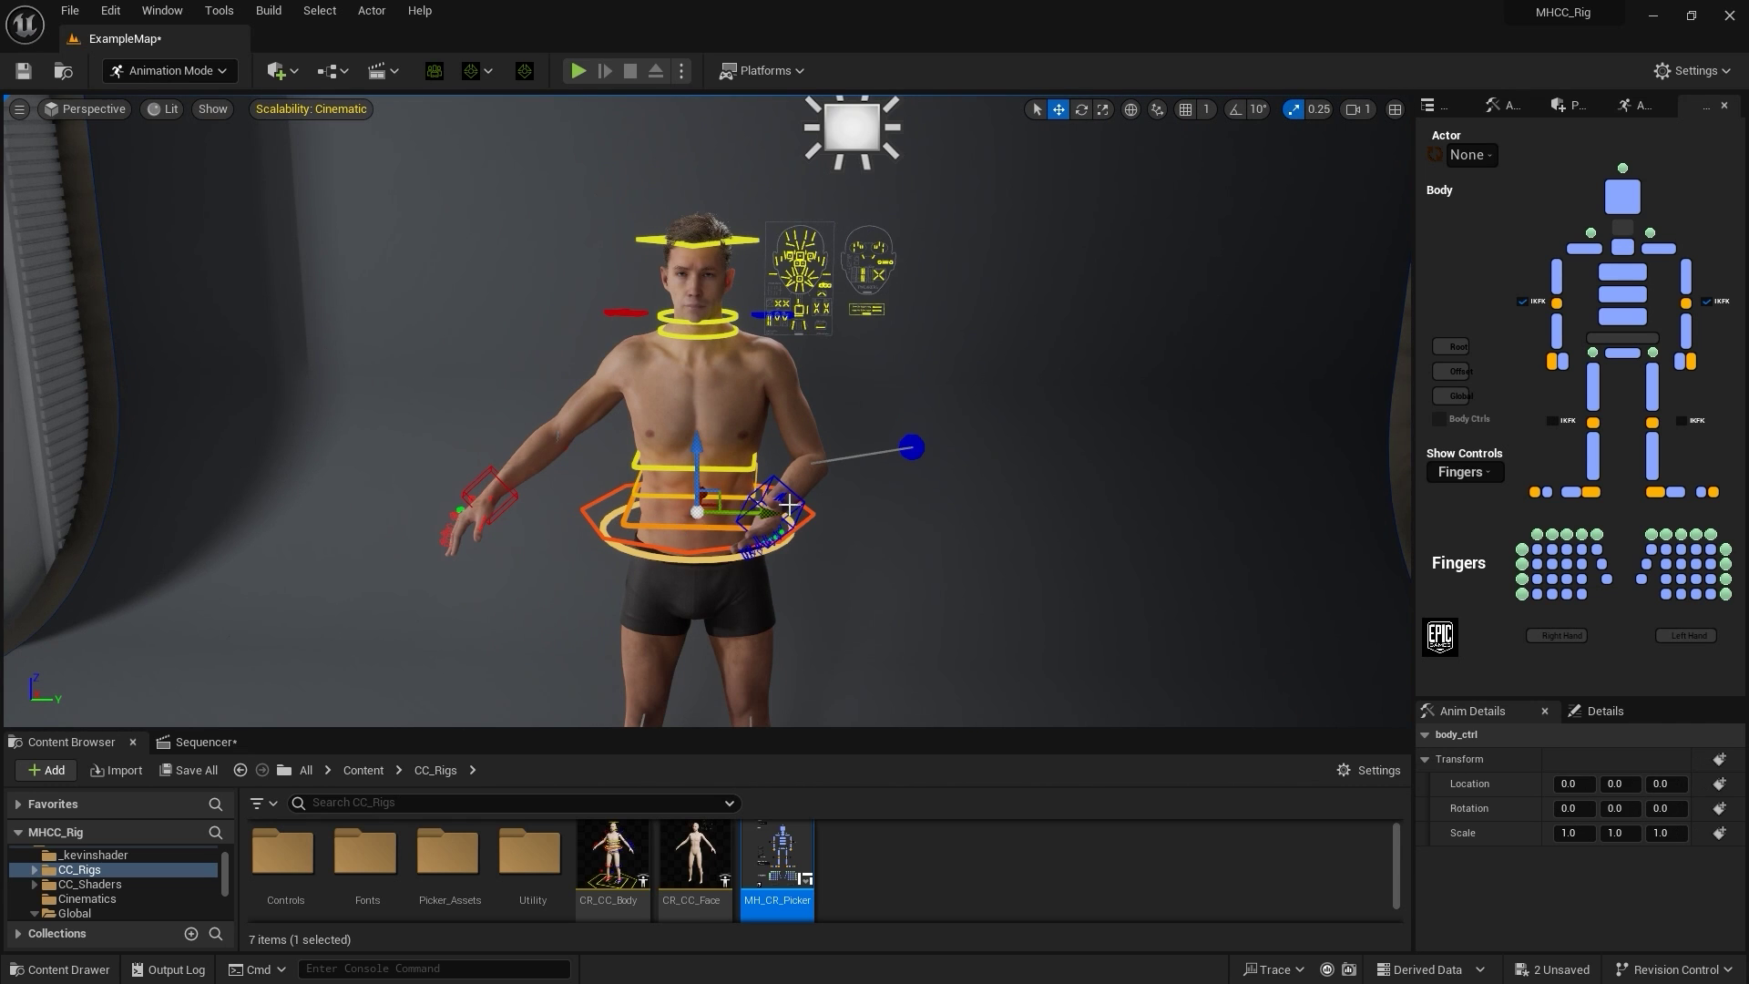
click(788, 504)
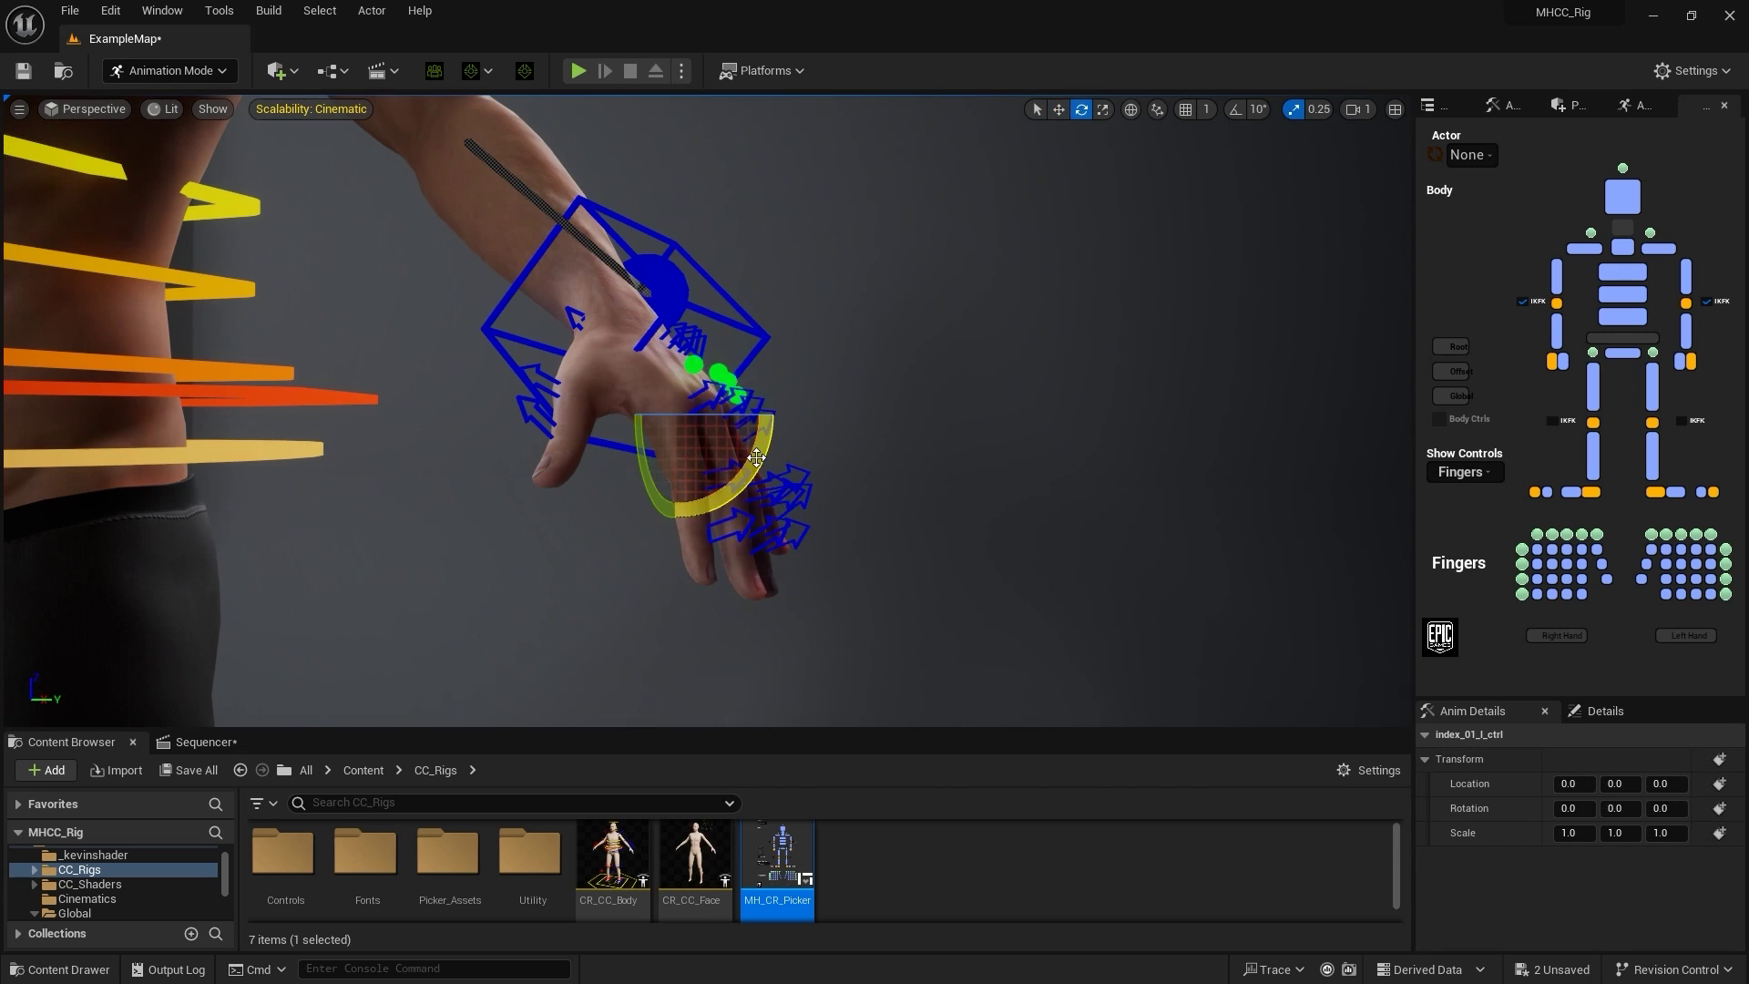
drag(766, 428, 744, 271)
click(781, 488)
click(783, 492)
click(718, 380)
key(e)
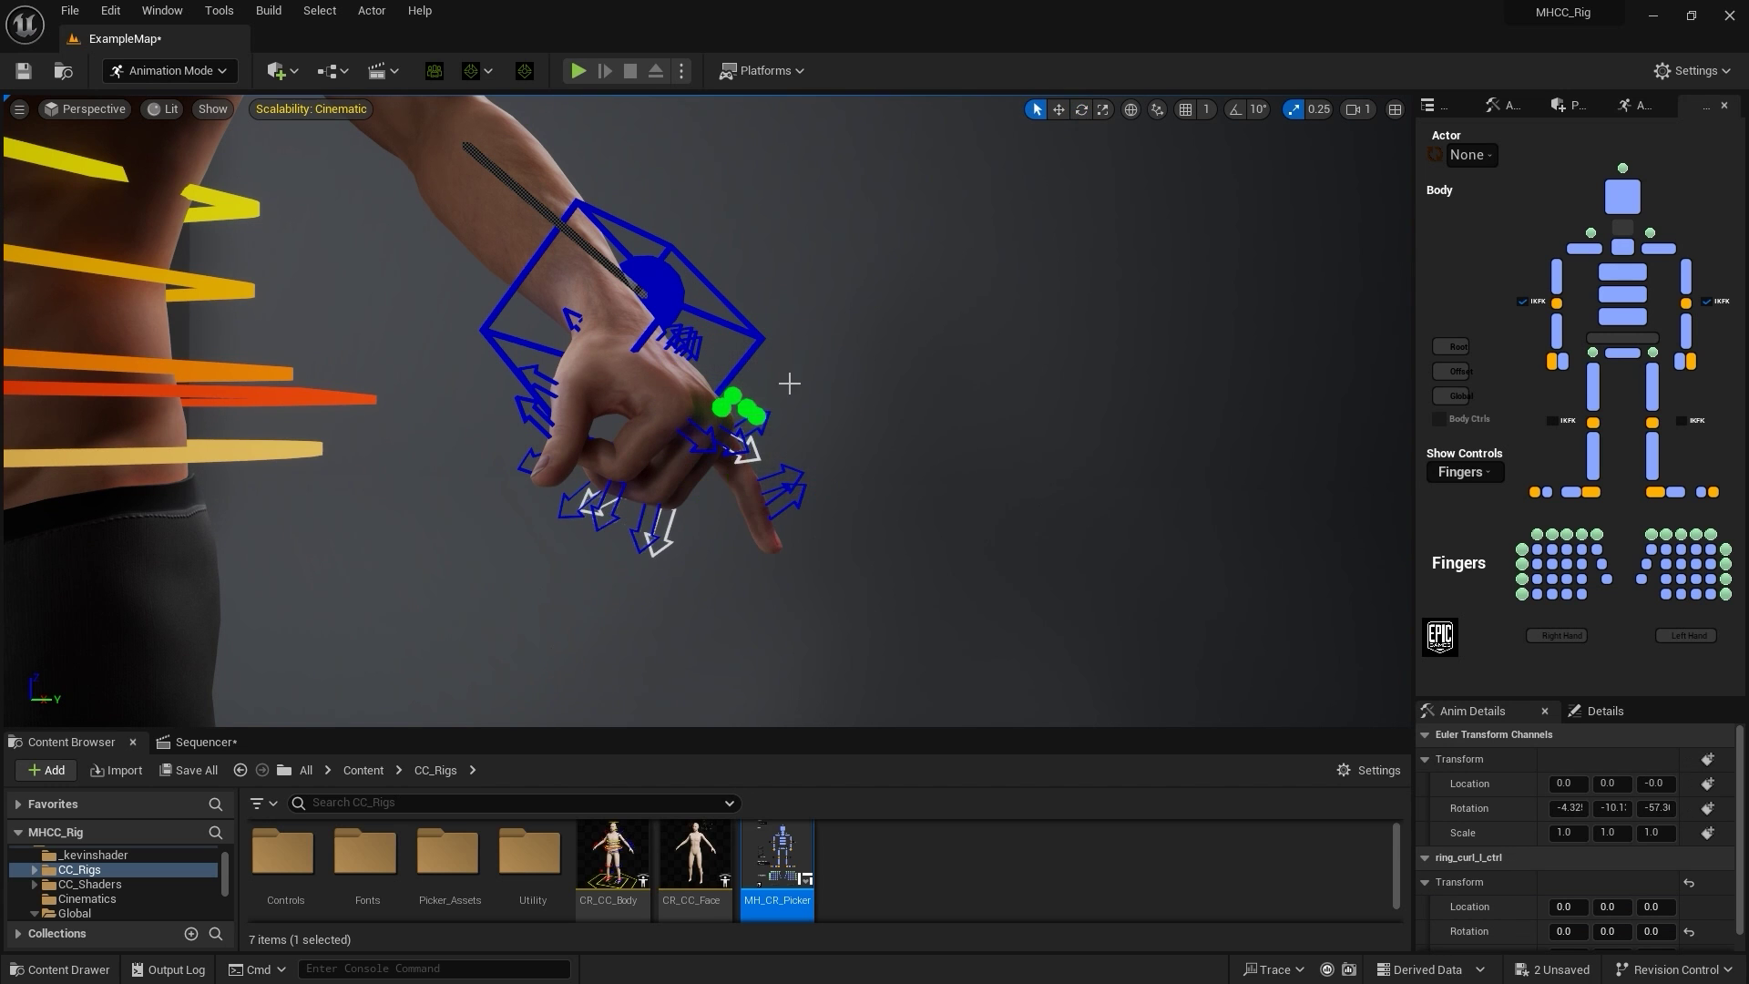
scroll(747, 401, up, 5)
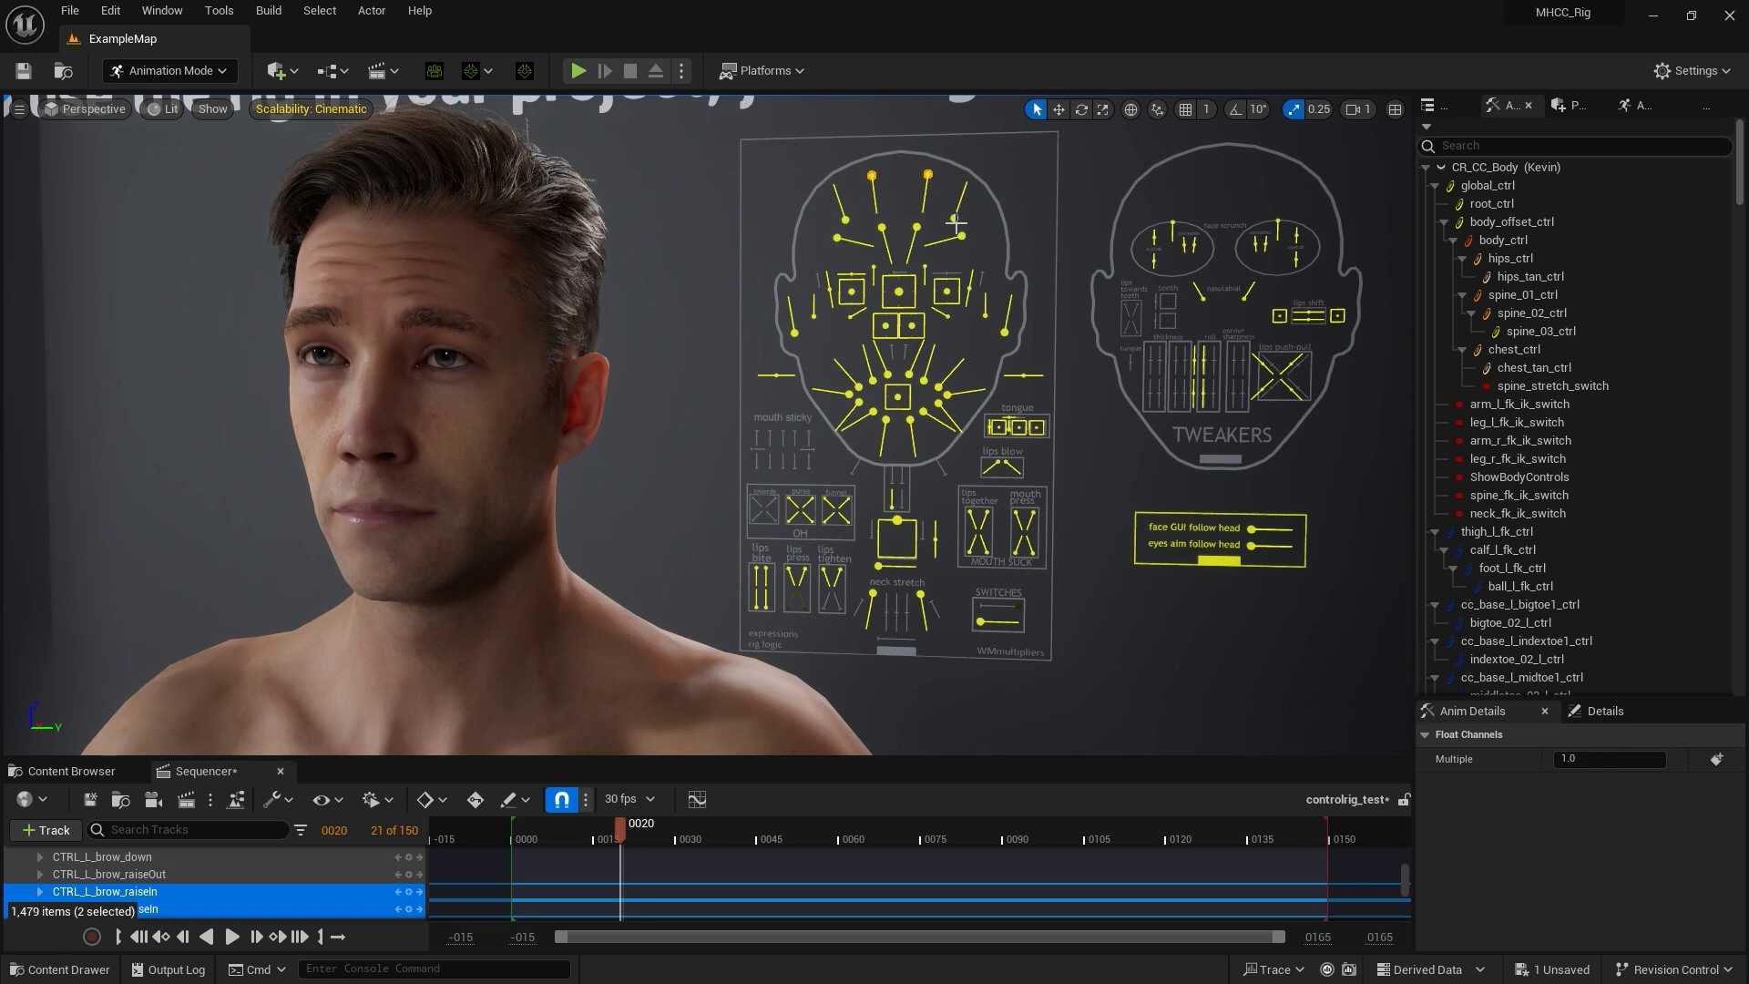
Step: Select the outer brow raise and brow-down control pairs on the face board
click(955, 221)
ctrl+click(846, 217)
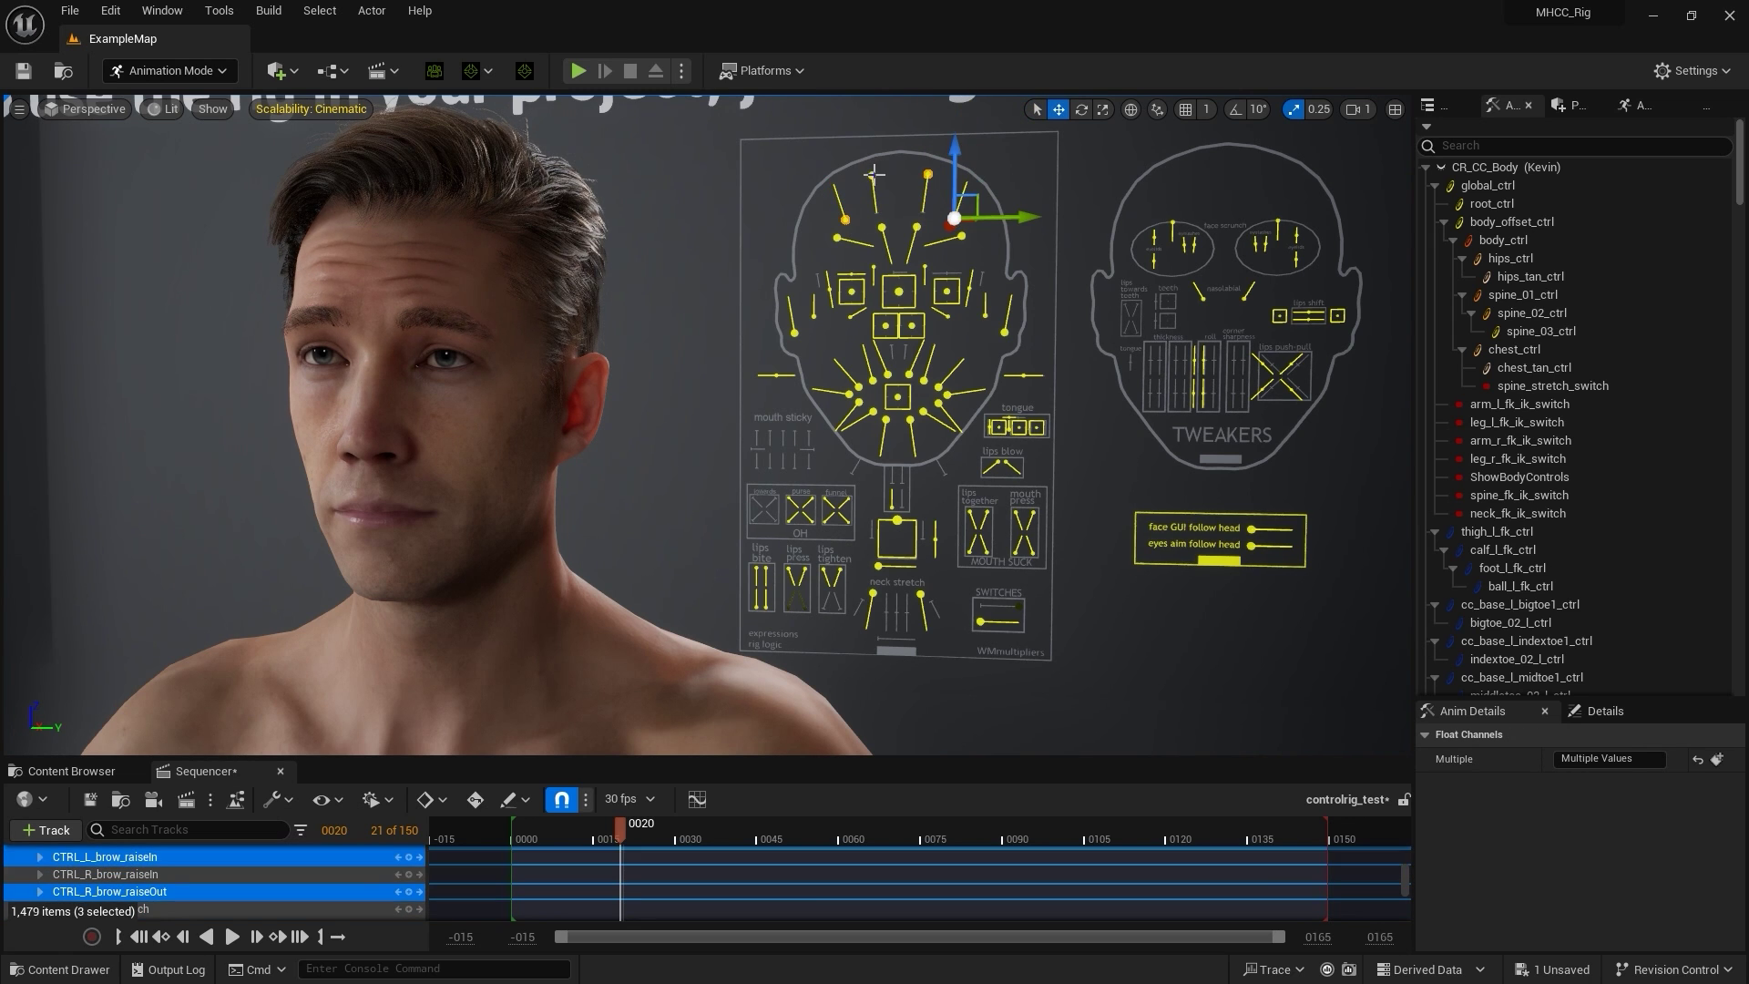
click(912, 227)
ctrl+click(899, 227)
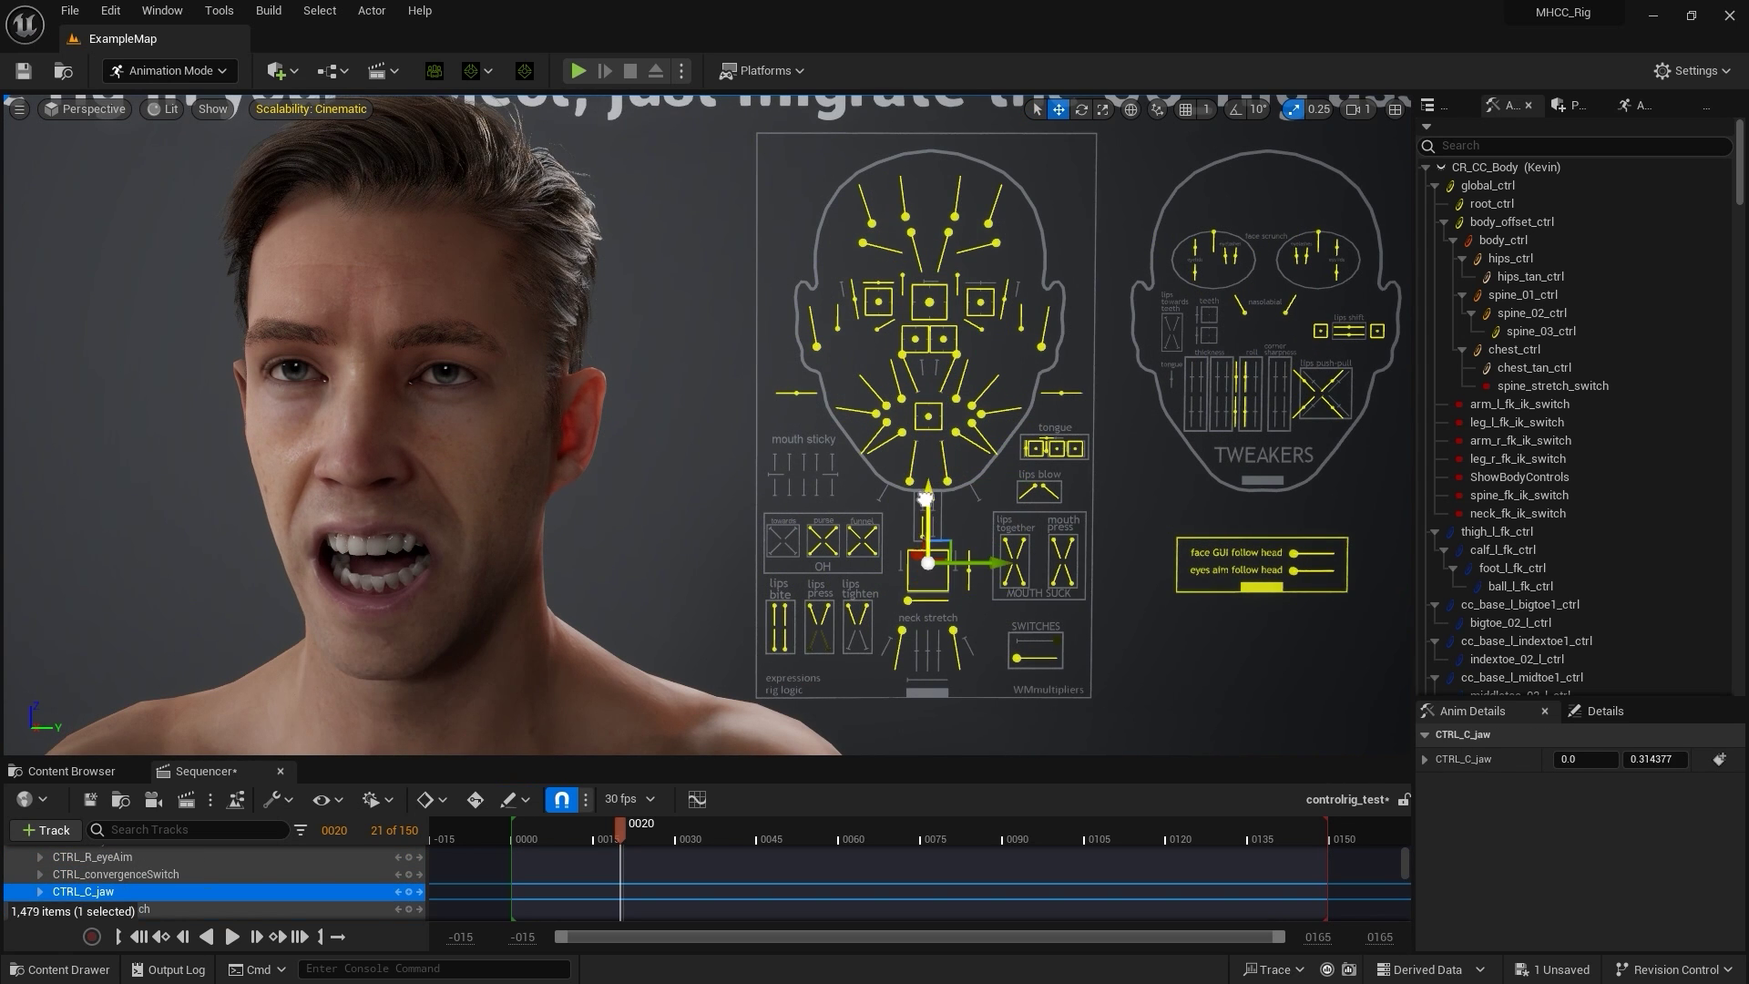
Step: Move the jaw control down and back, then add the right neck stretch control
click(1005, 537)
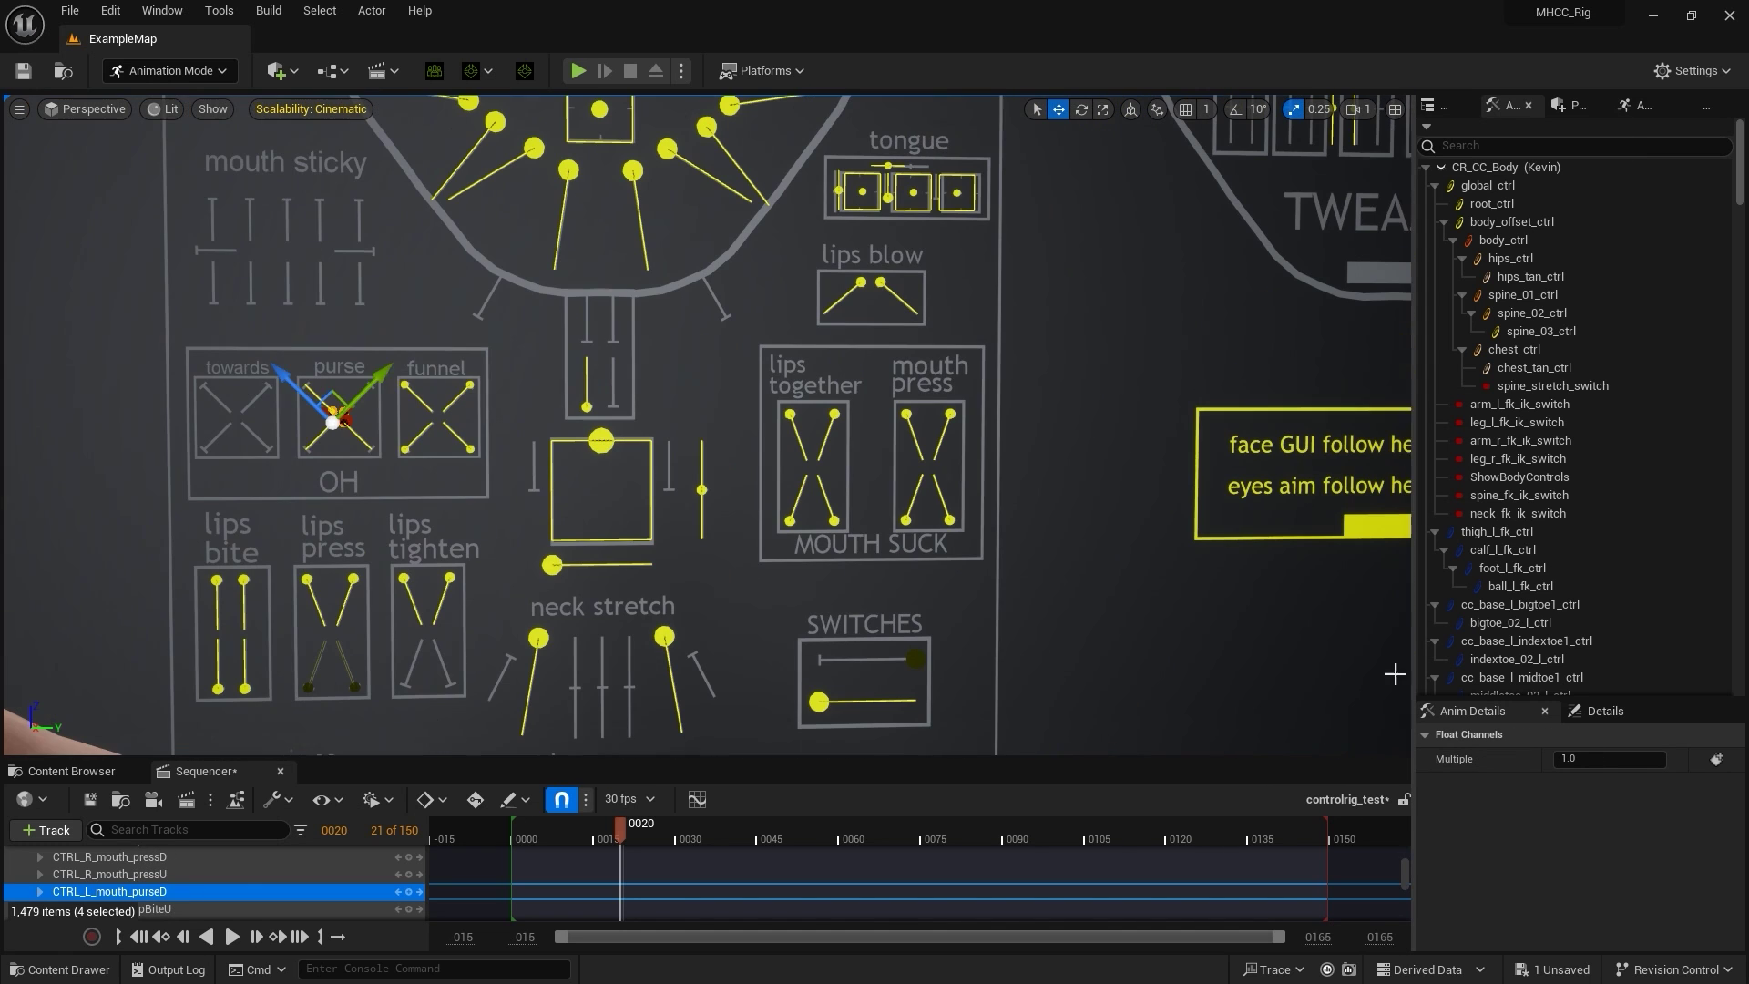
key(w)
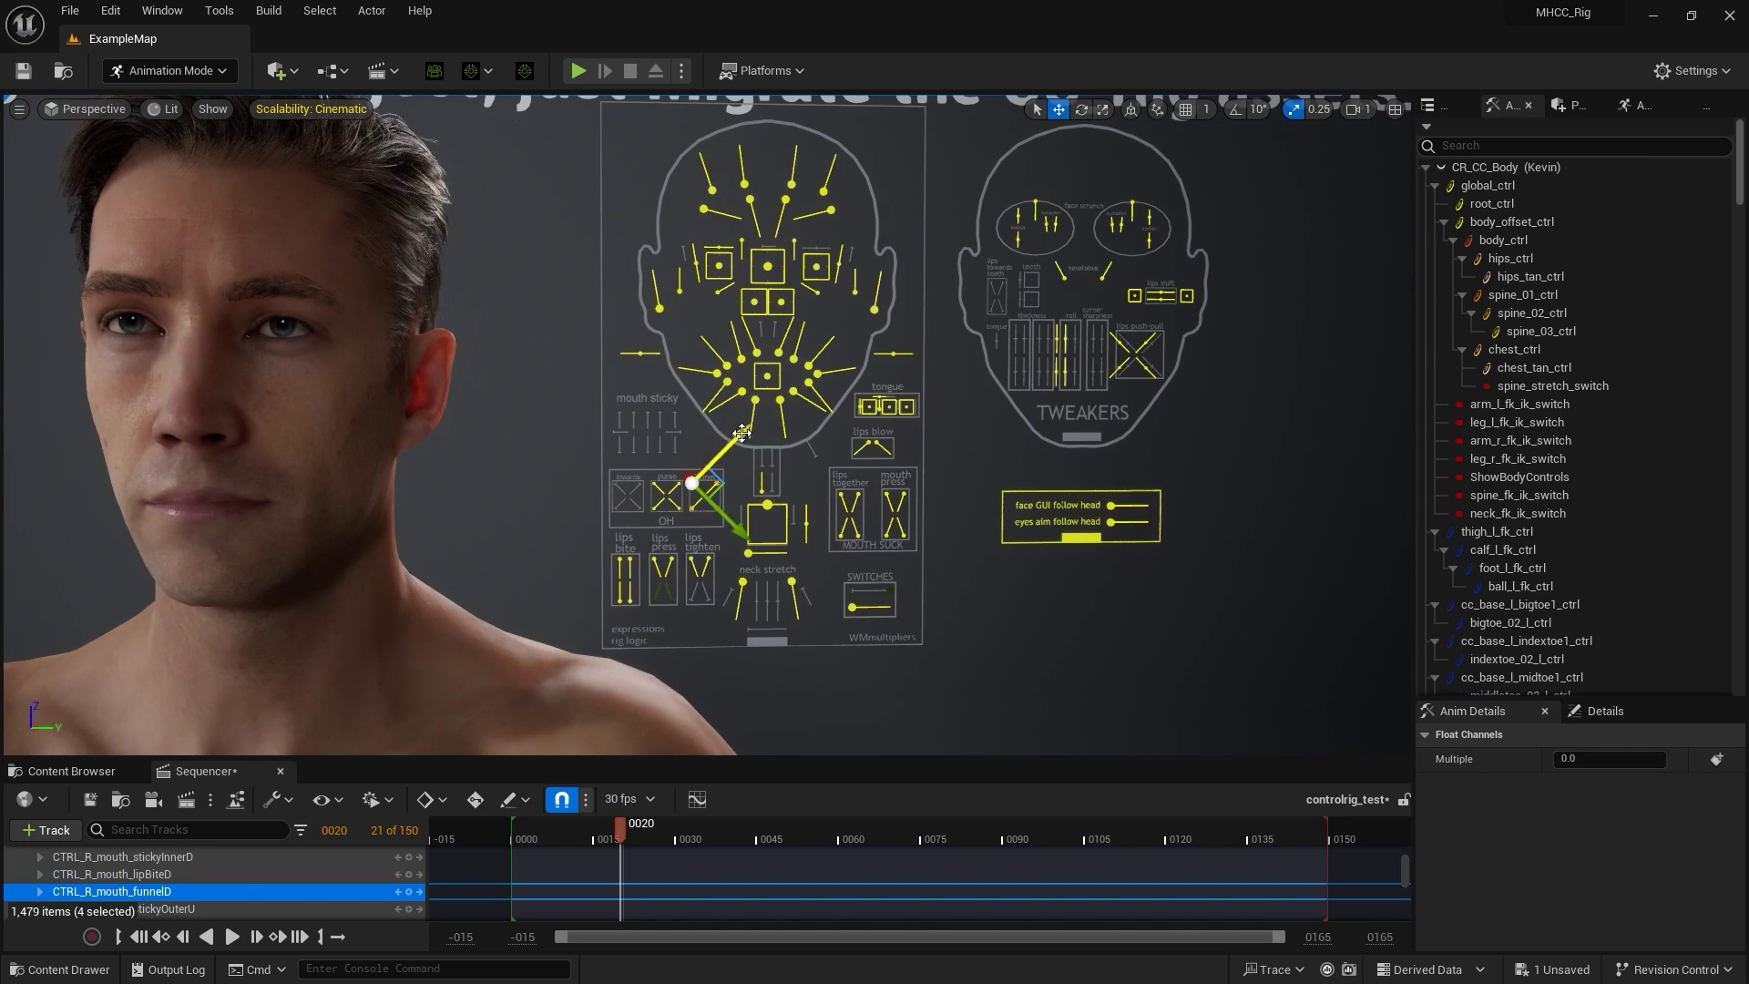
mouse_move(769, 495)
mouse_down()
mouse_move(771, 547)
mouse_move(770, 495)
mouse_up()
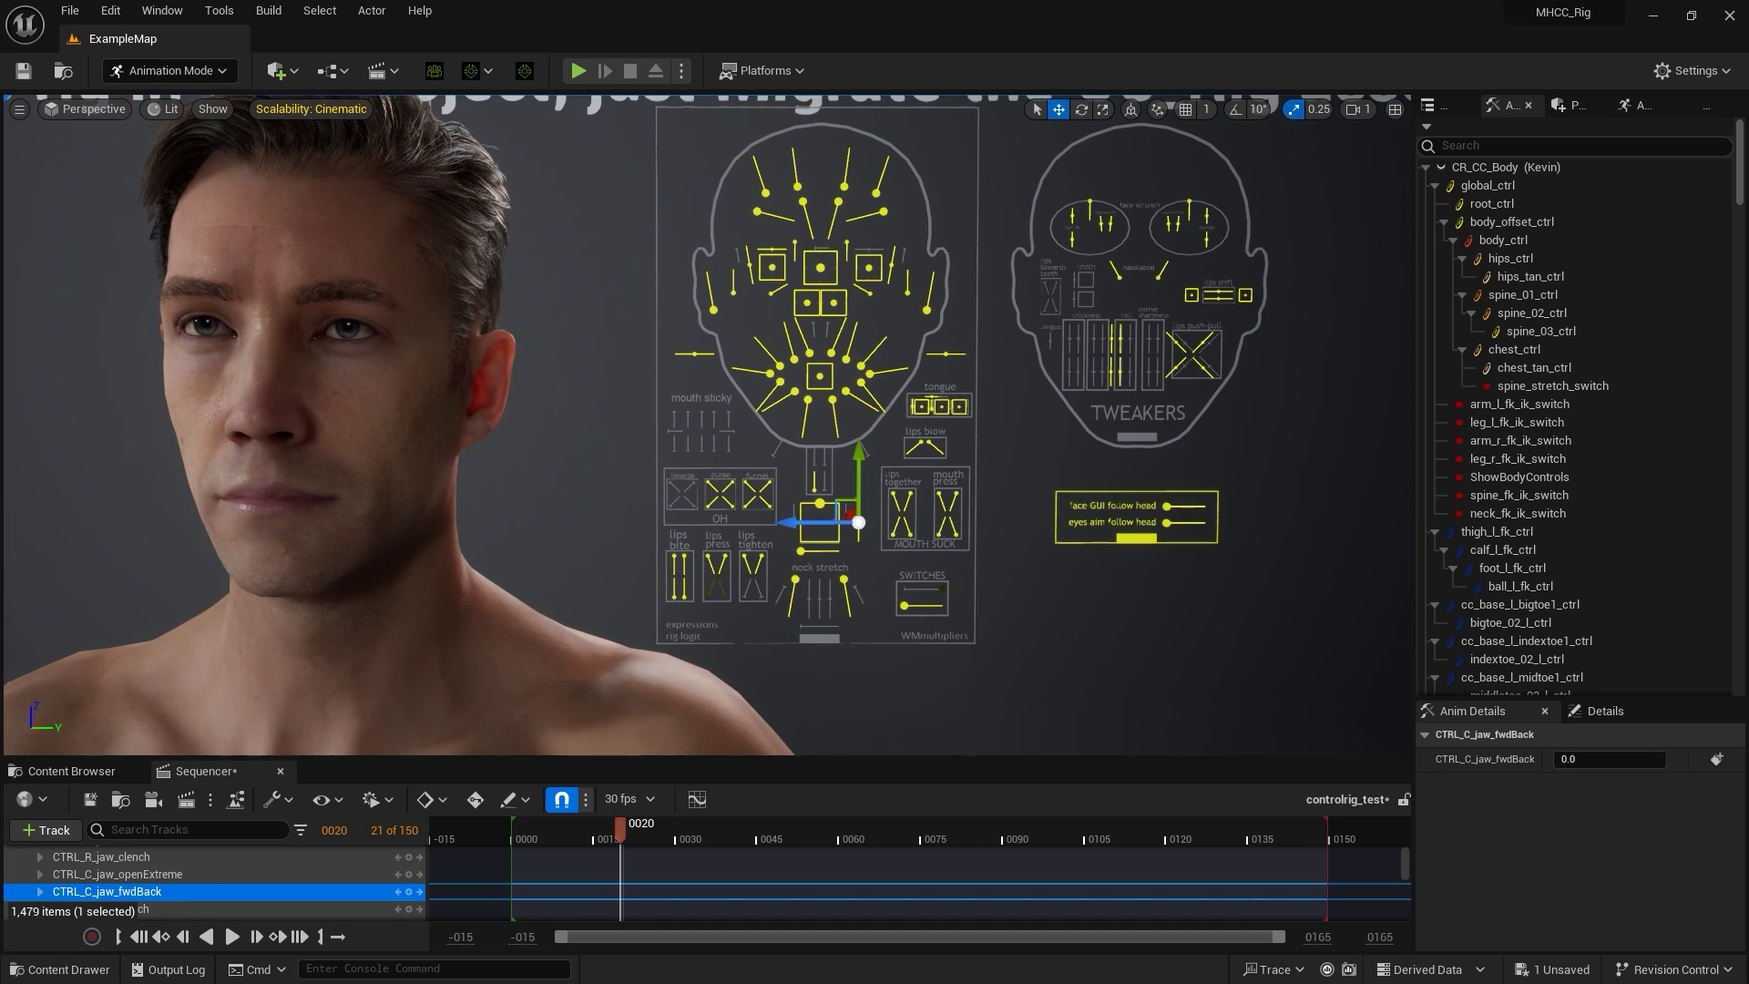
ctrl+click(836, 570)
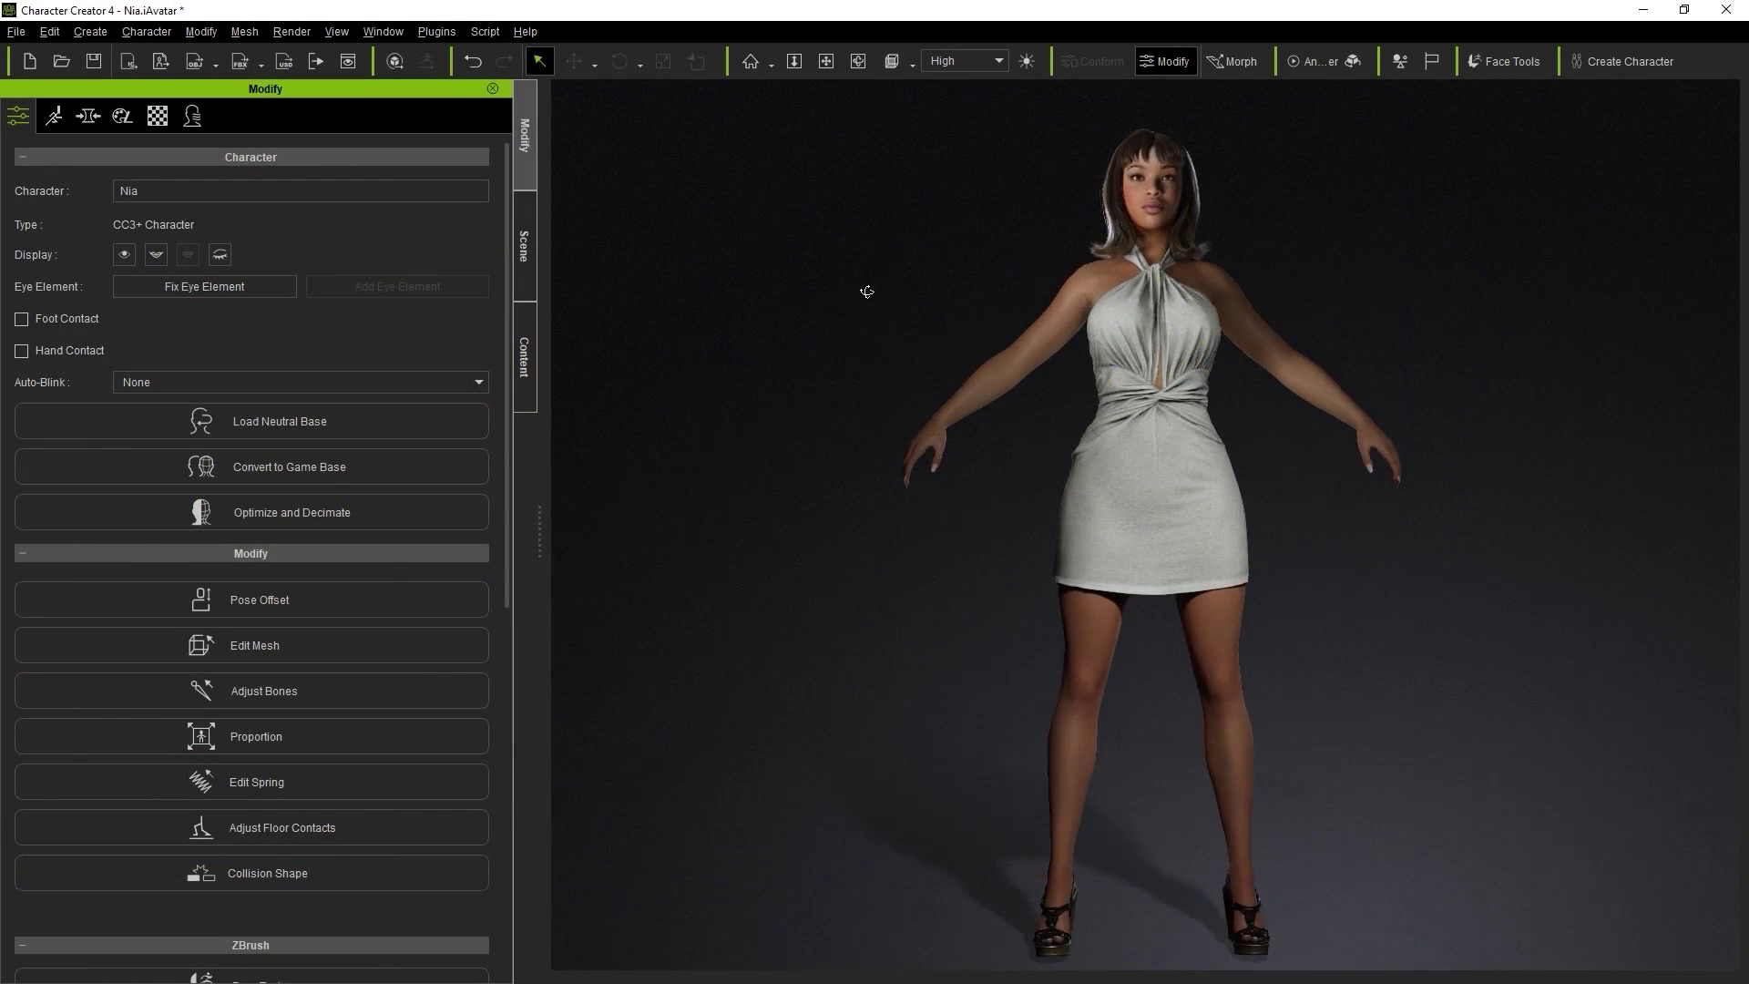
Step: Start an FBX Clothed Character export of Nia with the Unreal target preset
right_drag(868, 289, 814, 297)
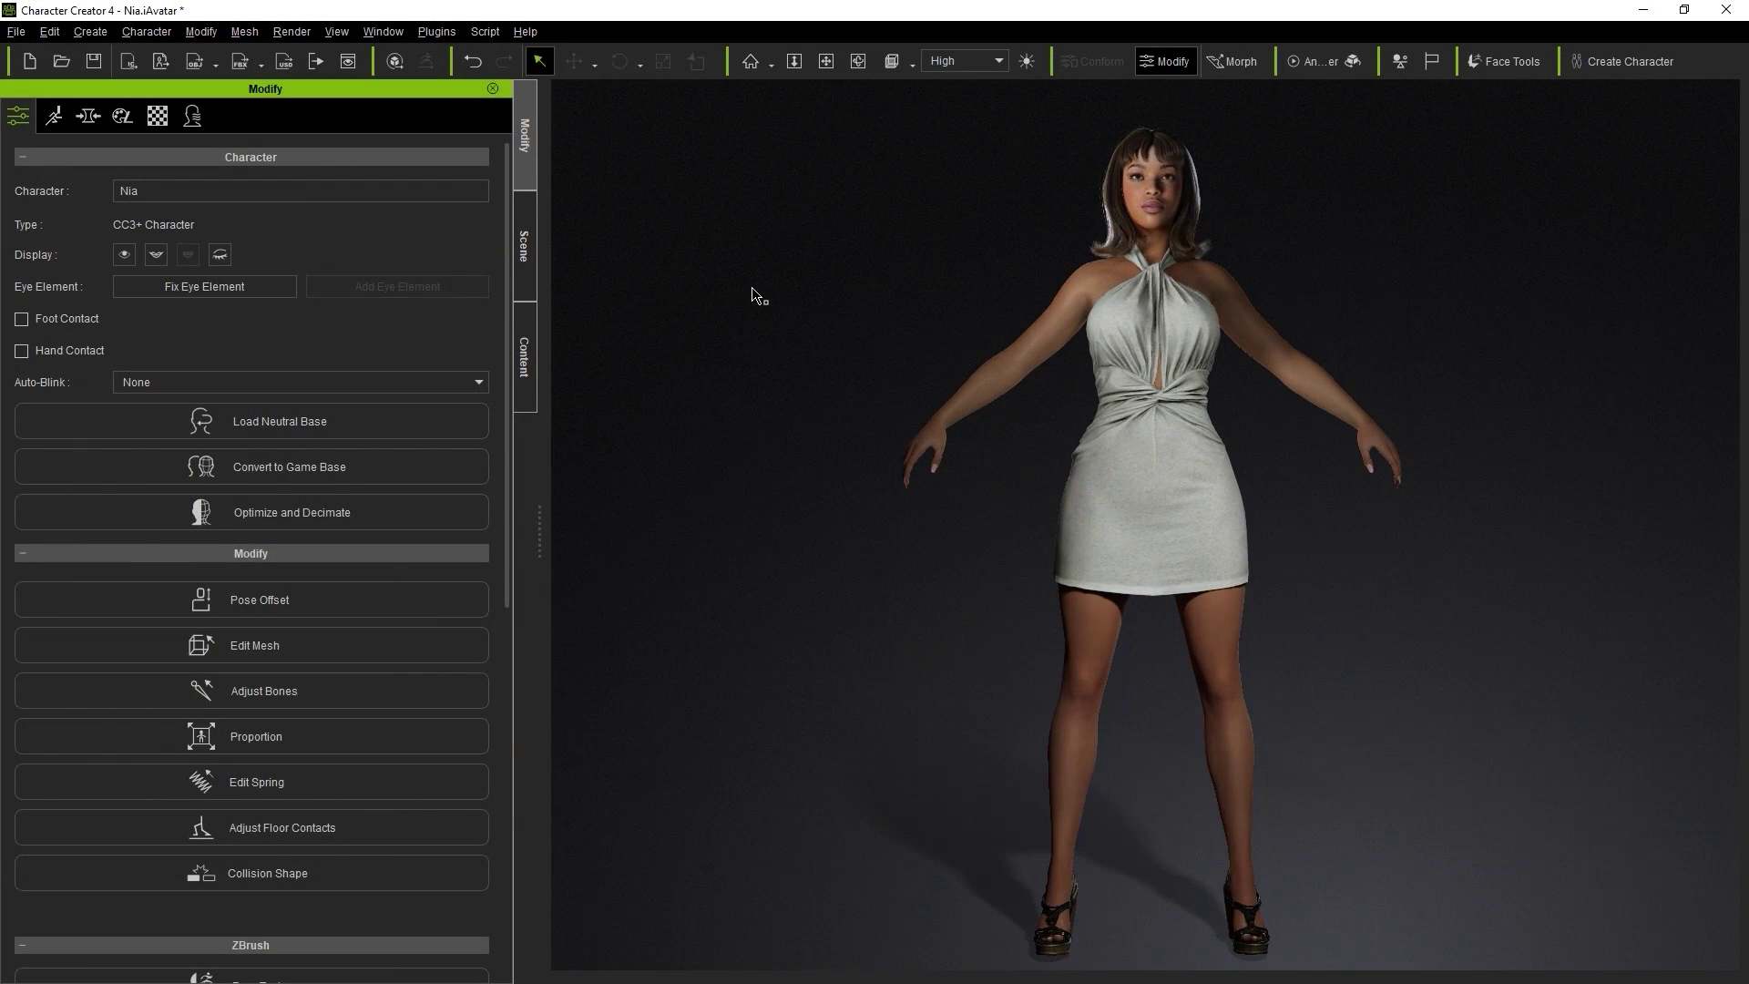
click(16, 31)
mouse_move(96, 202)
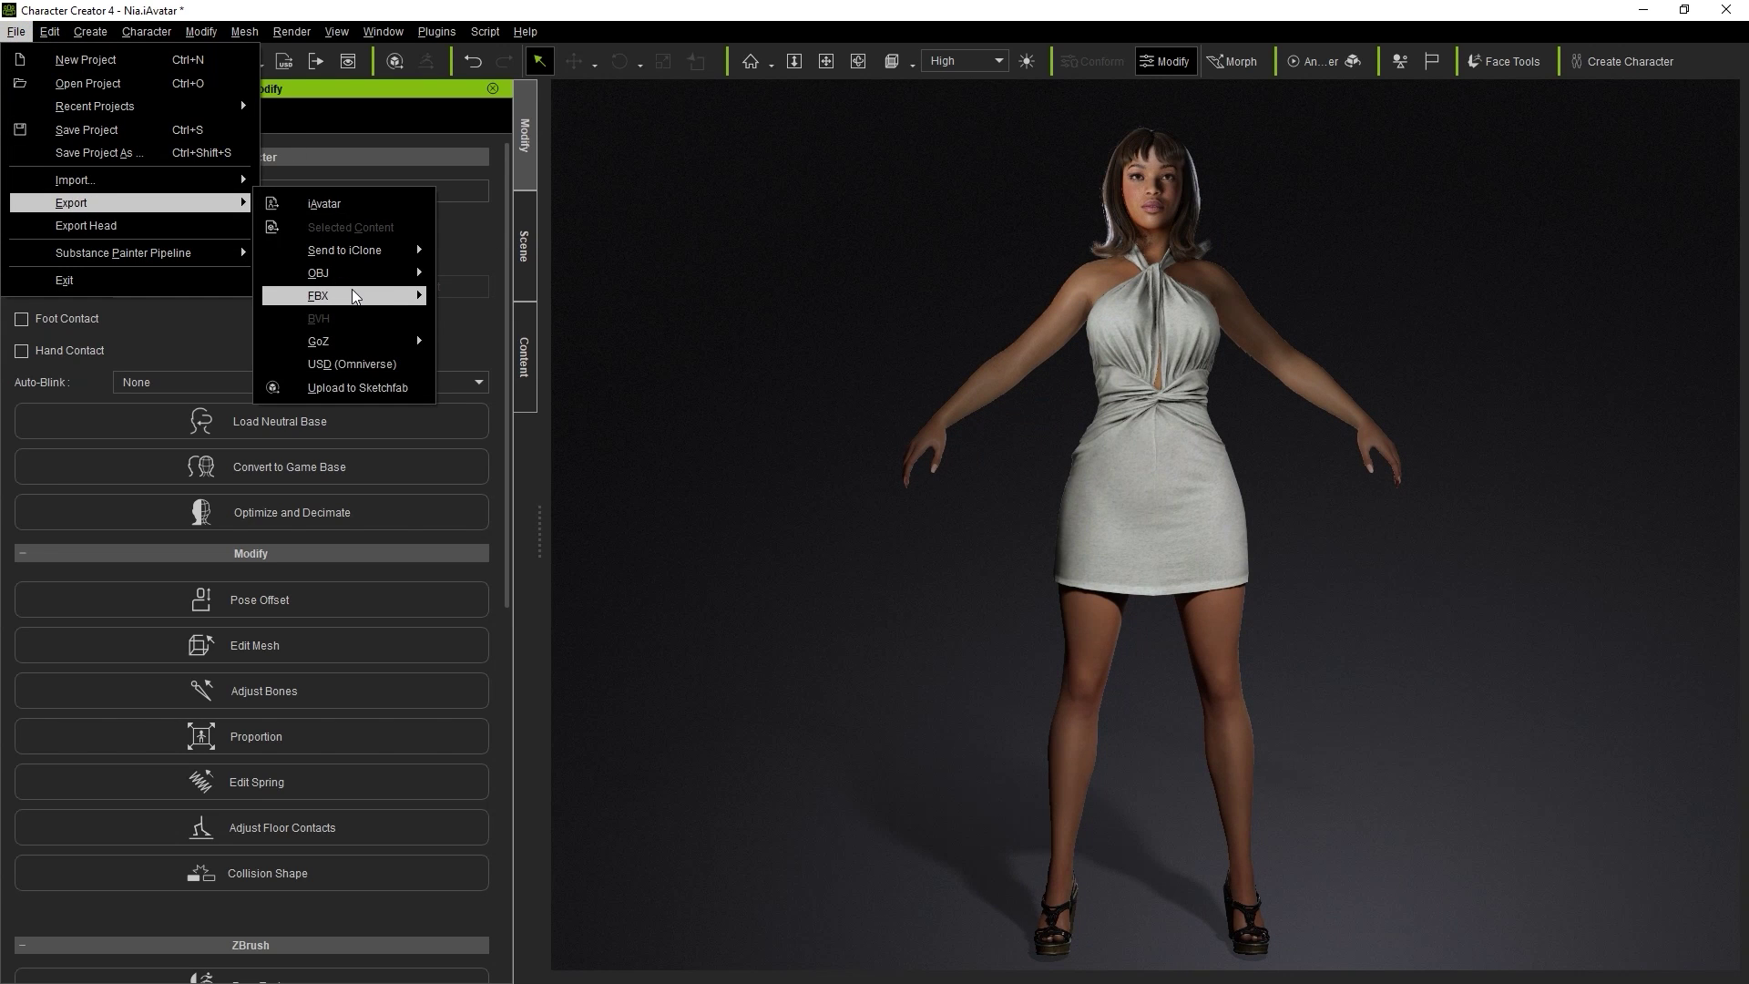
mouse_move(354, 293)
click(565, 318)
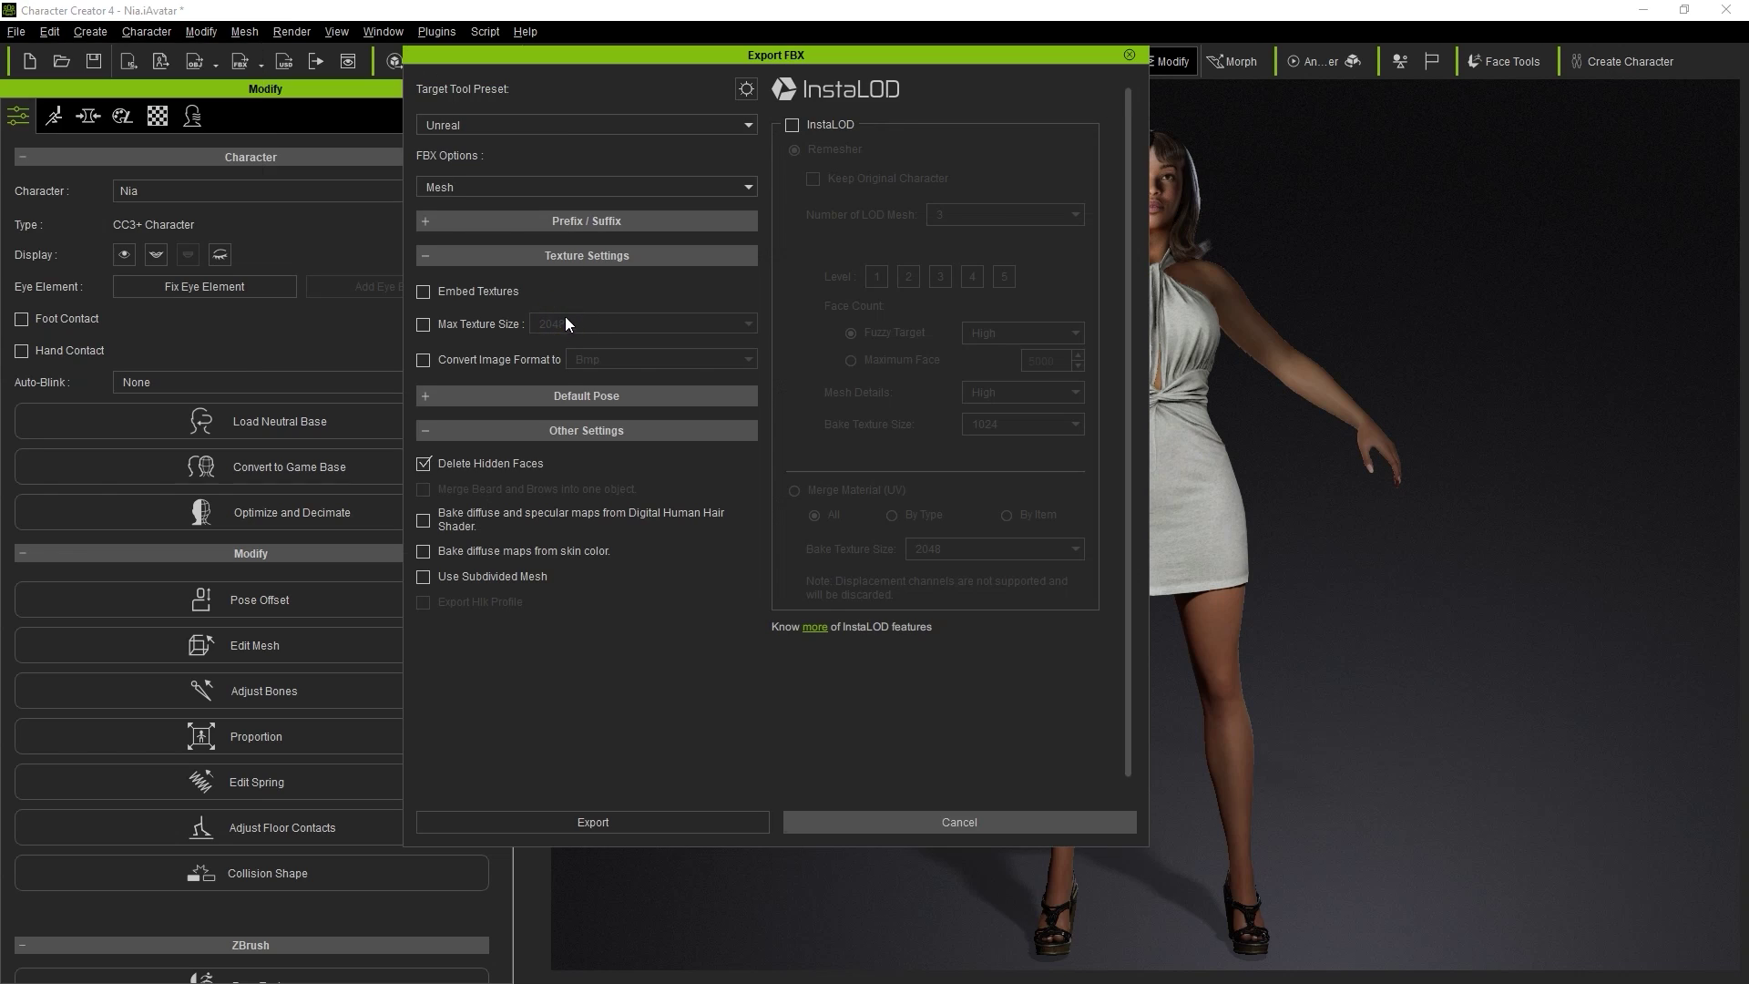
click(560, 119)
click(528, 200)
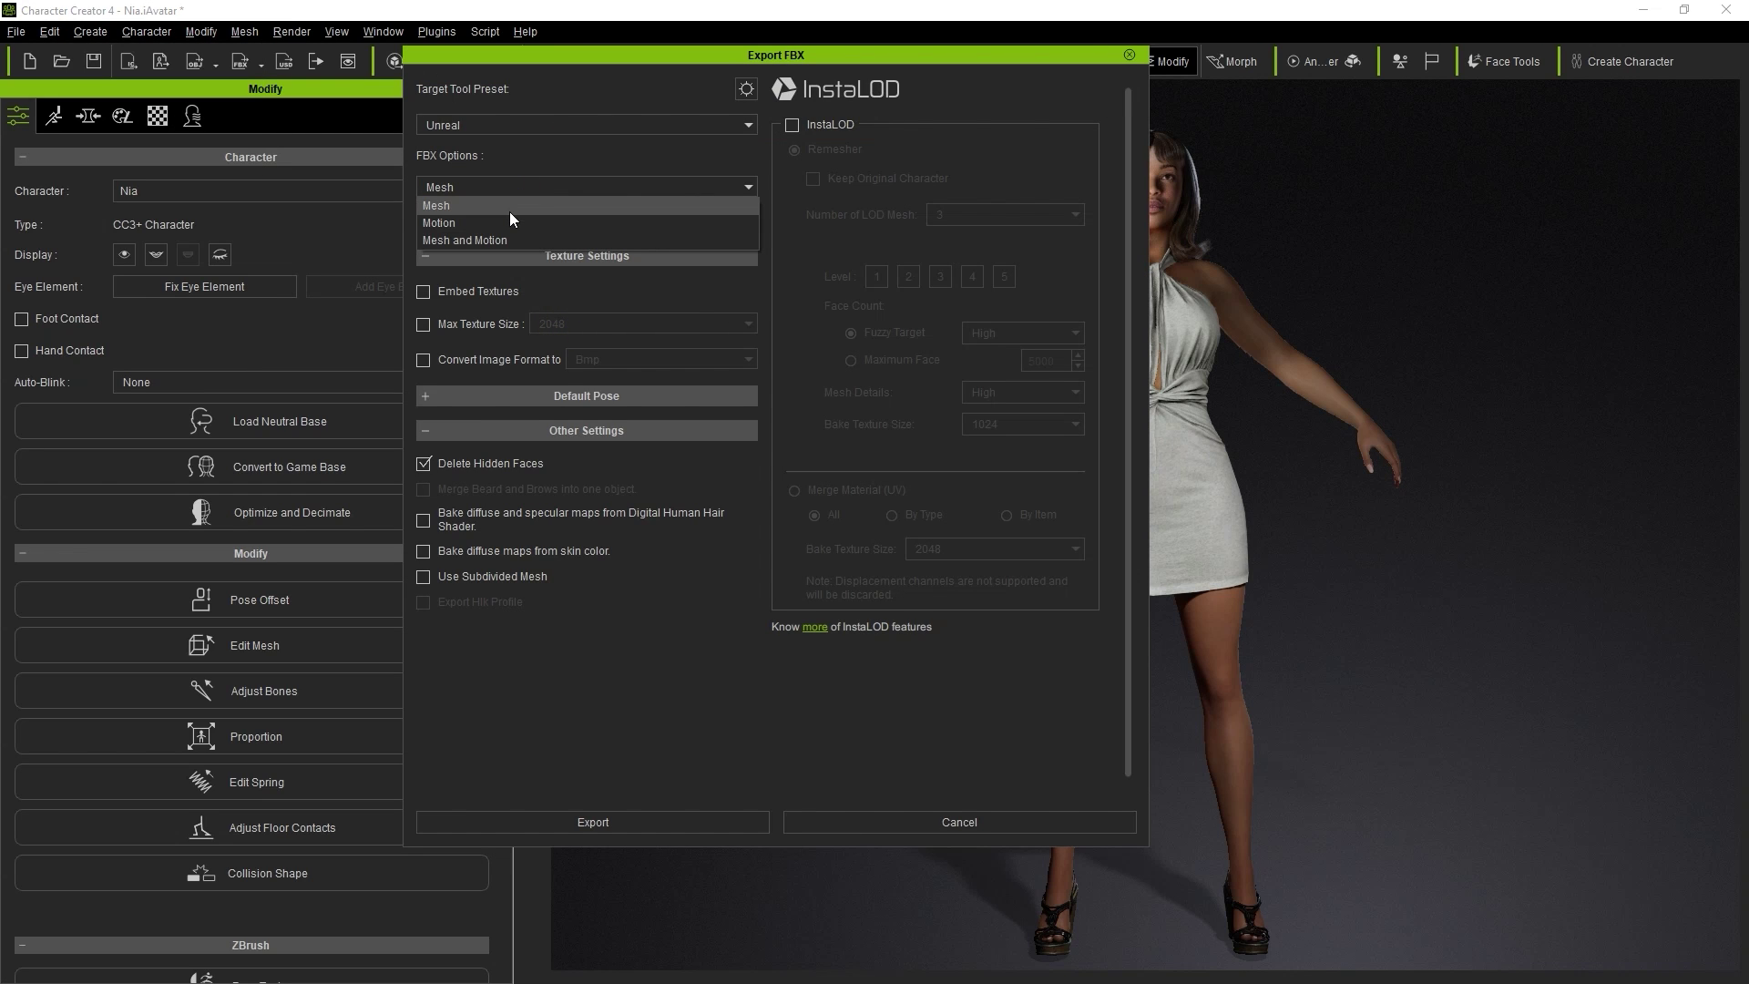
Step: Export Mesh content, accept the warning, and save the FBX in the Nia folder
click(510, 211)
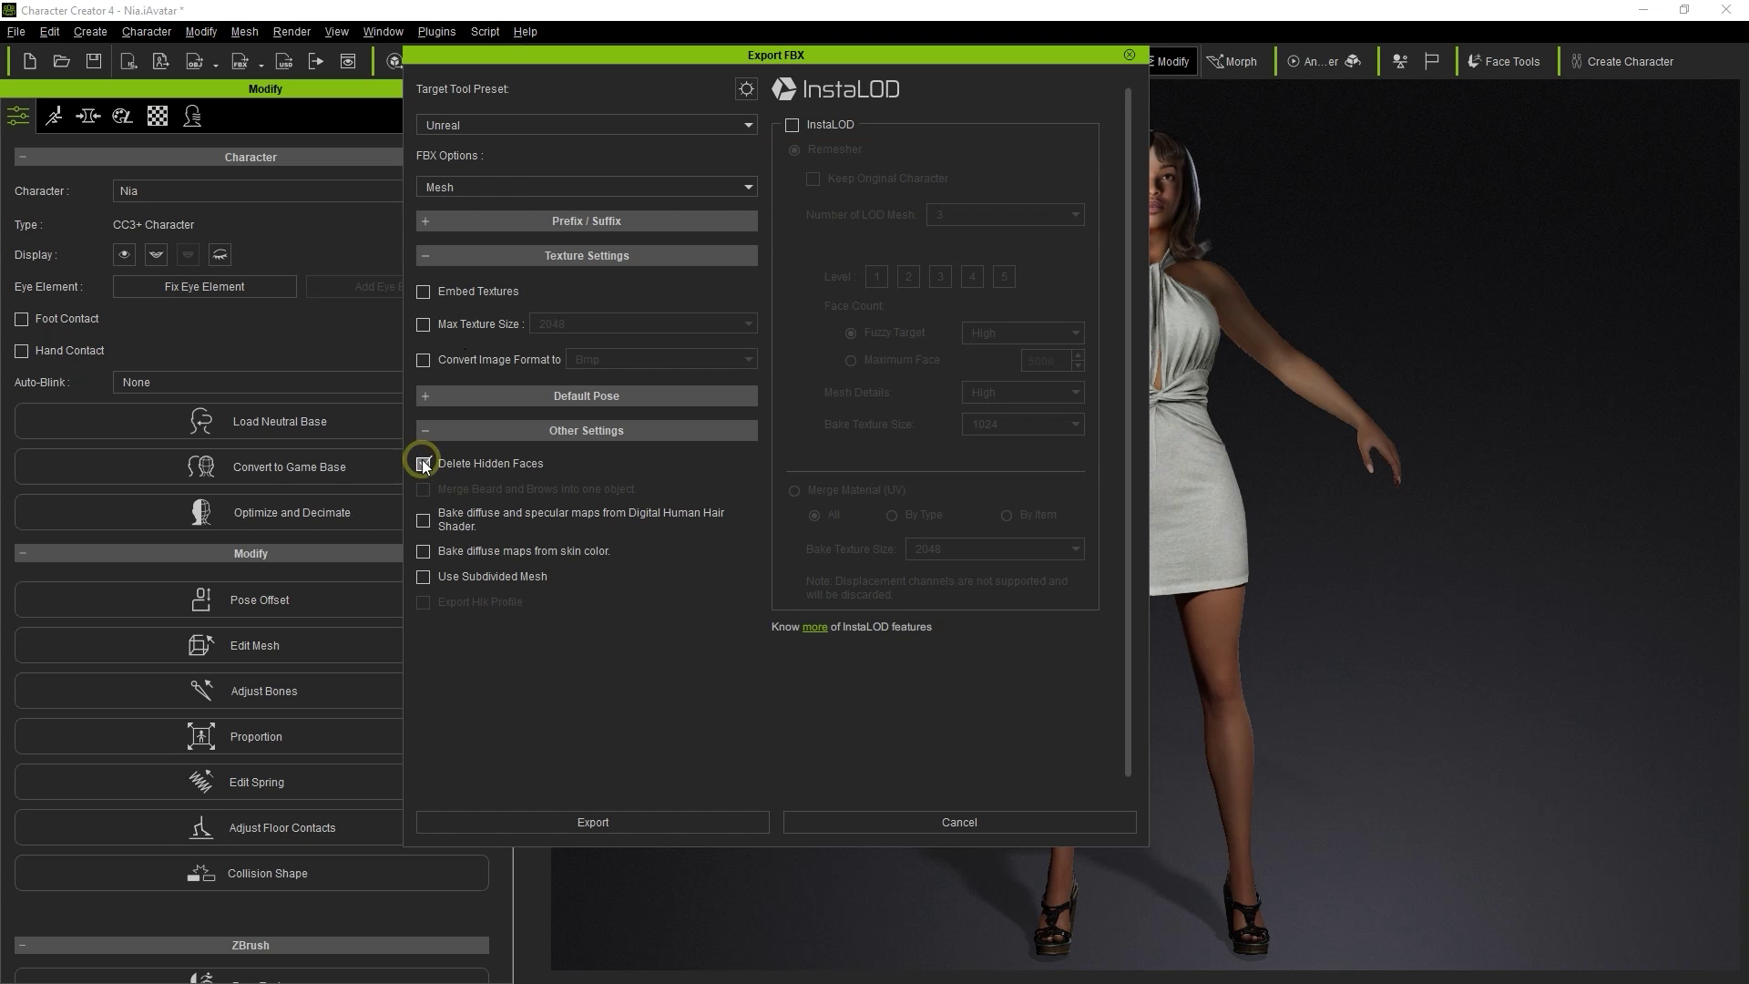
click(623, 823)
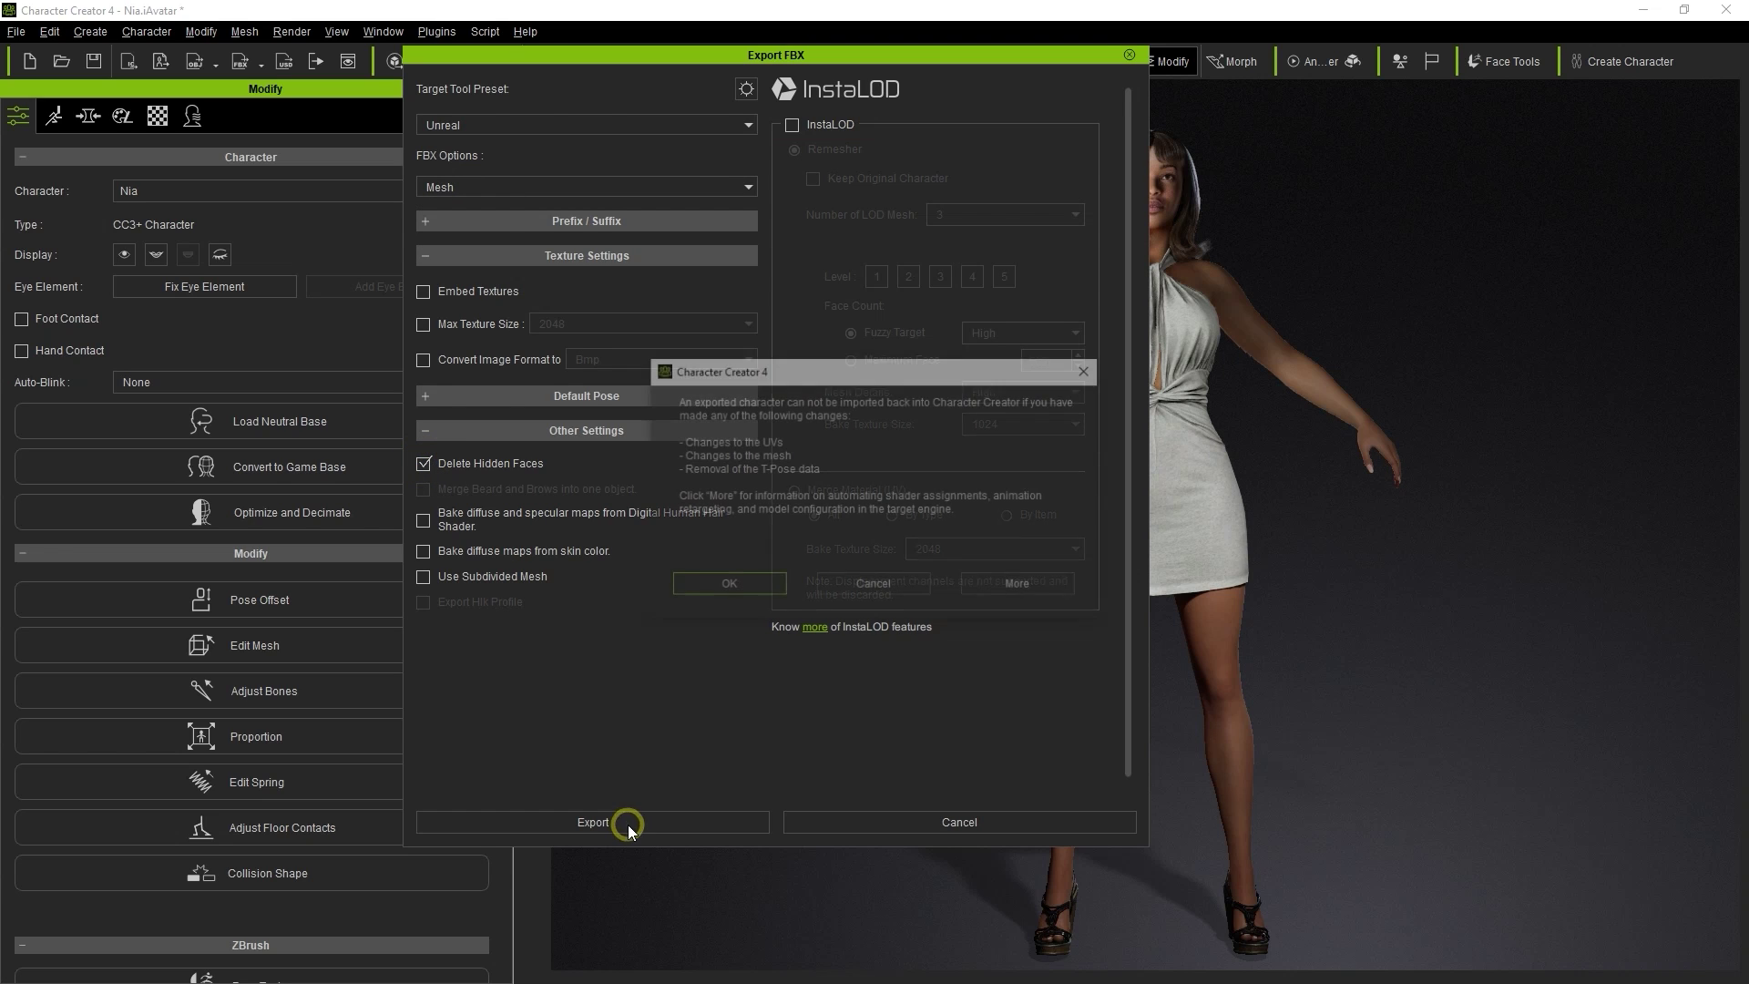
click(726, 587)
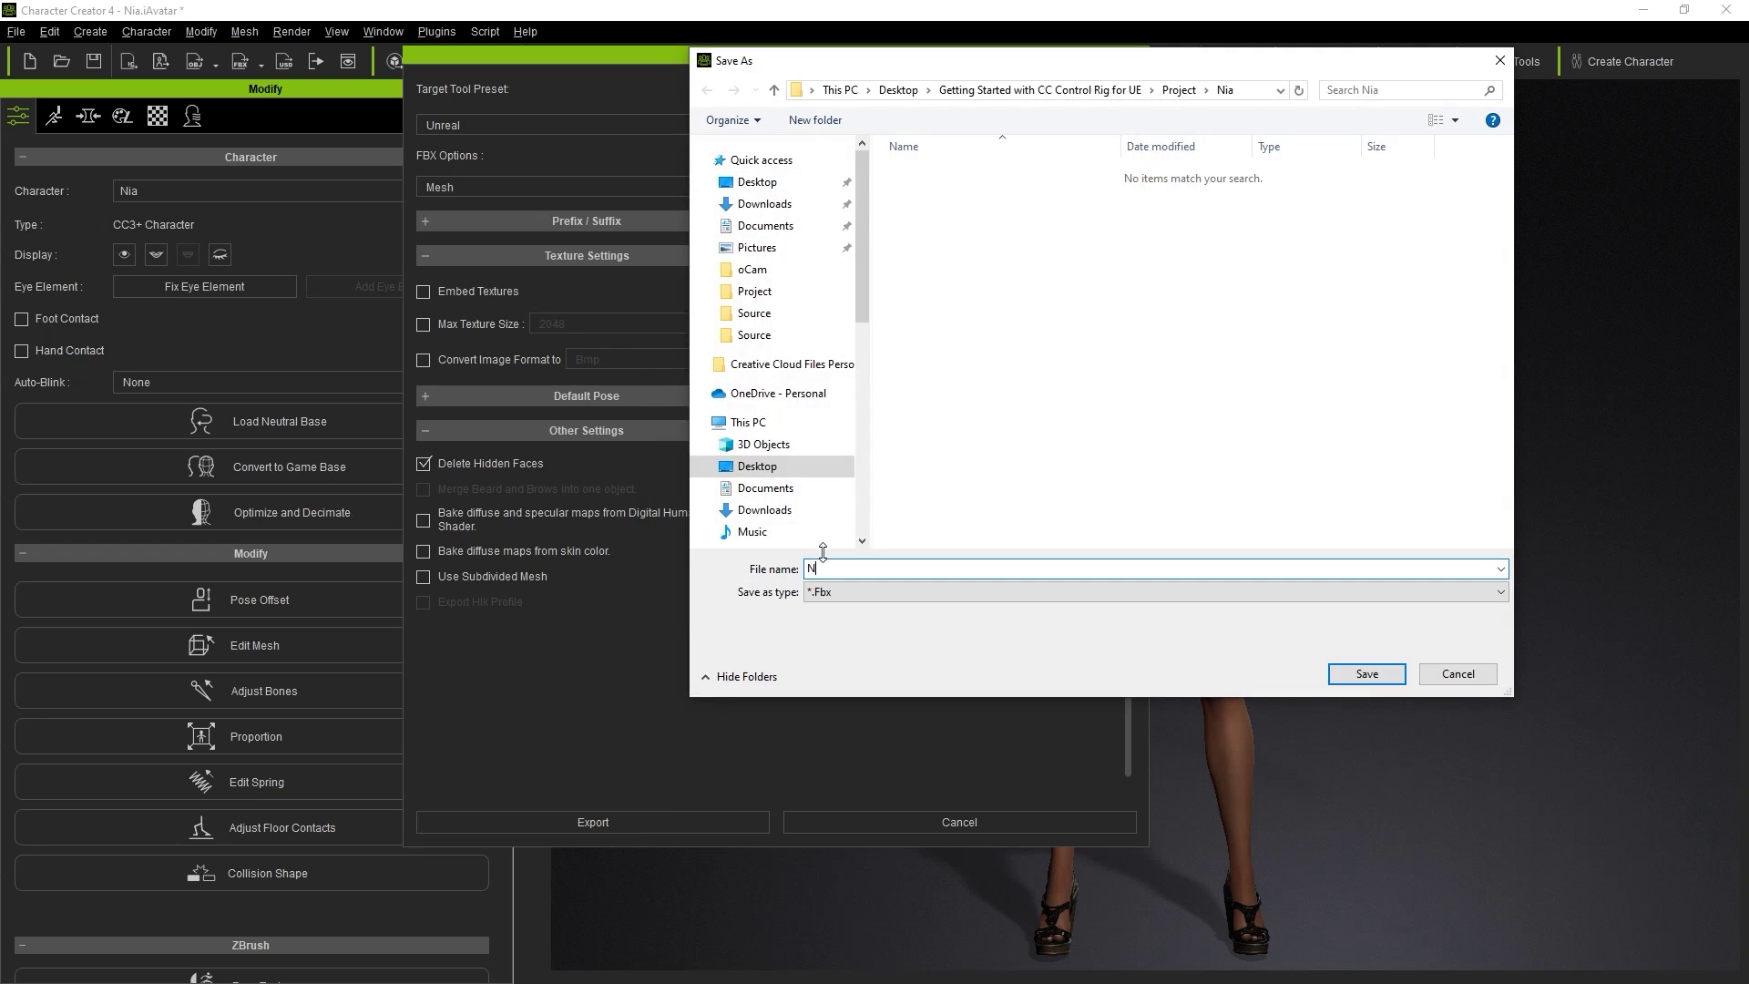
click(1367, 674)
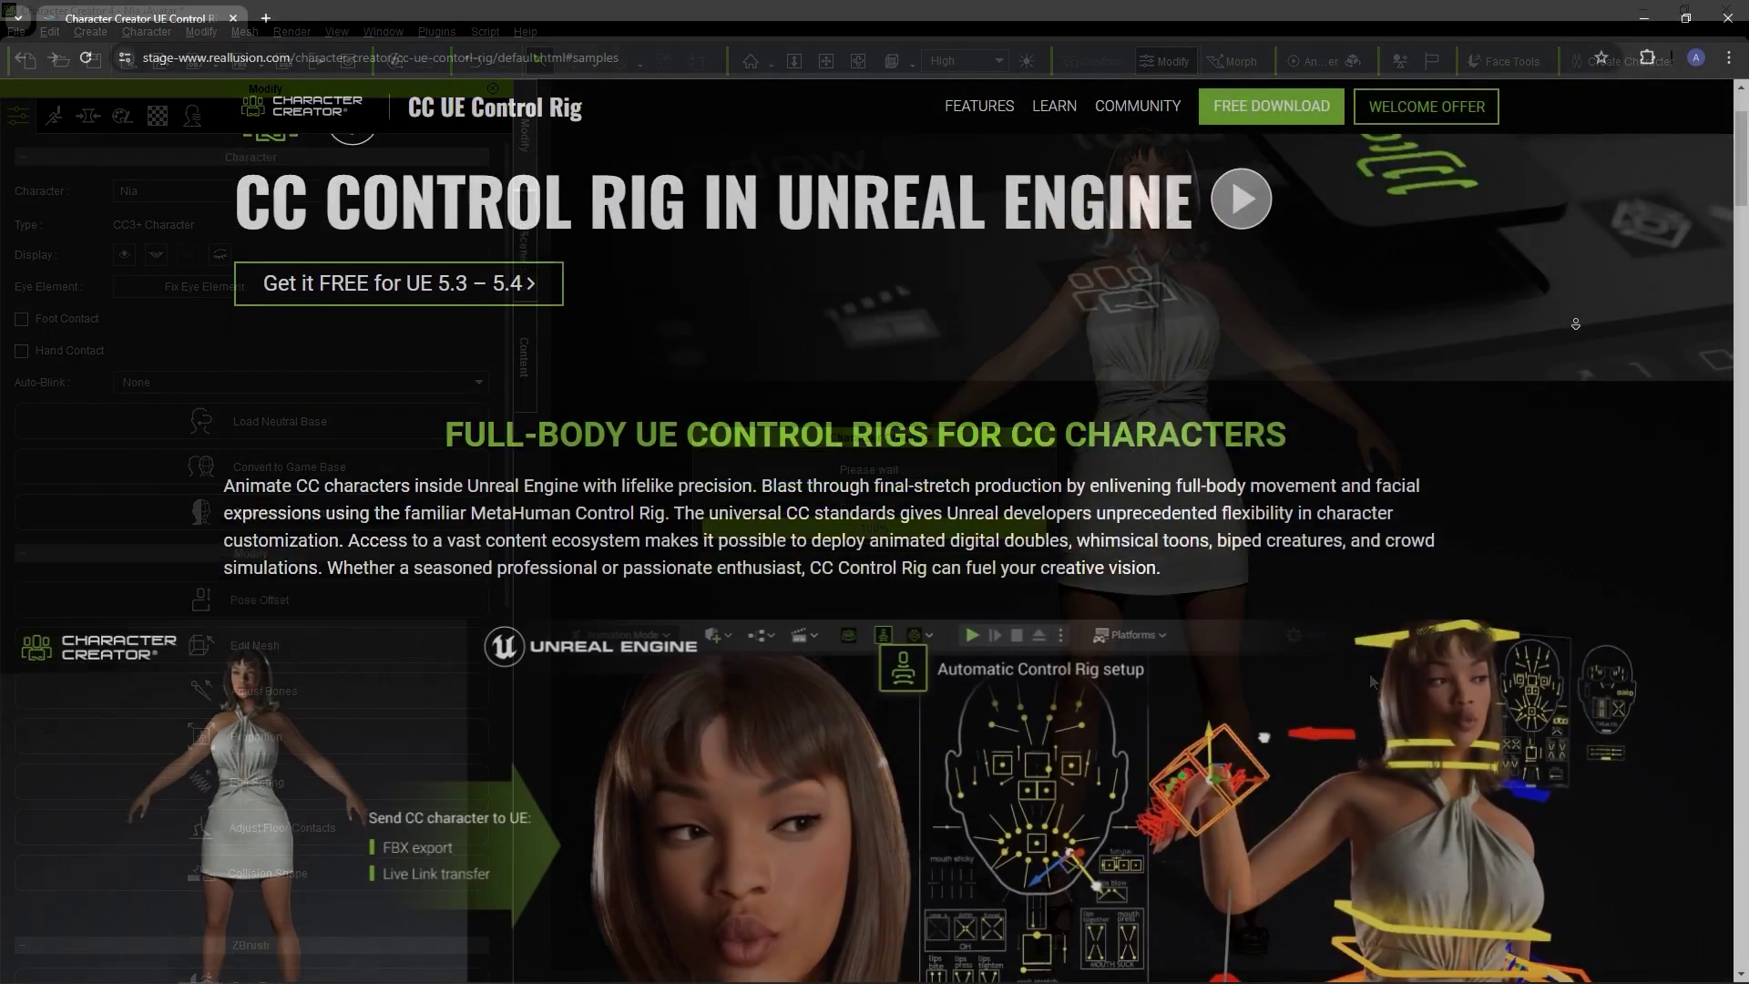
scroll(1574, 338, down, 5)
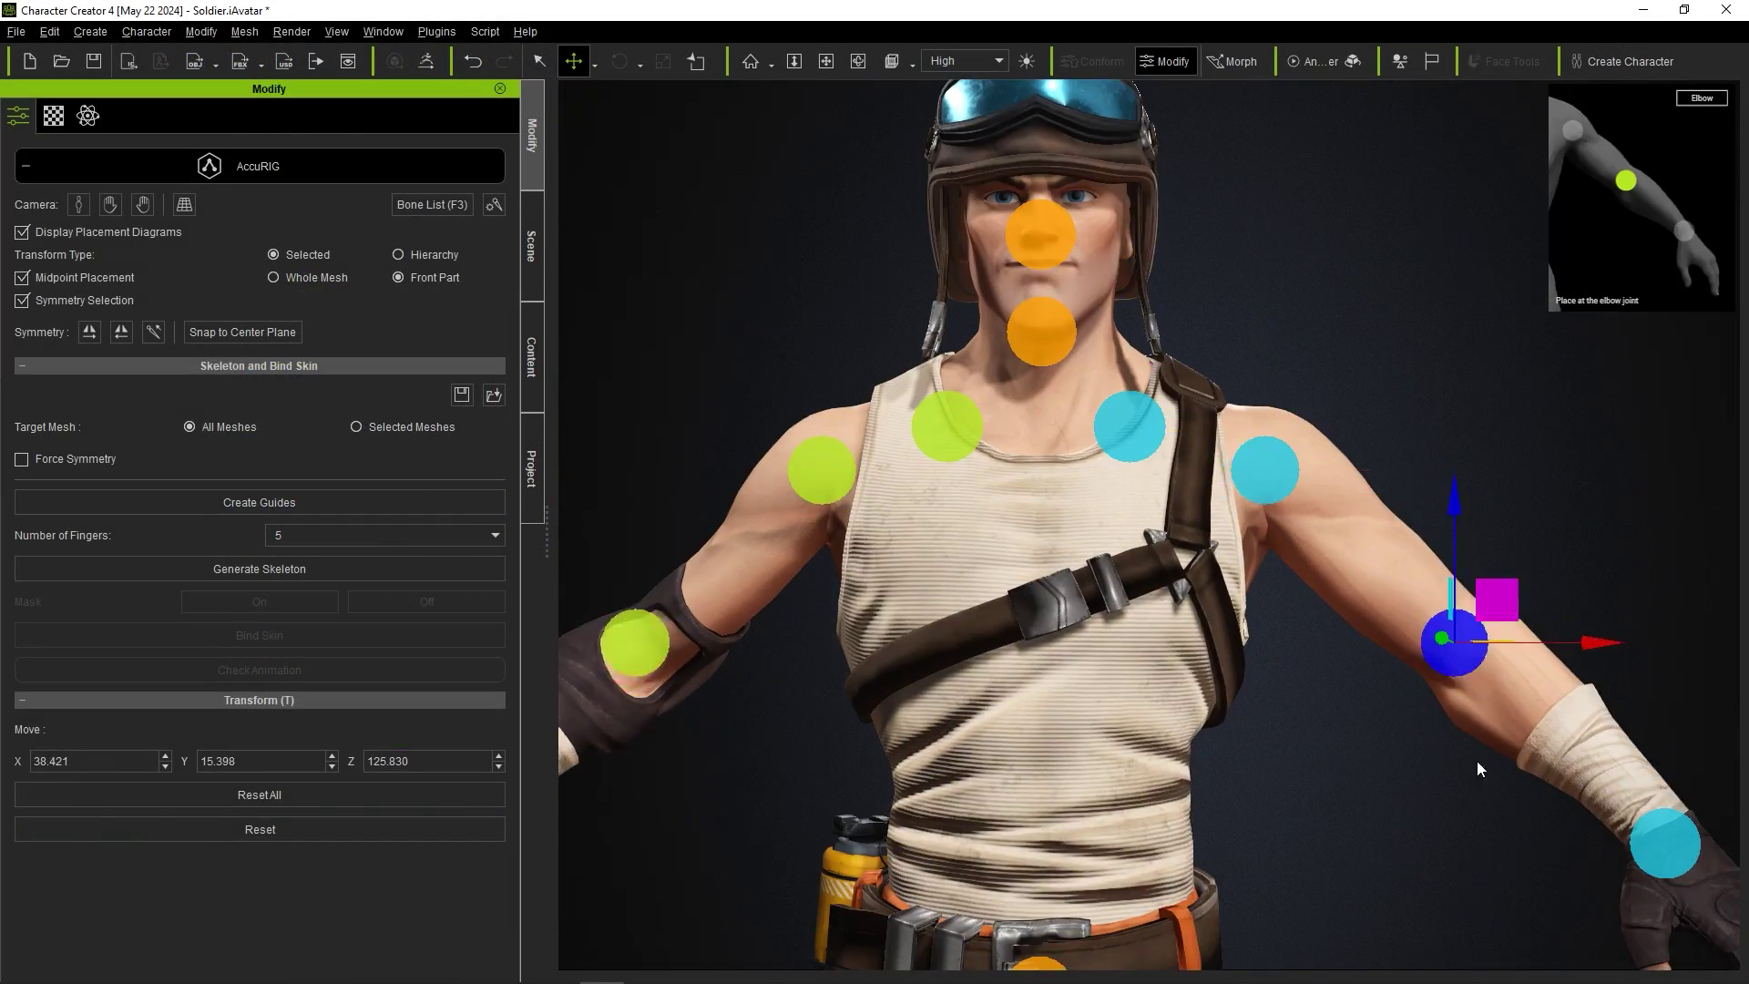
Step: Step through the AccuRIG joint placement guides for the soldier model
click(1144, 519)
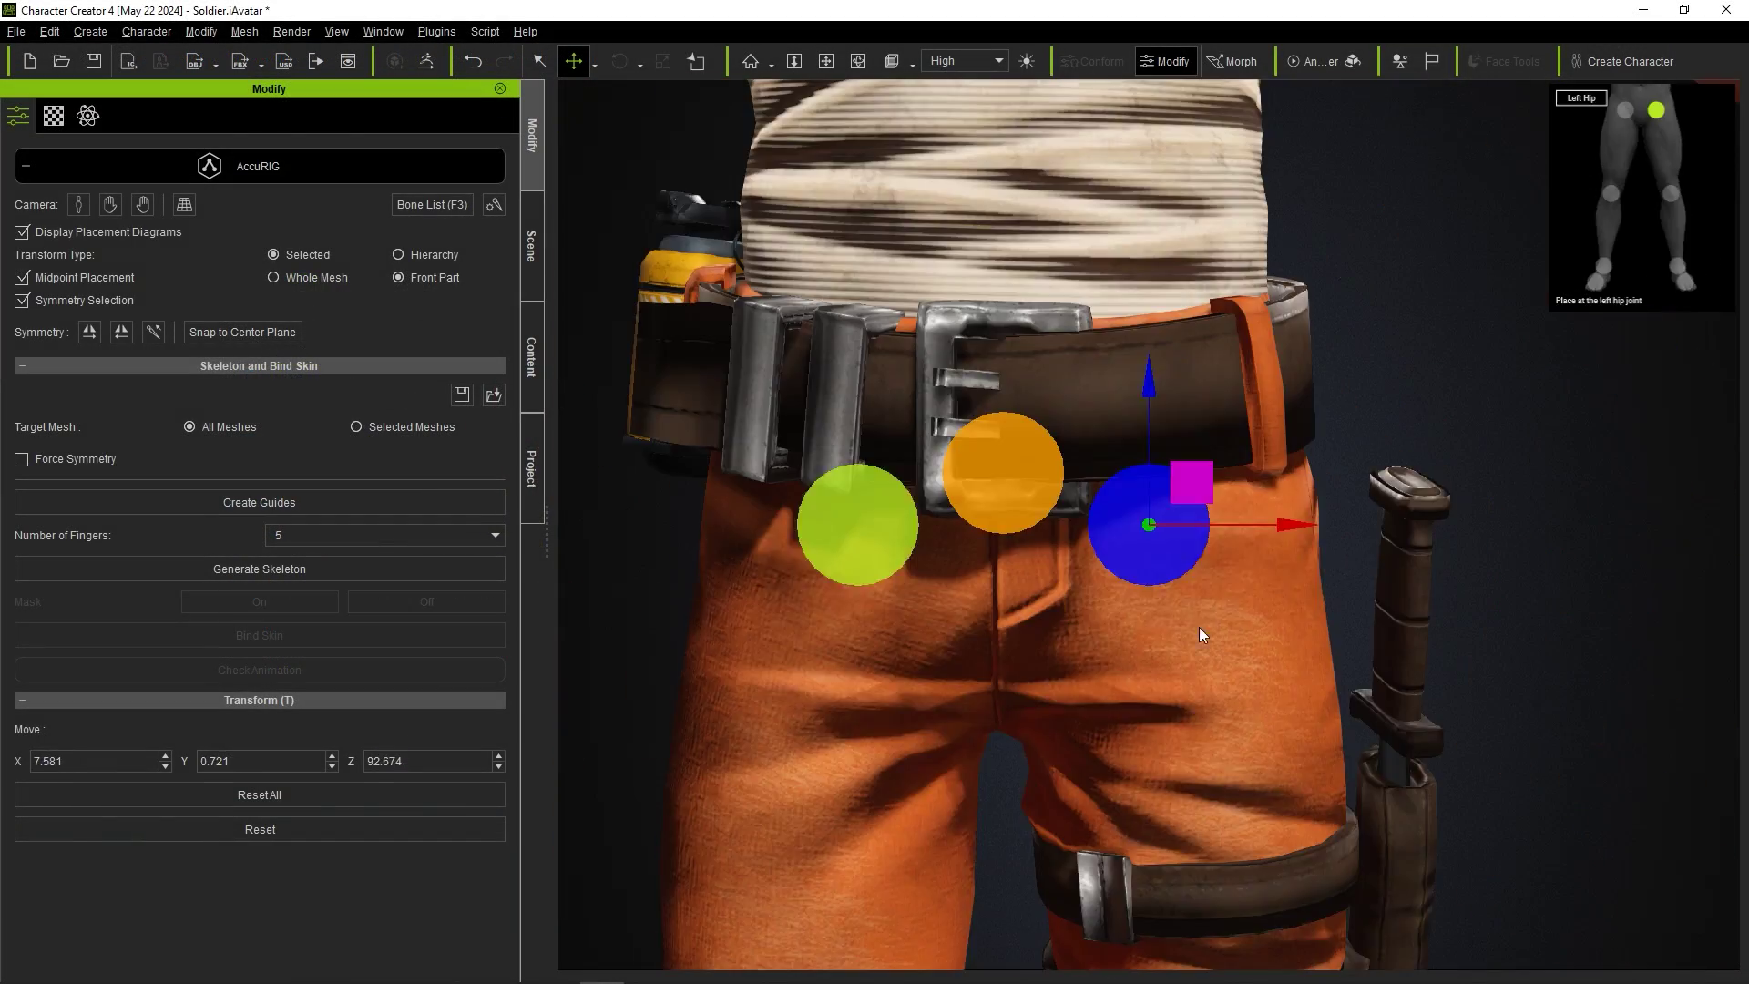
click(1144, 405)
click(1172, 586)
click(1153, 687)
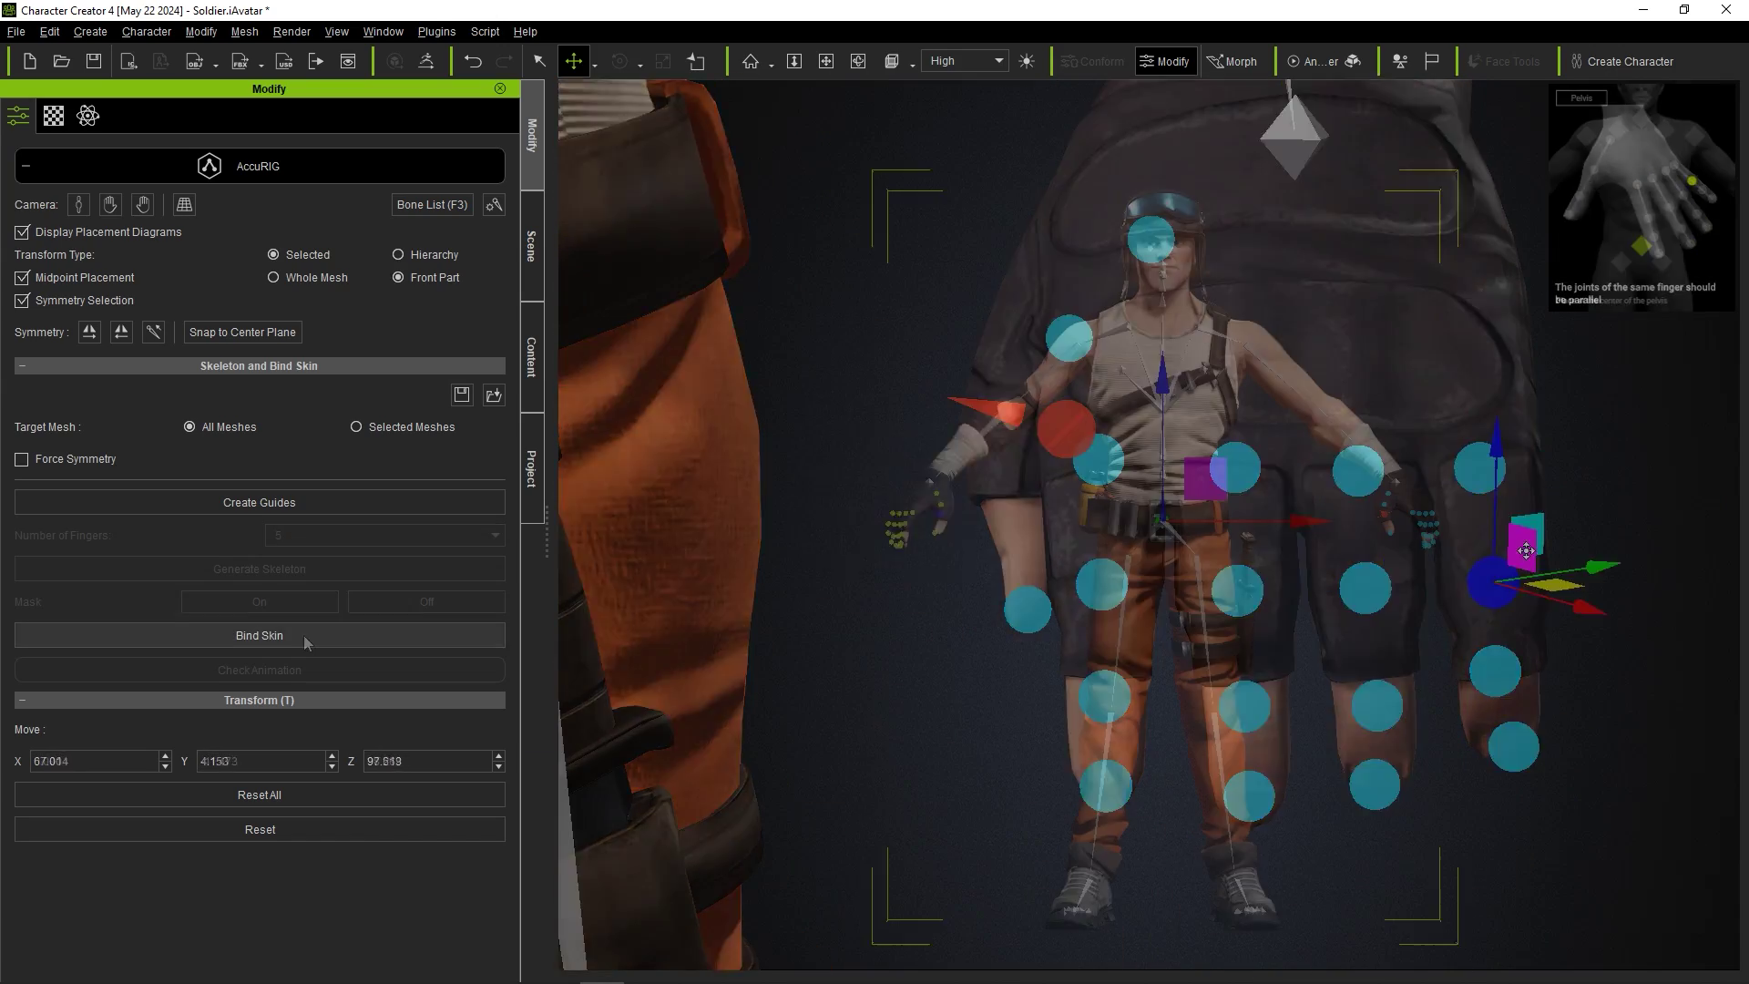
Step: Bind the skin, test with a Walk motion, then download and run the Auto Setup installer
click(304, 634)
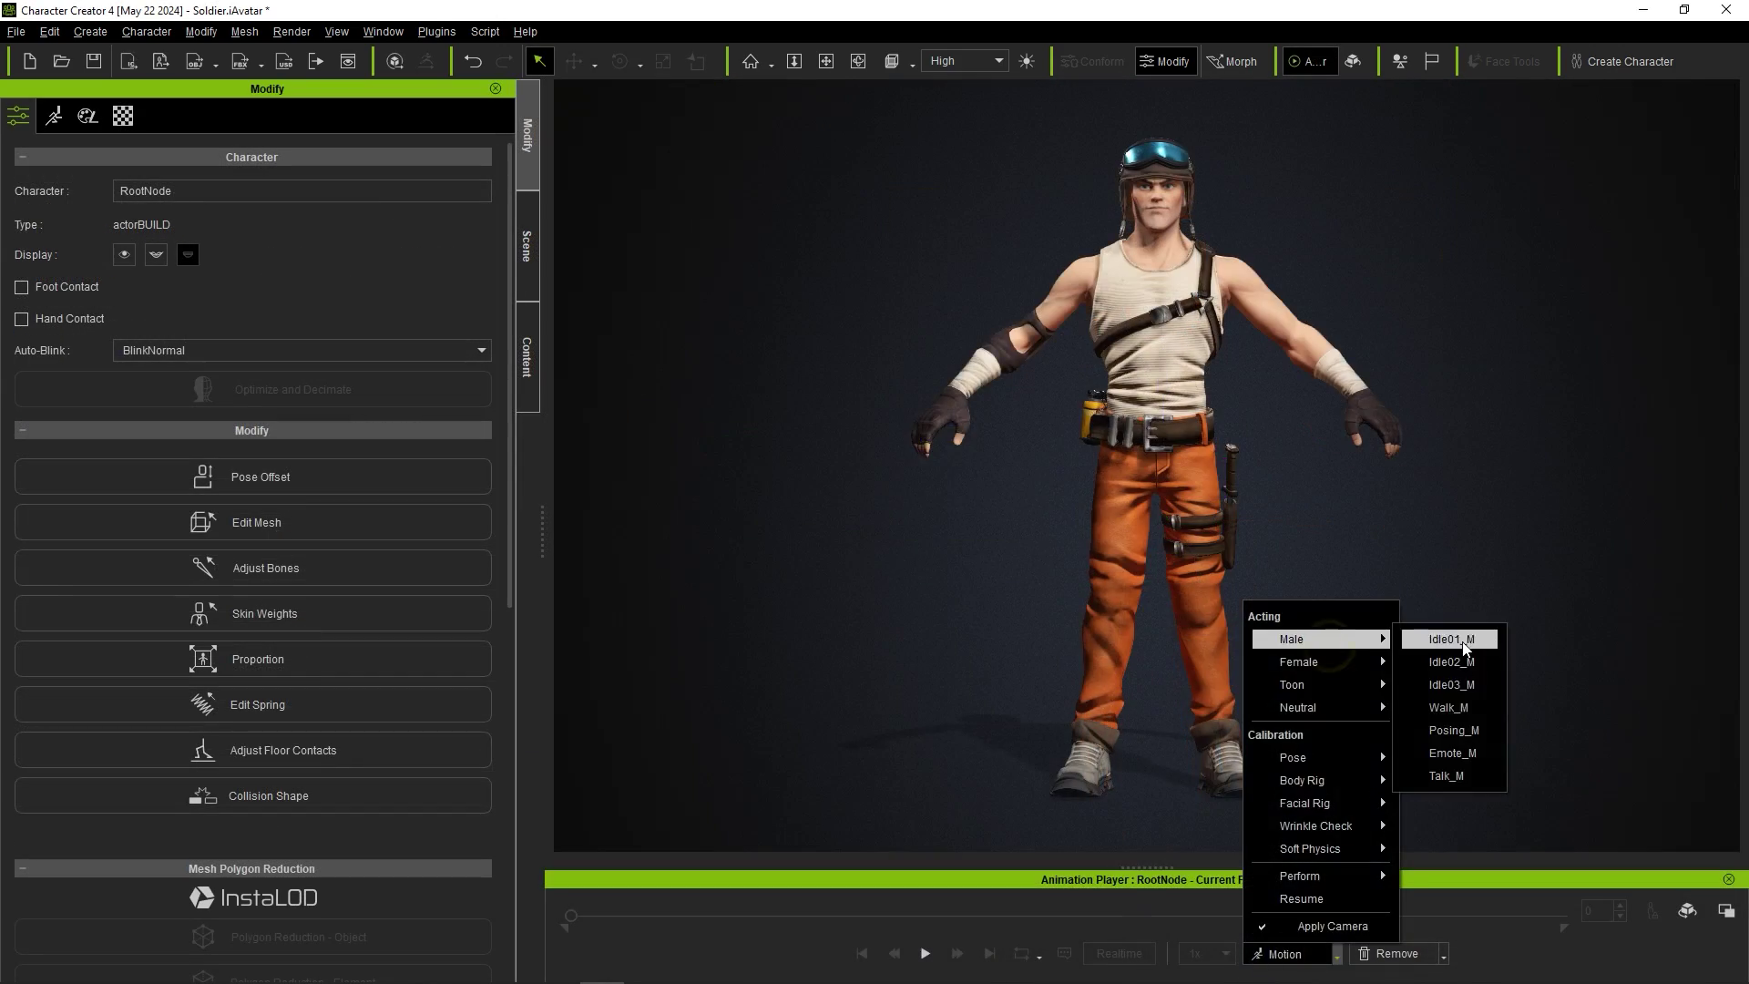
click(1452, 633)
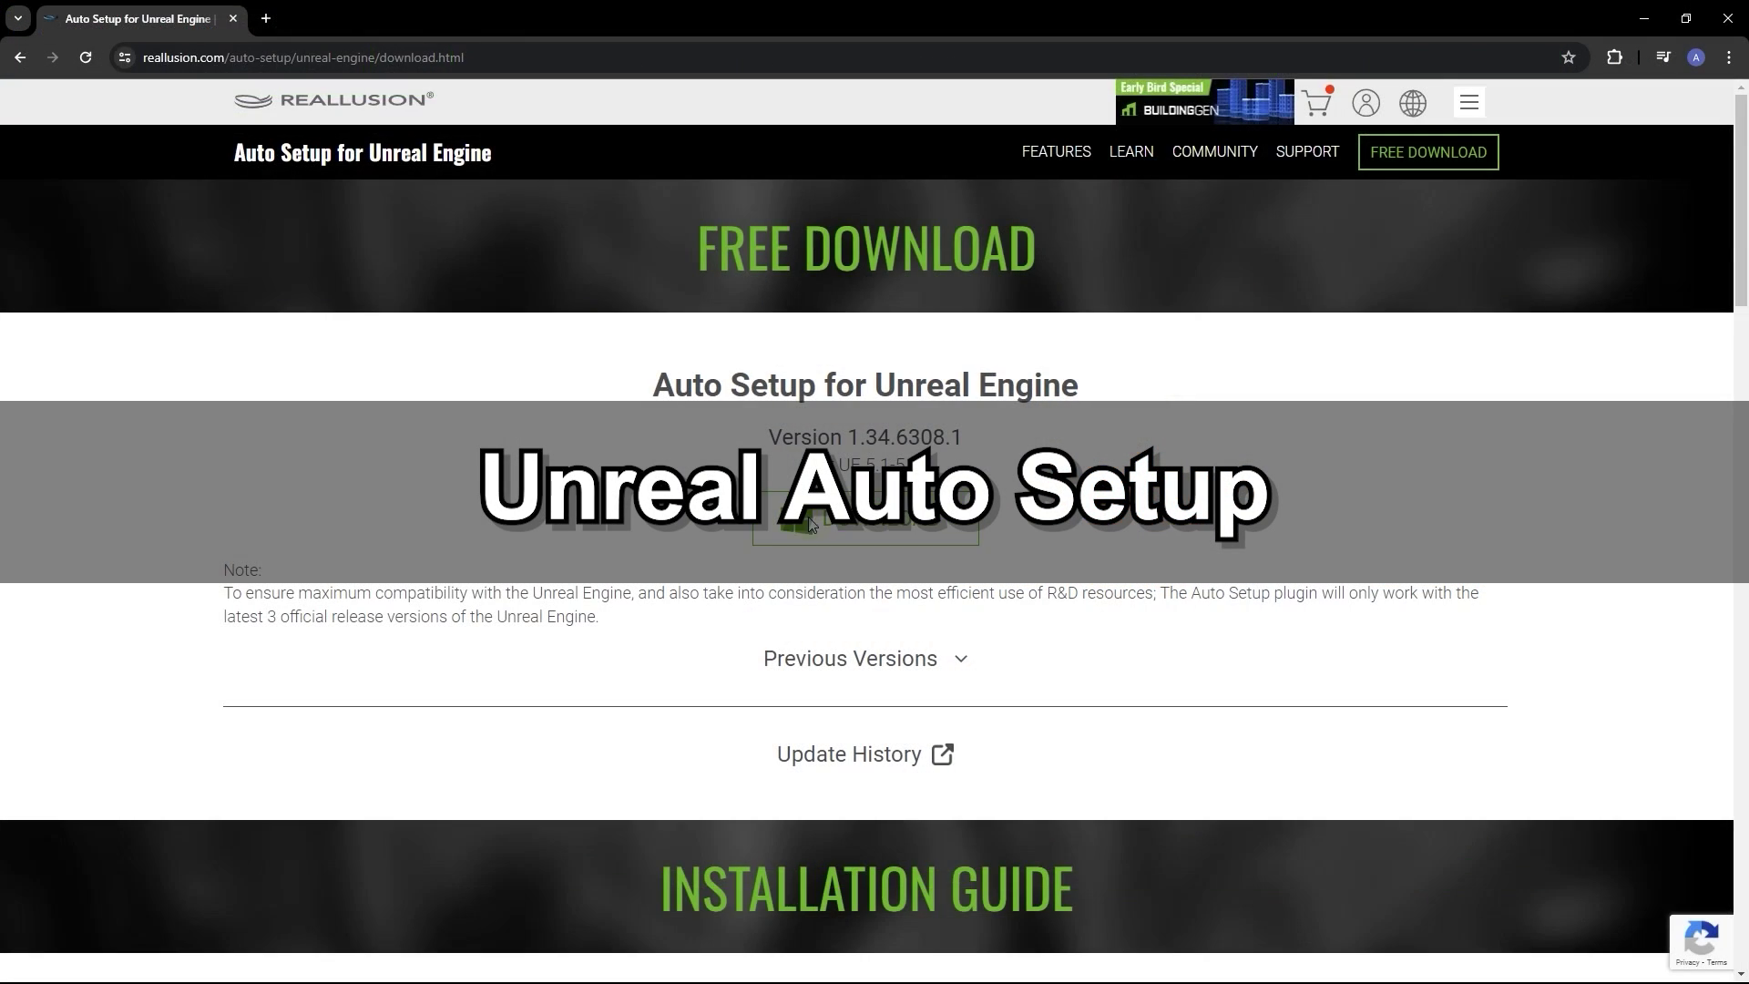
click(810, 526)
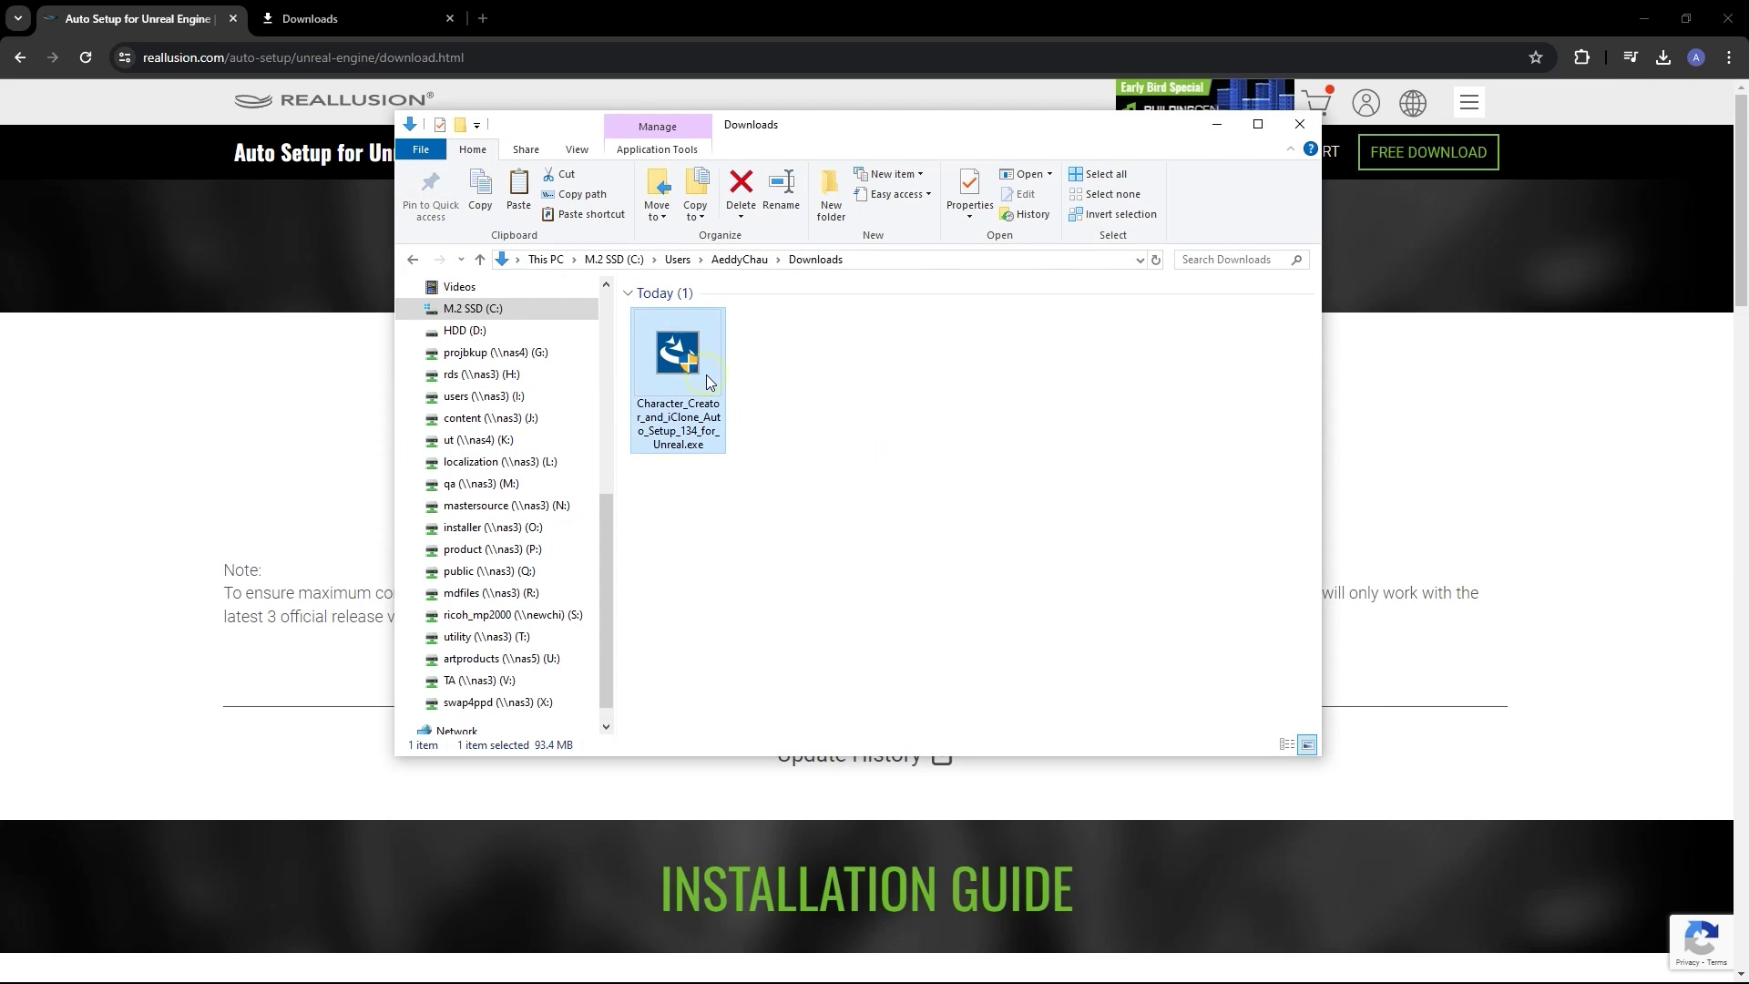
double_click(707, 376)
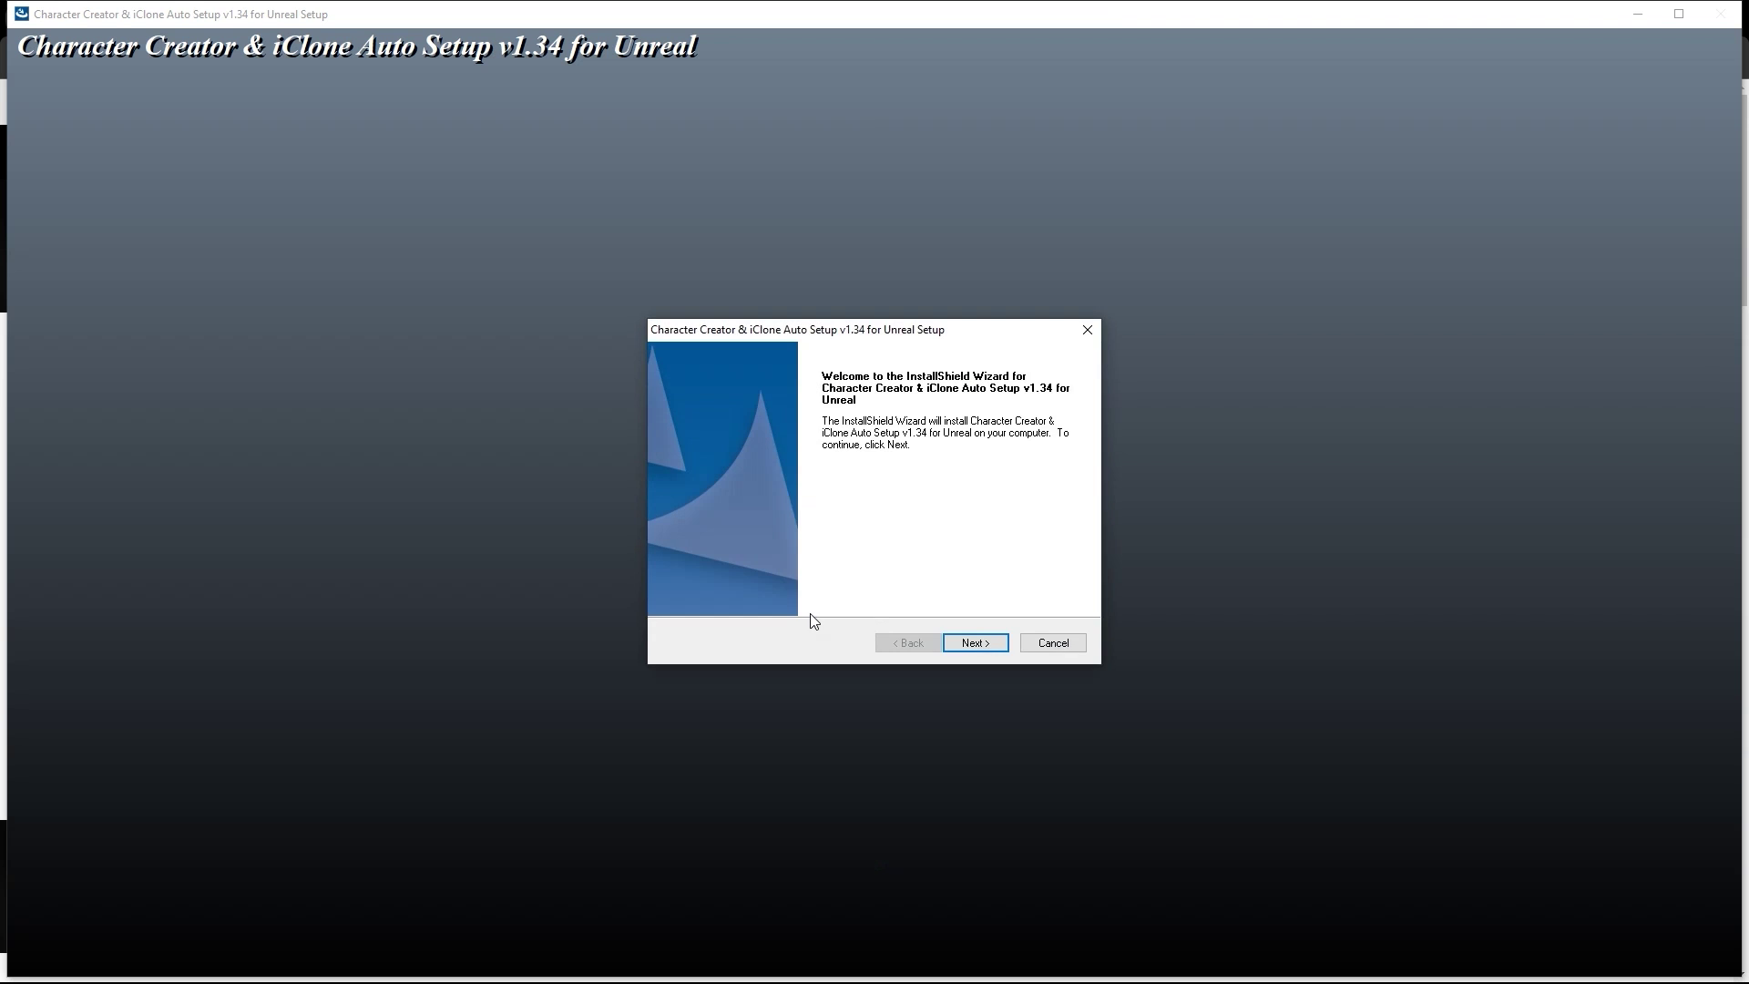
Step: Continue past the Welcome page and accept the license to install Auto Setup v1.34
click(975, 642)
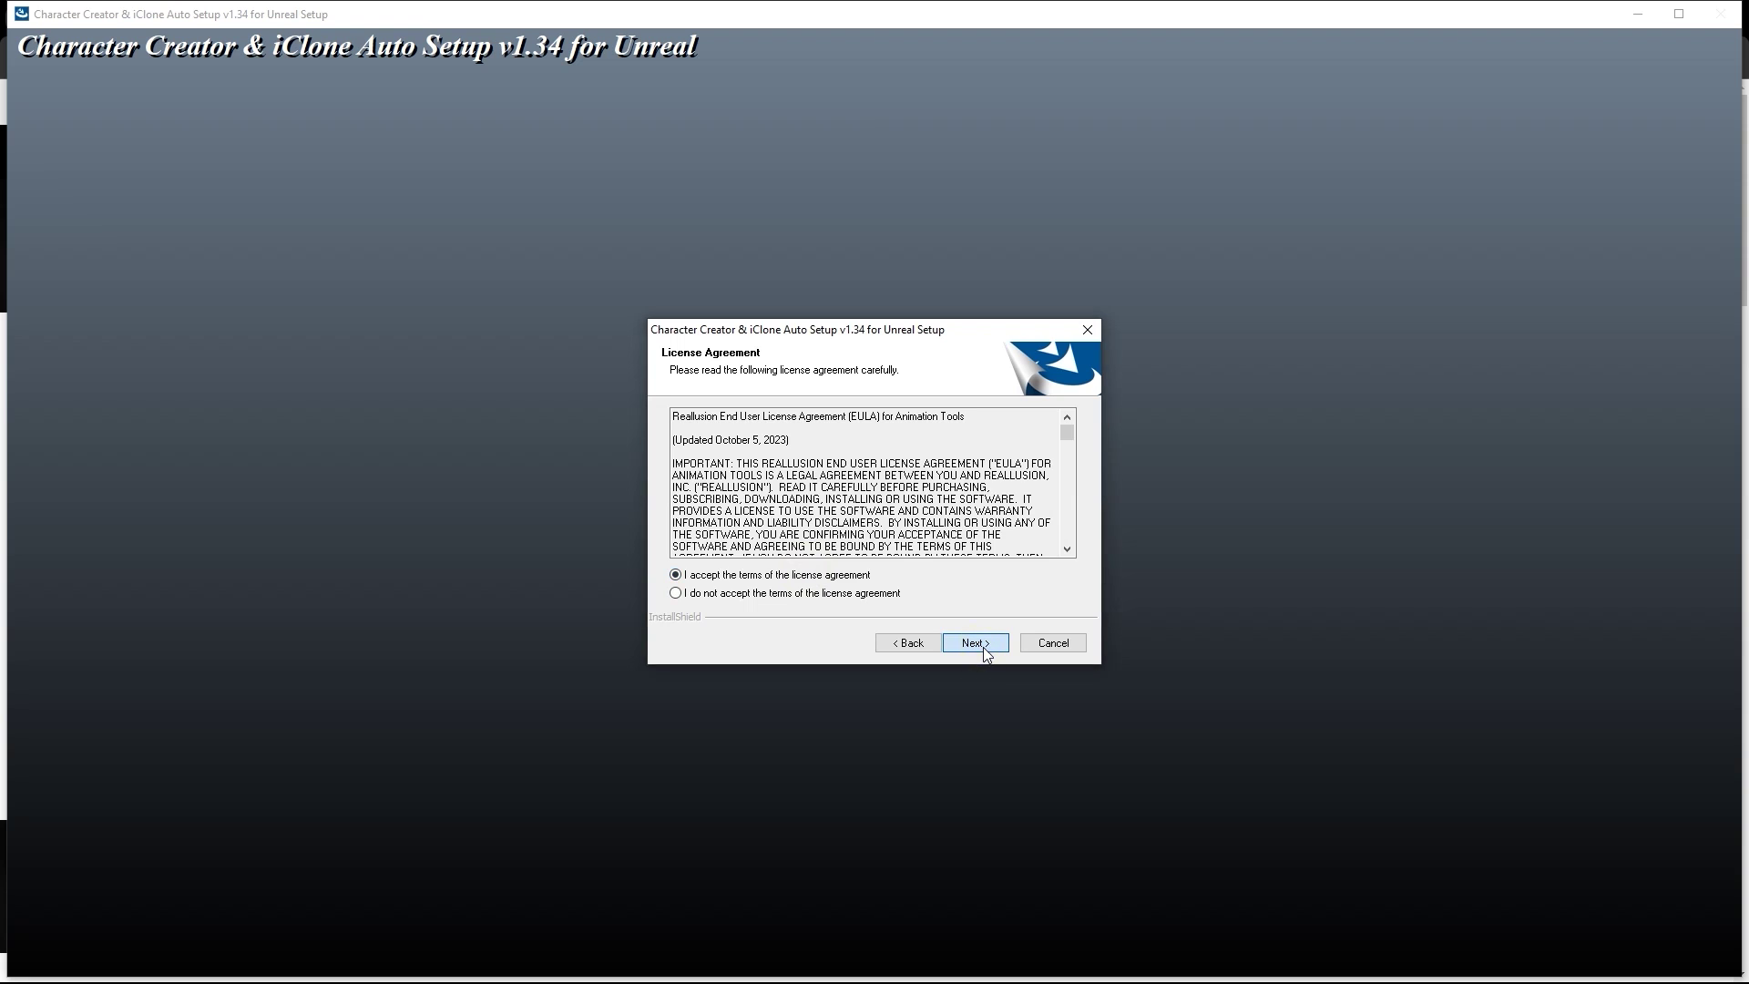
click(983, 647)
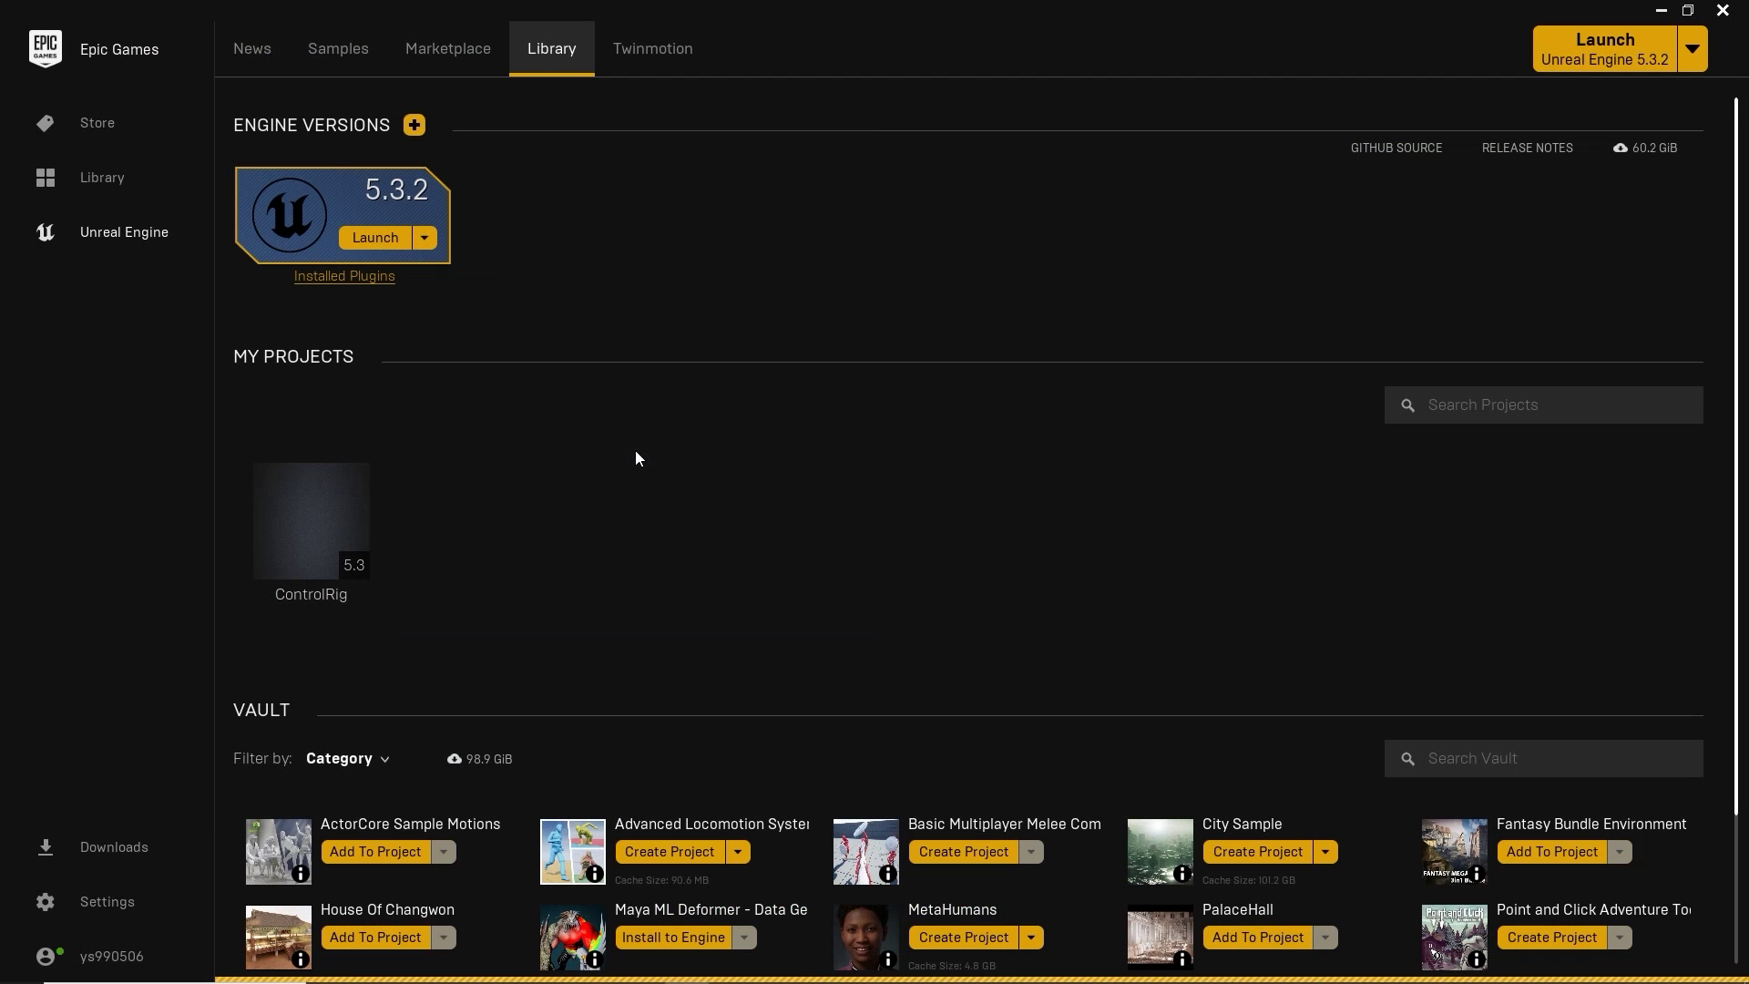
Step: Copy the Content and Plugins folders from the Auto Setup 1.34 Unreal 5.3 folder into the ControlRig project folder
right_click(372, 549)
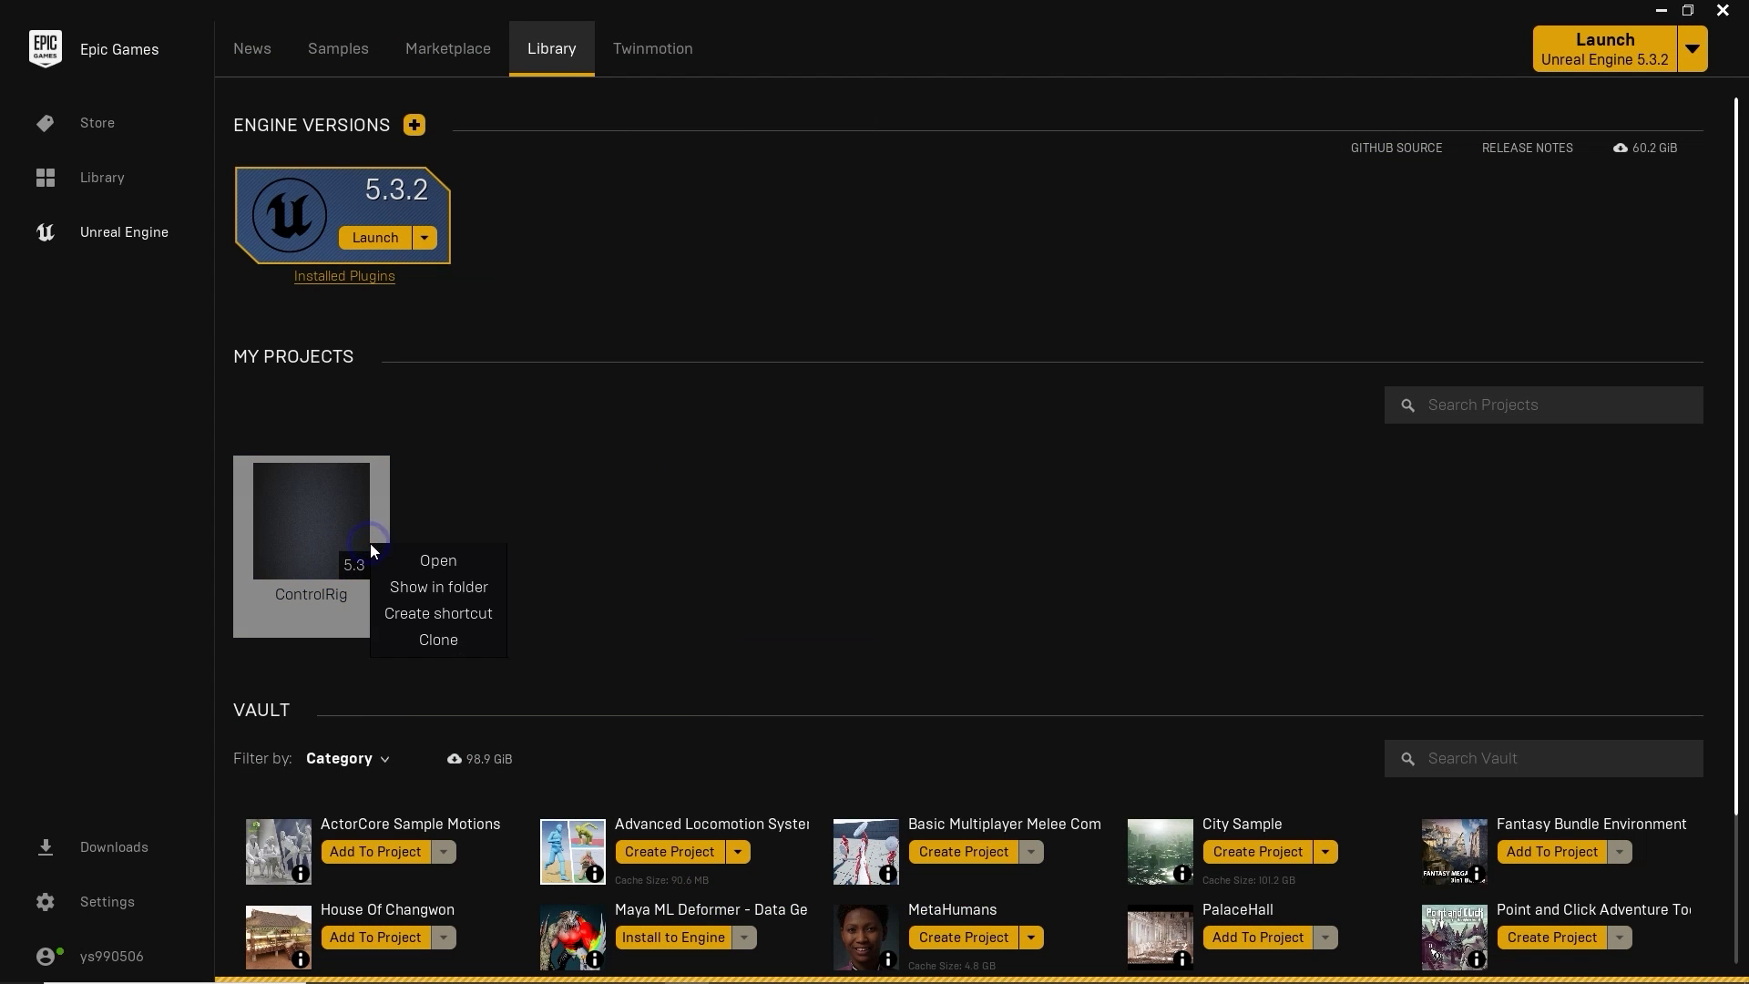
click(458, 588)
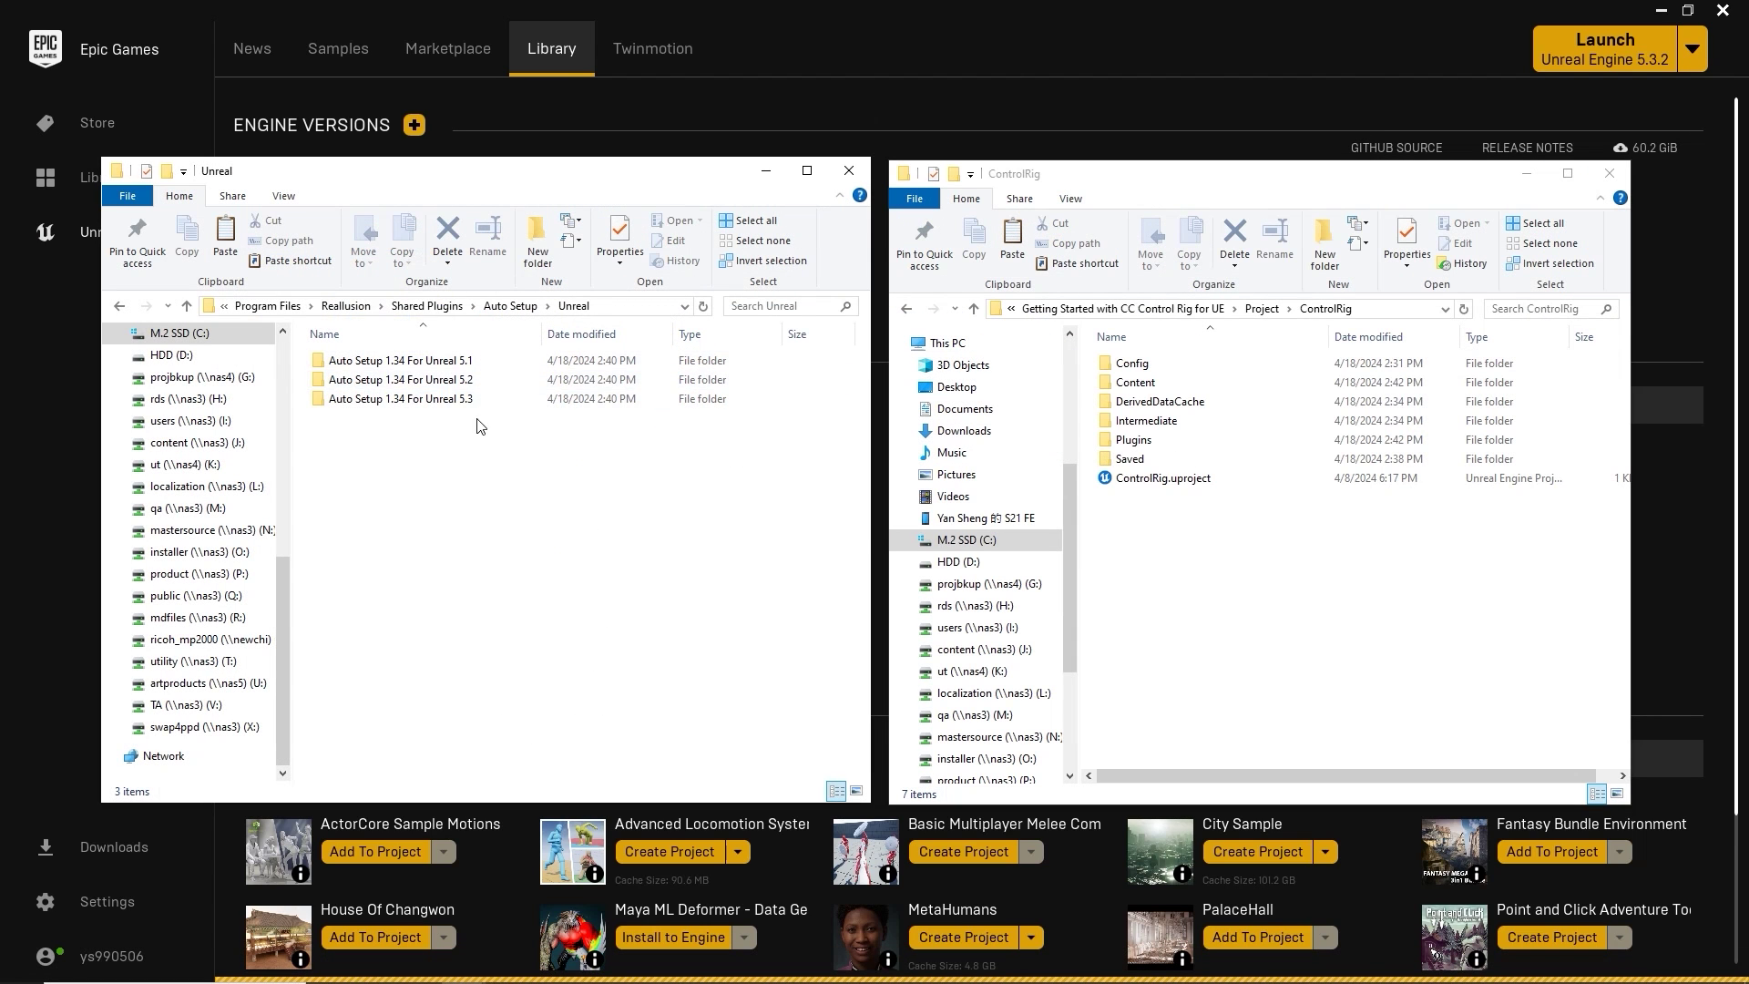
drag(466, 364, 457, 375)
right_click(457, 376)
click(552, 625)
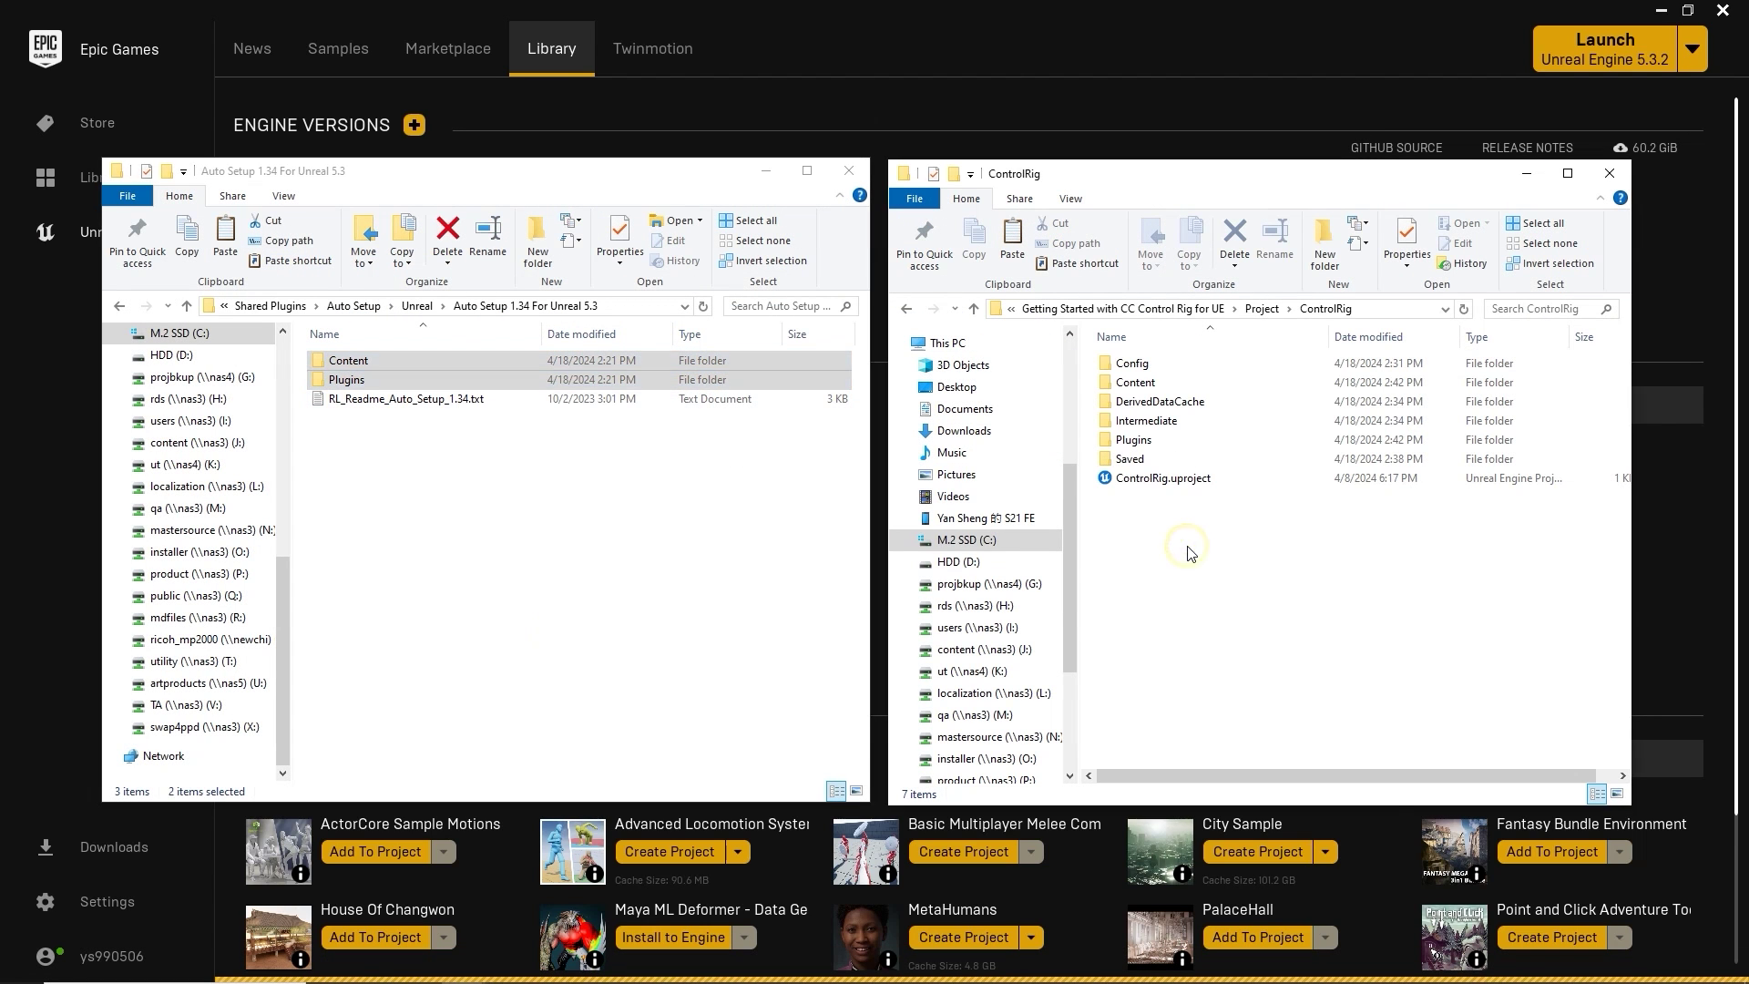
right_click(1183, 544)
click(1231, 676)
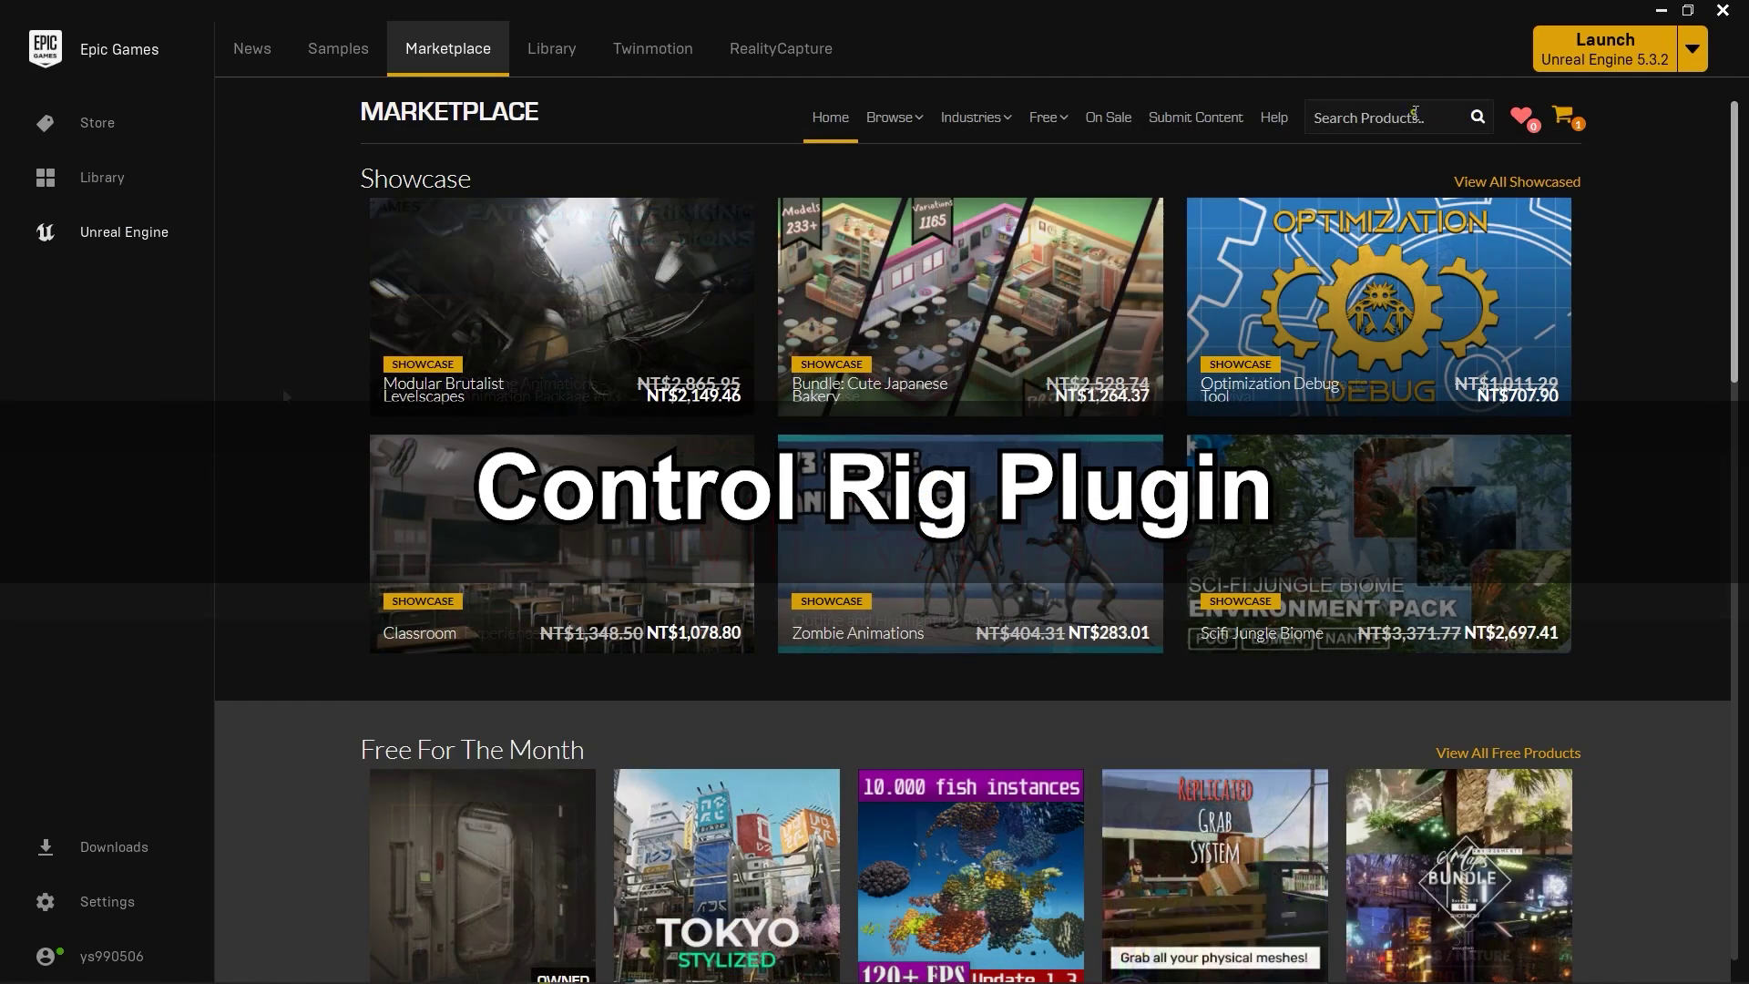
Step: Find CC UE Control Rig via a Reallusion search, install it to engine 5.3, and launch the ControlRig project
text(Reallusion)
key(Return)
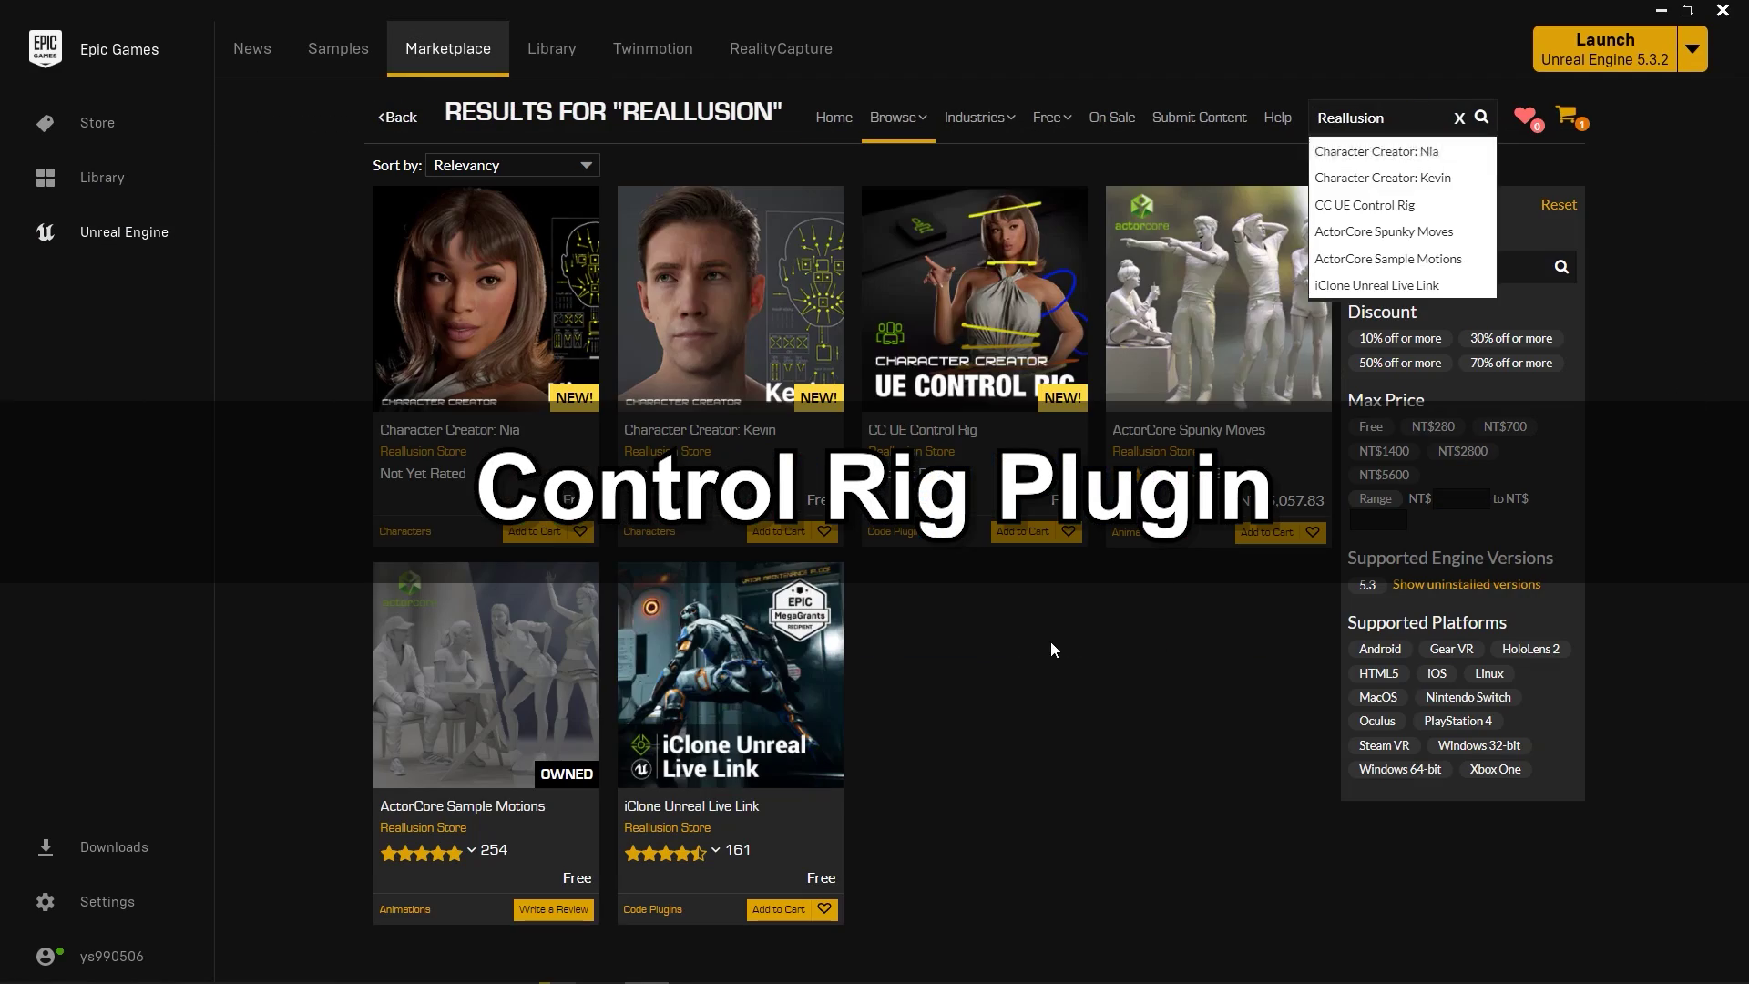
click(967, 236)
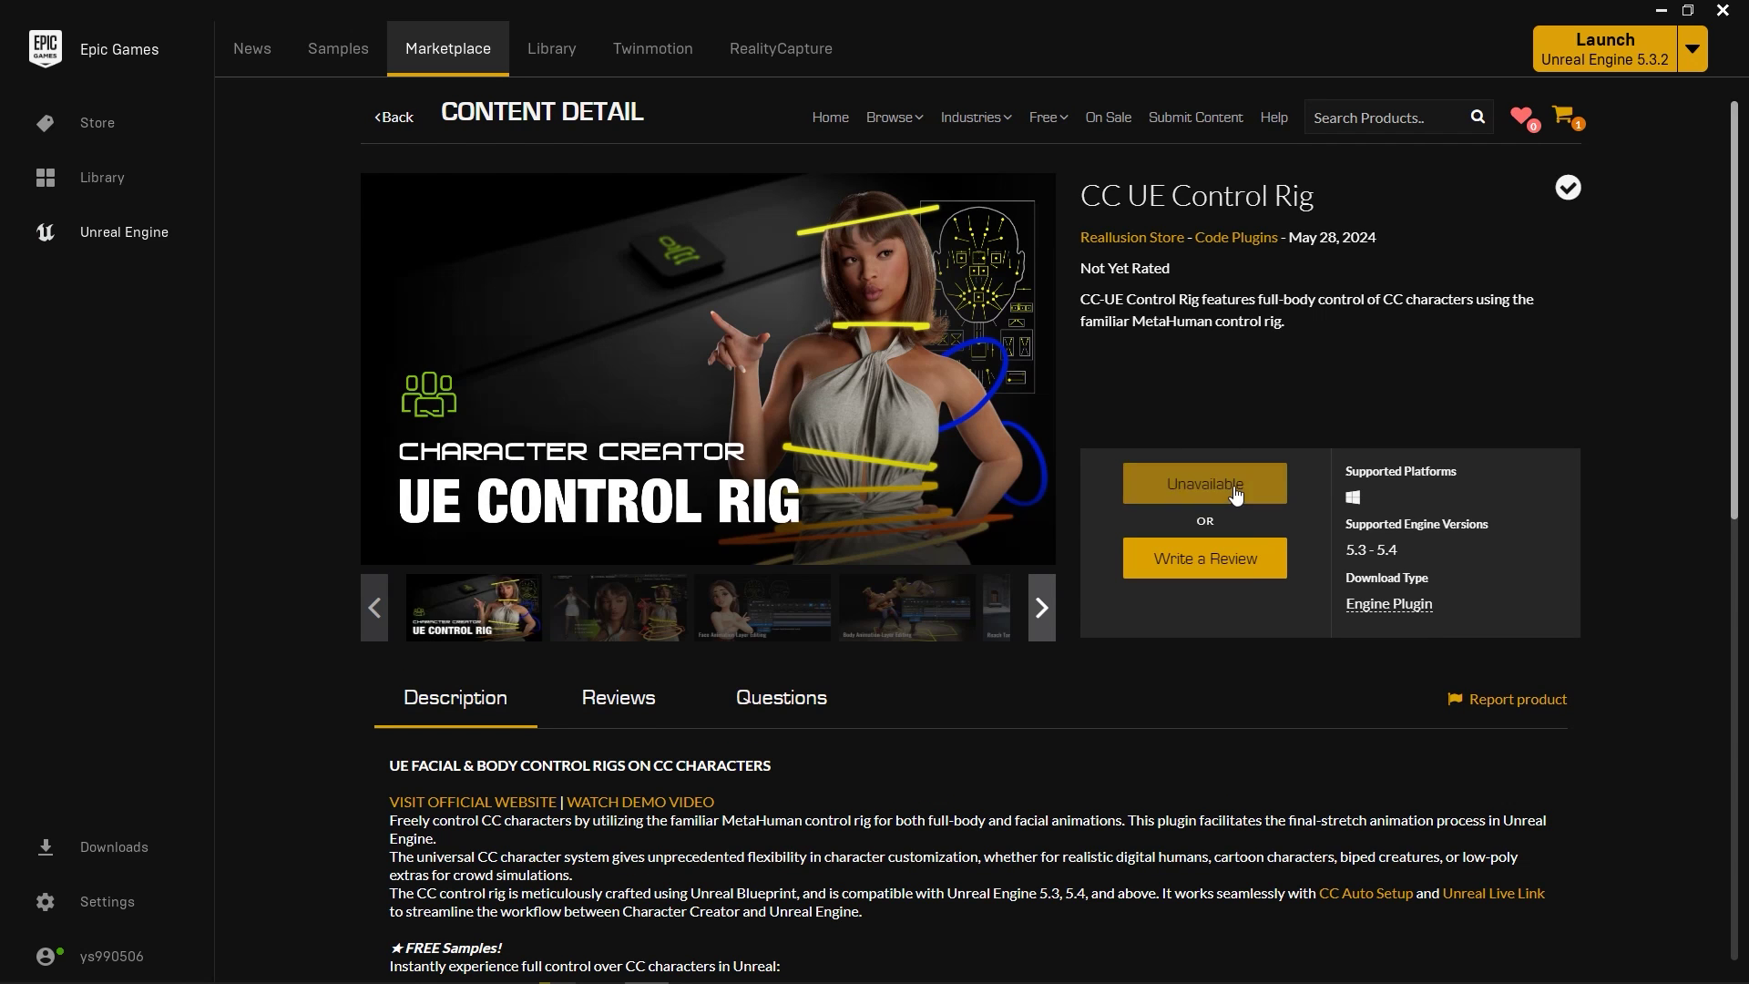
click(1237, 499)
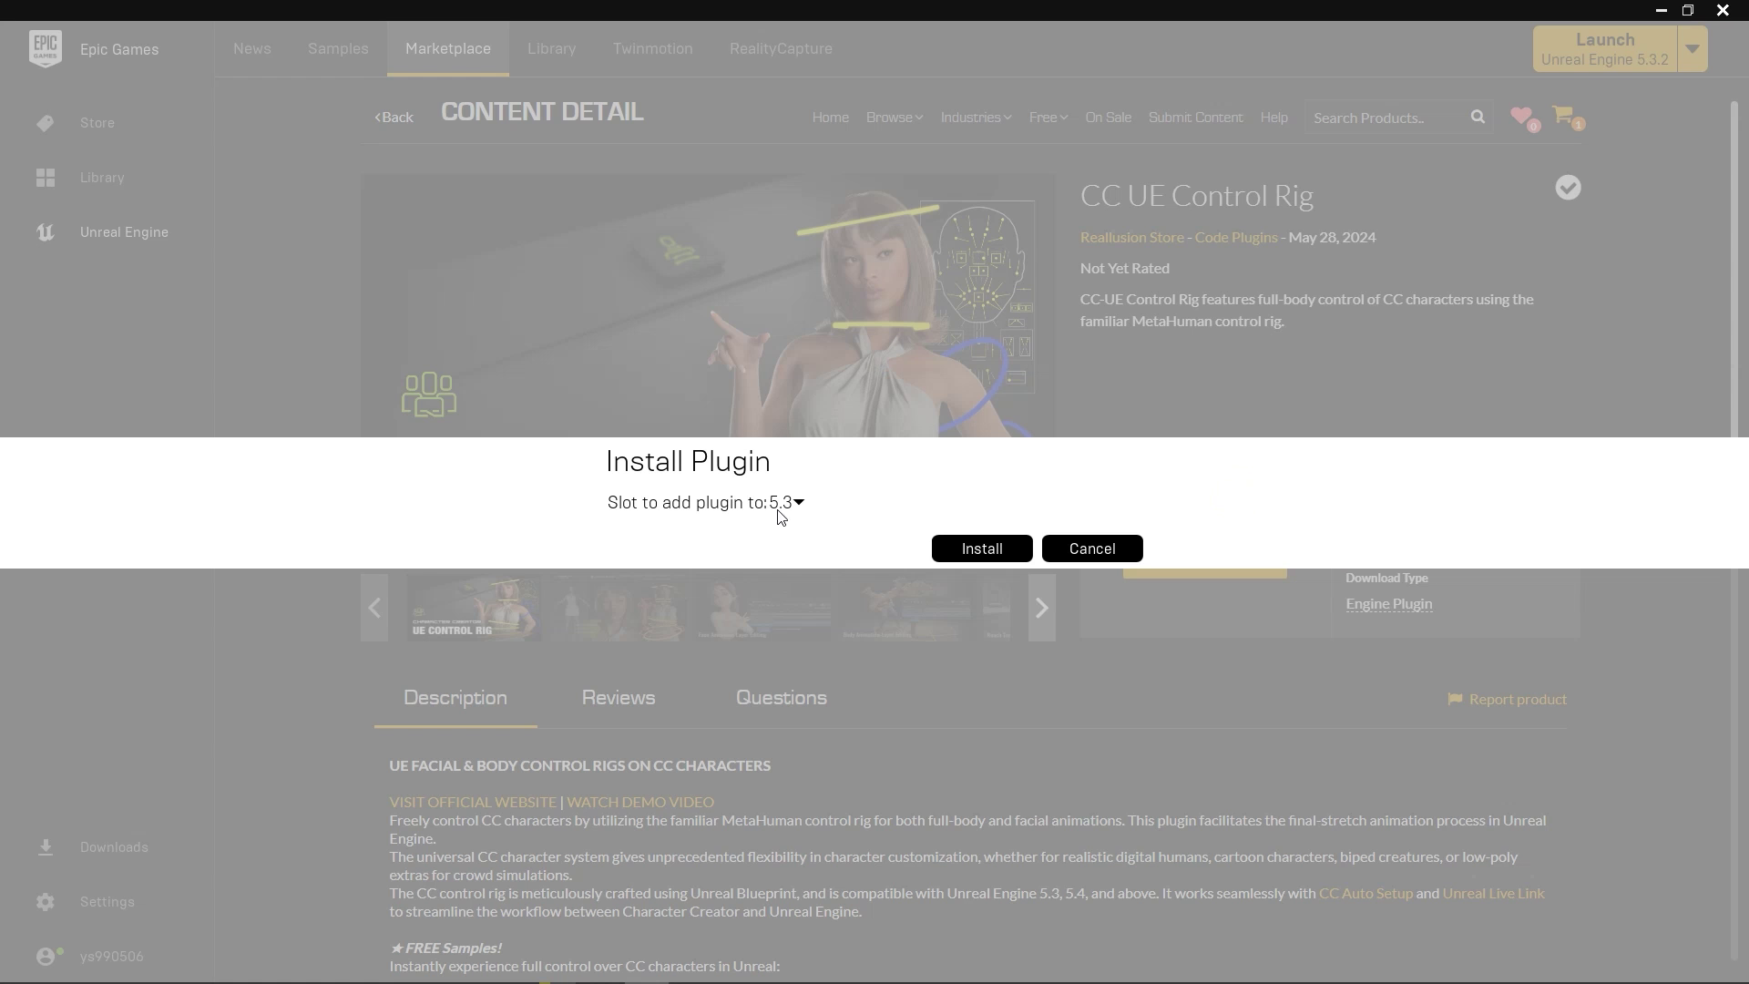
click(935, 549)
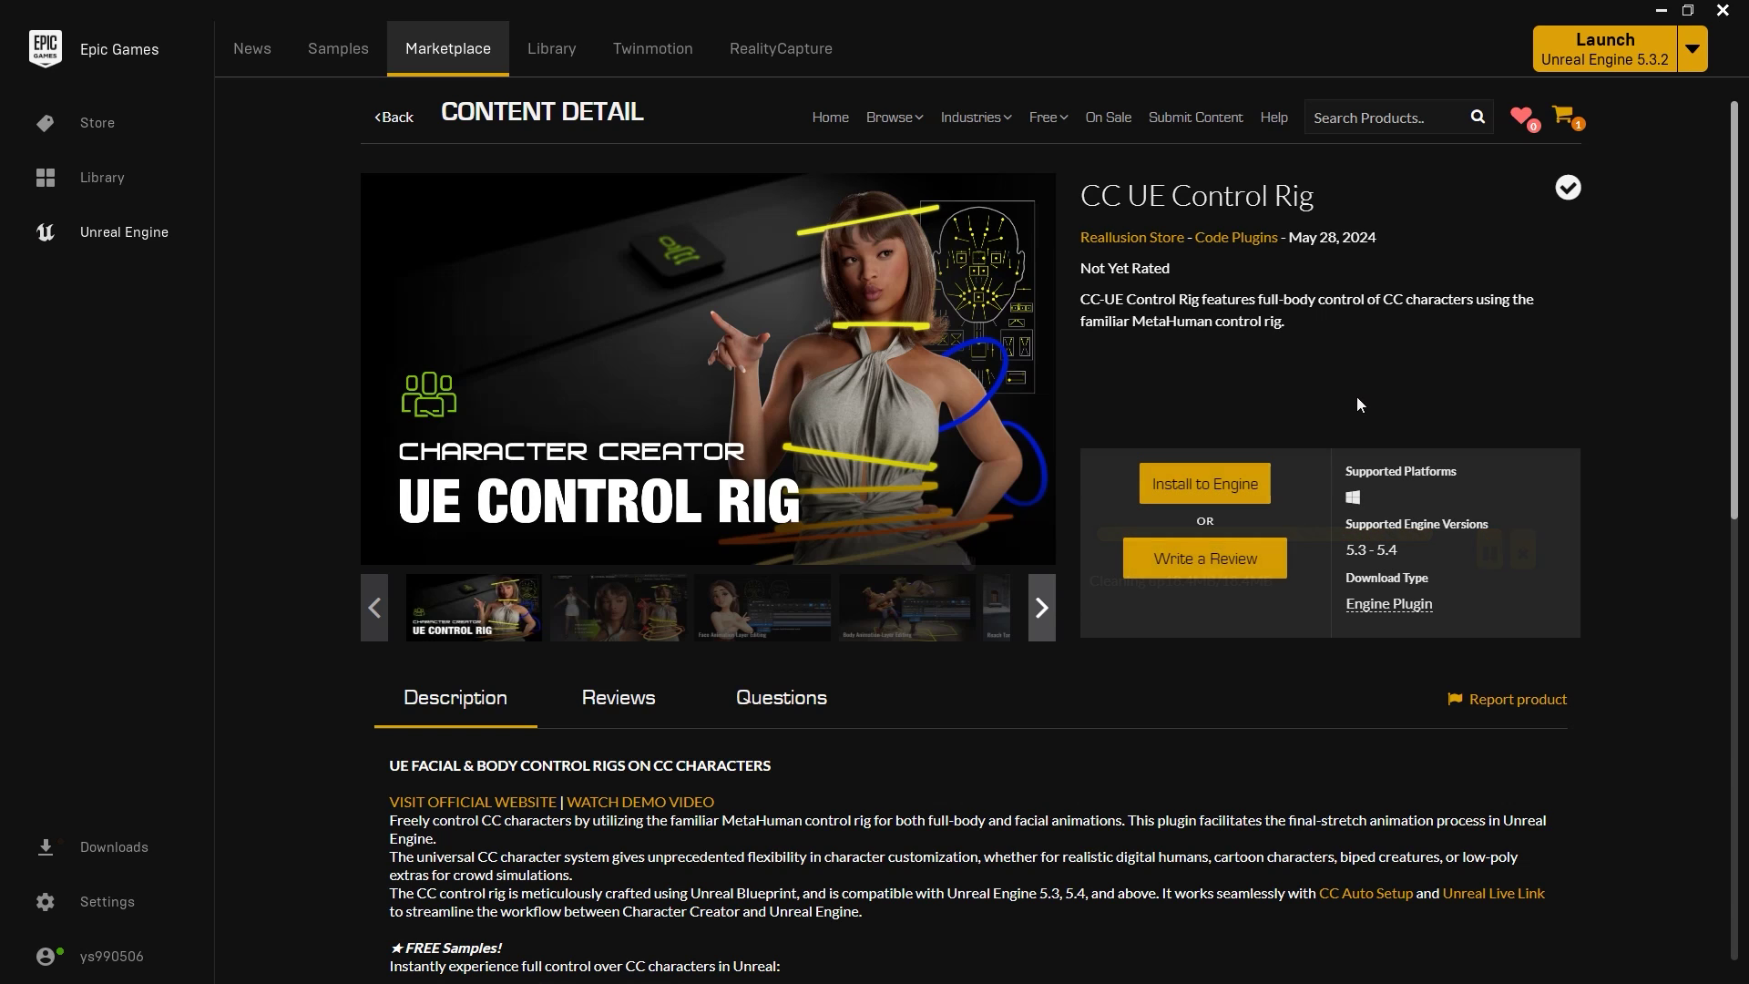
click(551, 49)
double_click(357, 533)
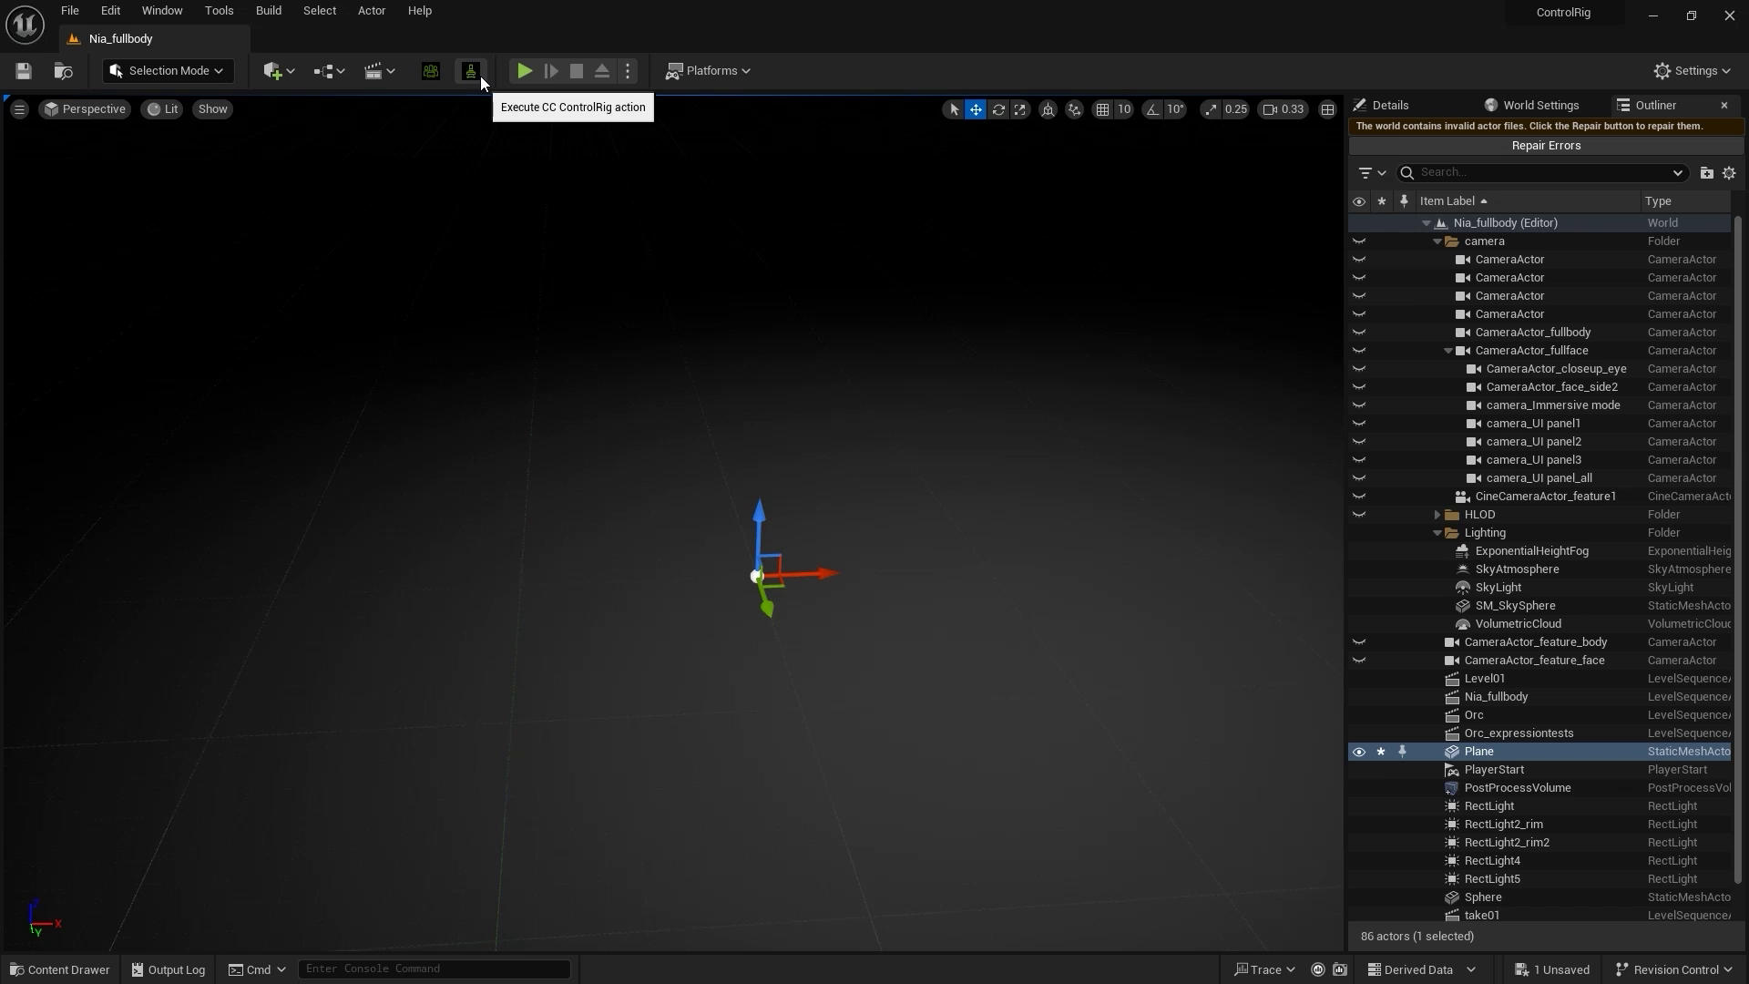
Step: Check the Reallusion plugins in the editor's Plugins browser
click(109, 11)
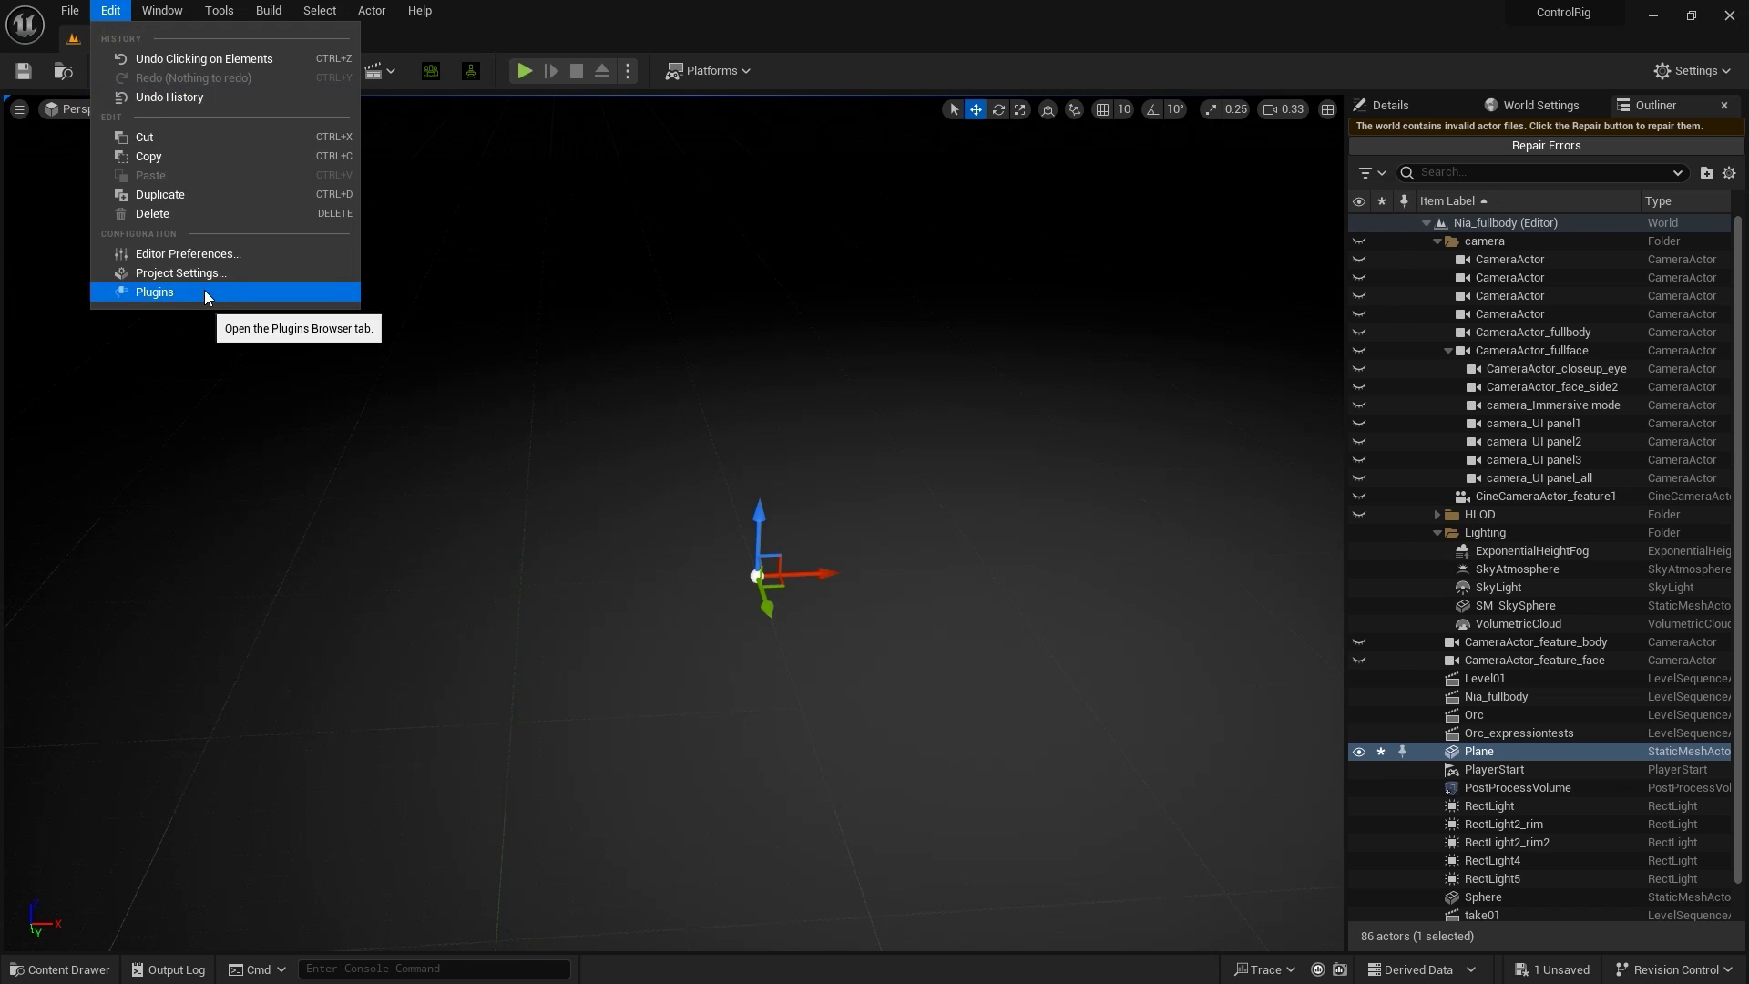
click(156, 285)
click(375, 321)
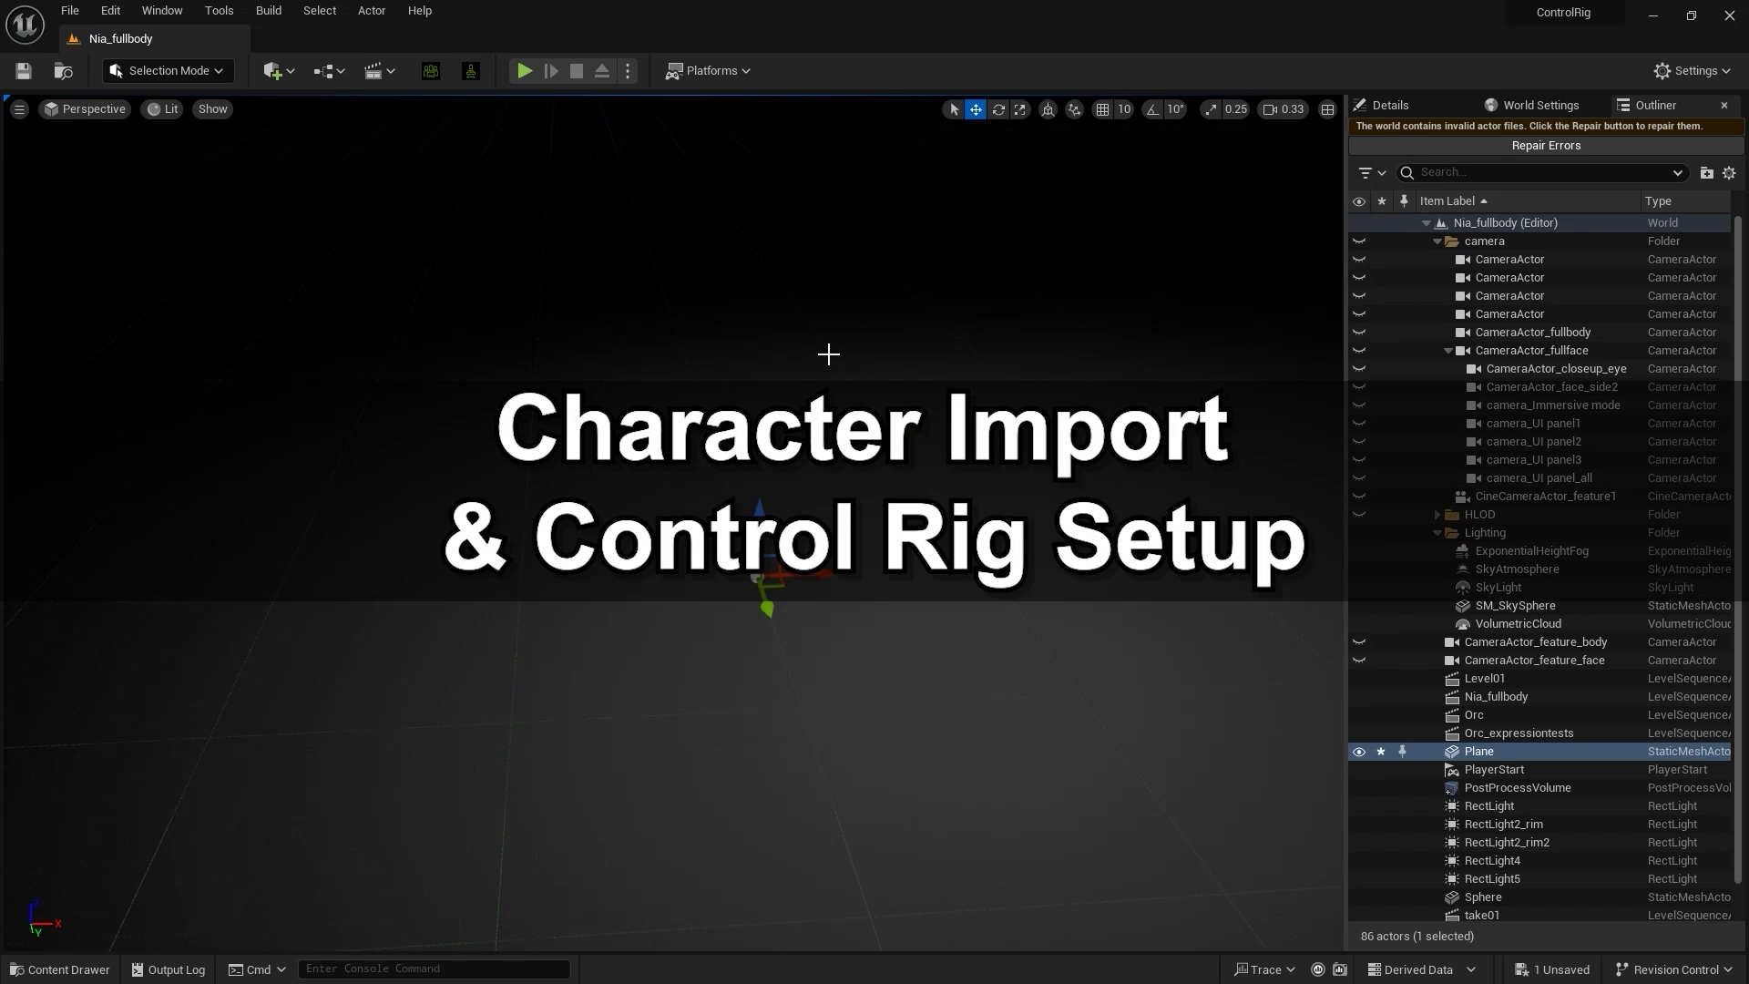
Step: Create a Tutorial folder in Content, open it, and drag Nia.Fbx into it
right_click(832, 685)
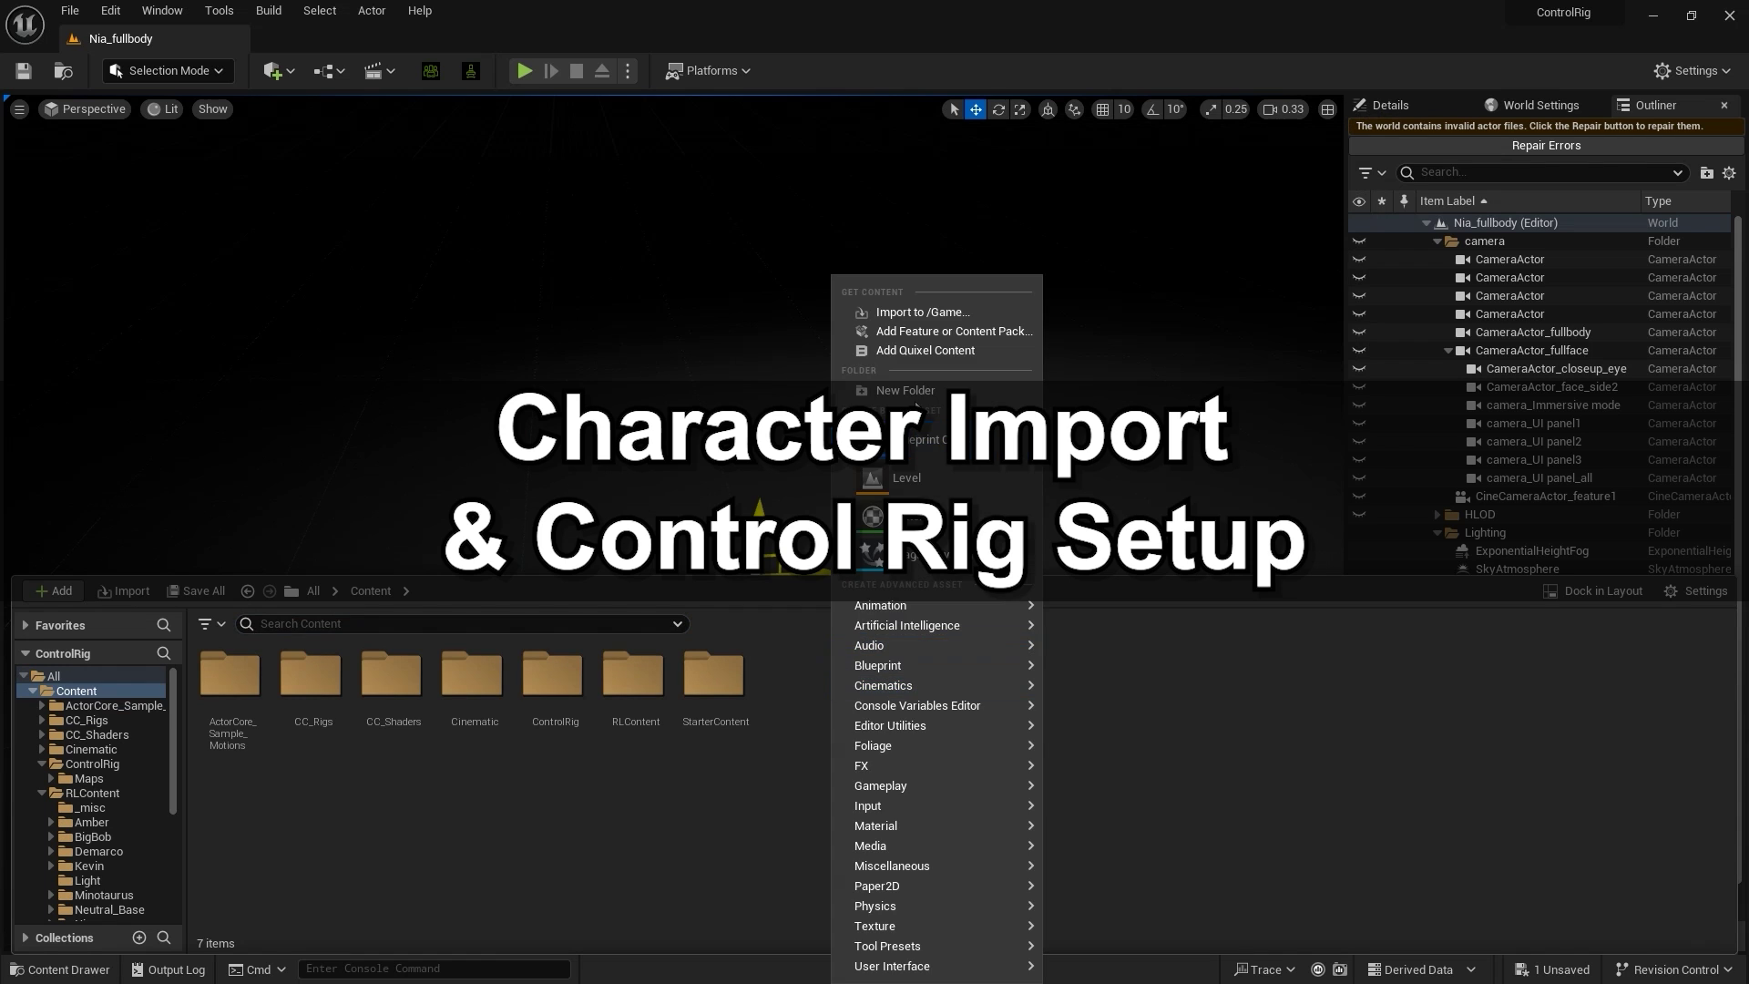
click(941, 391)
text(Tutorial)
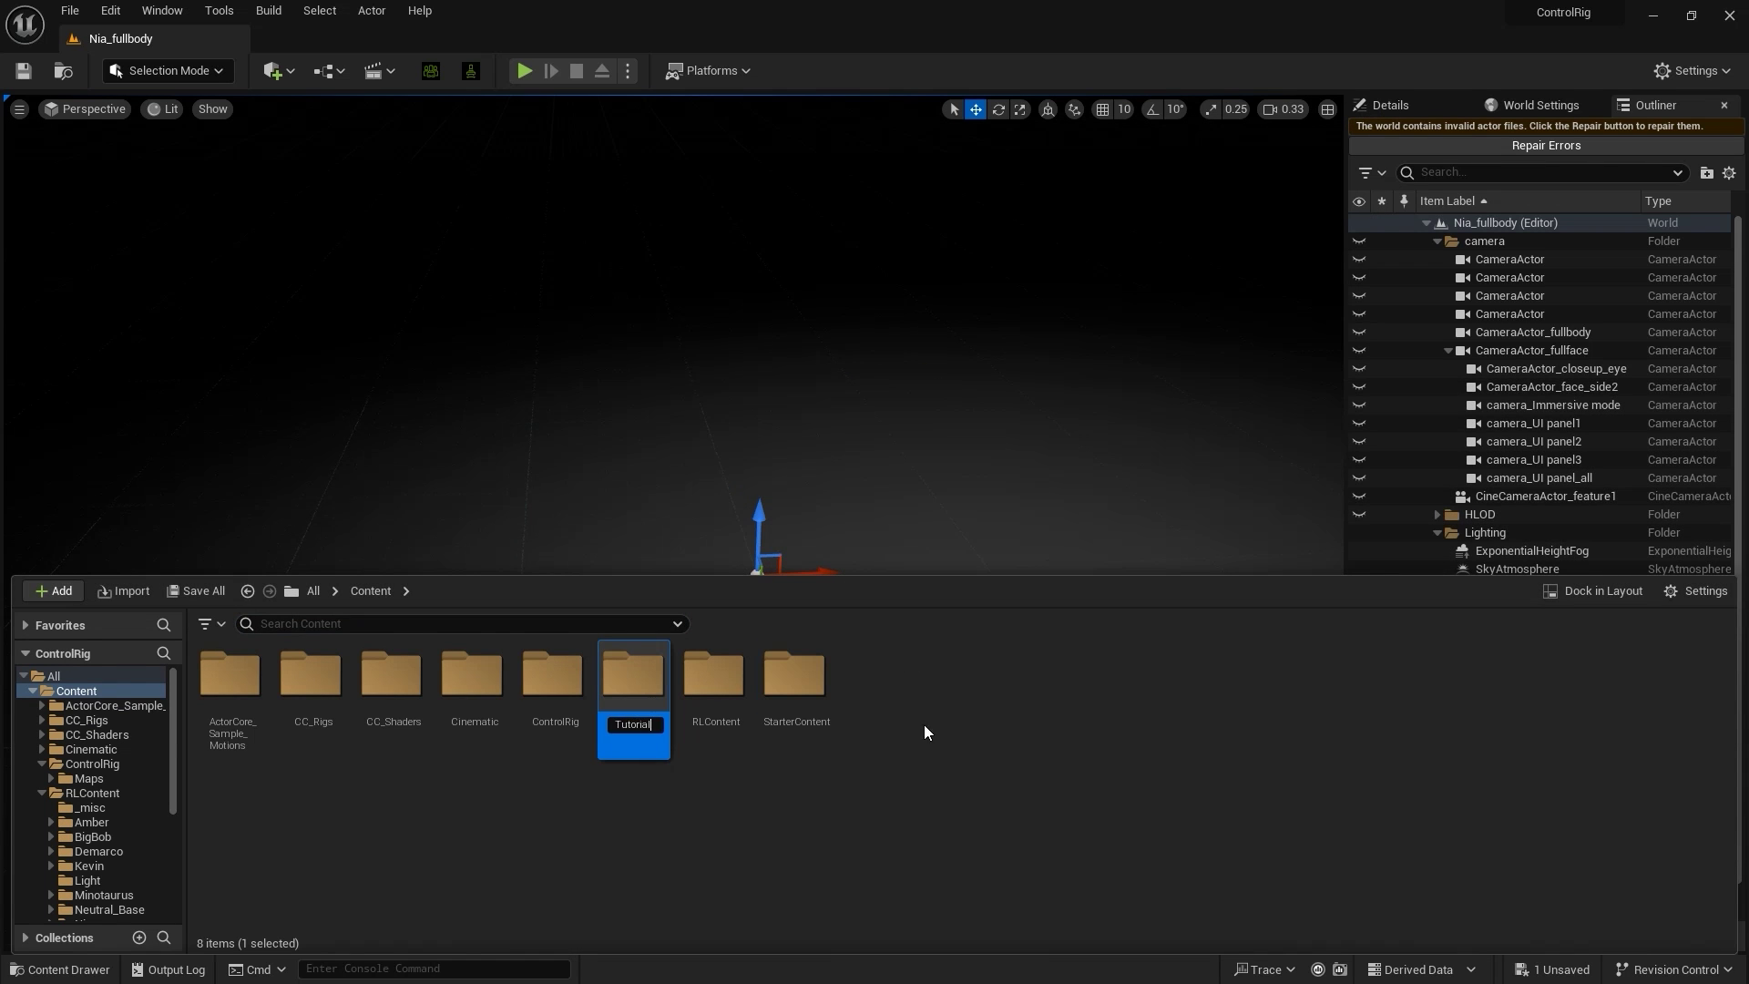
key(Return)
double_click(815, 674)
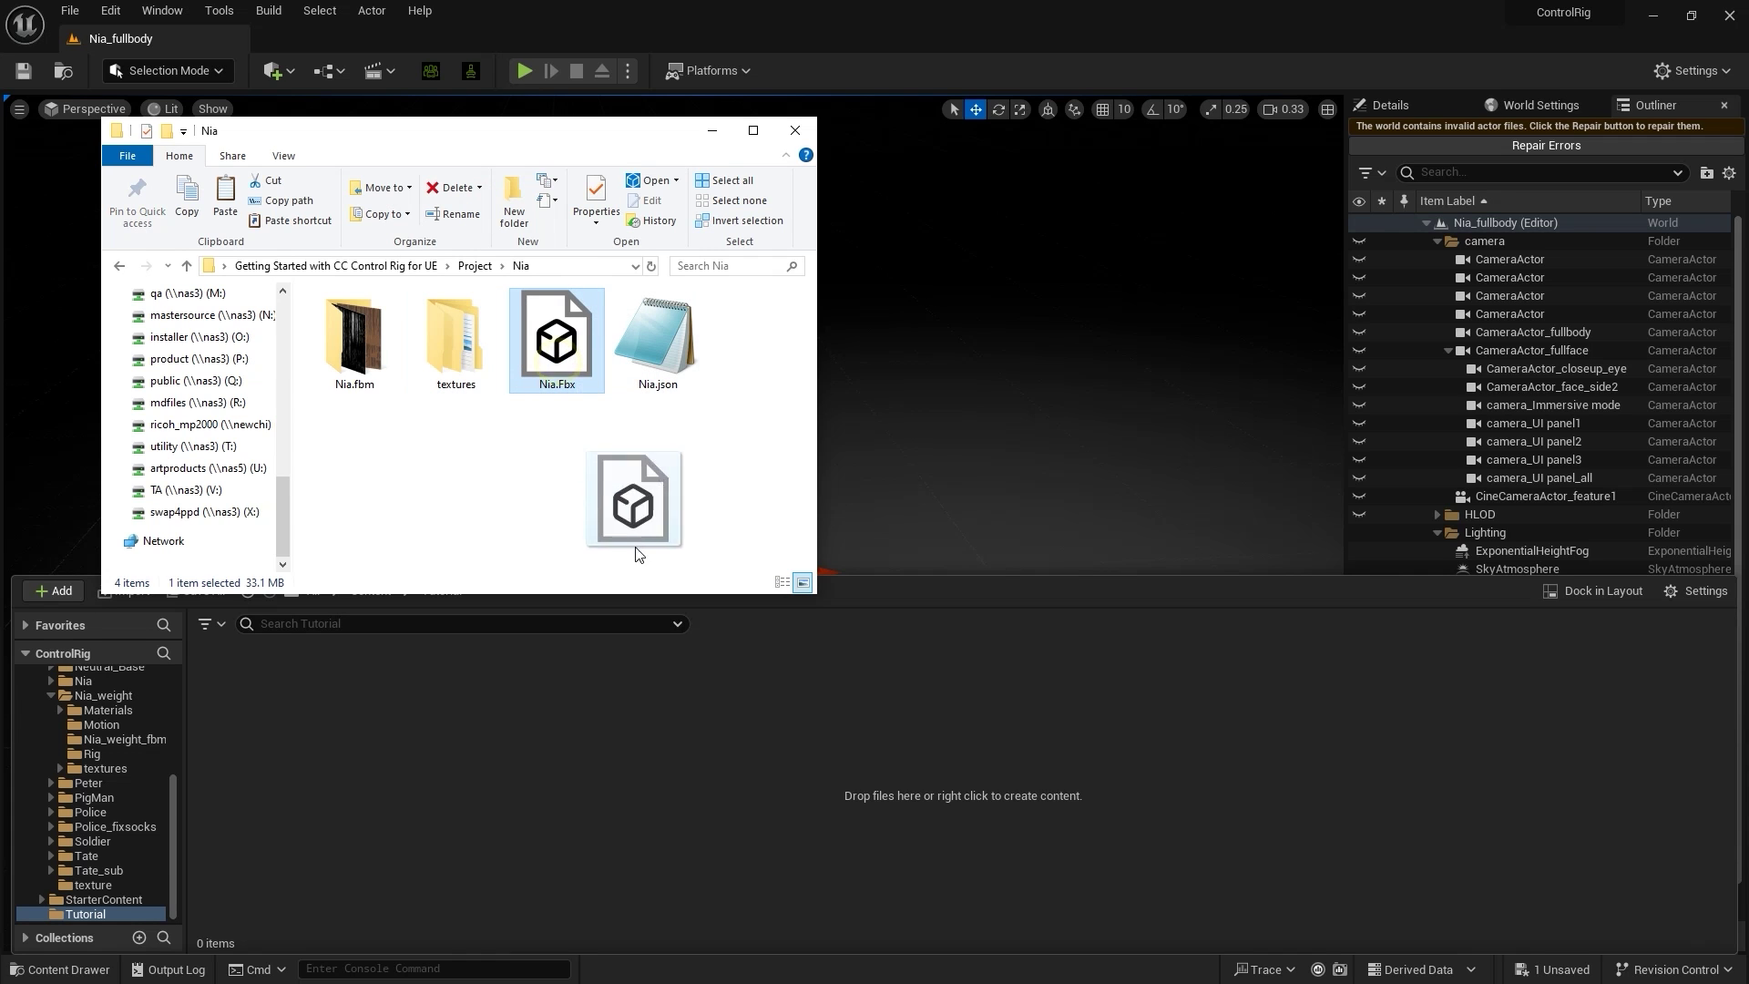
drag(637, 554, 659, 675)
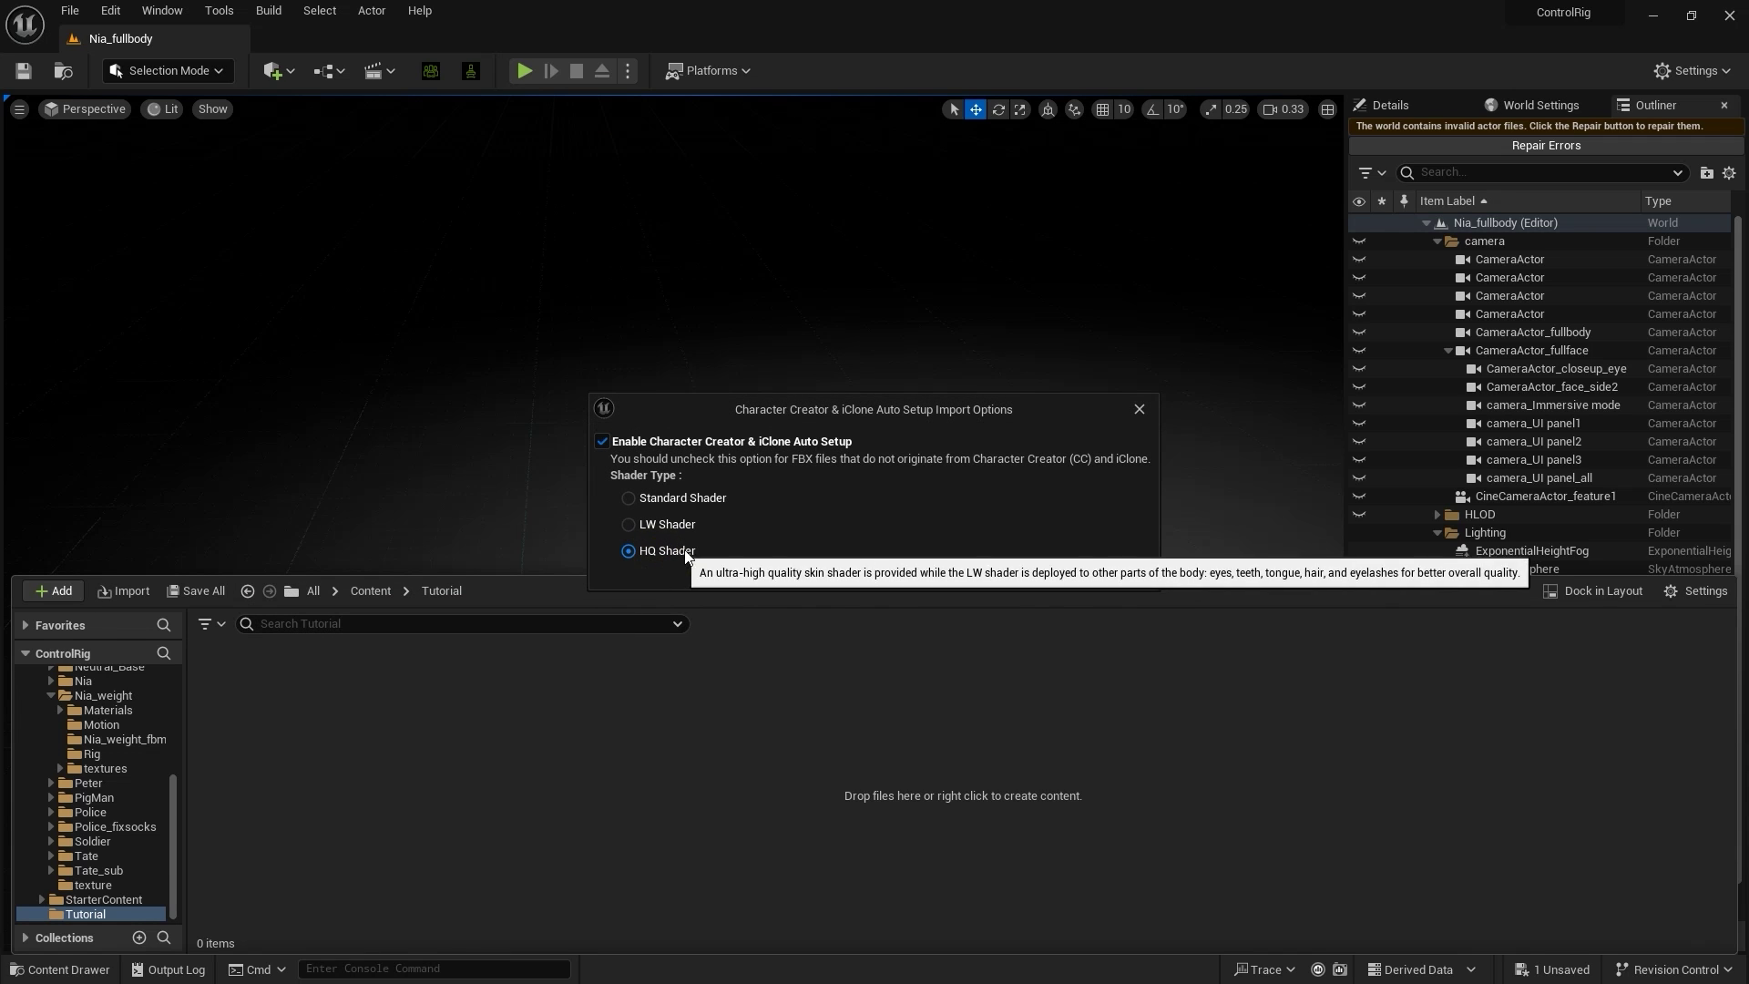
Step: Import Nia.Fbx using the HQ Shader auto-setup option and Import All with the FBX settings
click(1008, 583)
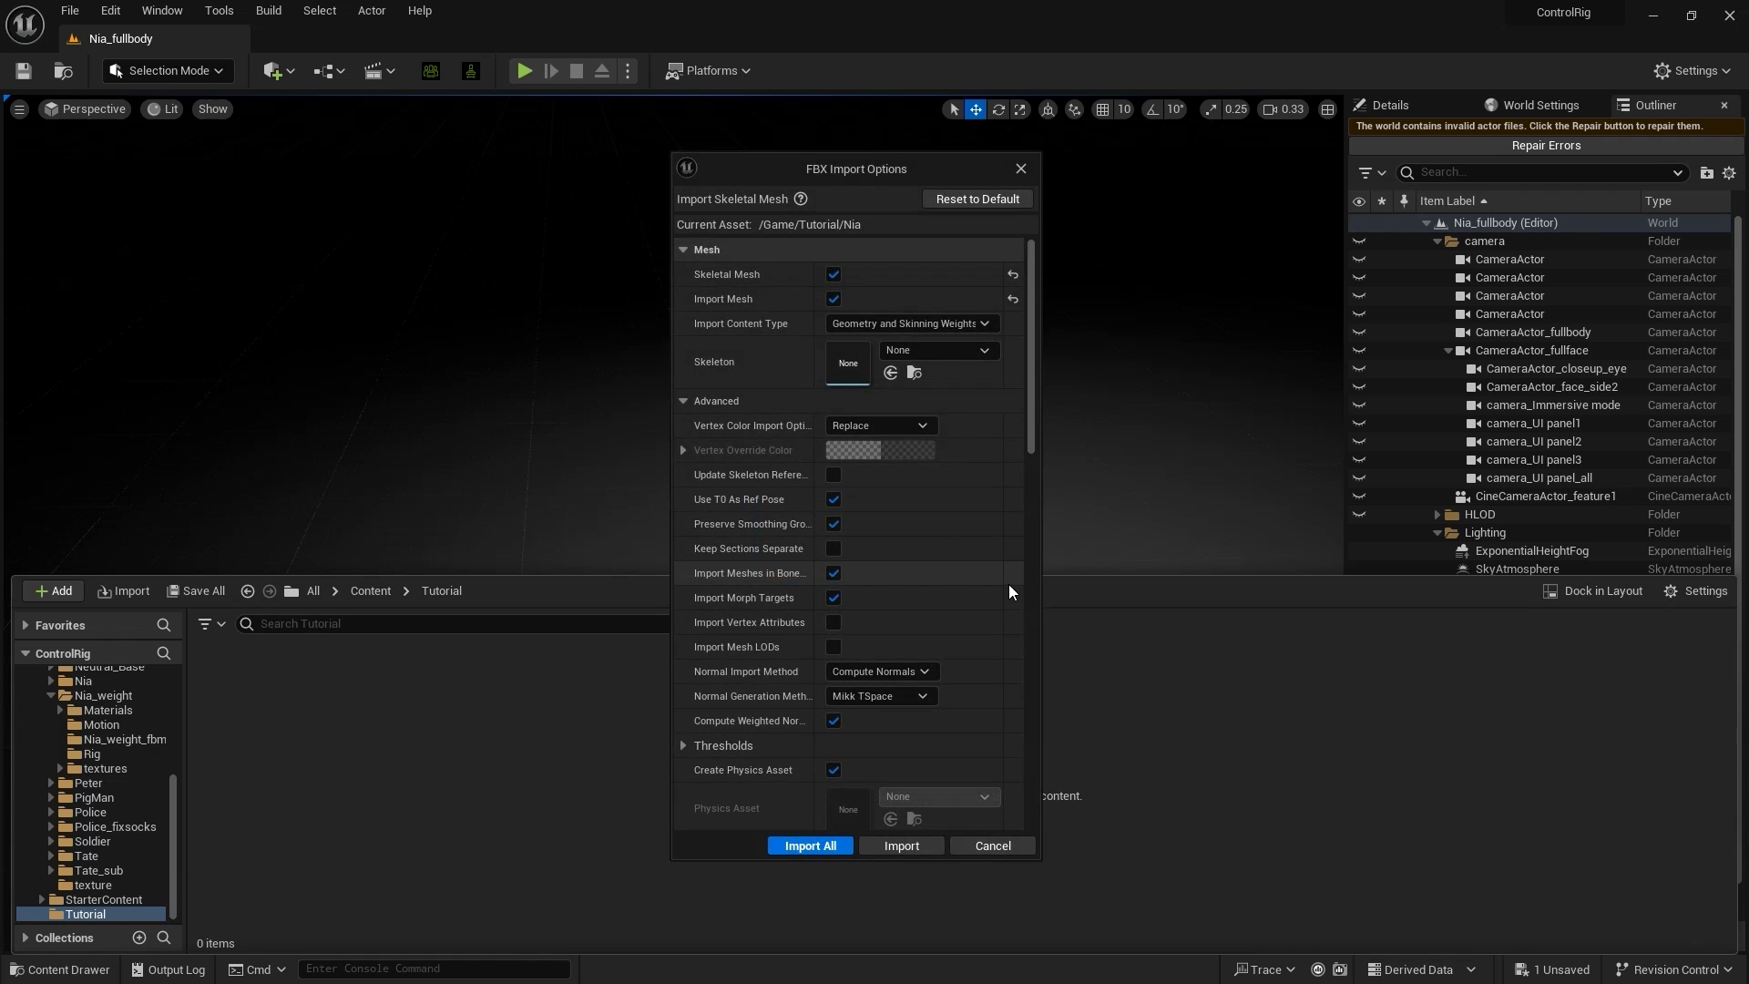
scroll(1031, 446, down, 1)
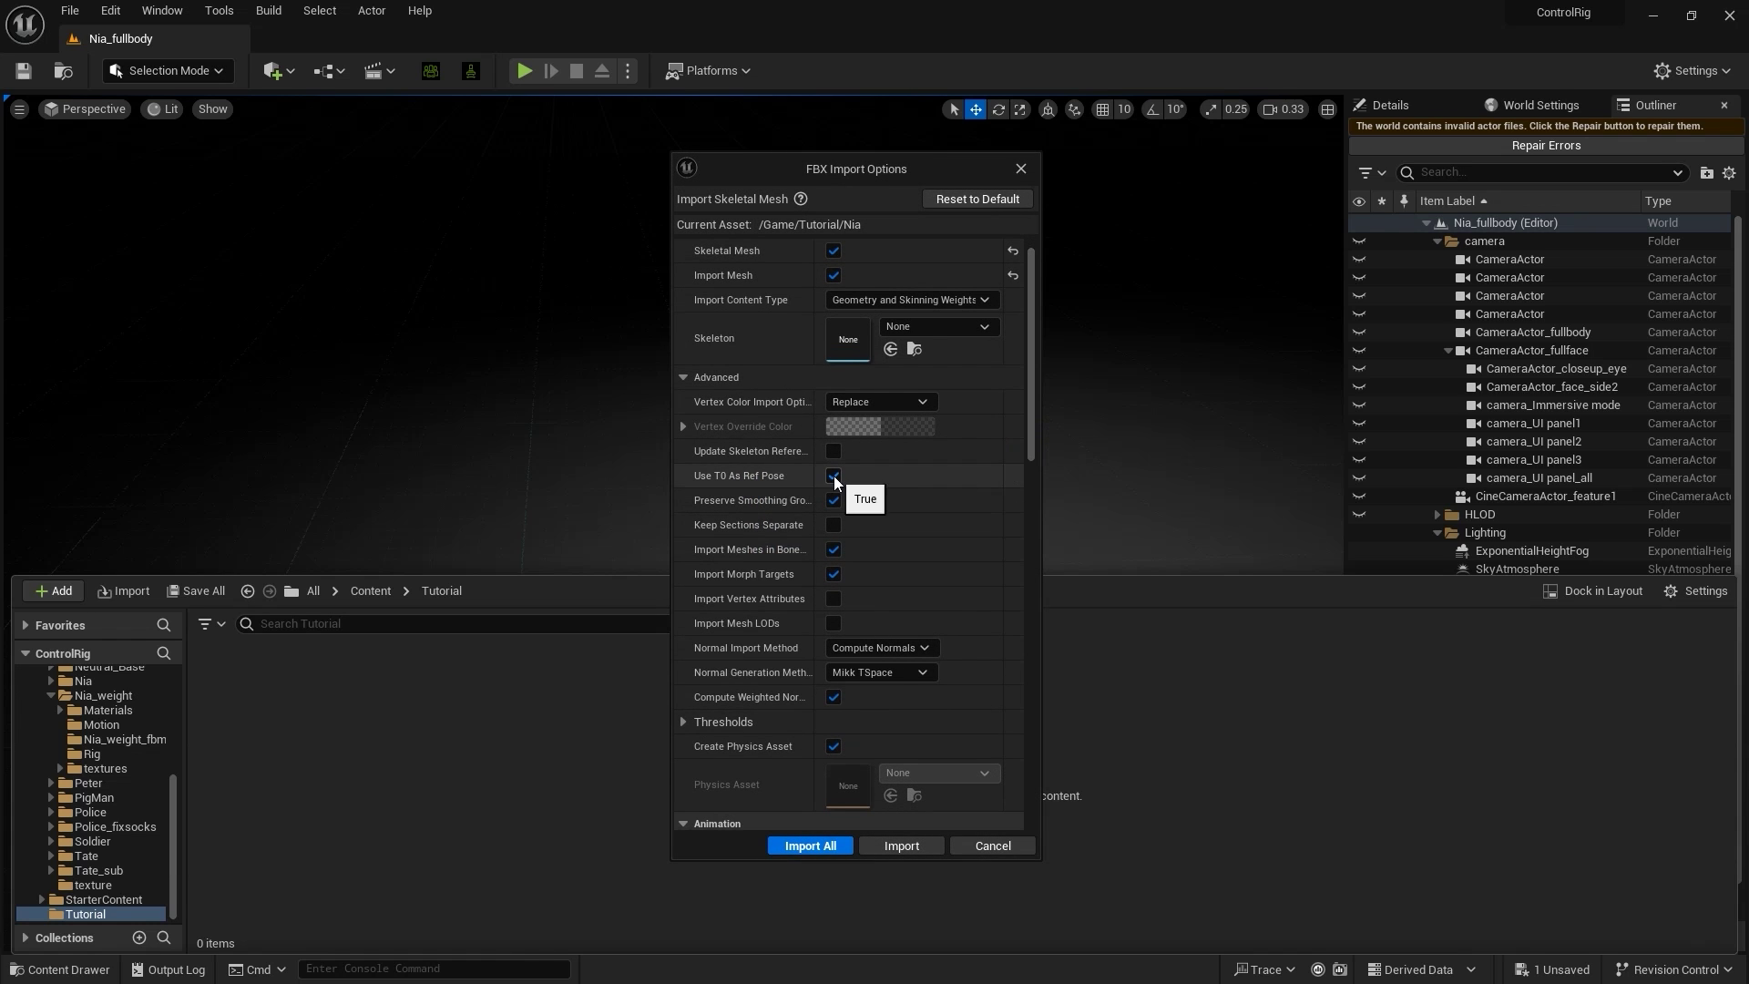
scroll(811, 692, down, 3)
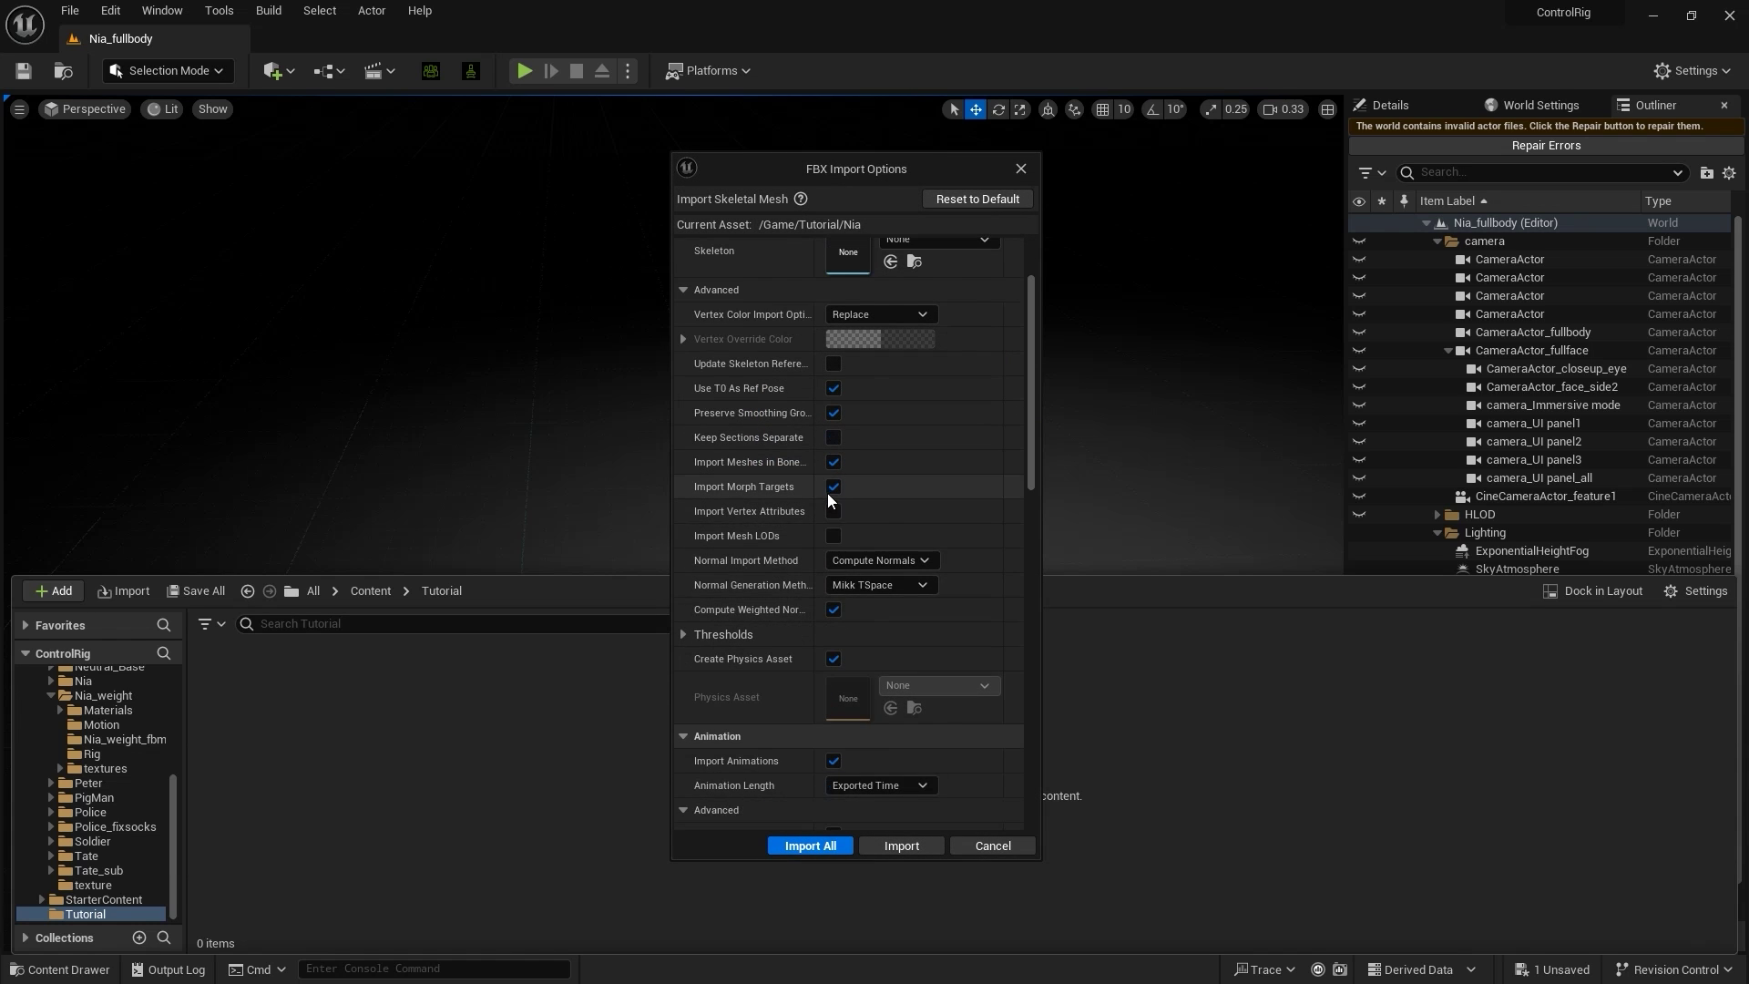
click(839, 844)
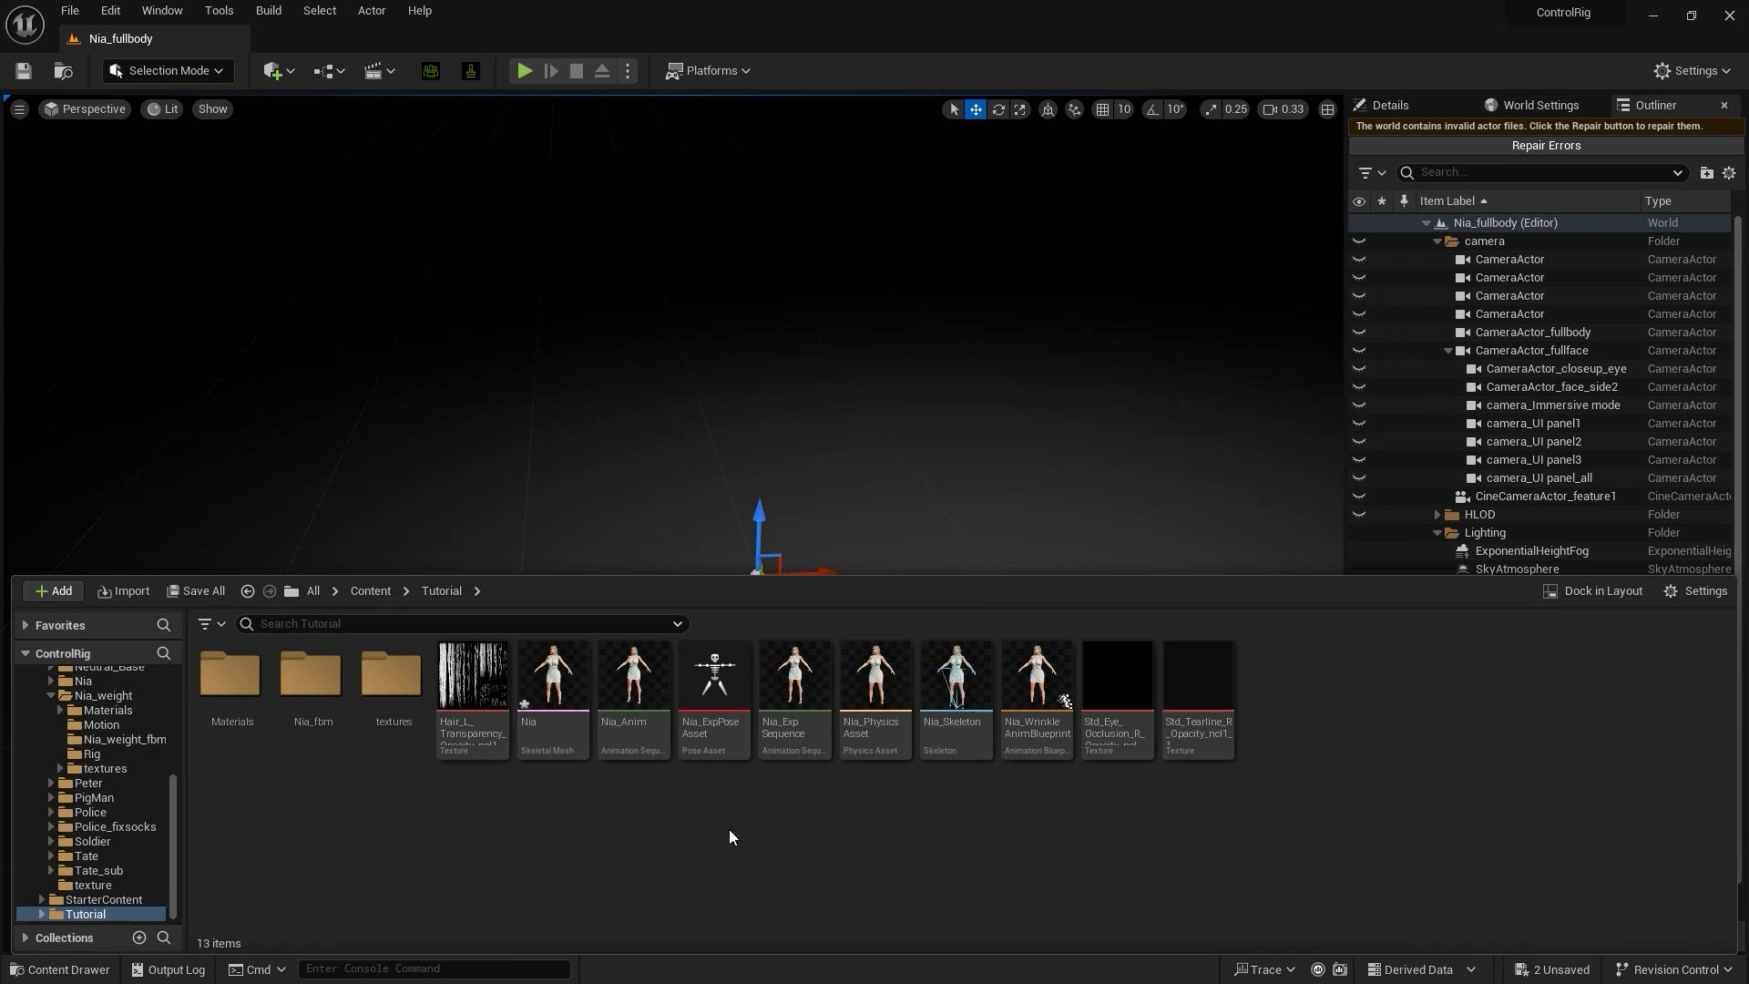
Step: Create the CC Control Rig for the Nia skeletal mesh, then open the Rigs folder and select CC_Rig_BP
right_click(580, 711)
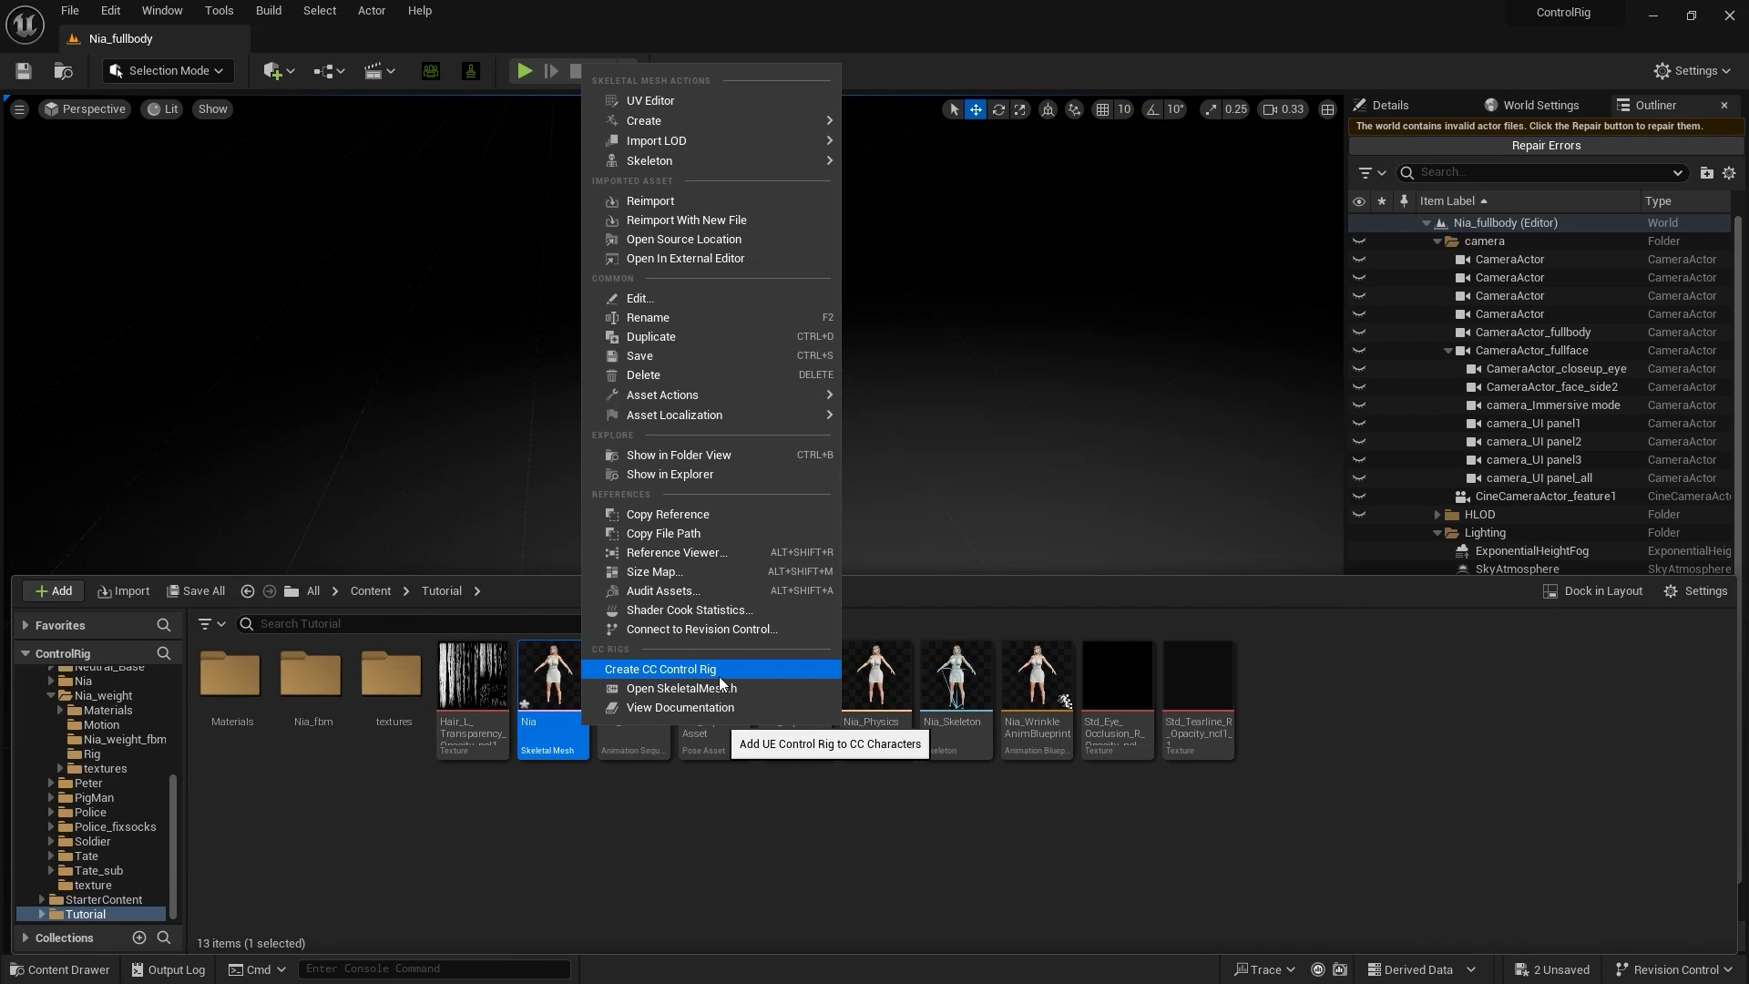
click(719, 676)
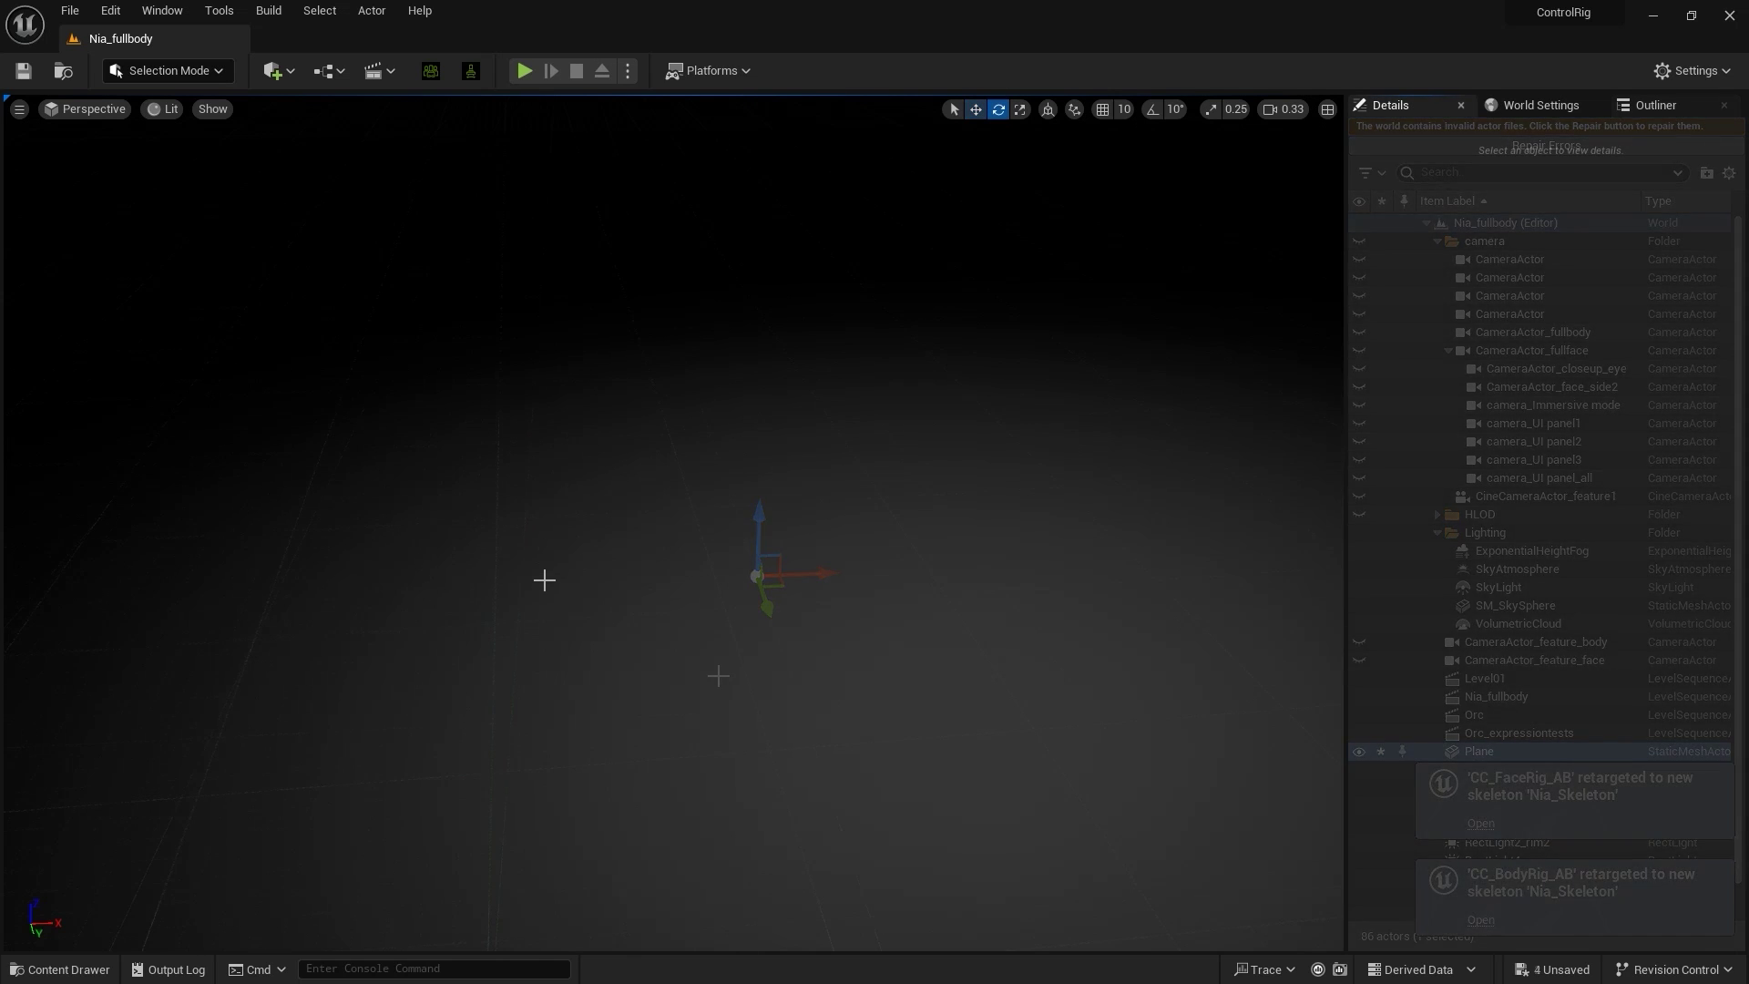
click(59, 968)
click(415, 723)
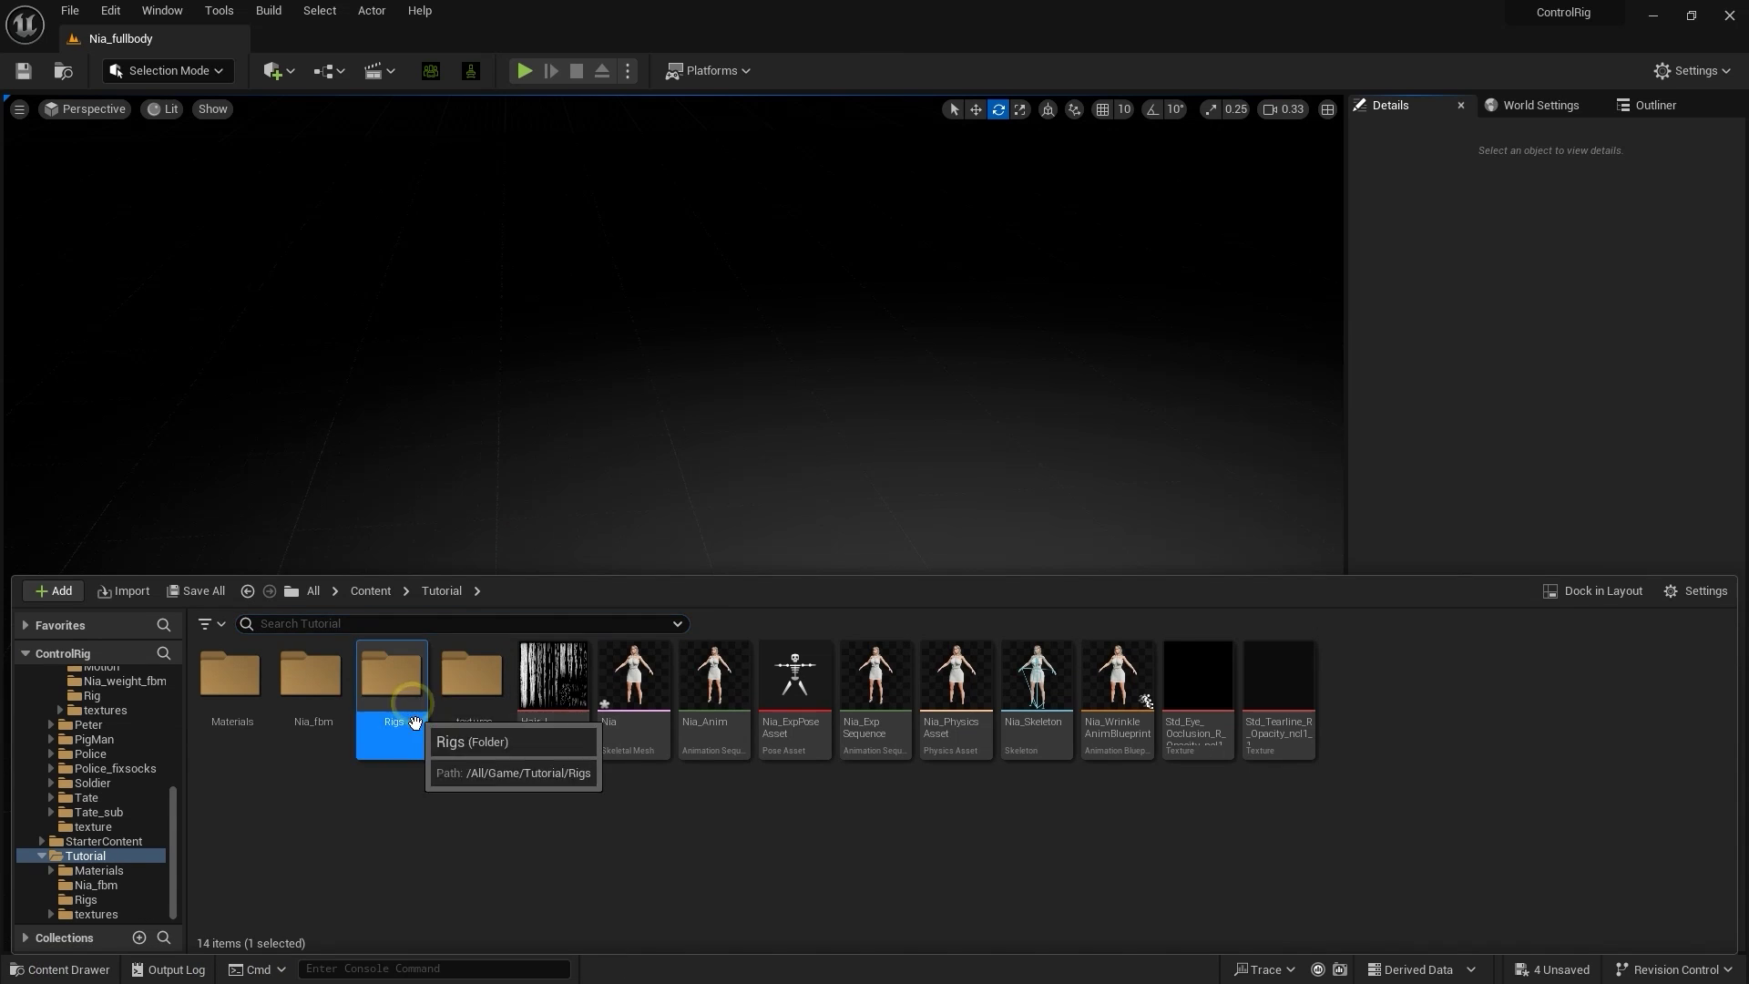
double_click(415, 723)
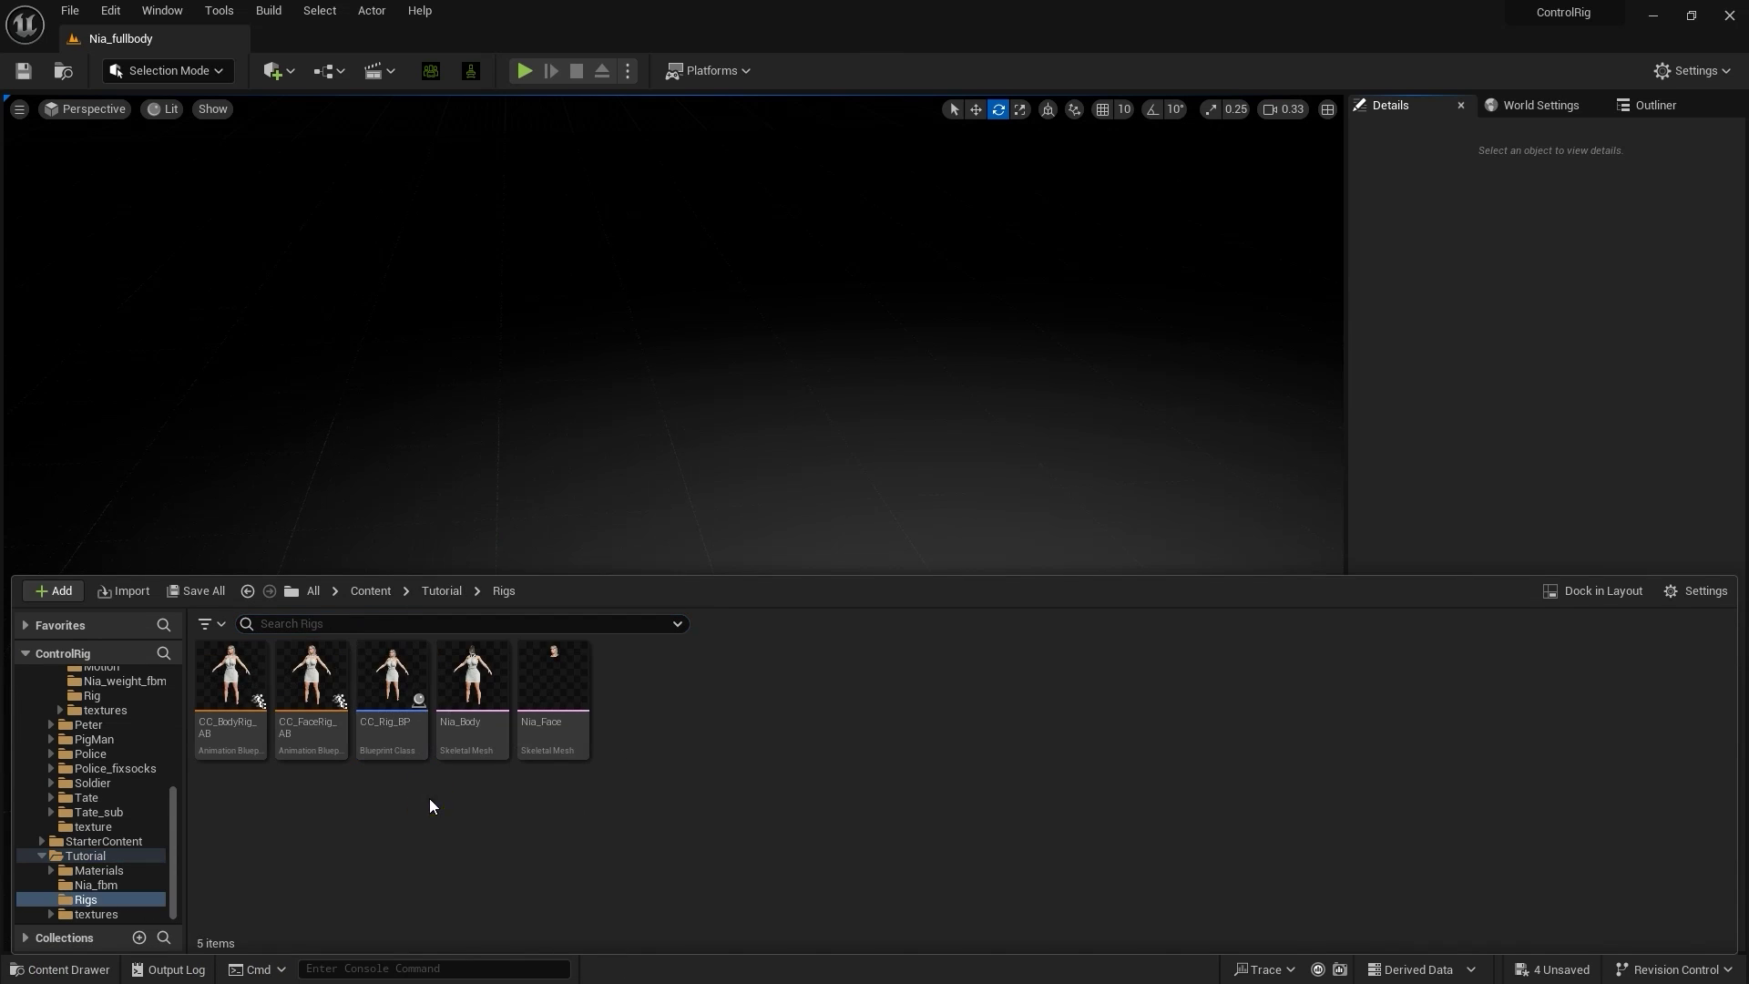
click(393, 693)
Step: Drop CC_Rig_BP into the level at location 0 and enable lighting channel 1 on its Body
drag(394, 692, 741, 508)
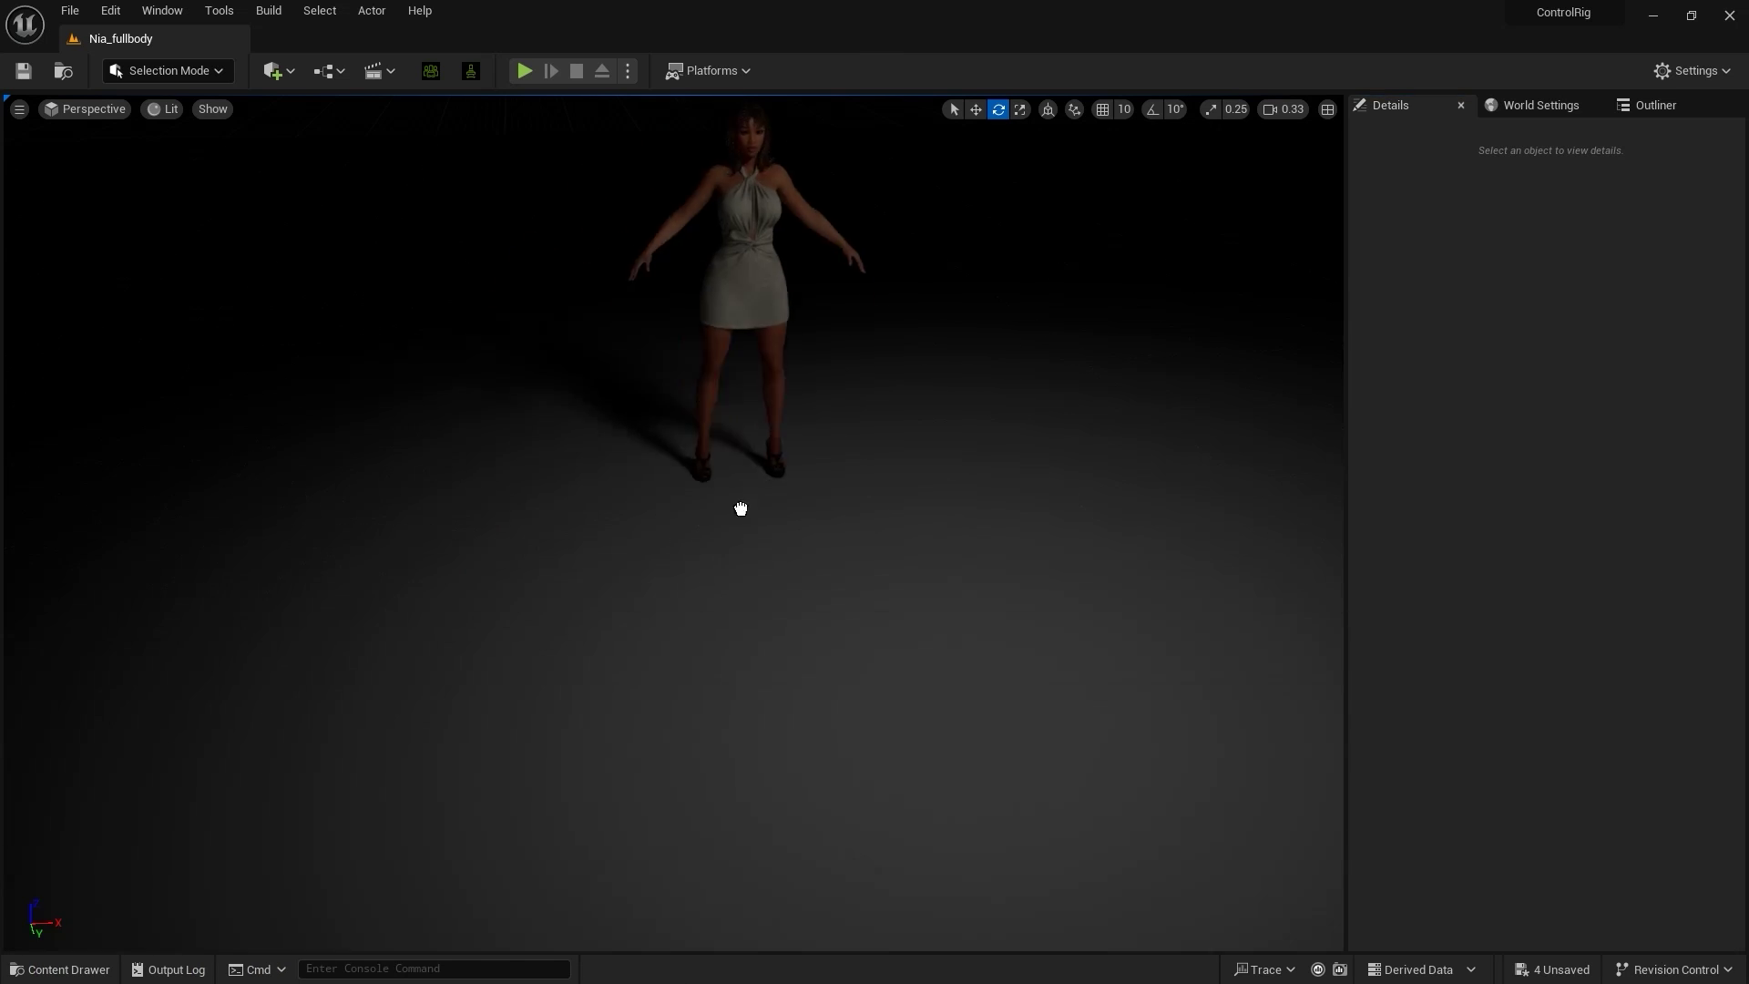
click(1718, 400)
click(1415, 185)
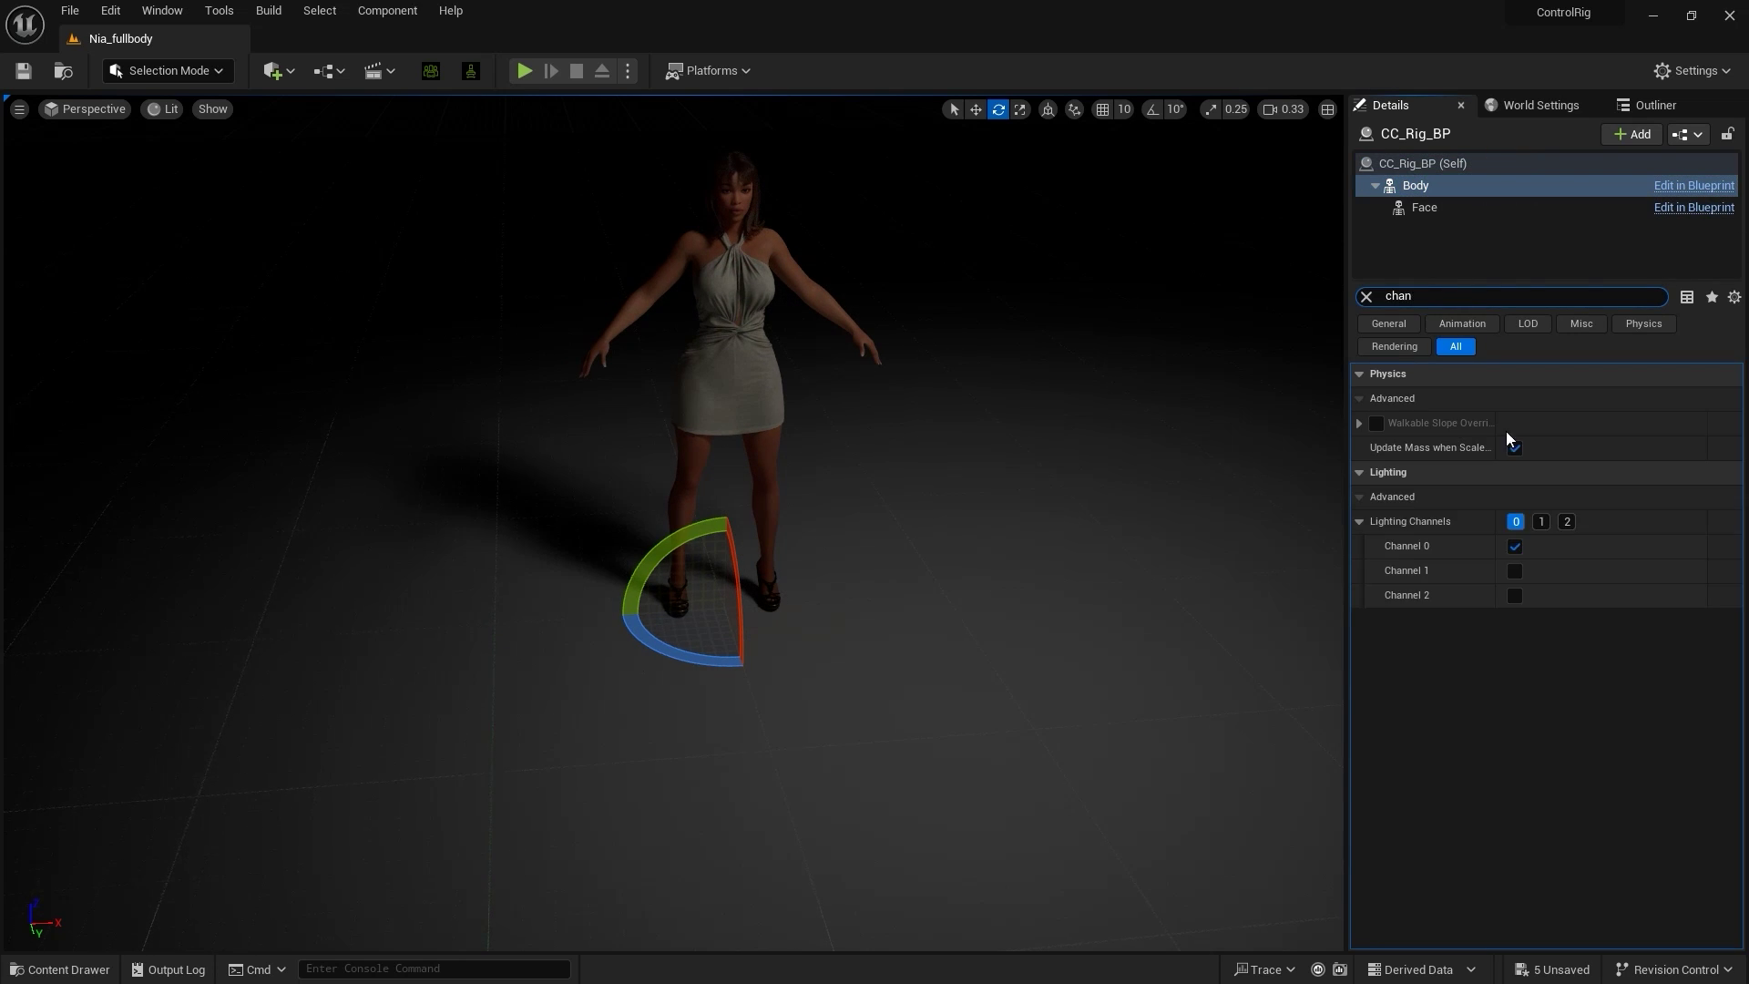
click(1540, 522)
click(1424, 208)
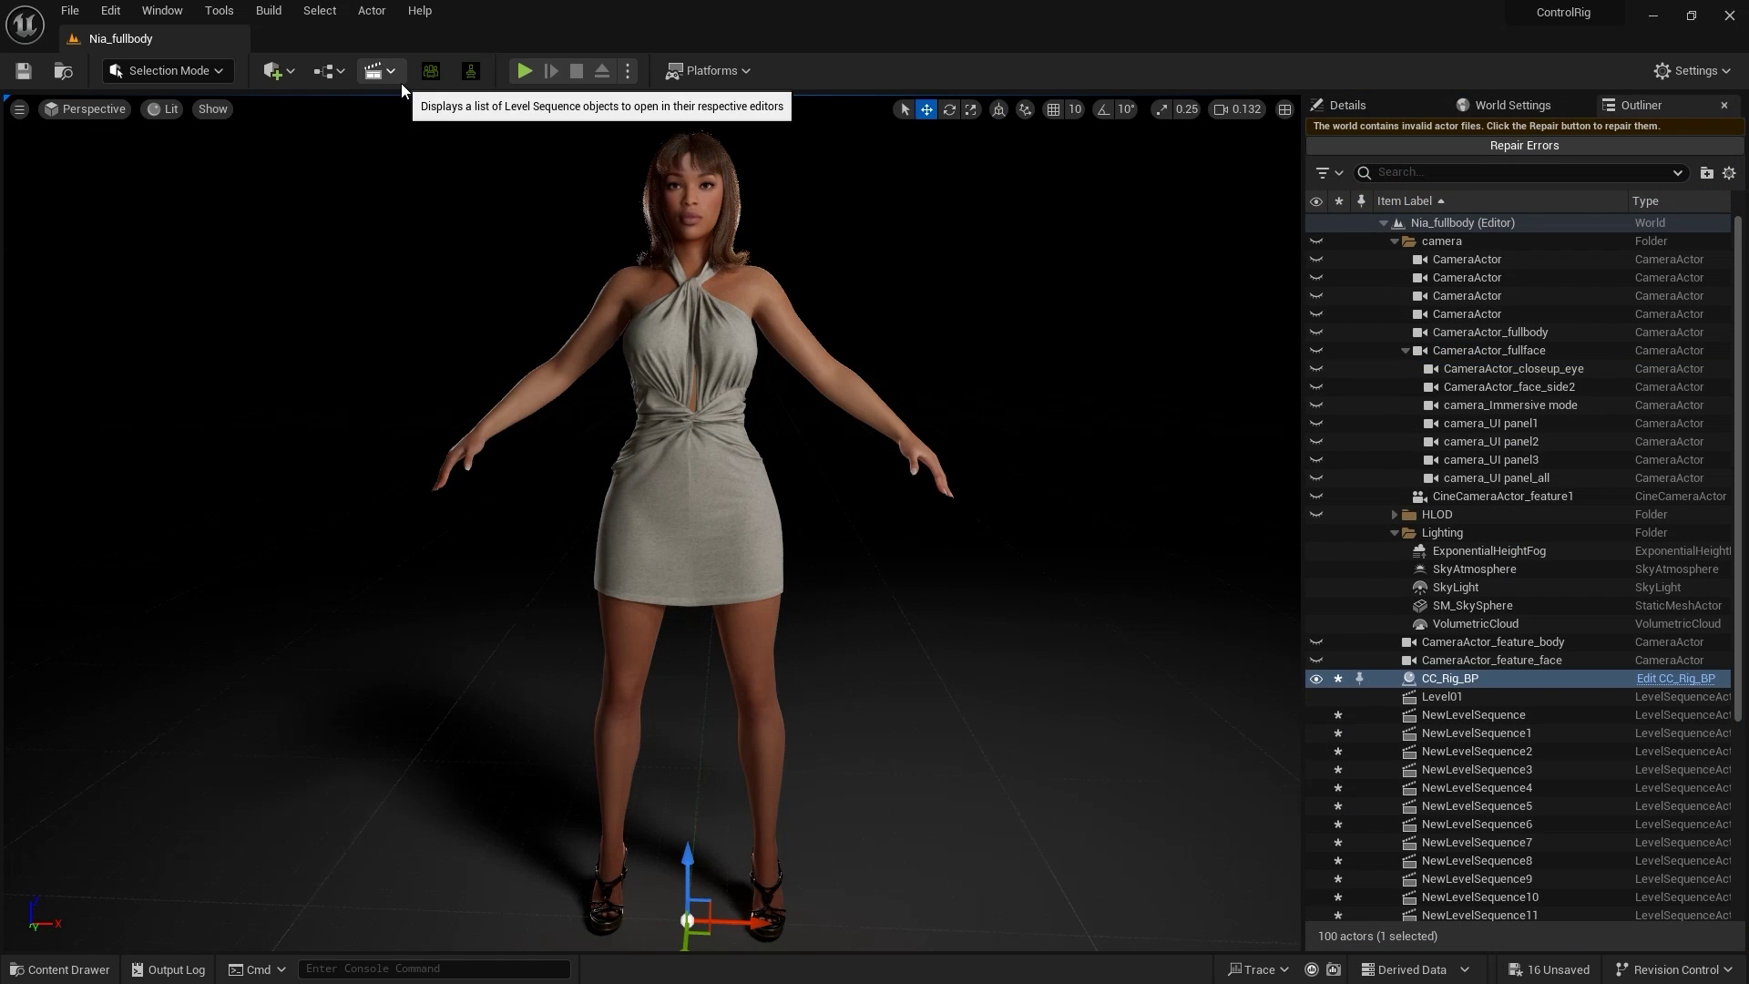
Step: Add a NewLevelSequence and save it into a new Sequence folder
click(379, 71)
click(565, 120)
right_click(1042, 319)
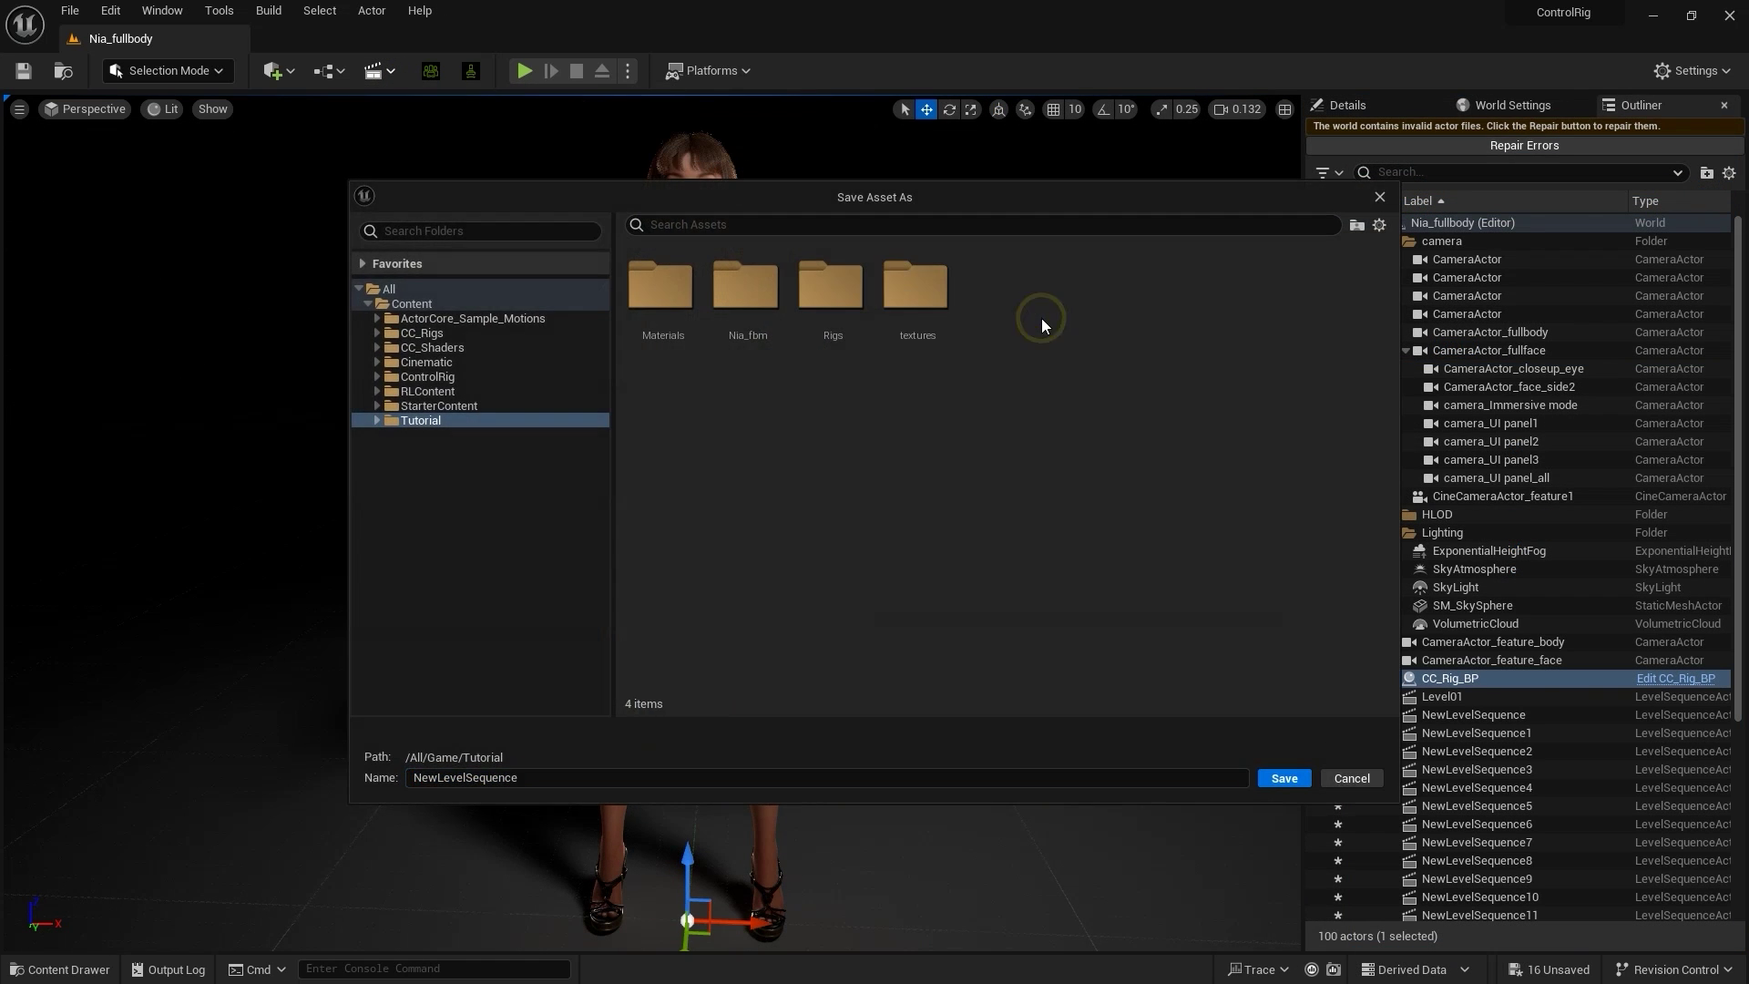
click(1117, 360)
text(Sequence)
key(Return)
double_click(928, 299)
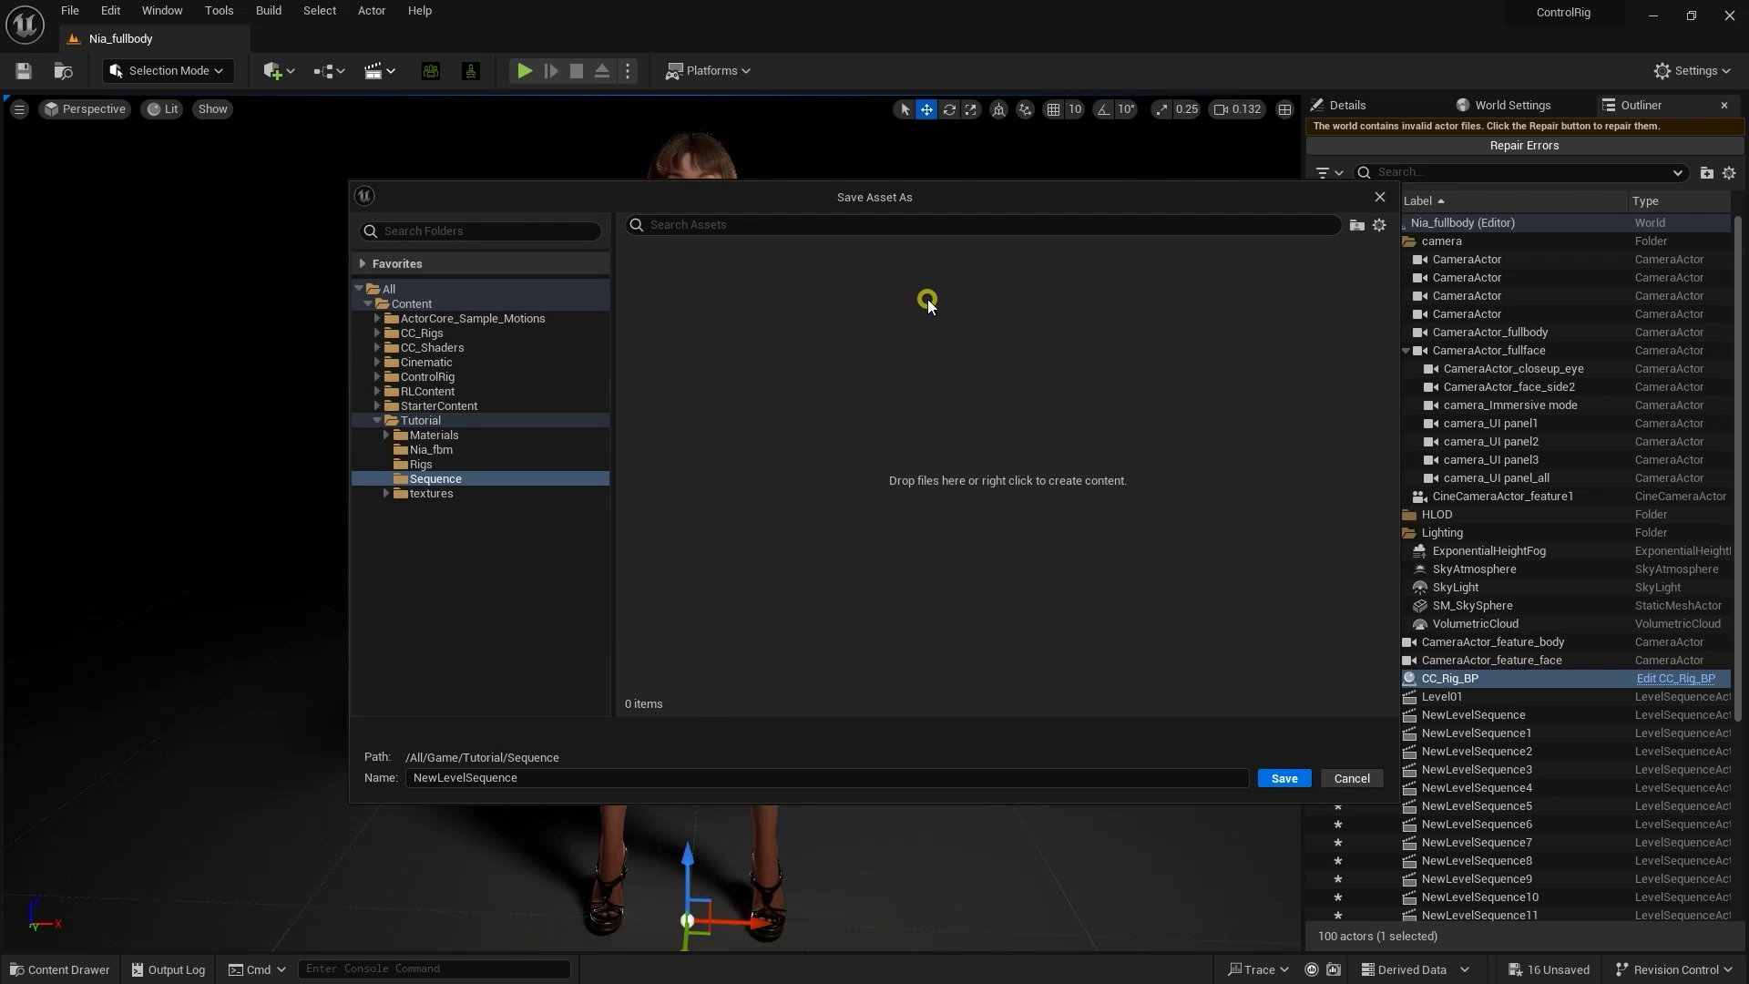
click(1284, 778)
Step: Add the CC_Rig_BP actor to the sequencer
scroll(707, 496, down, 4)
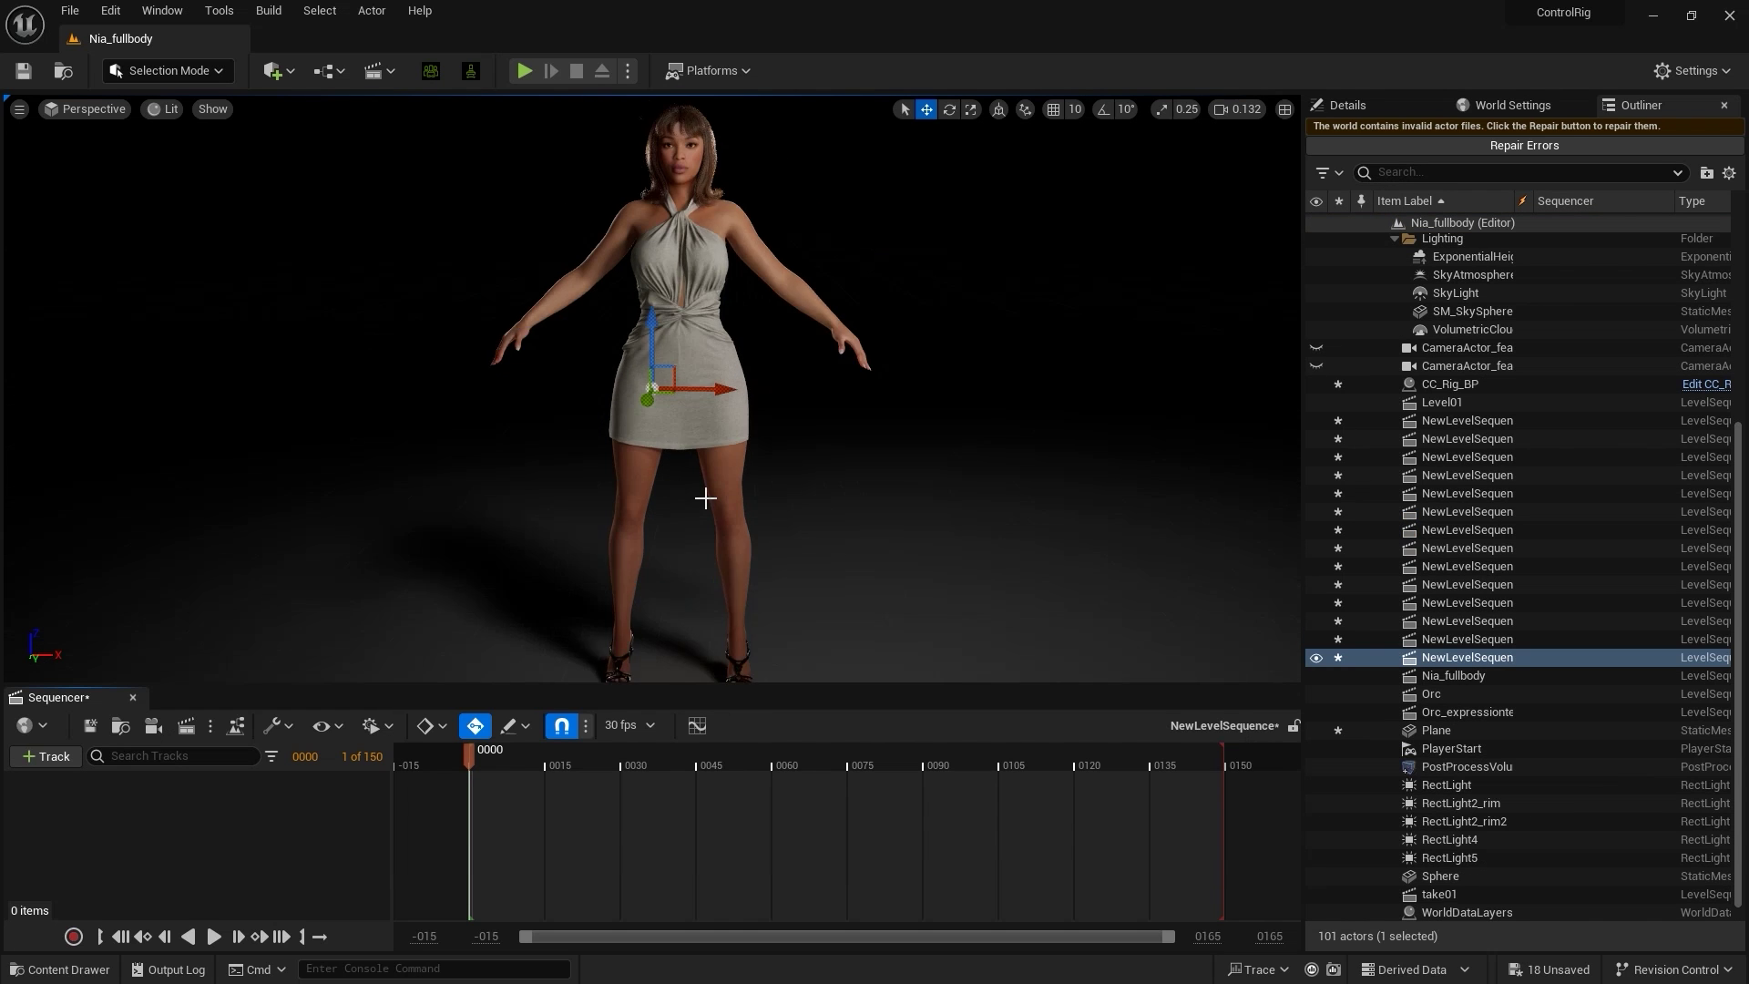
click(646, 444)
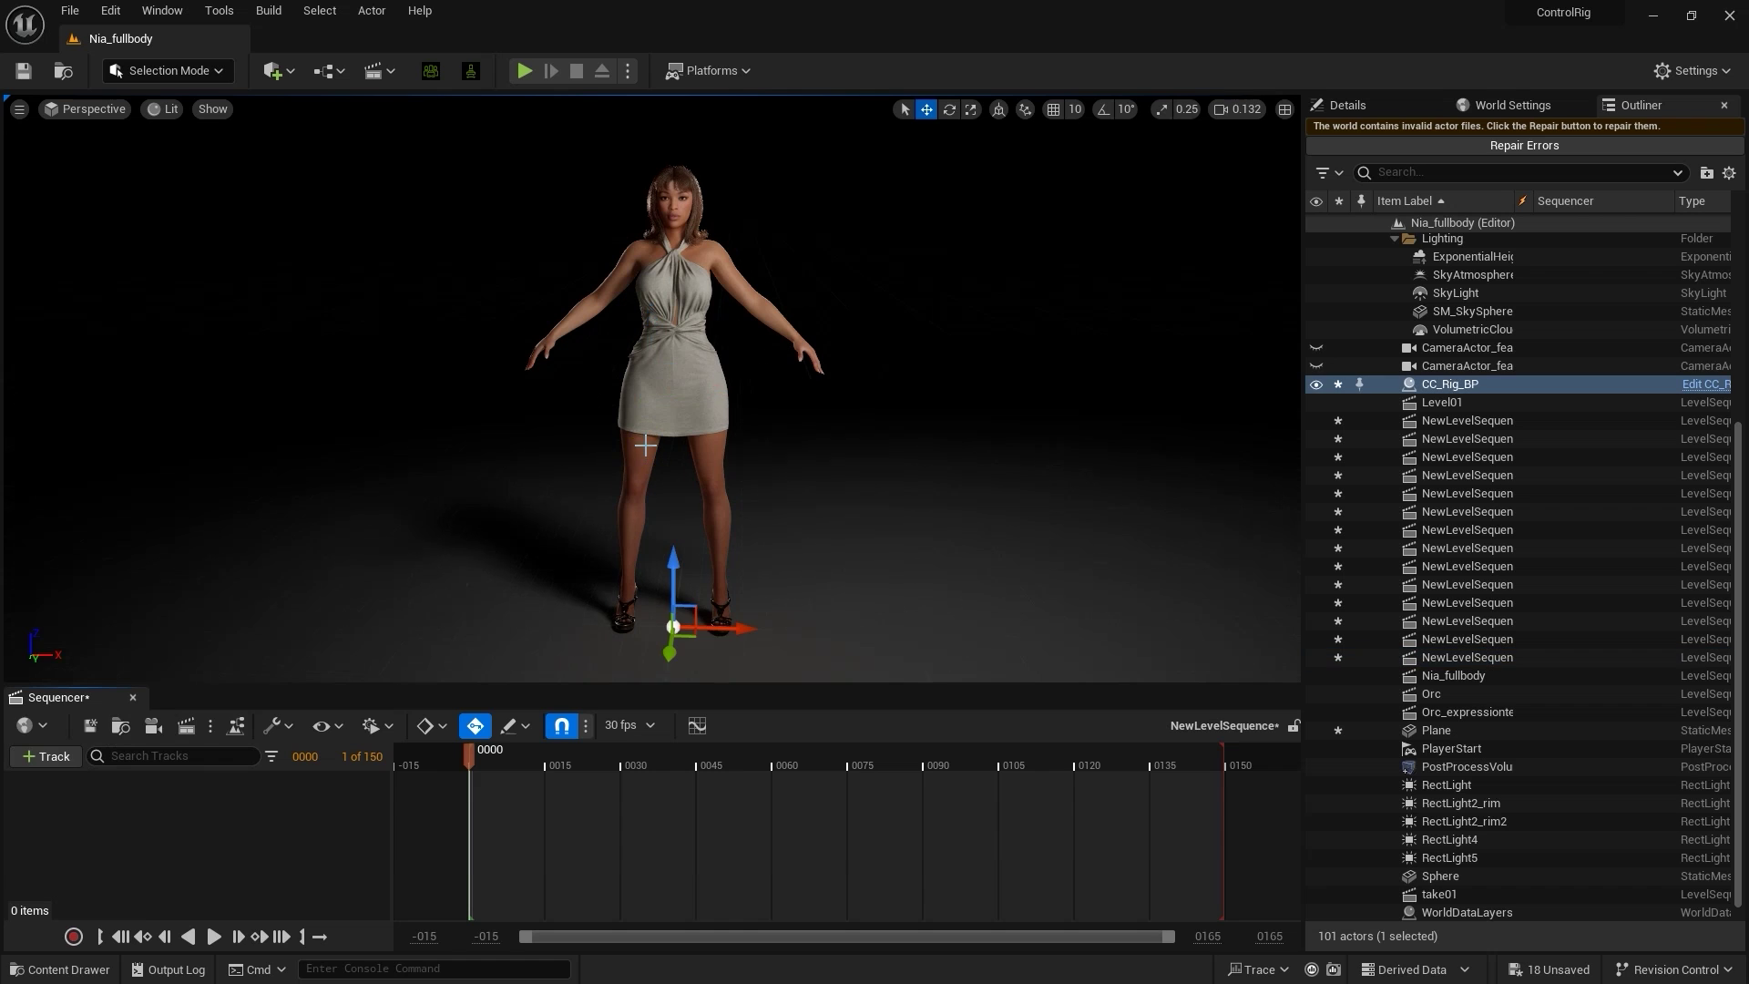
click(66, 754)
mouse_move(246, 456)
click(452, 457)
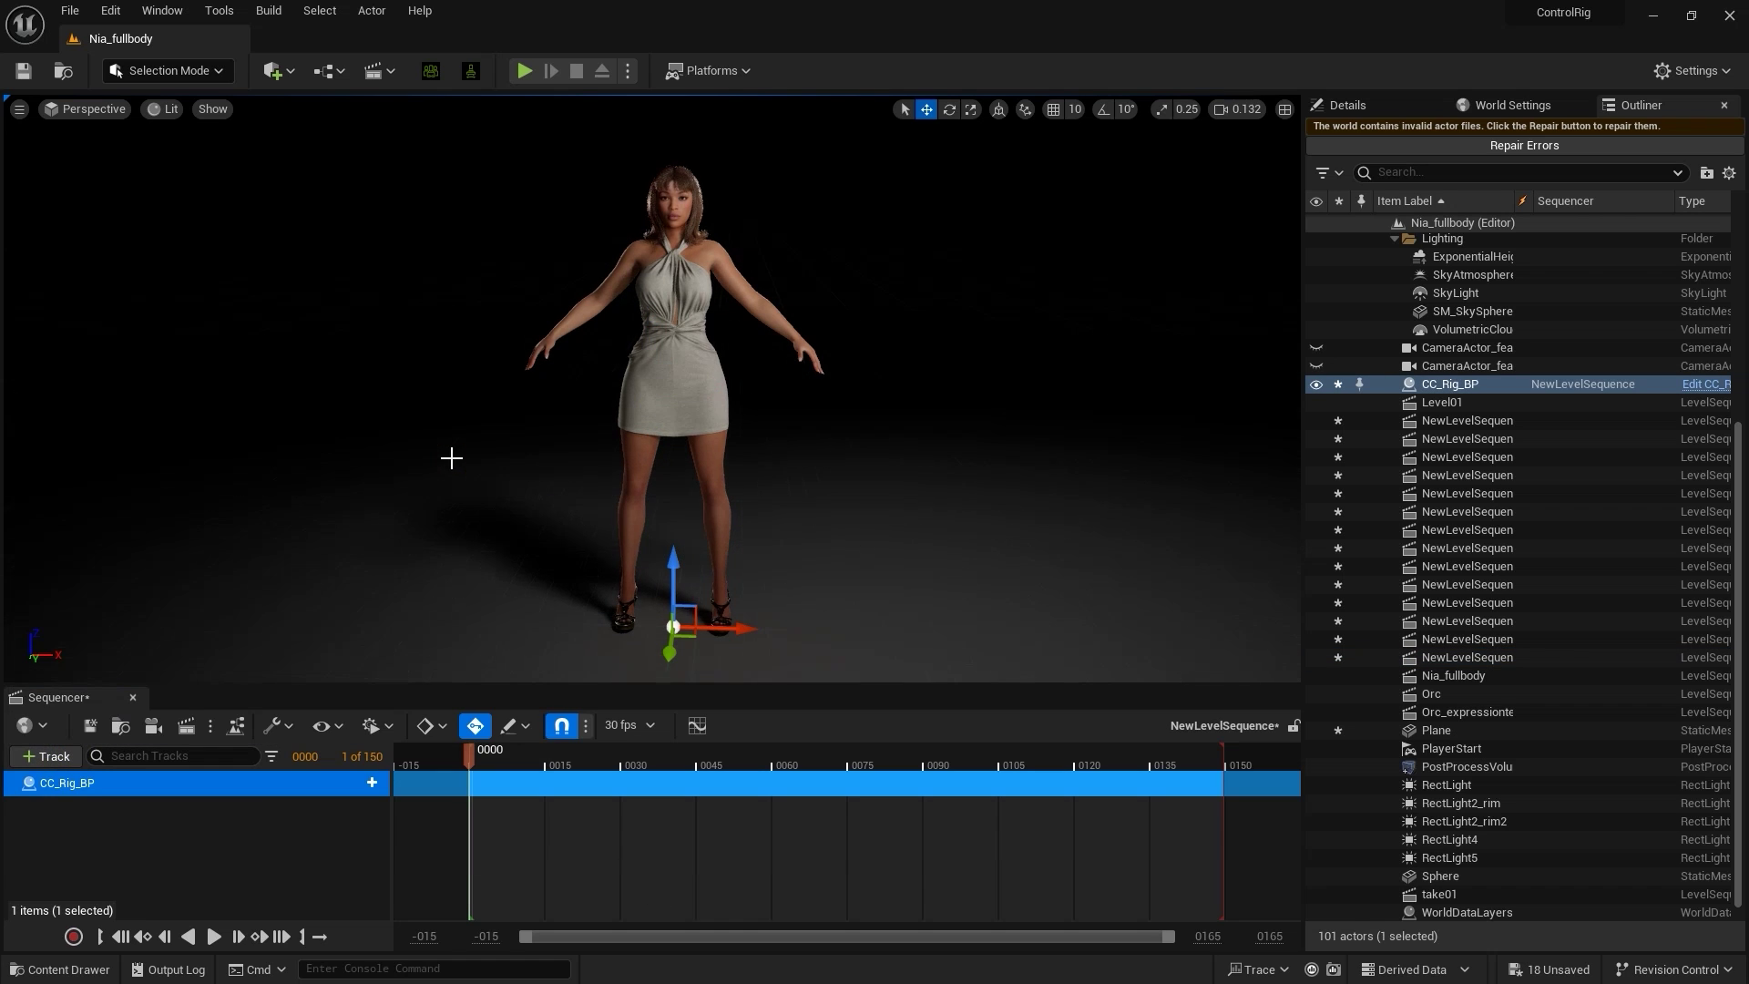
Step: Add an asset-based CC_Body_Rig control rig track under CC_Rig_BP, unfiltered by skeleton
click(372, 784)
mouse_move(461, 655)
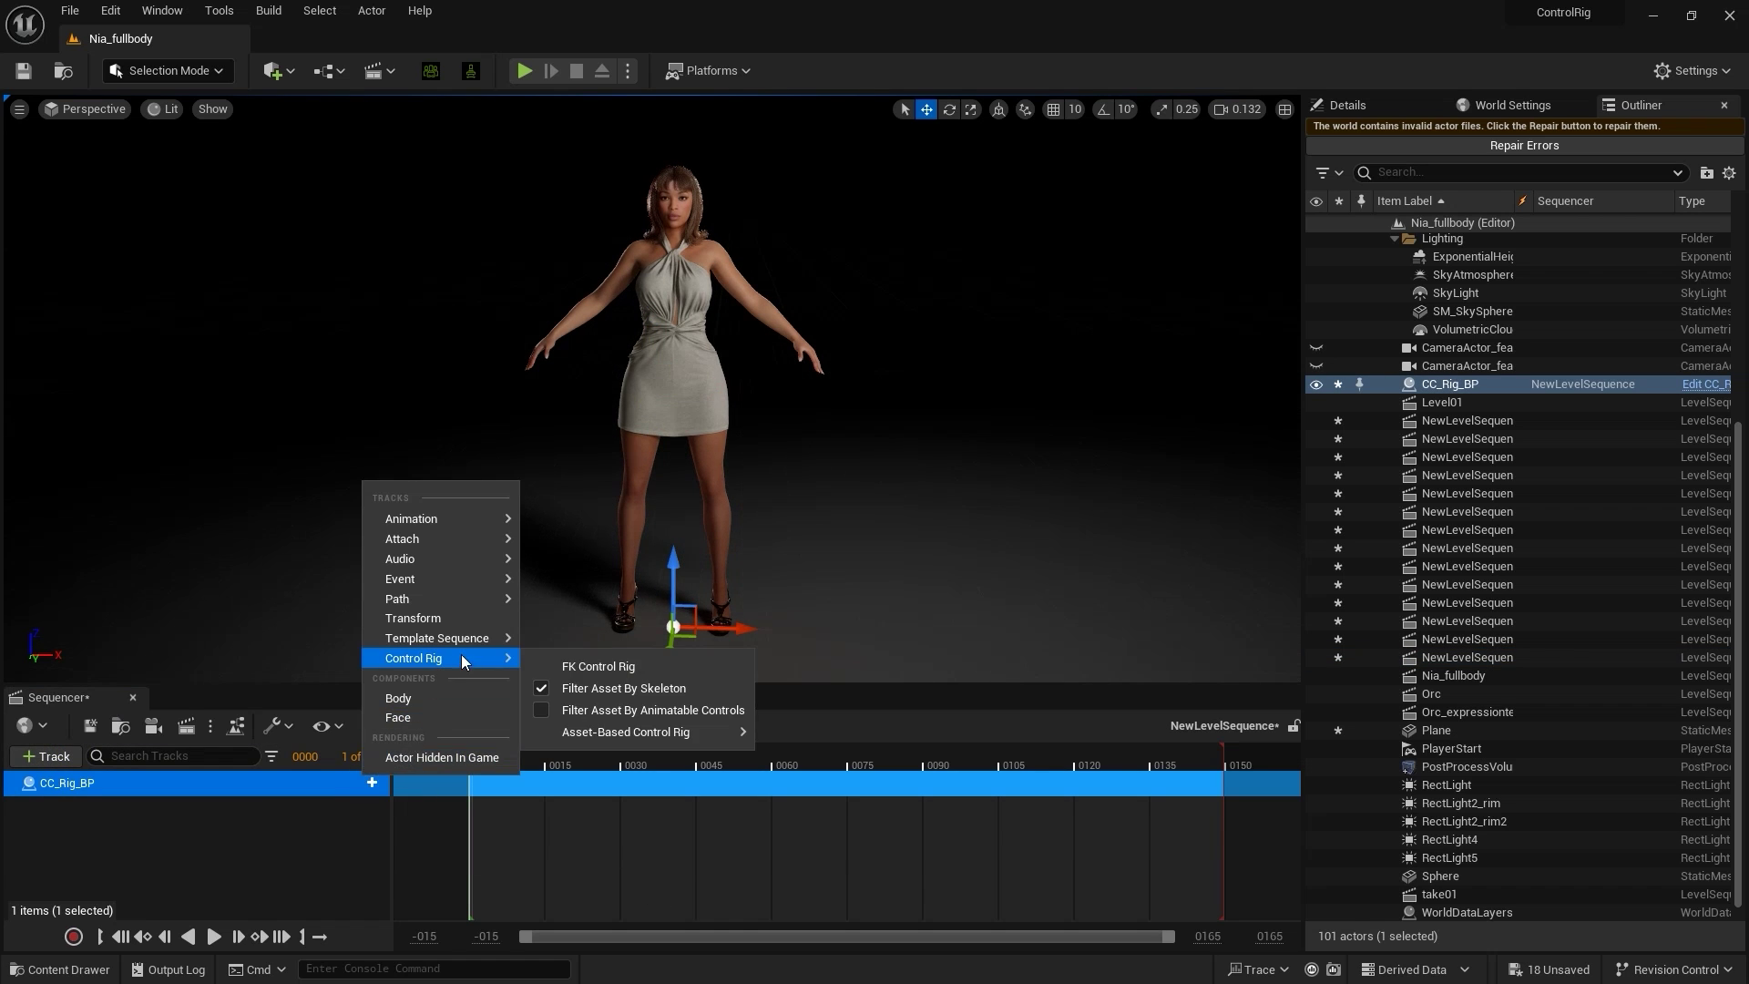
click(541, 689)
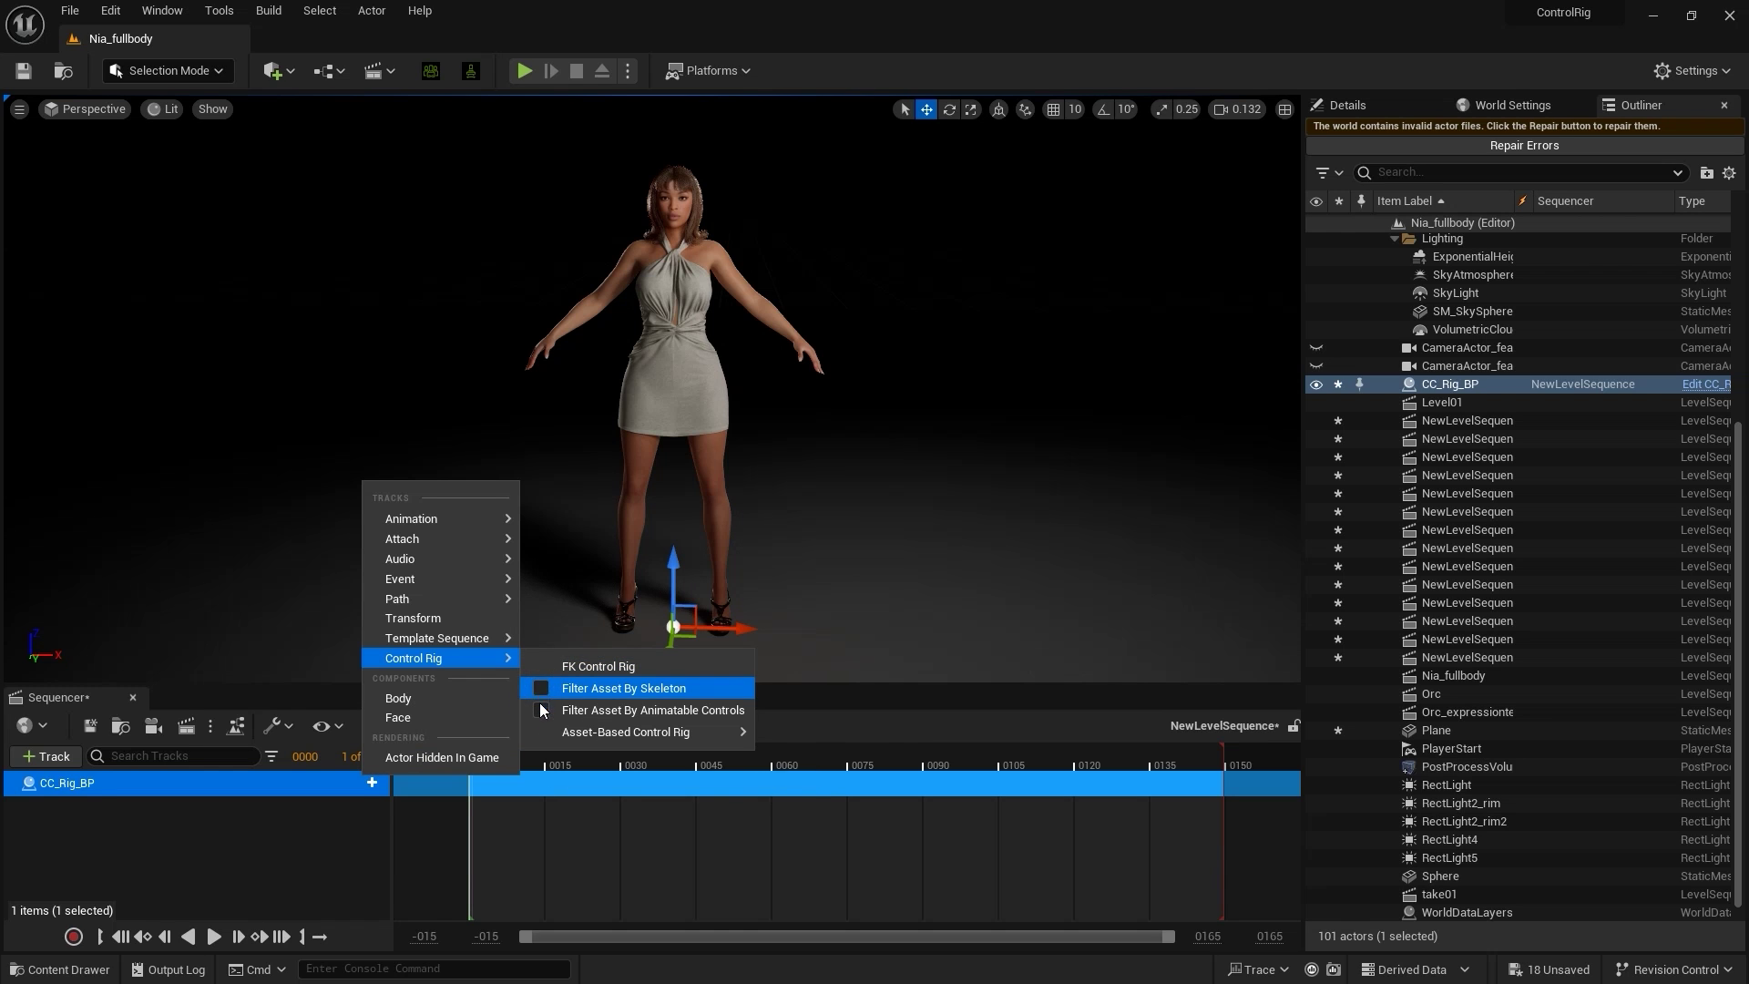
mouse_move(546, 733)
click(870, 765)
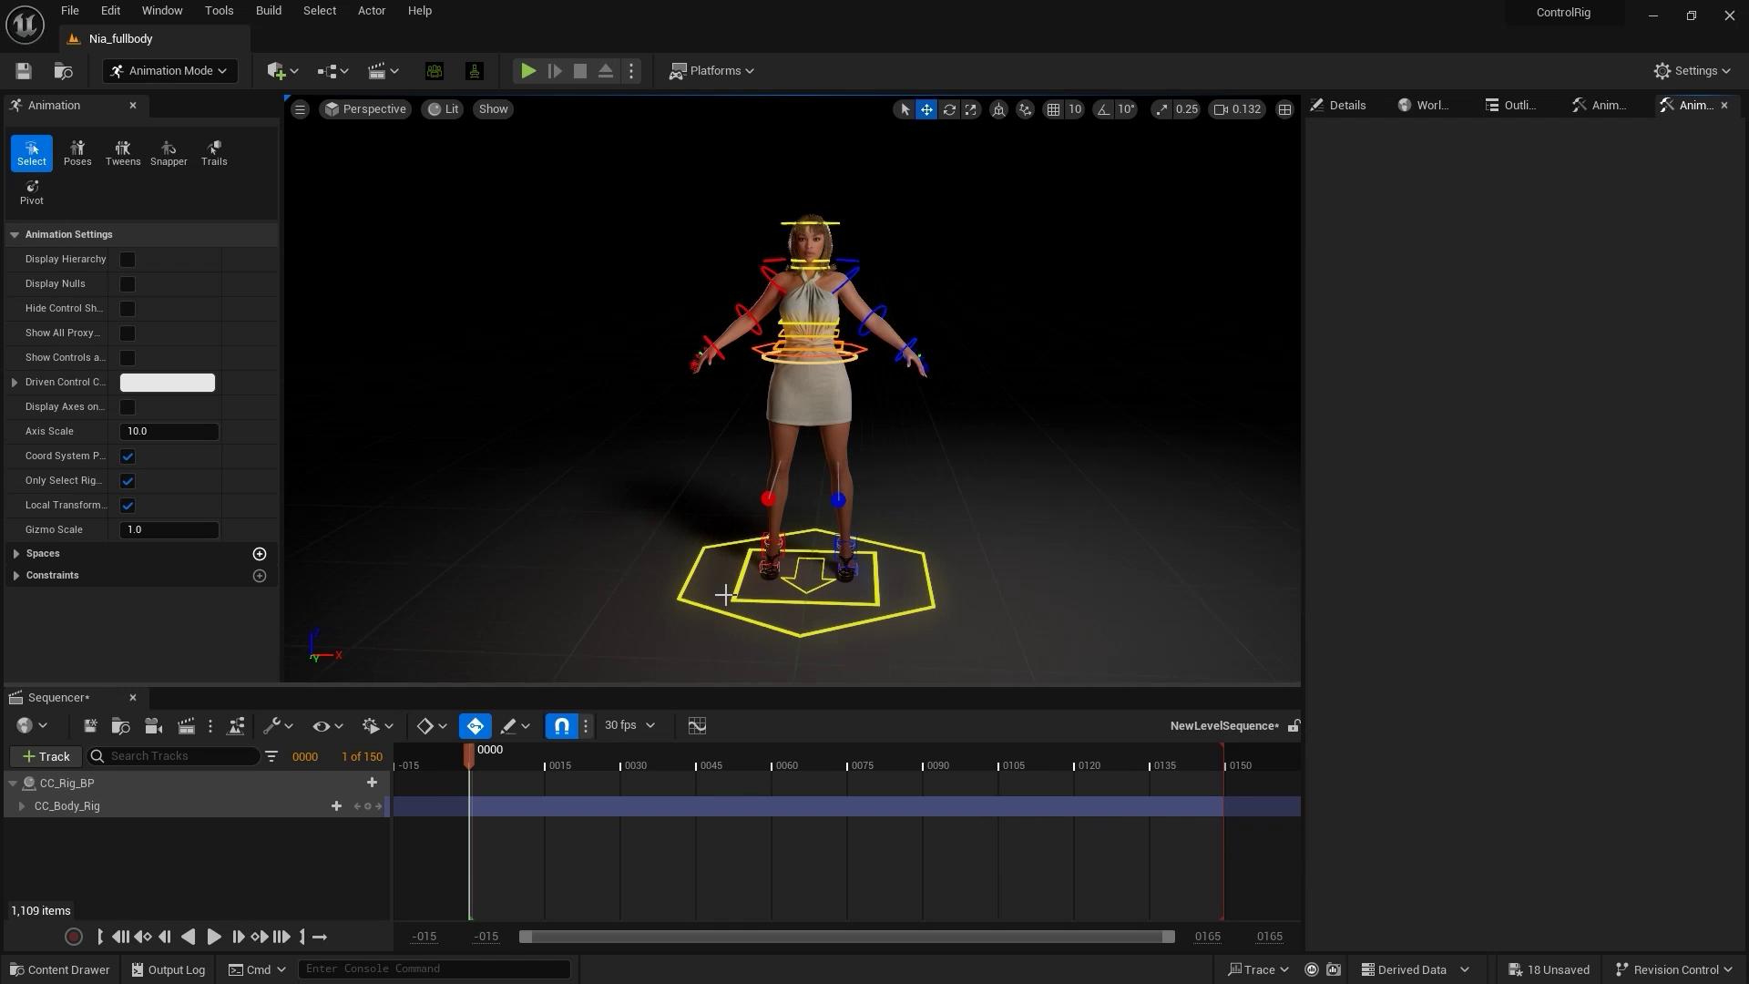
click(61, 808)
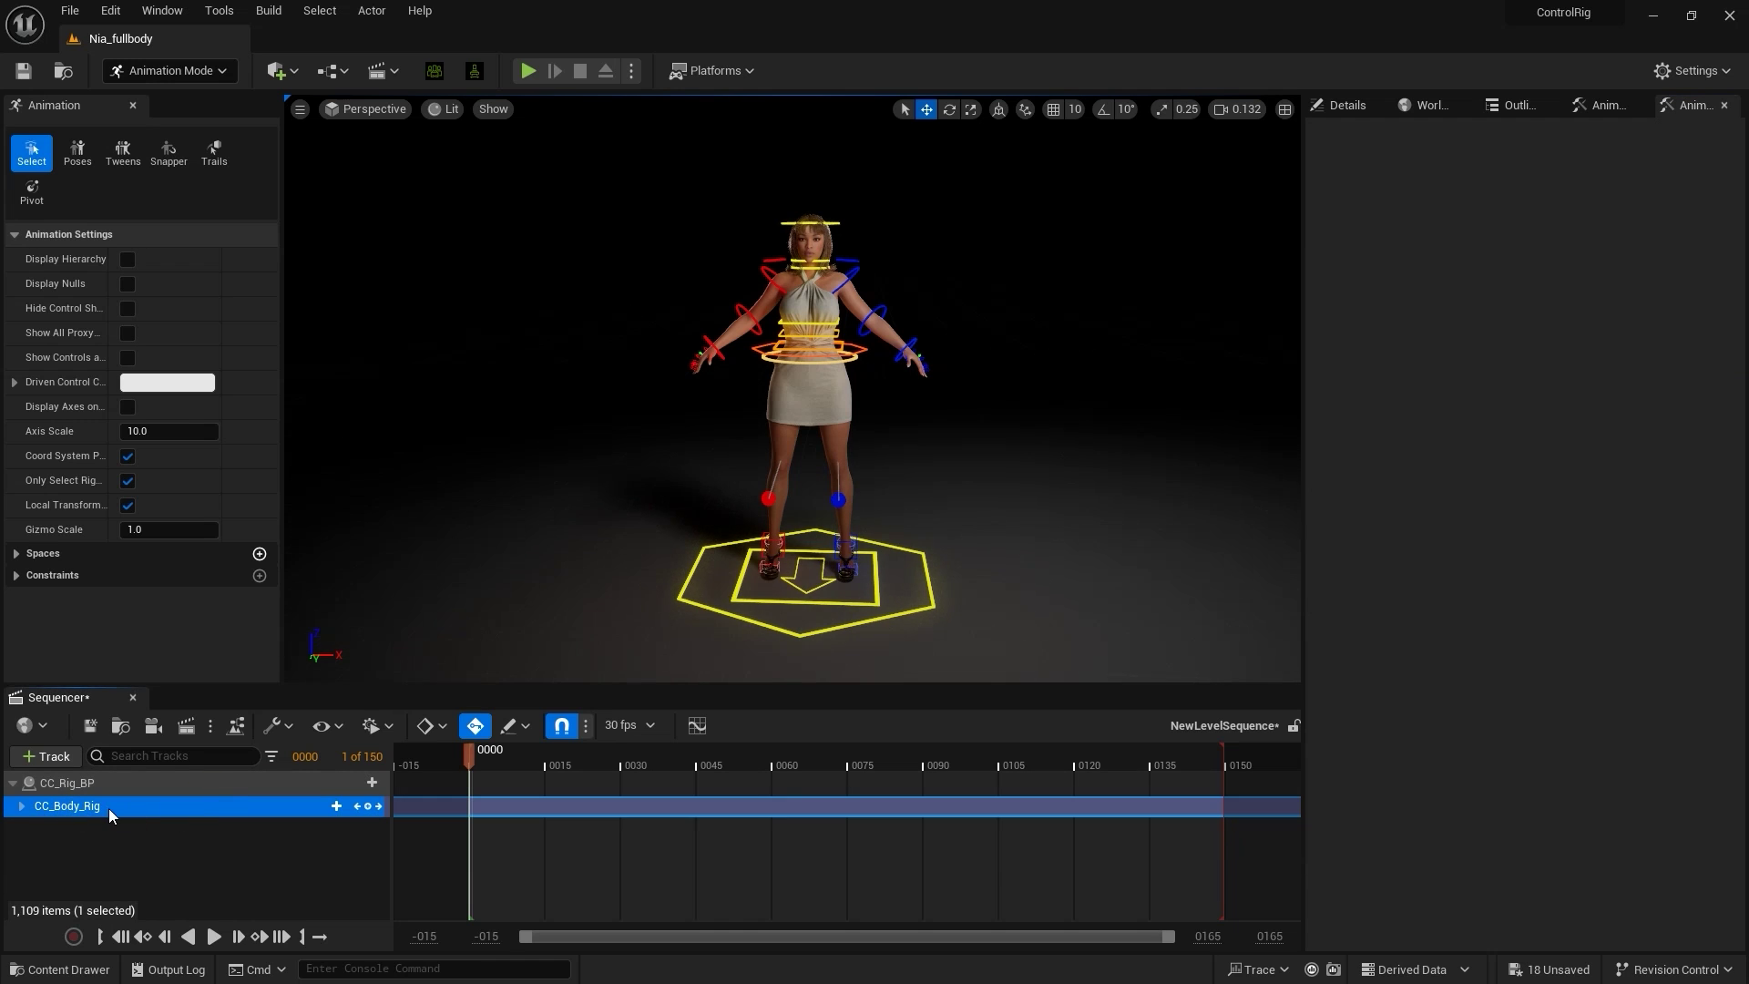
Step: Add a Face component track under CC_Rig_BP
click(373, 783)
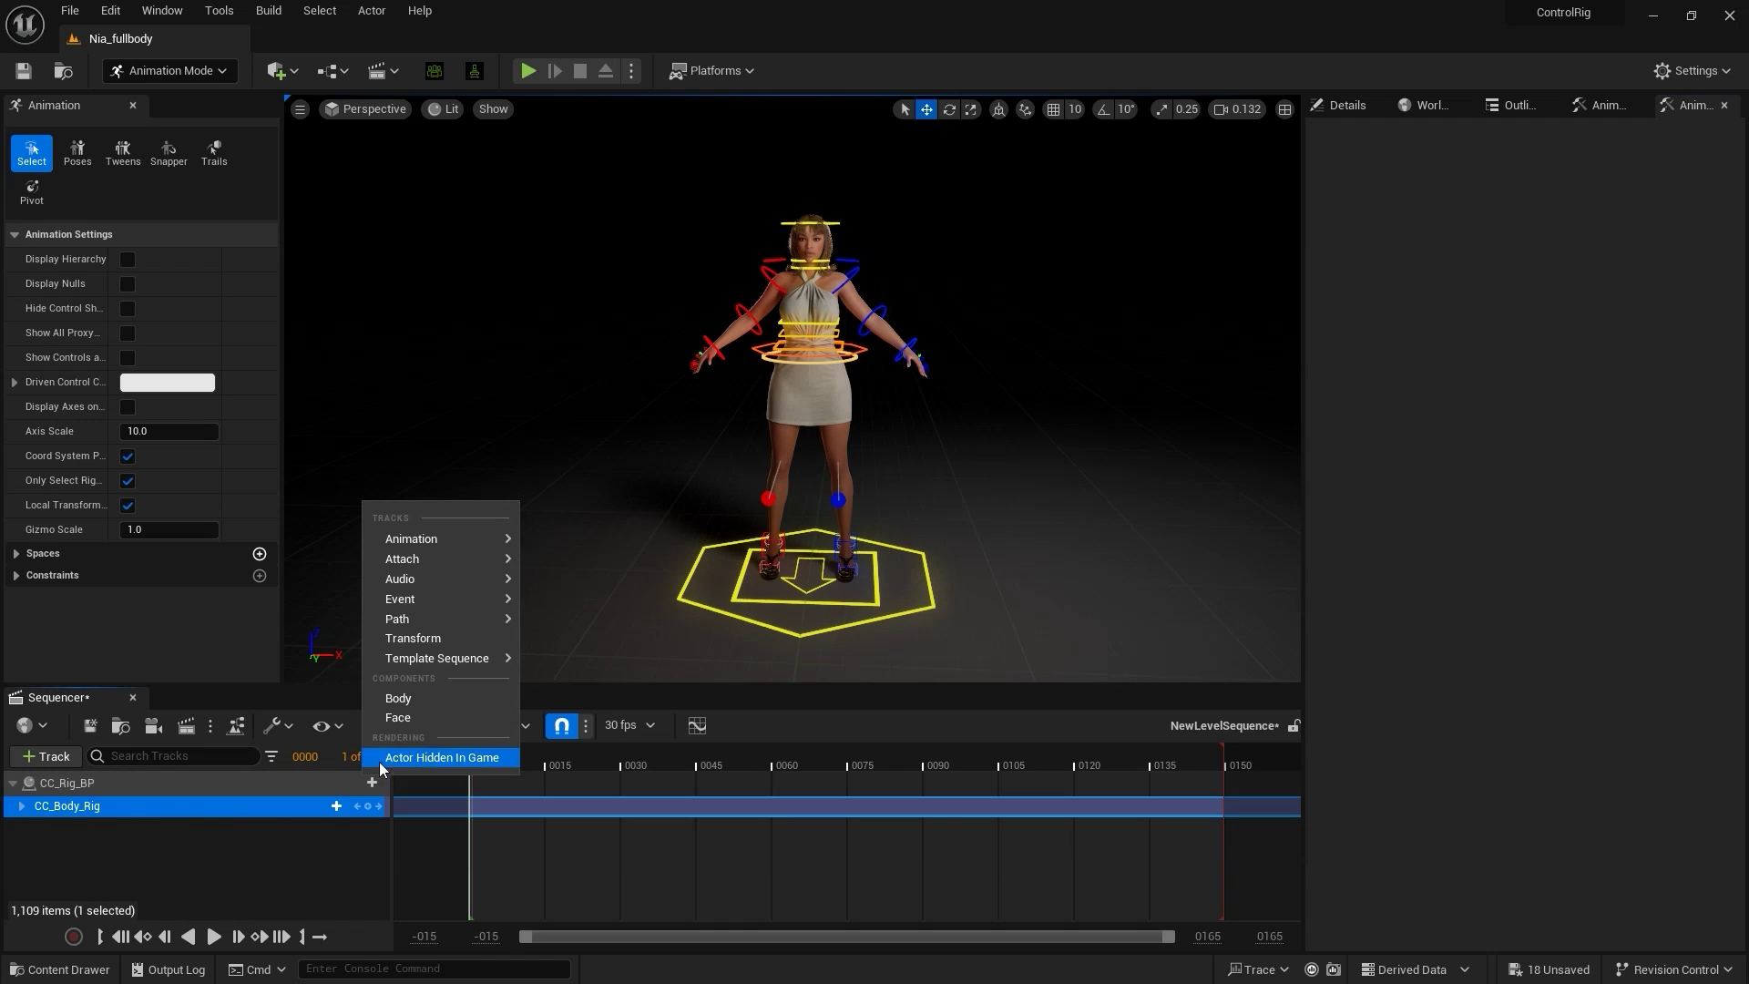
click(446, 717)
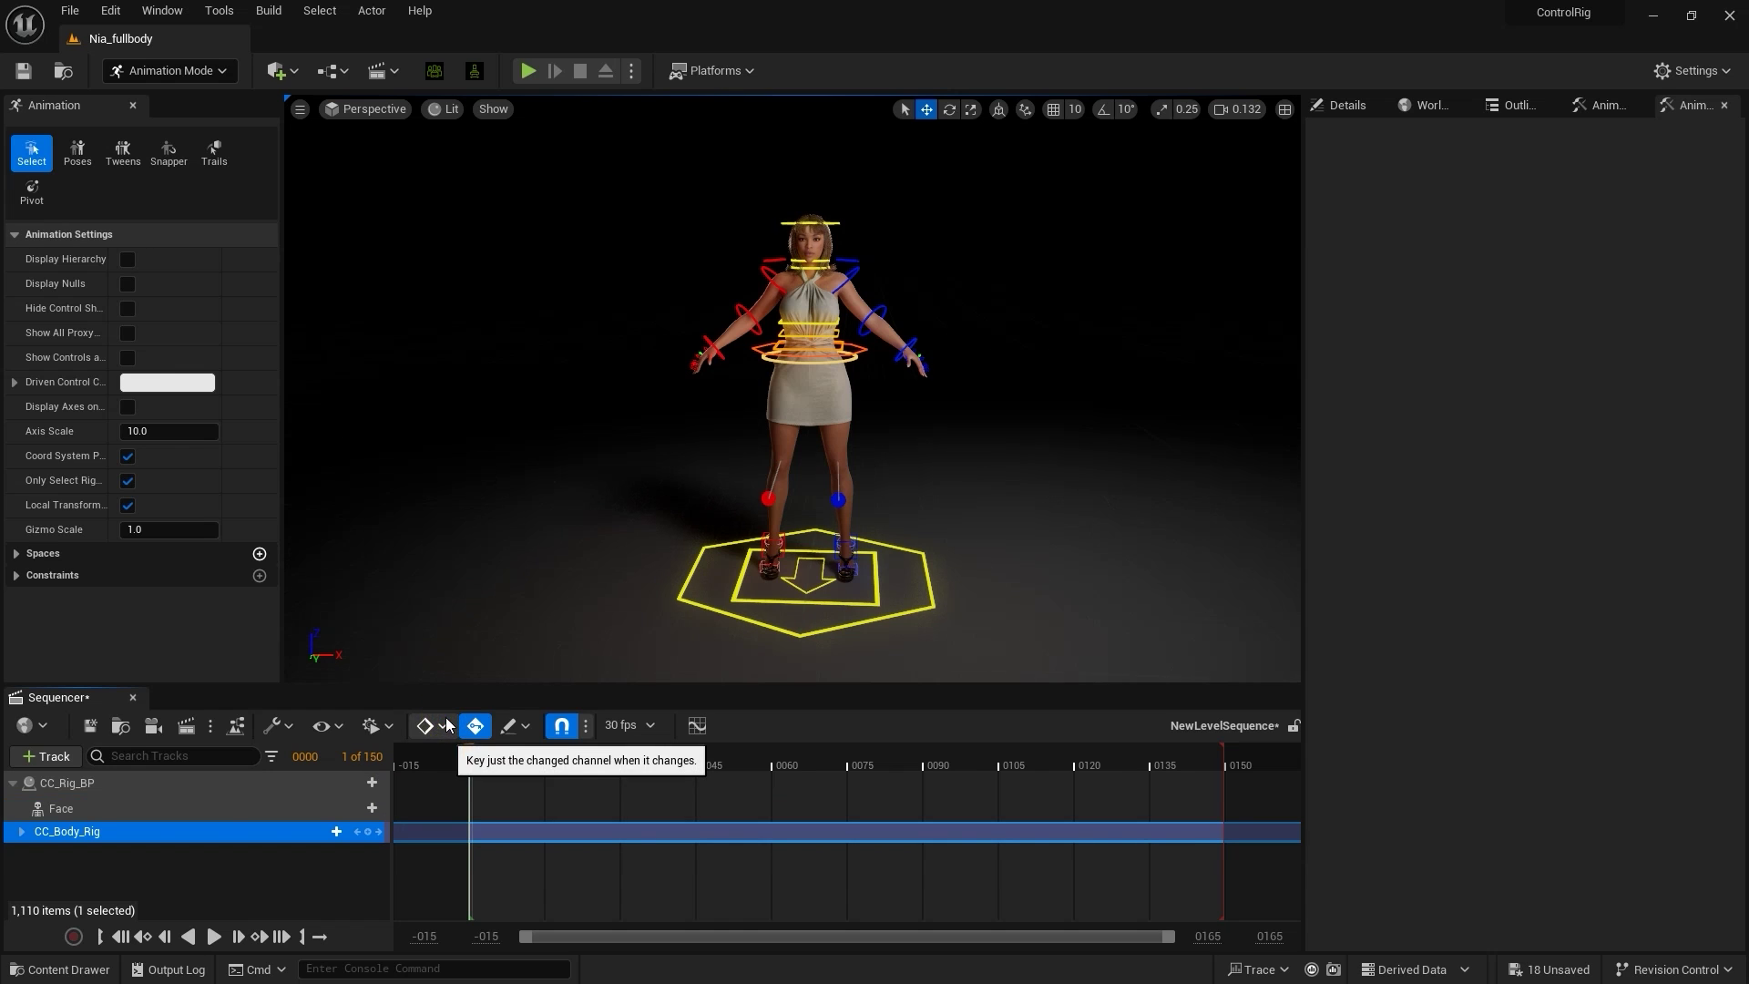
click(231, 808)
Step: Attach the asset-based CC_Face_Rig control rig to the Face track and frame its face controls
click(372, 808)
mouse_move(510, 151)
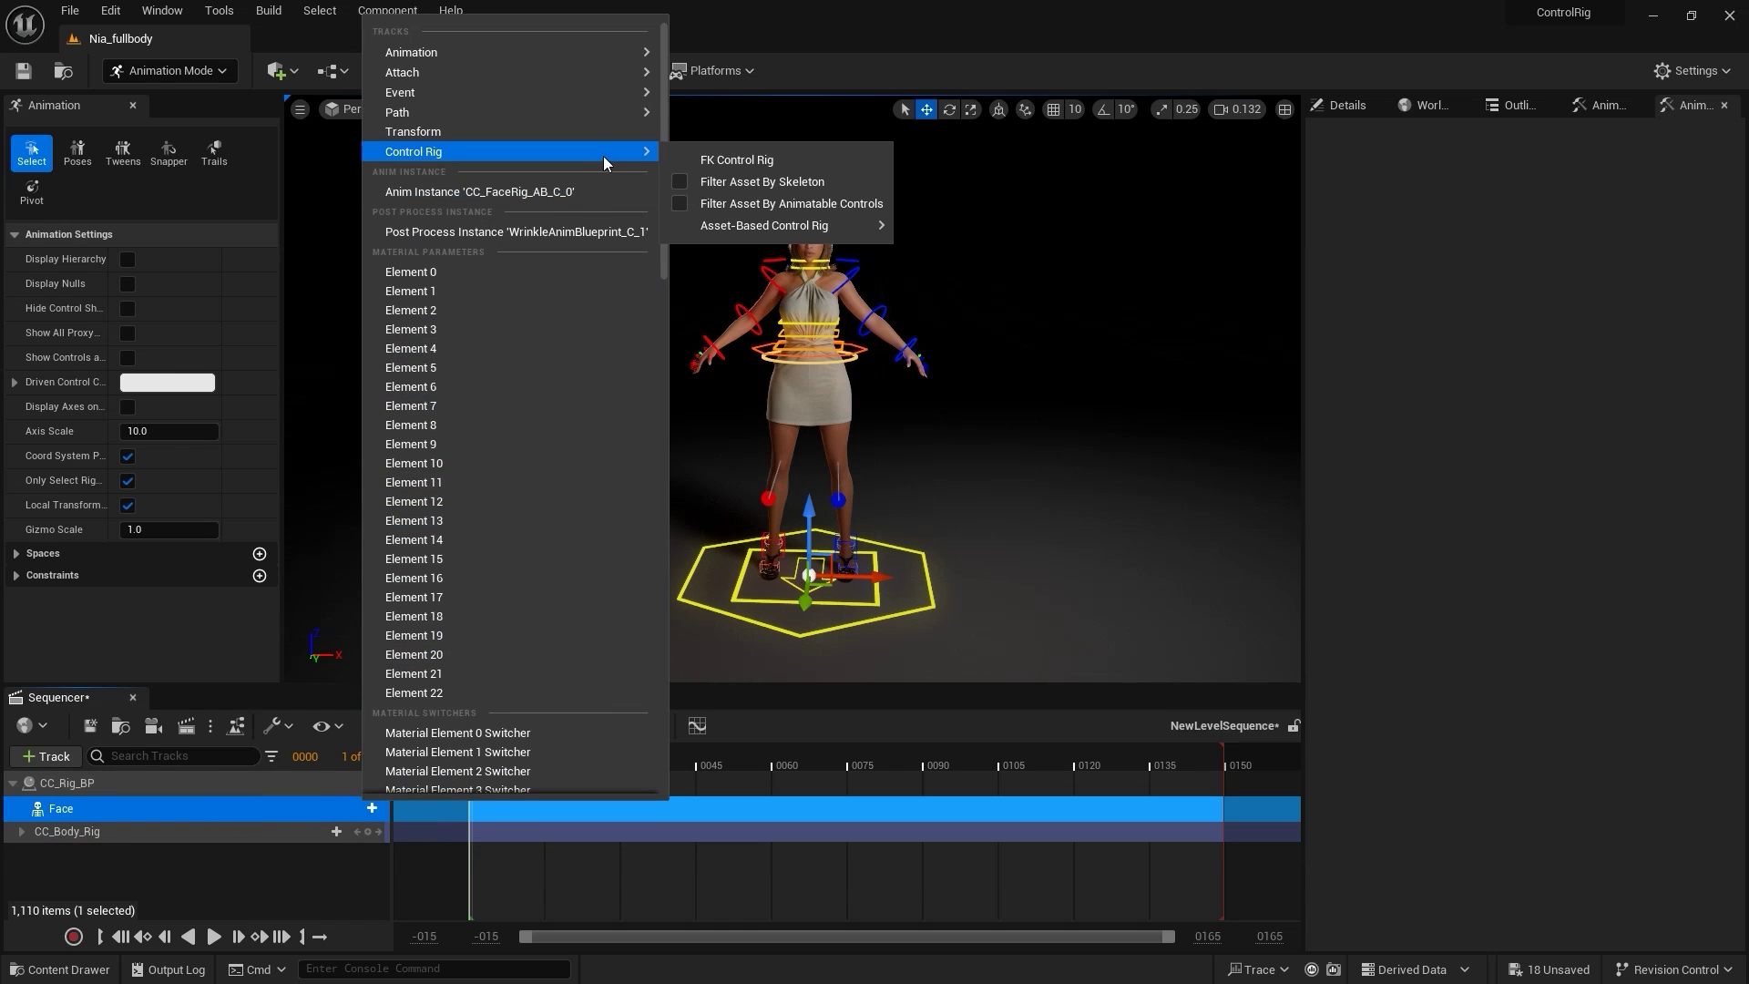
mouse_move(829, 227)
click(965, 277)
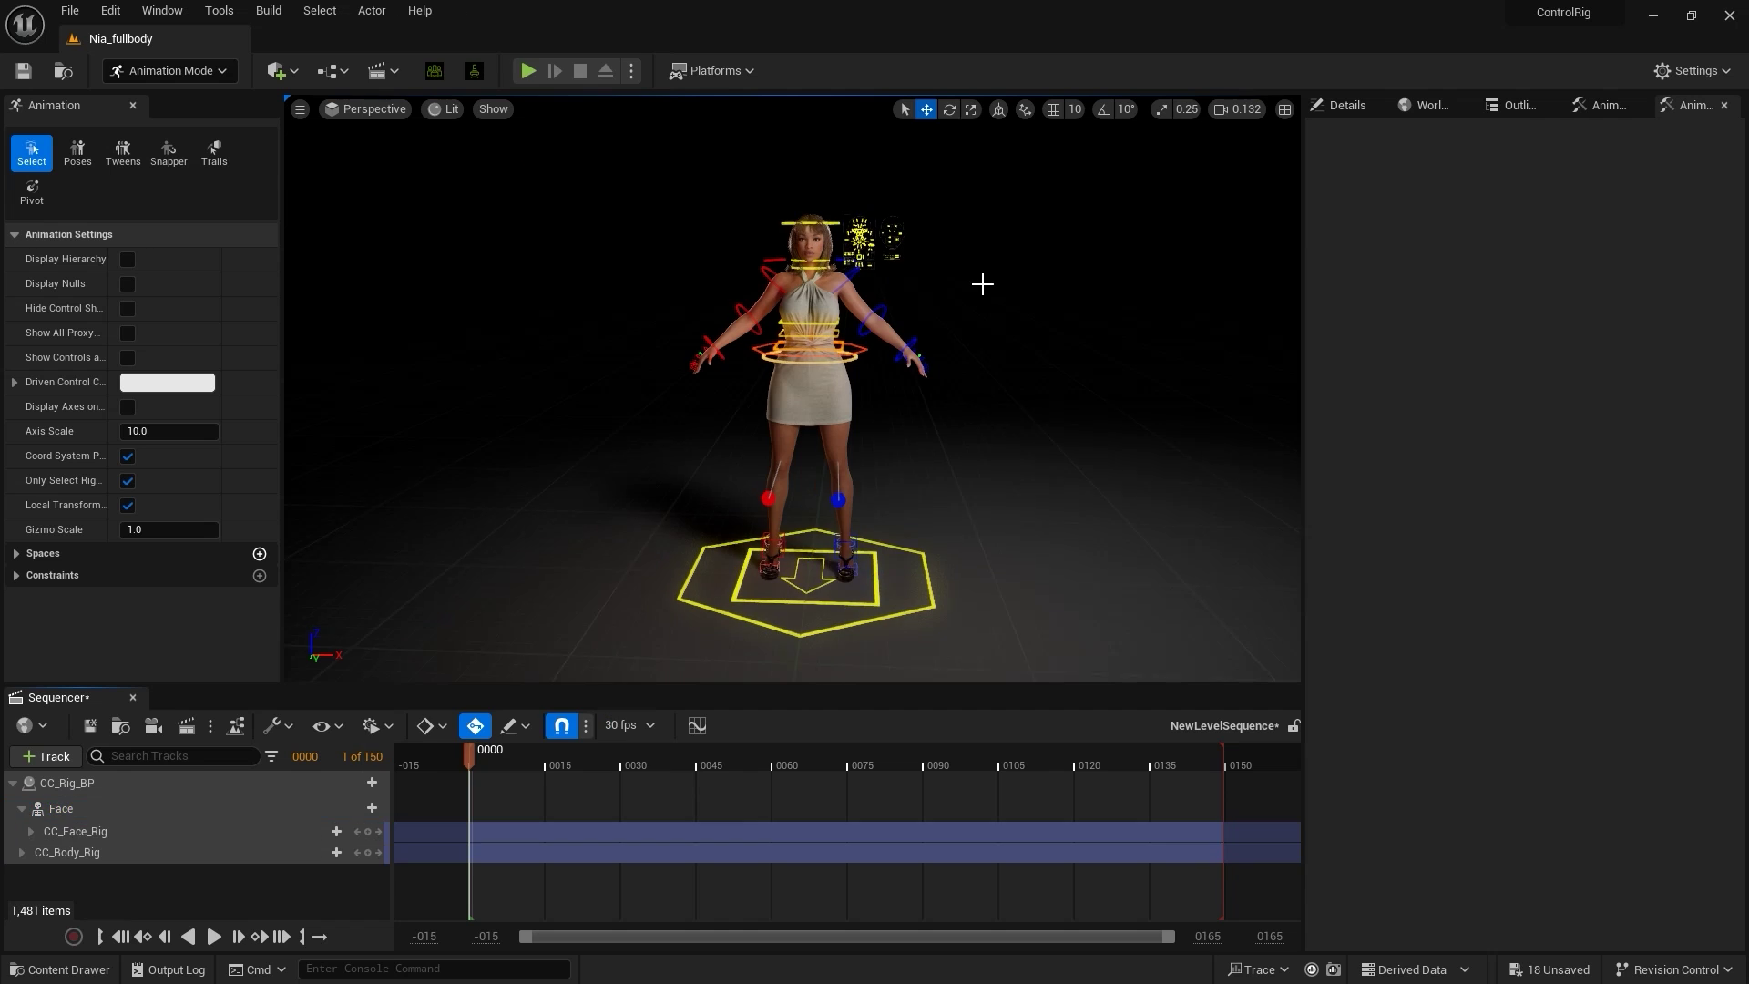
click(156, 831)
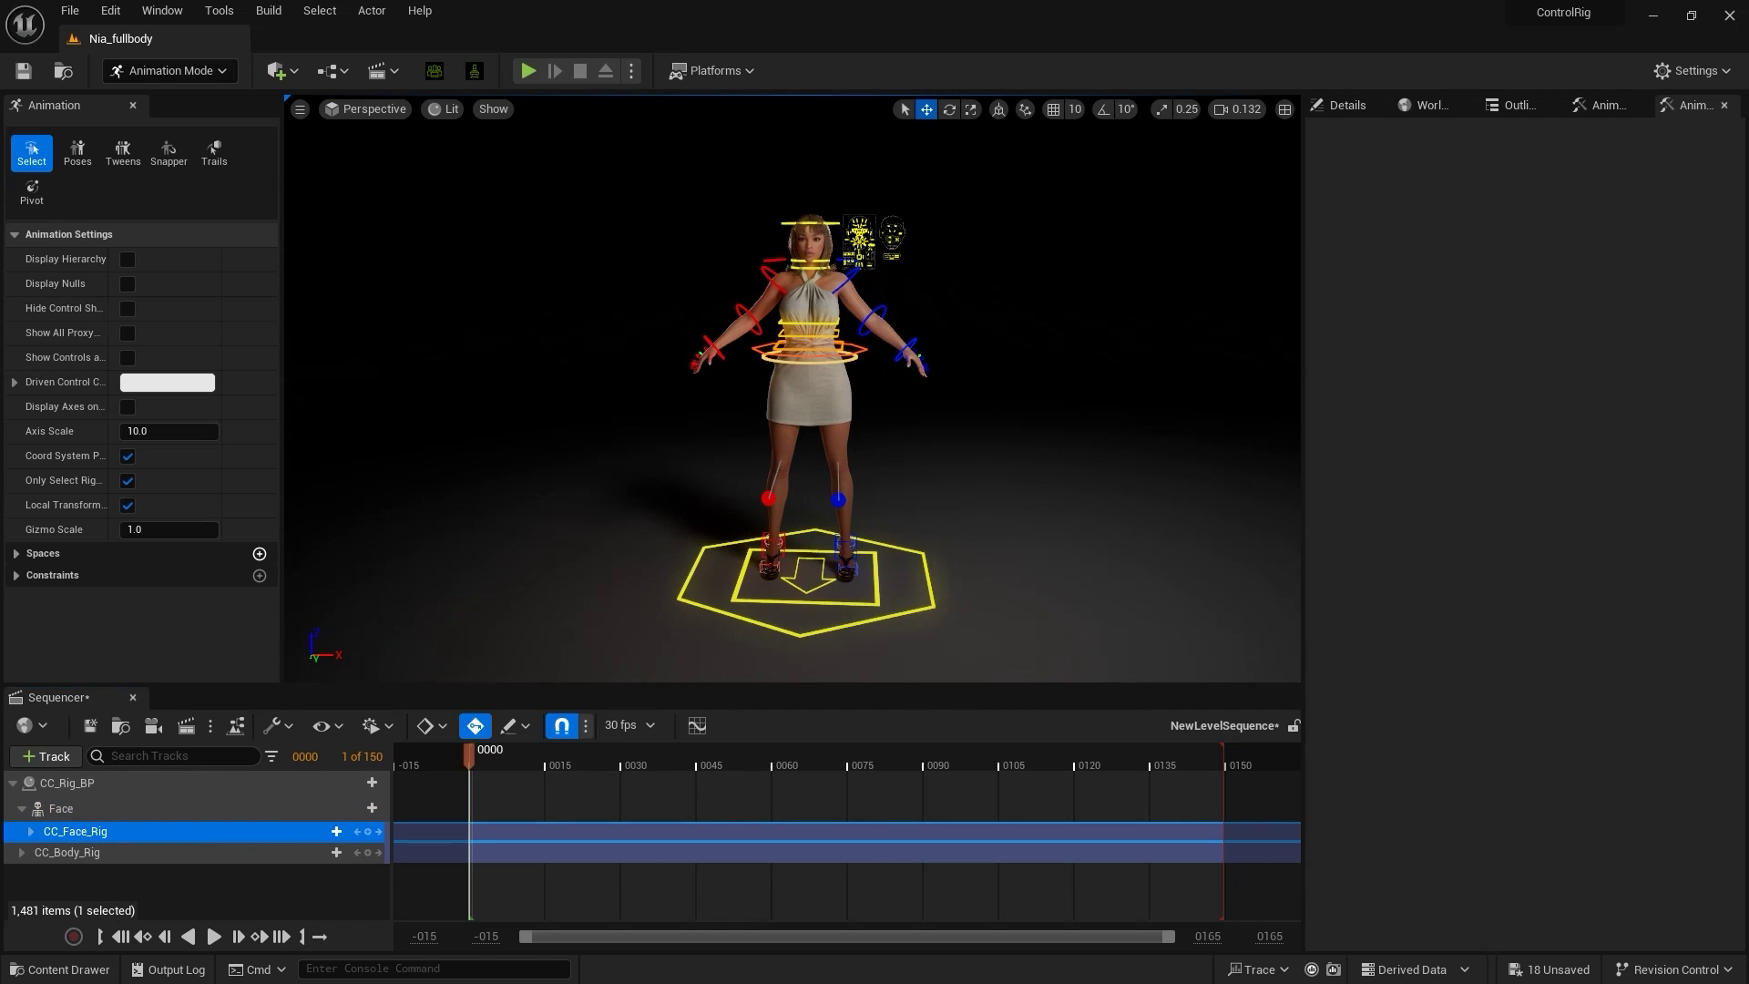
key(f)
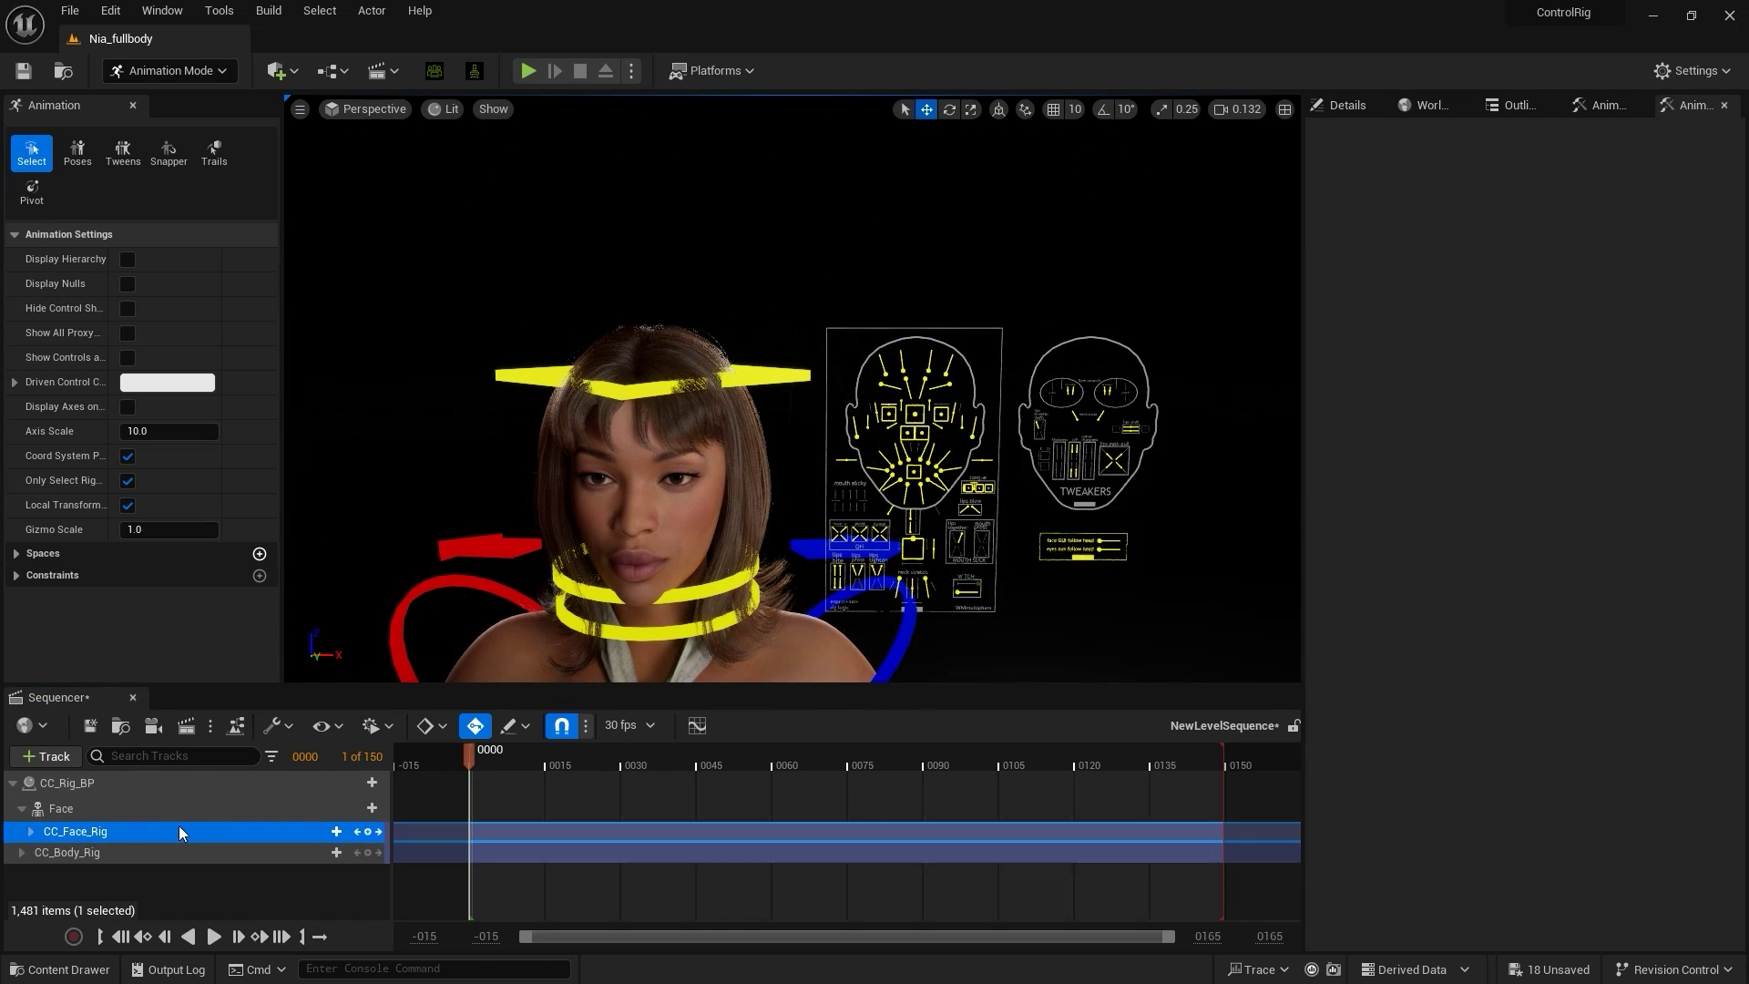
Step: Test the body rig by rotating the right forearm and moving the whole body, undoing both
click(111, 853)
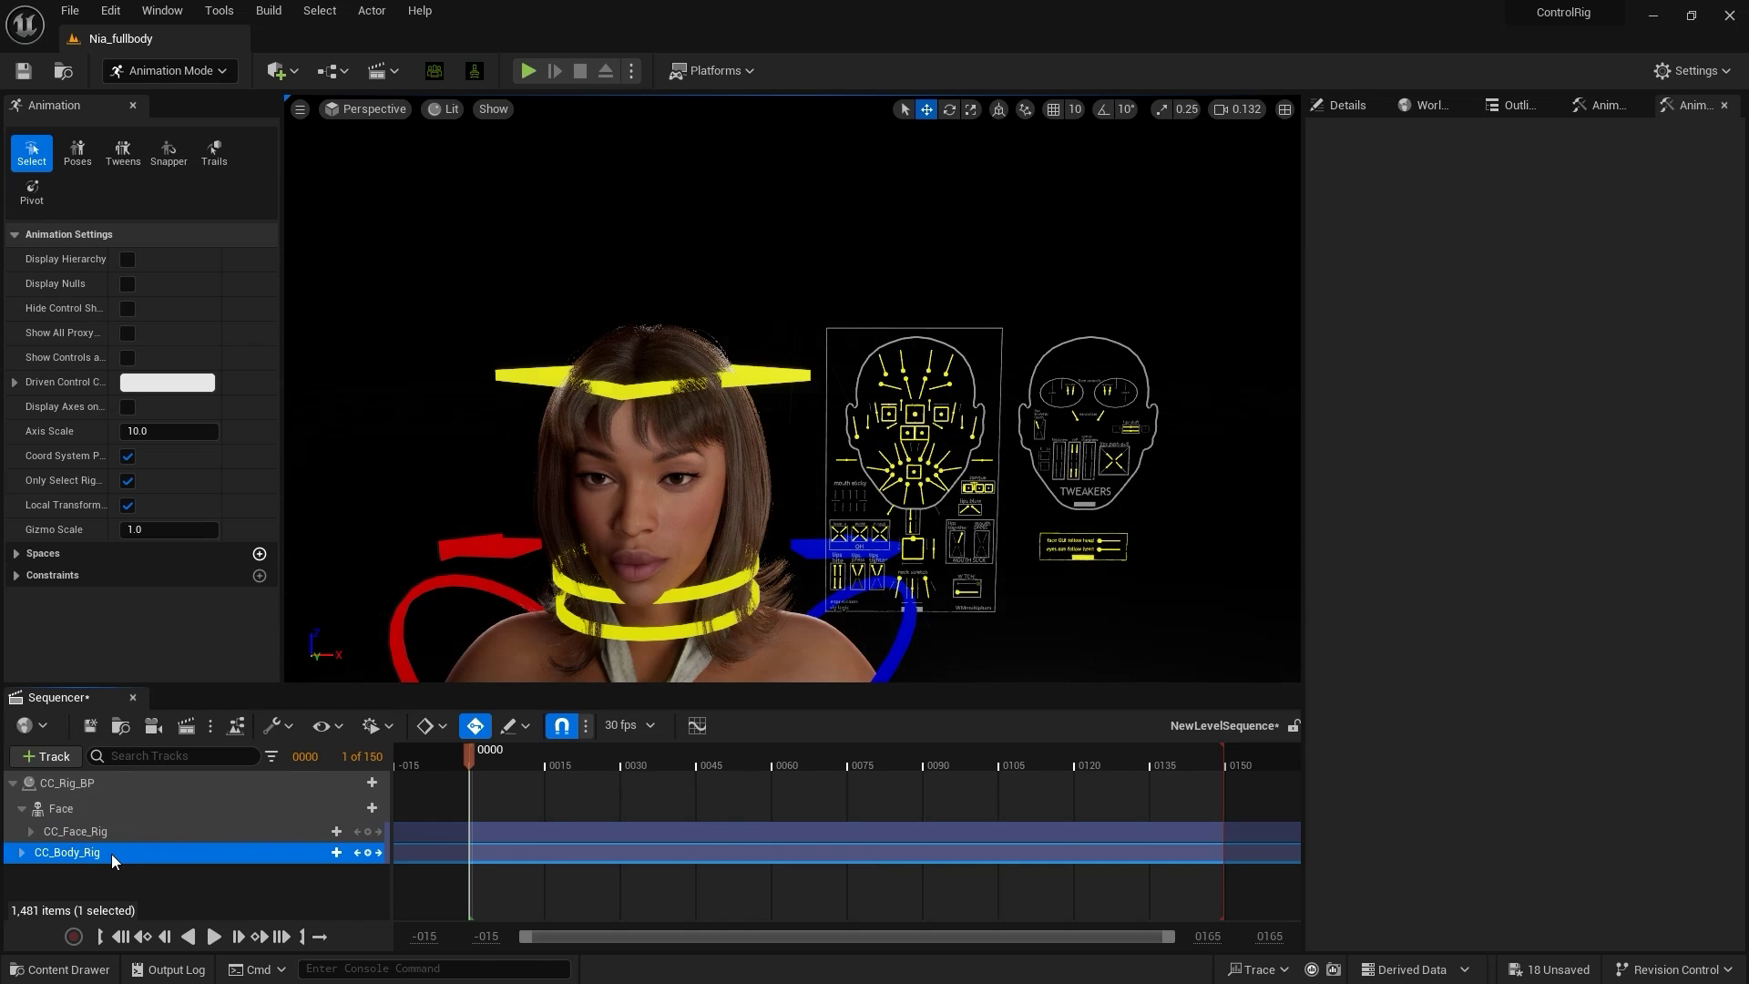
key(f)
click(683, 273)
key(e)
drag(655, 281, 659, 286)
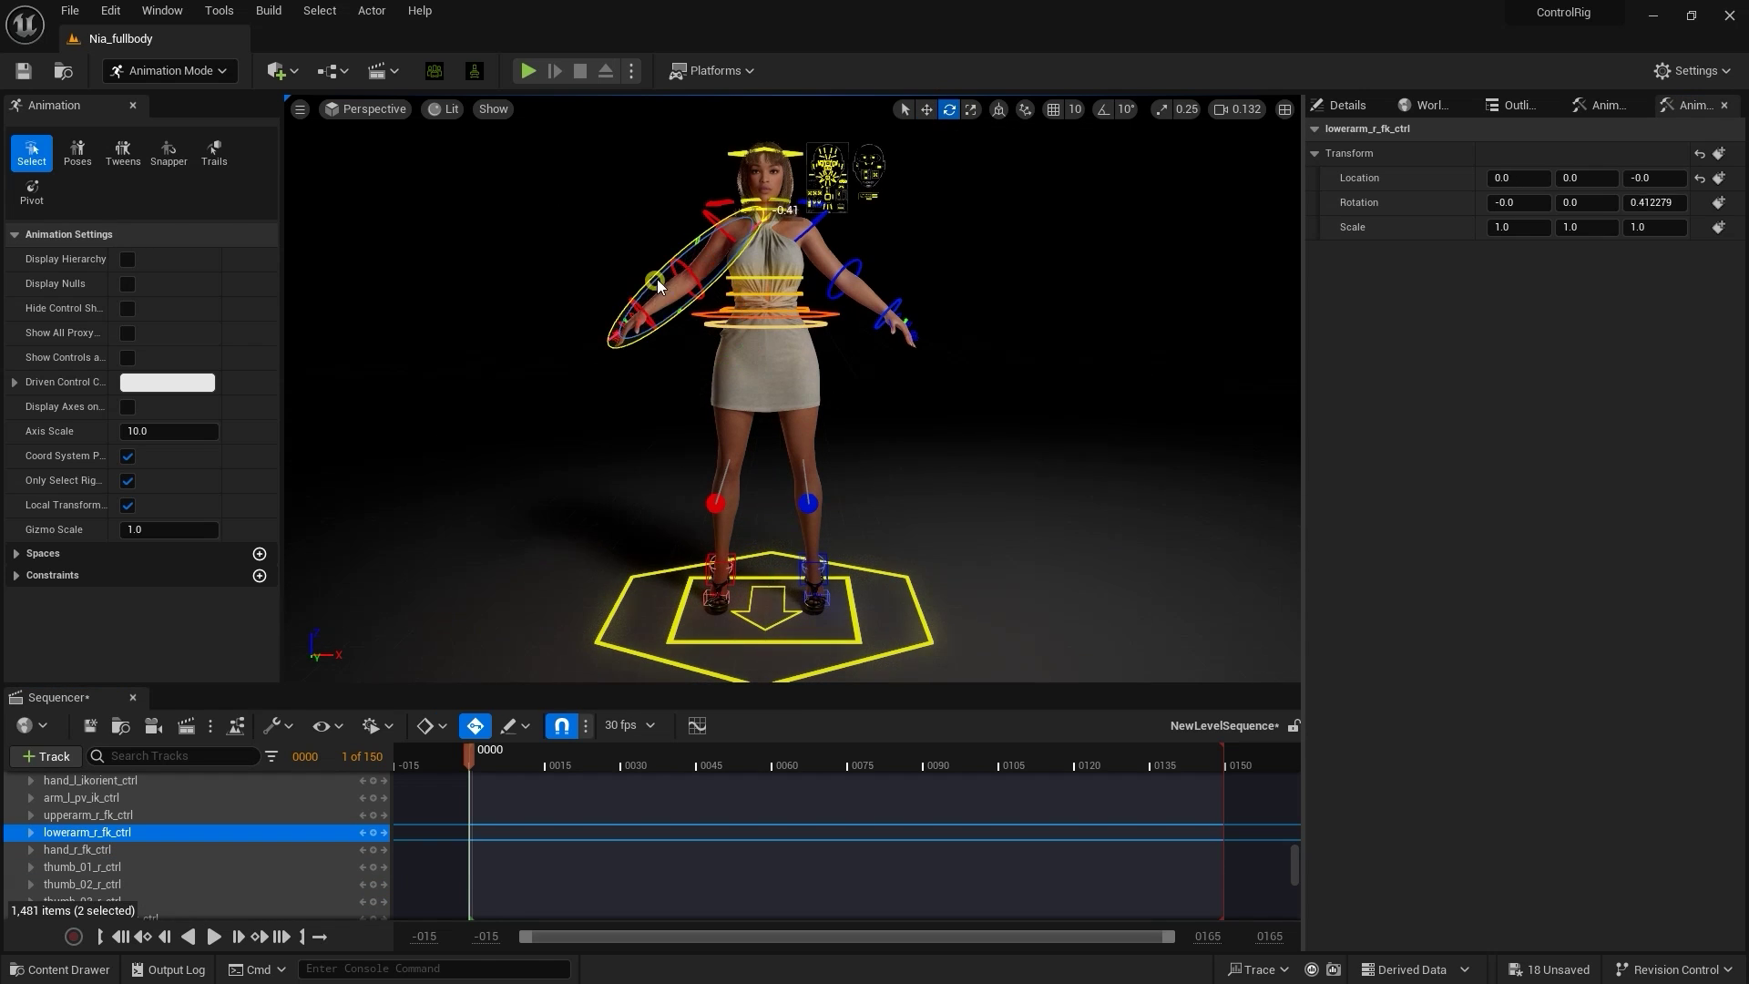
key(ctrl+z)
key(ctrl+z)
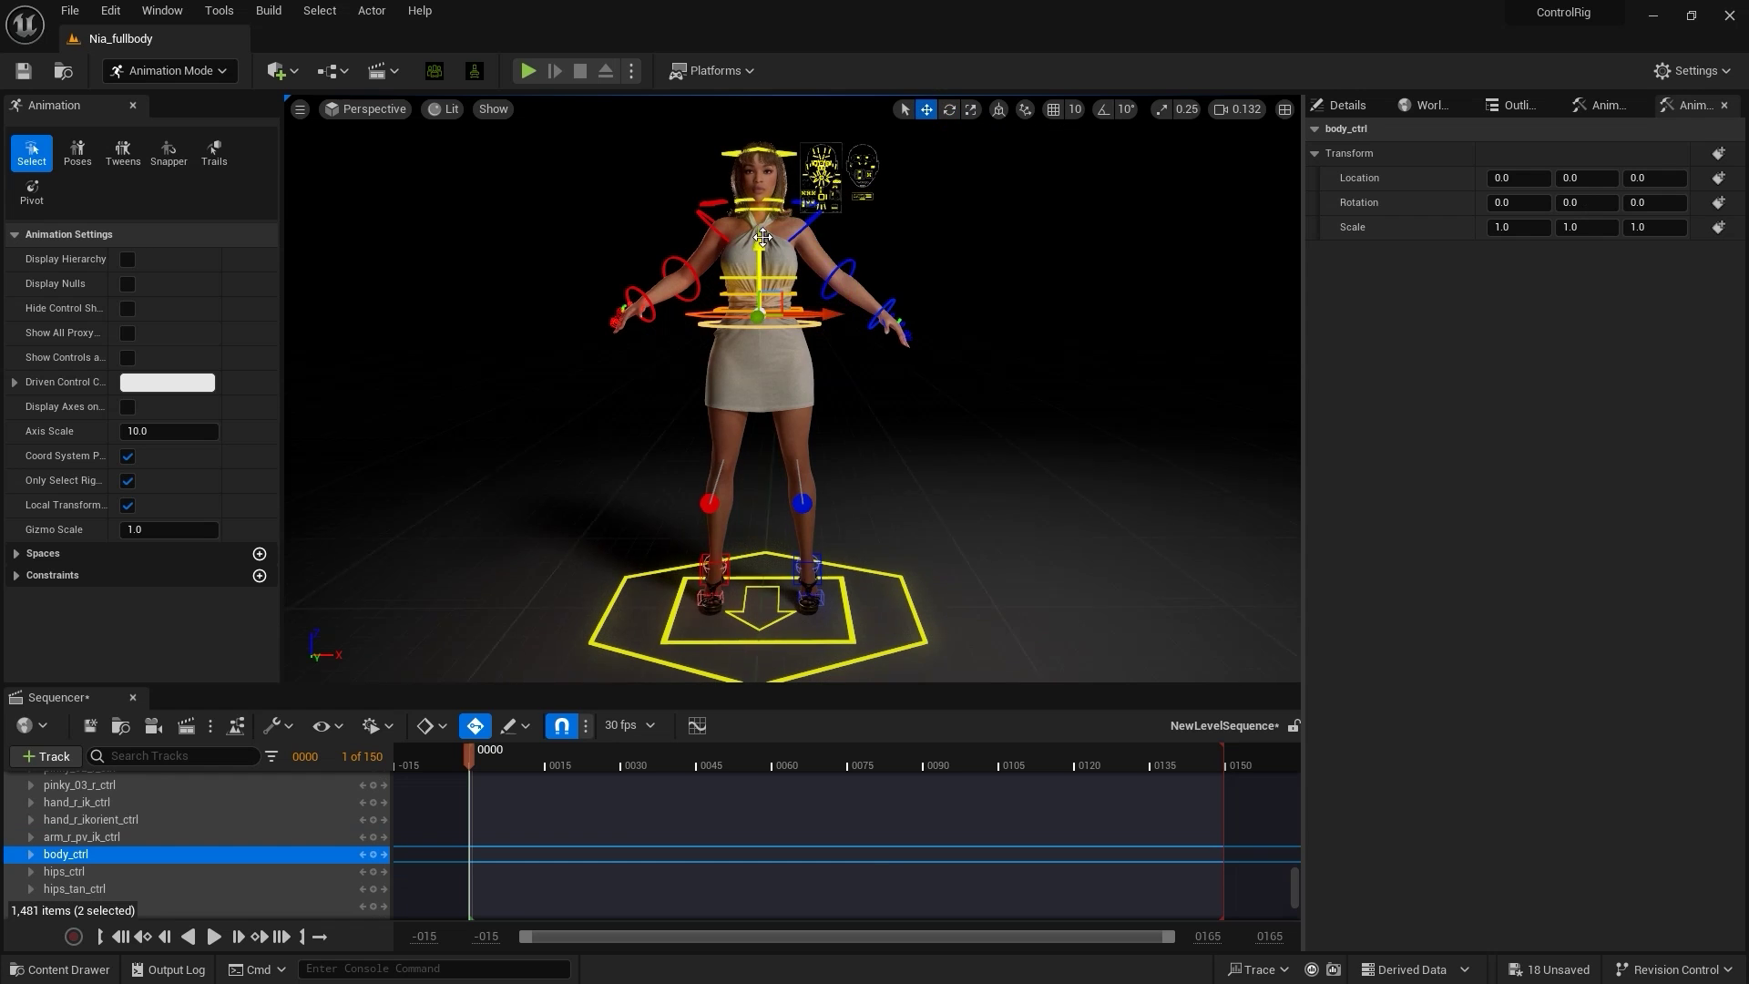
drag(763, 237, 804, 301)
key(ctrl+z)
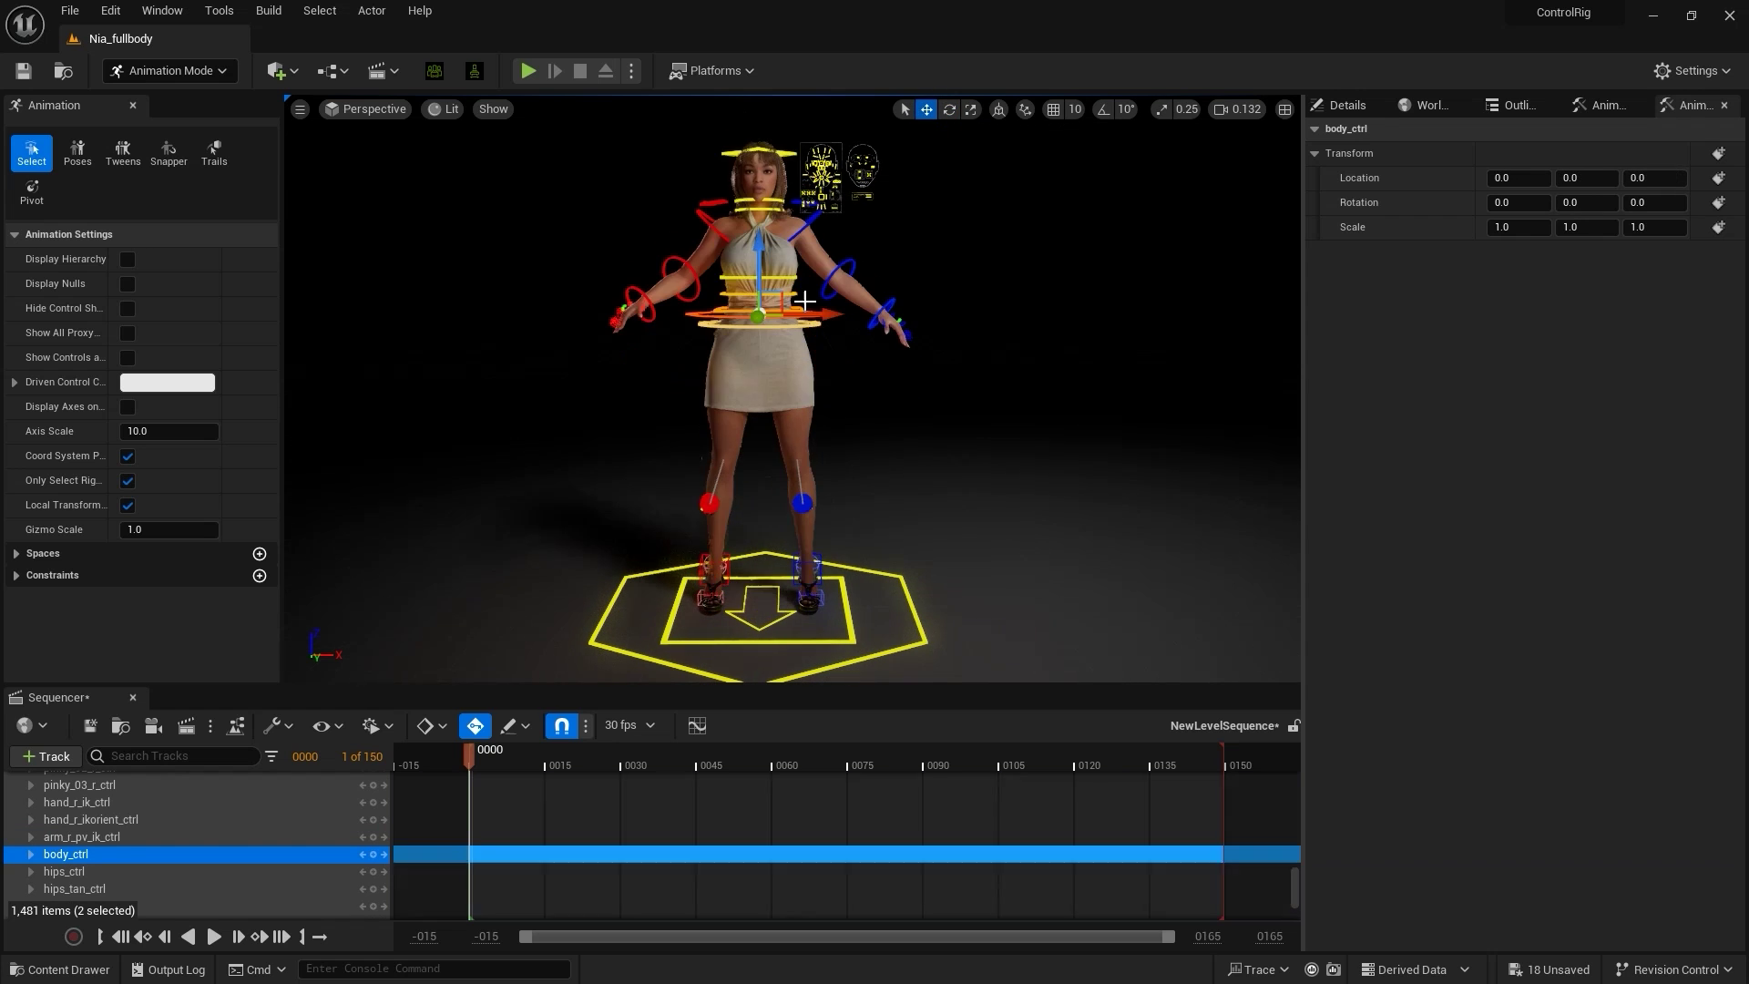
key(ctrl+z)
Step: On the face board, reset the right mouth-corner pull, raise the left corner, and select the centre eye control
scroll(806, 296, up, 5)
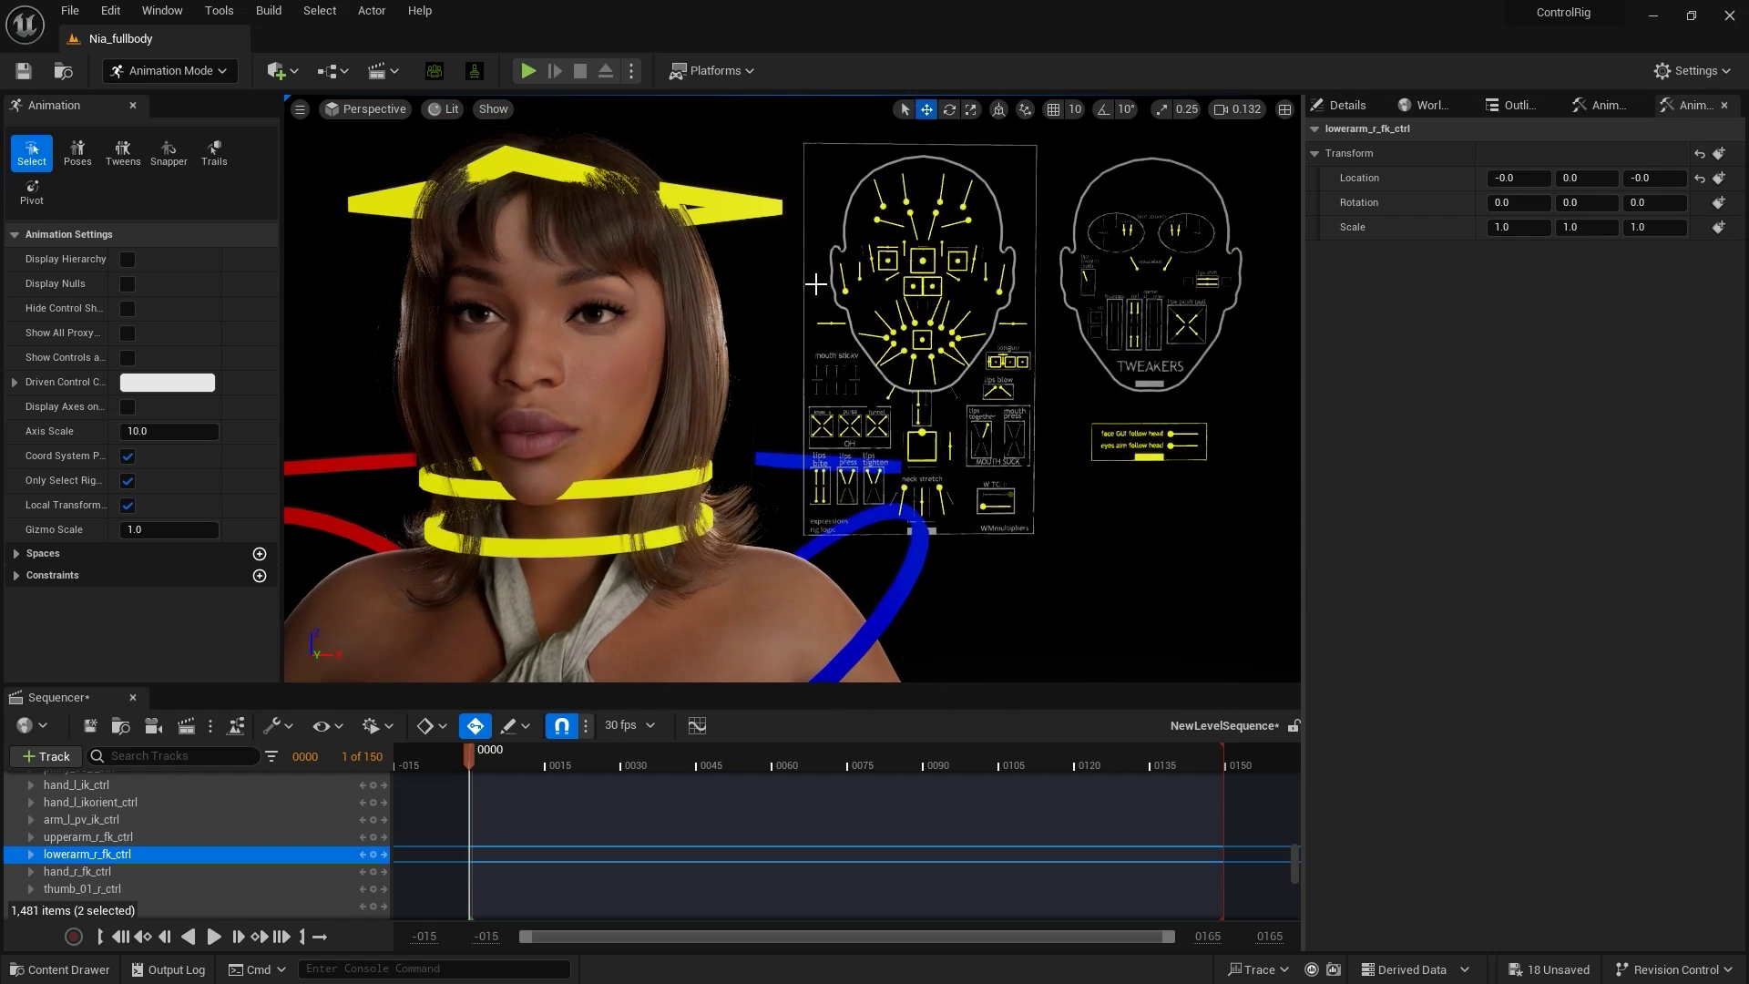
click(889, 339)
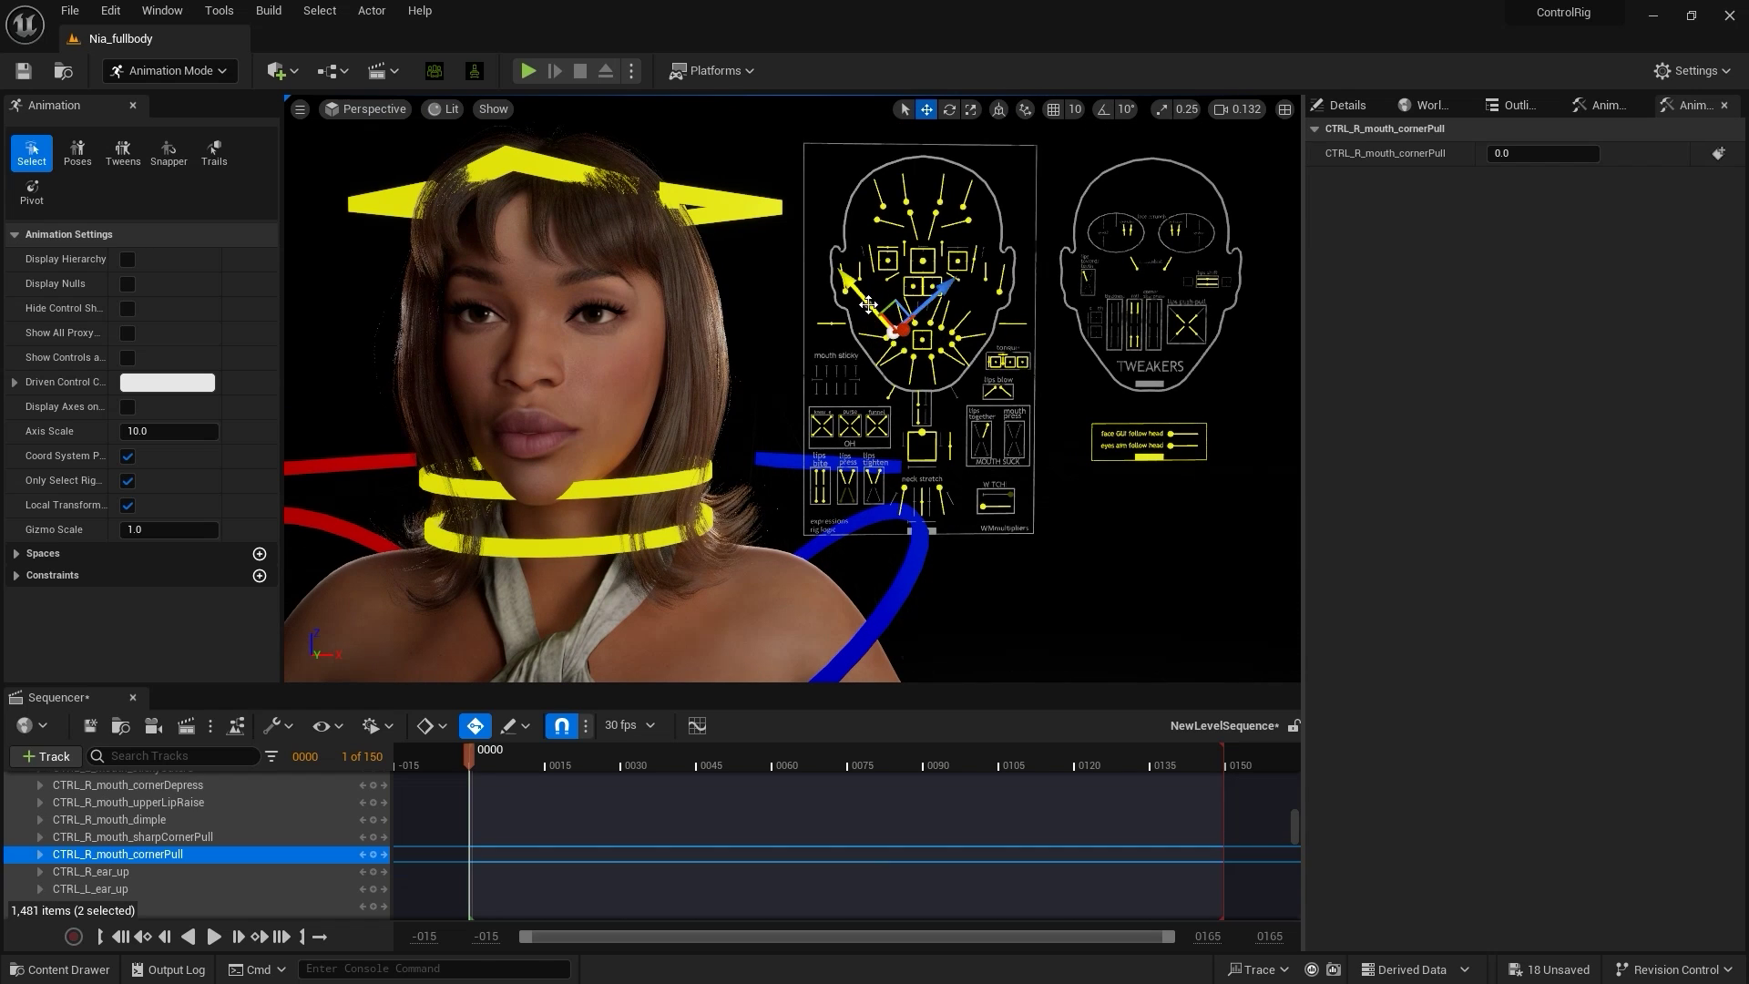
drag(875, 309, 879, 320)
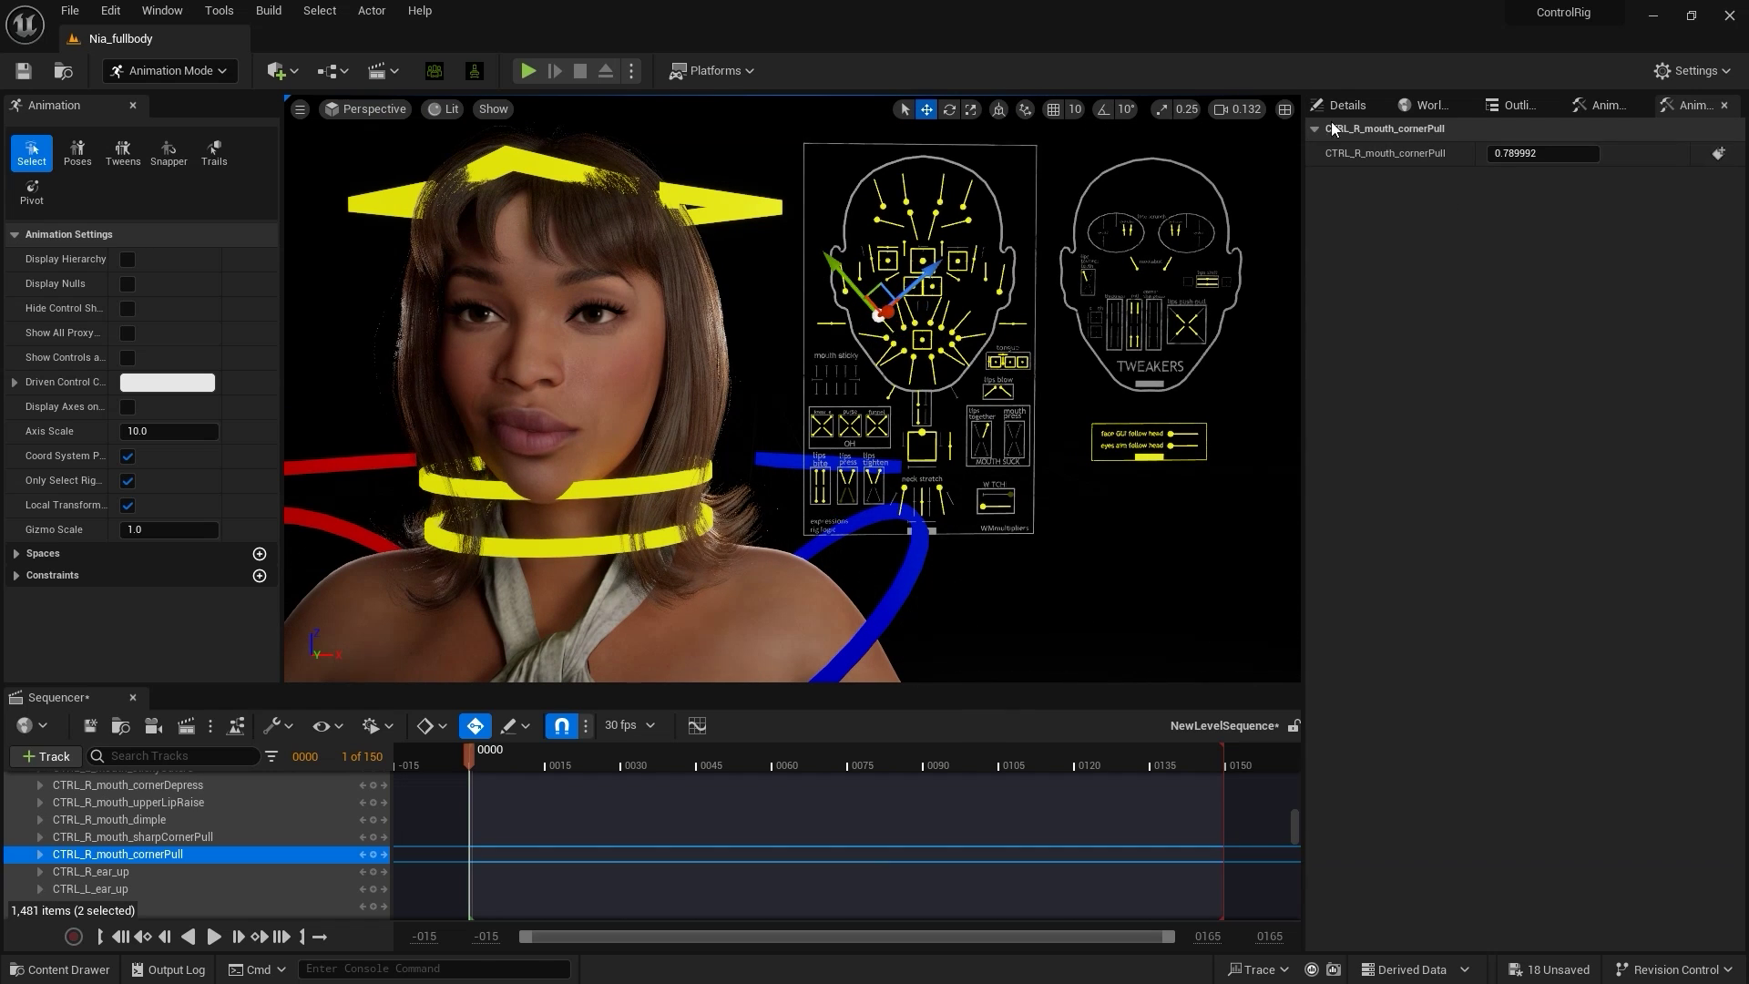
drag(952, 333, 1010, 265)
click(923, 262)
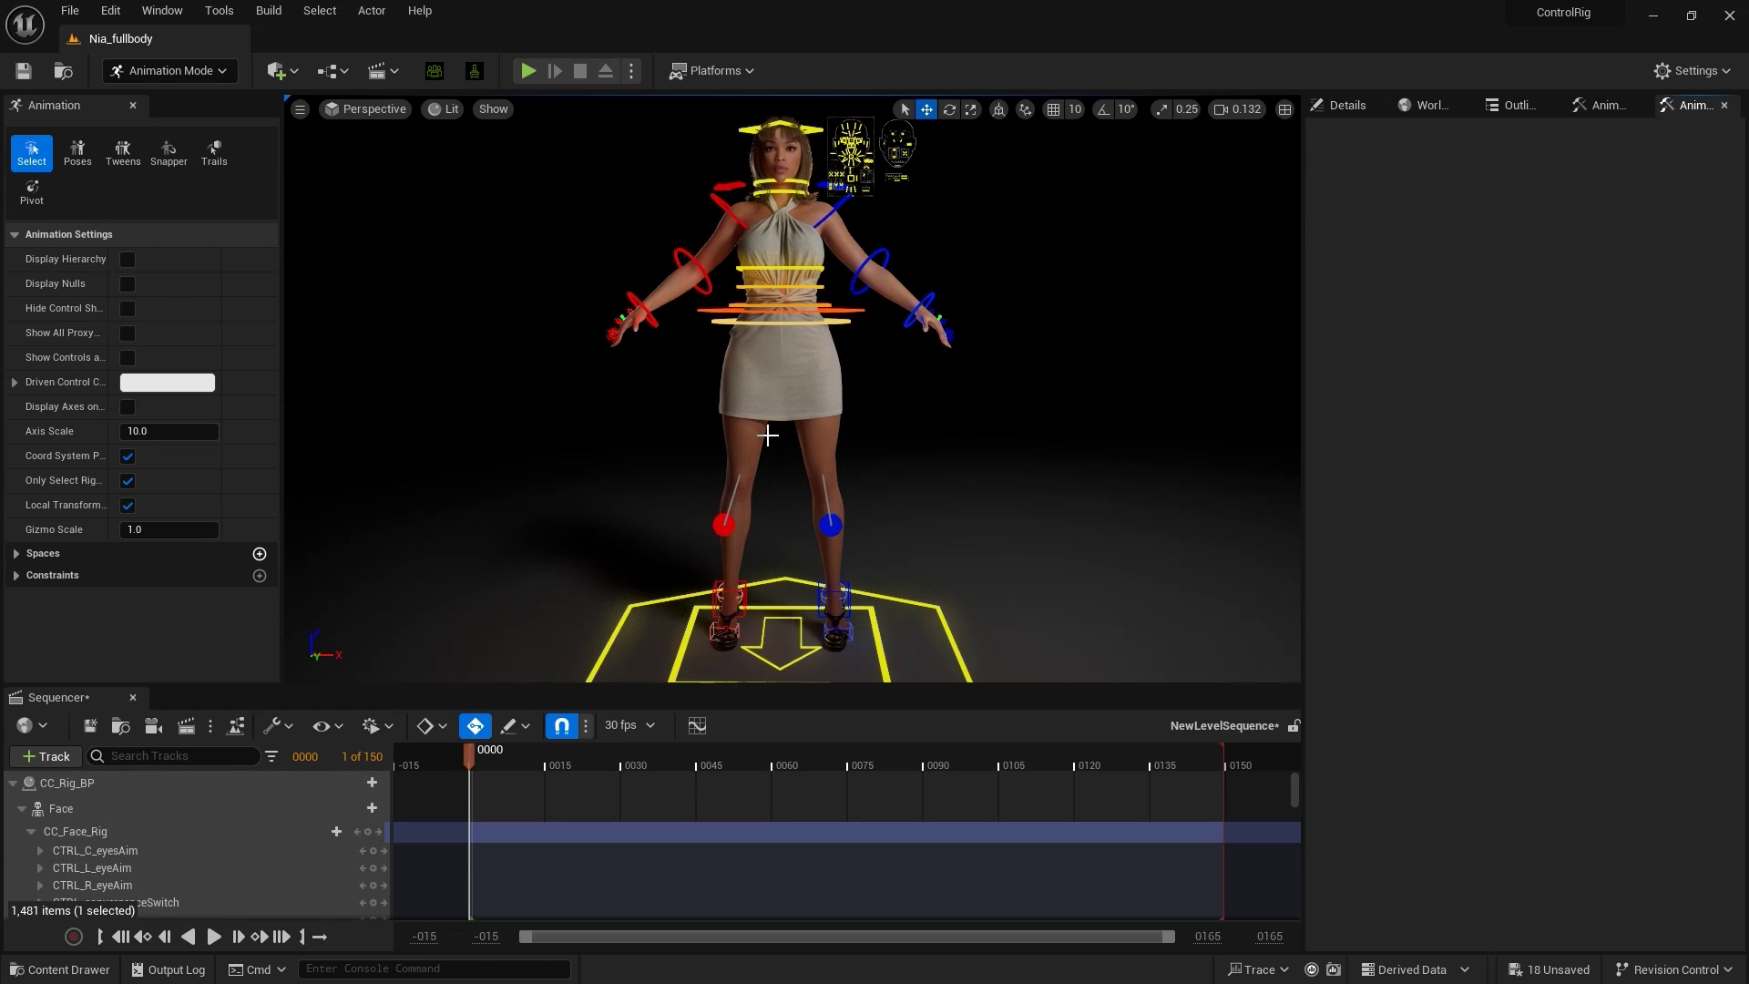
Step: Run the CC_CR_Picker editor utility widget from the CC_Rigs folder
click(59, 970)
click(371, 591)
click(336, 708)
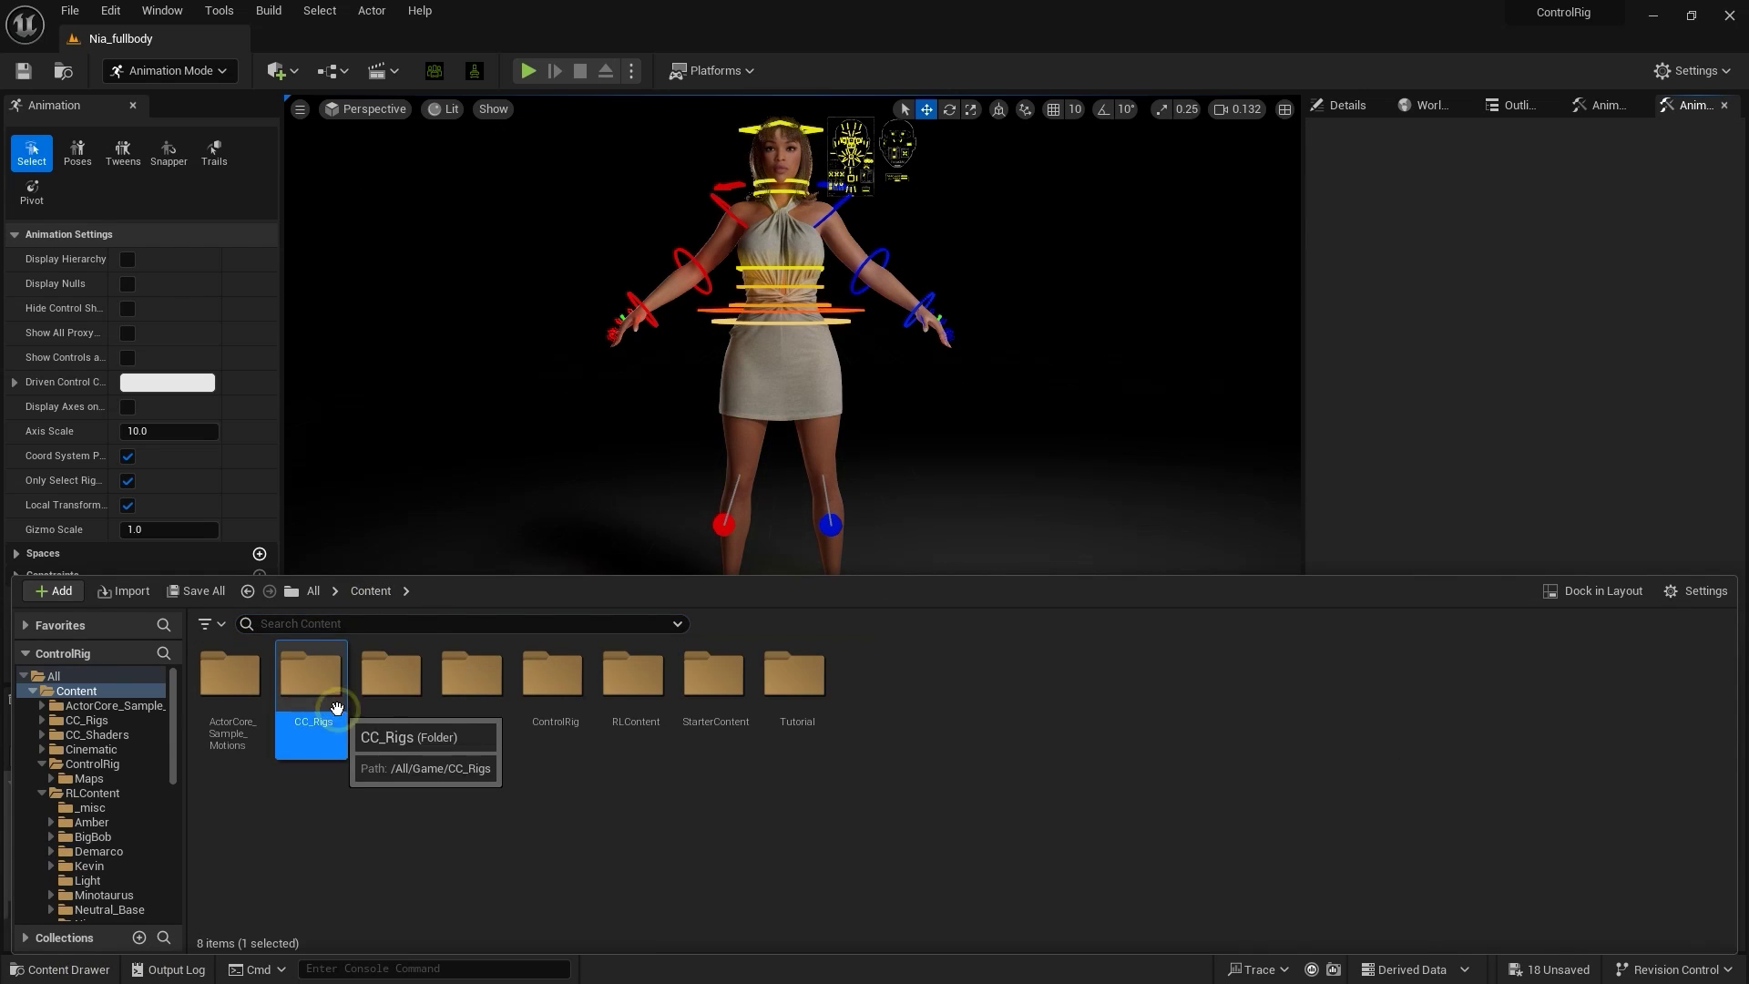
double_click(323, 755)
click(394, 692)
right_click(414, 693)
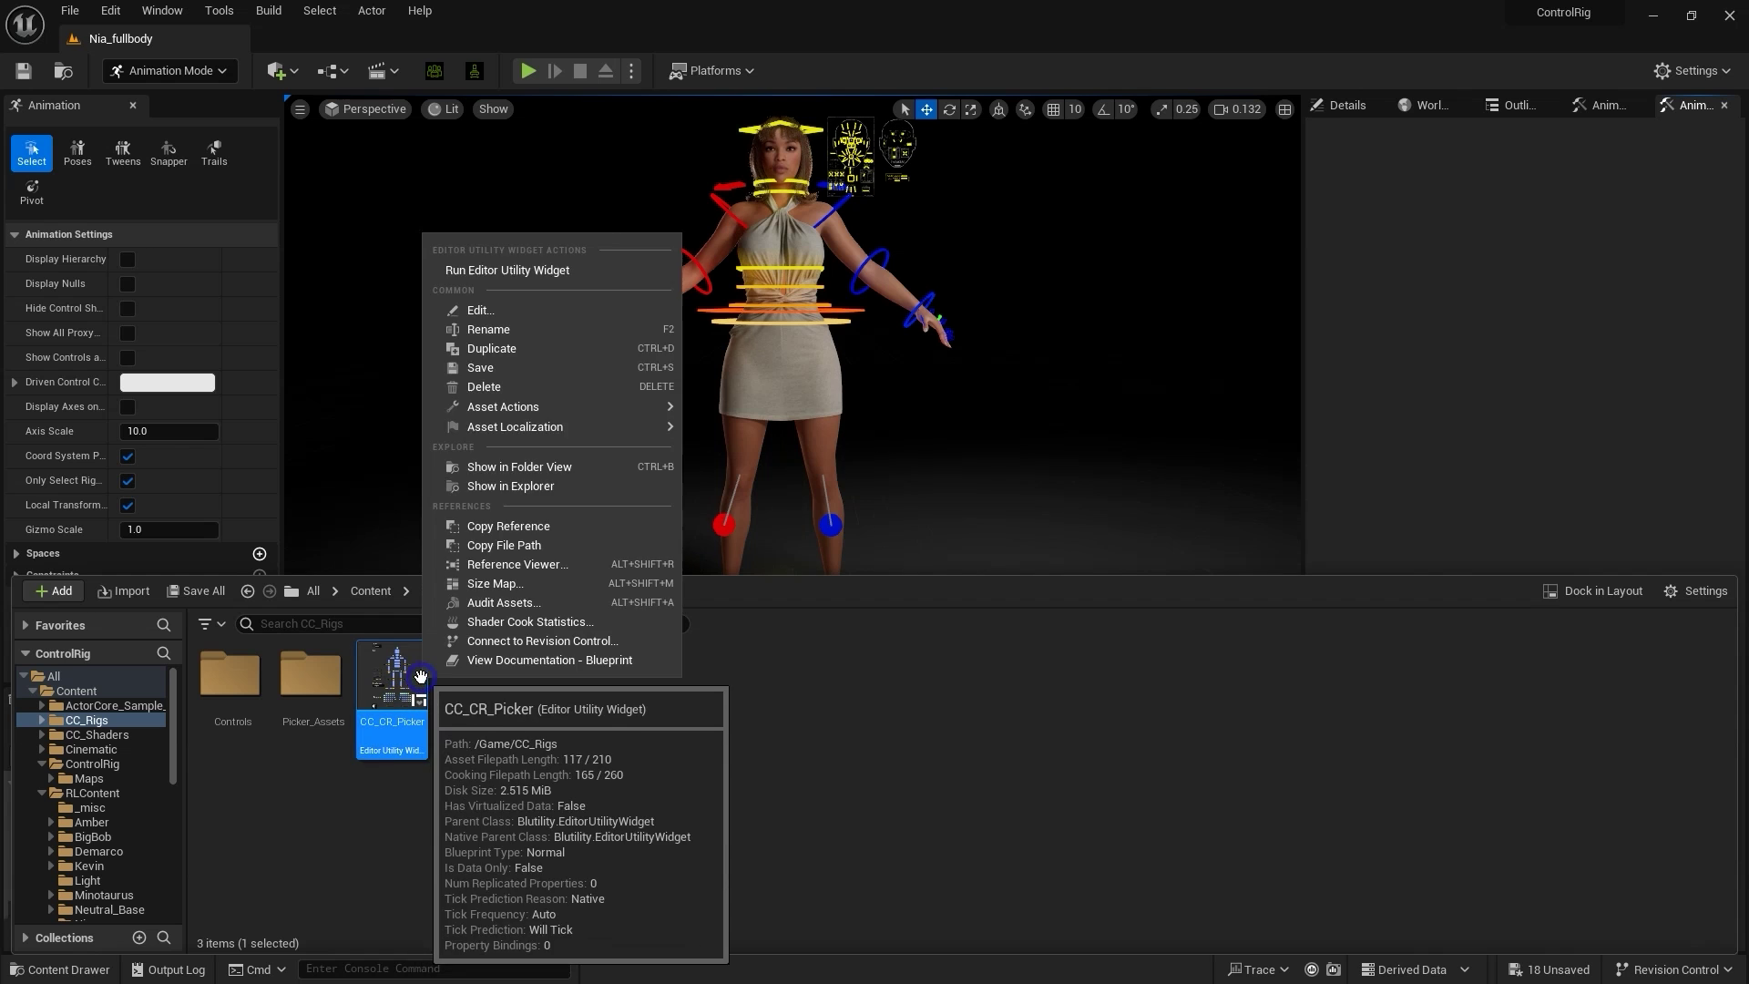
click(583, 271)
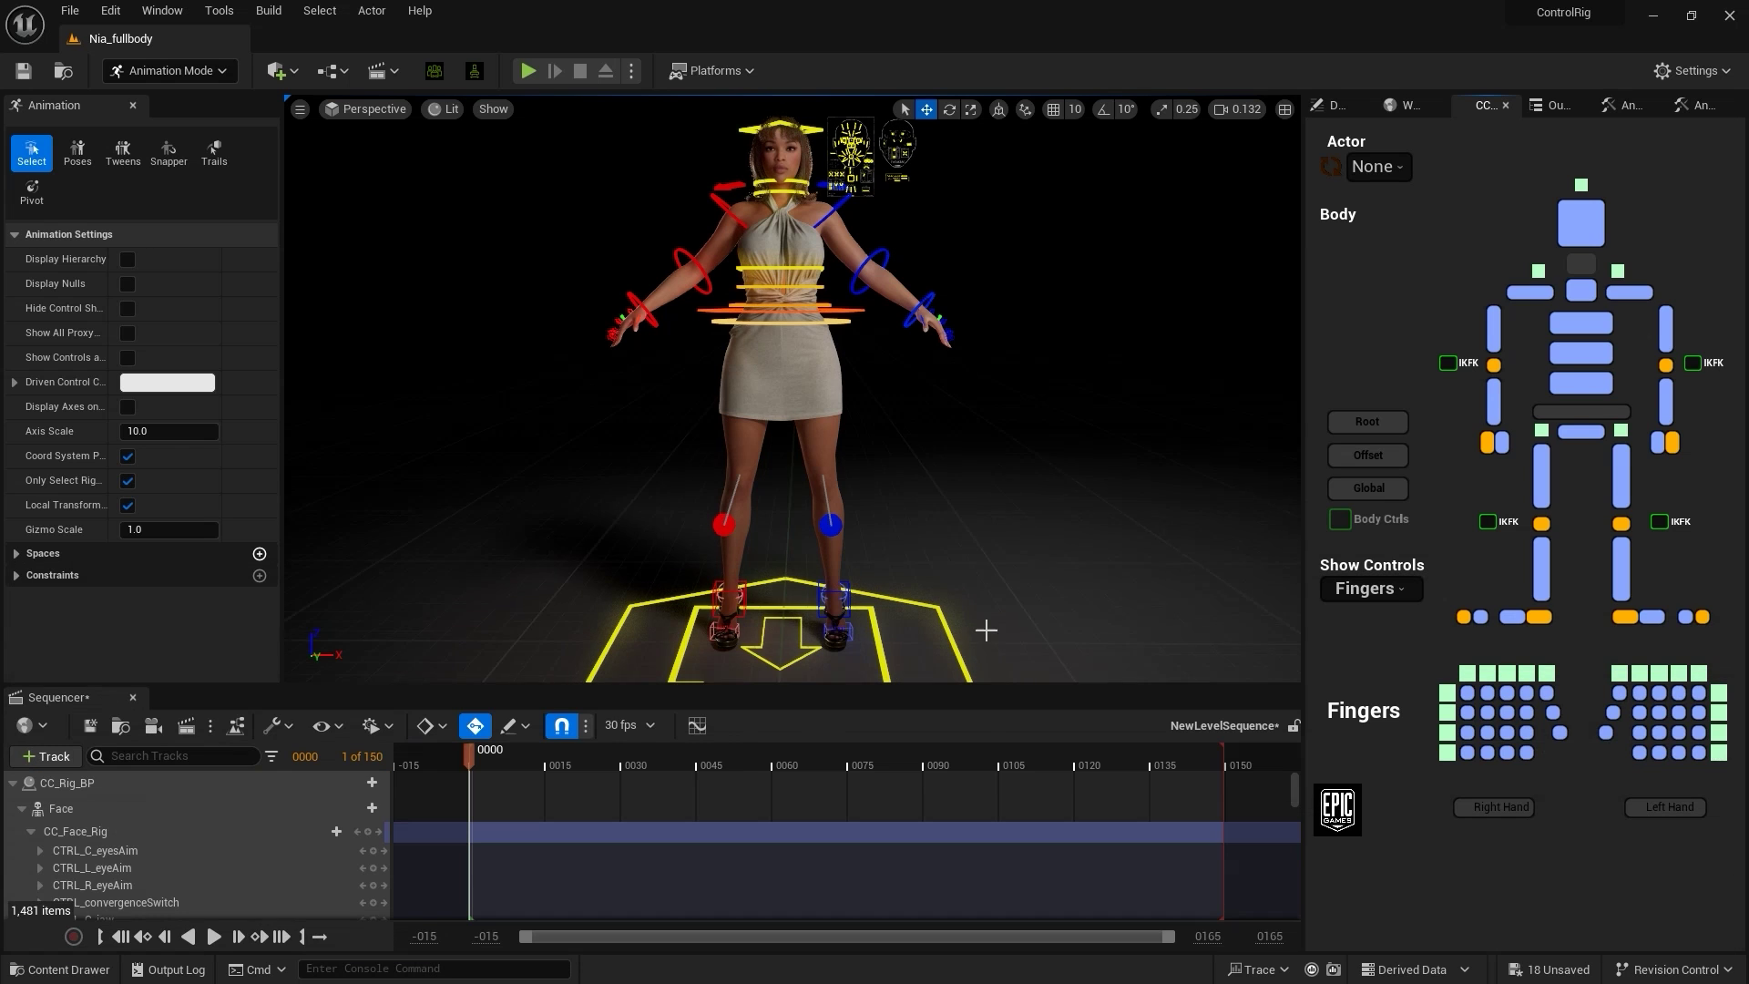
drag(999, 682, 1025, 729)
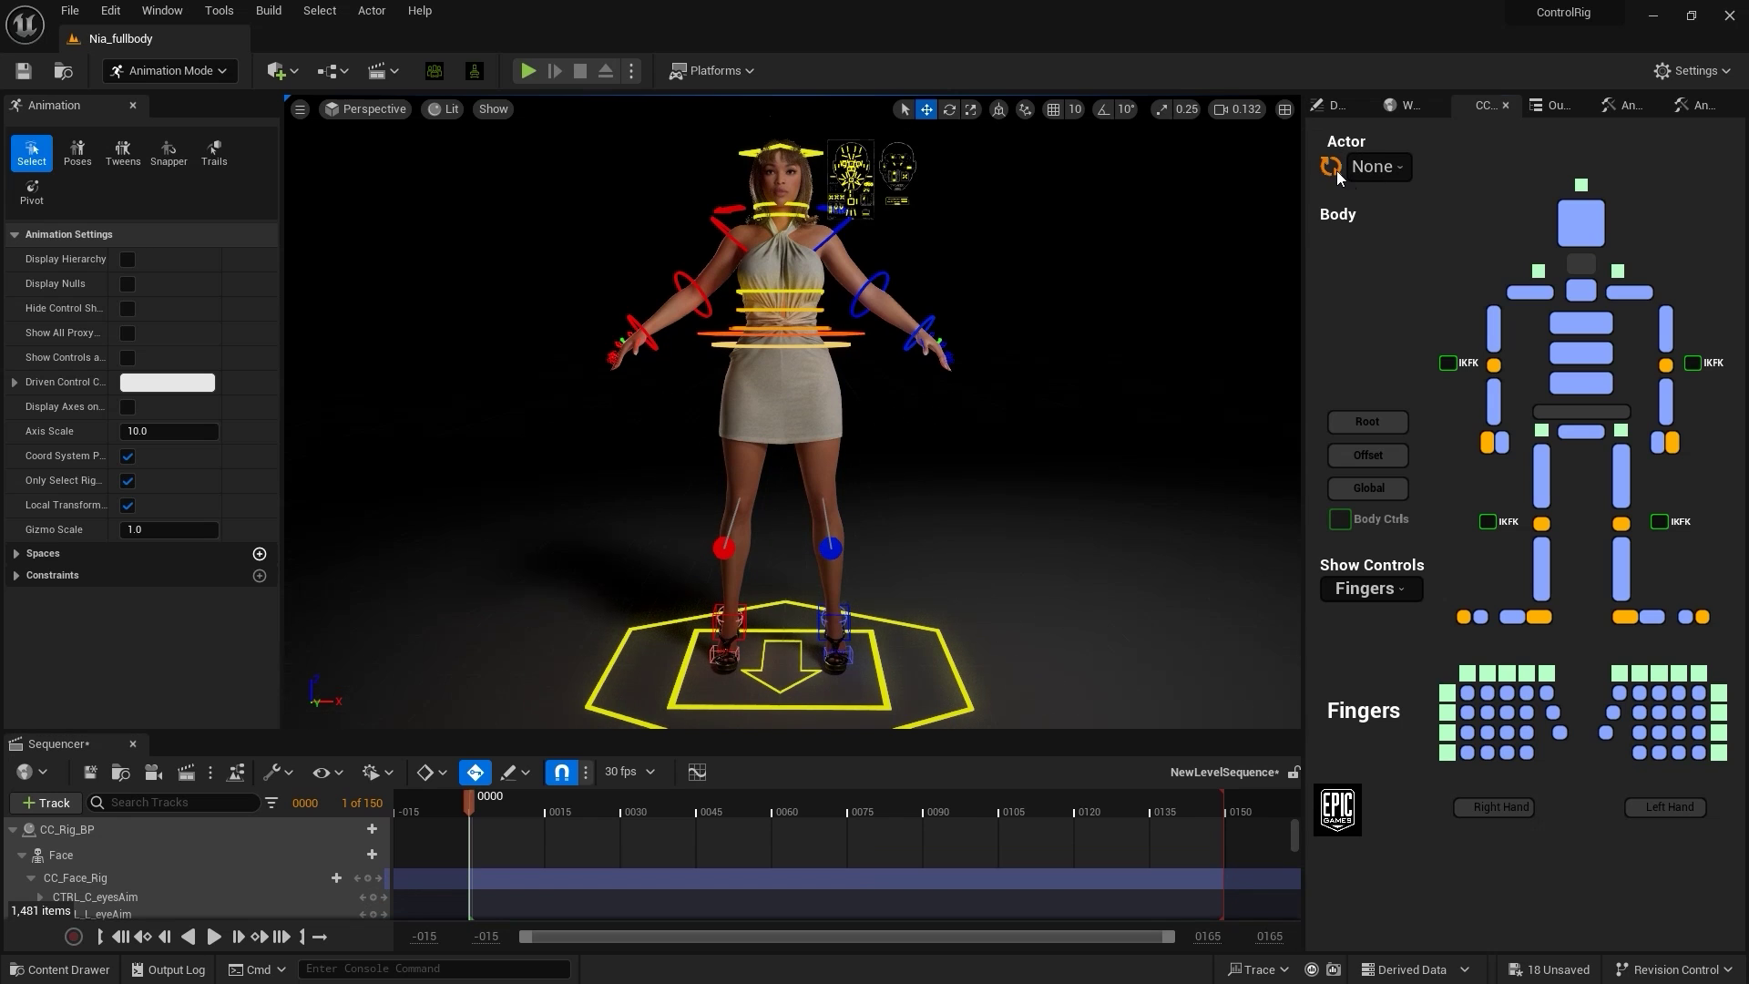
Step: Link the picker to the CC_Rig_BP actor and try its body control buttons
click(1397, 171)
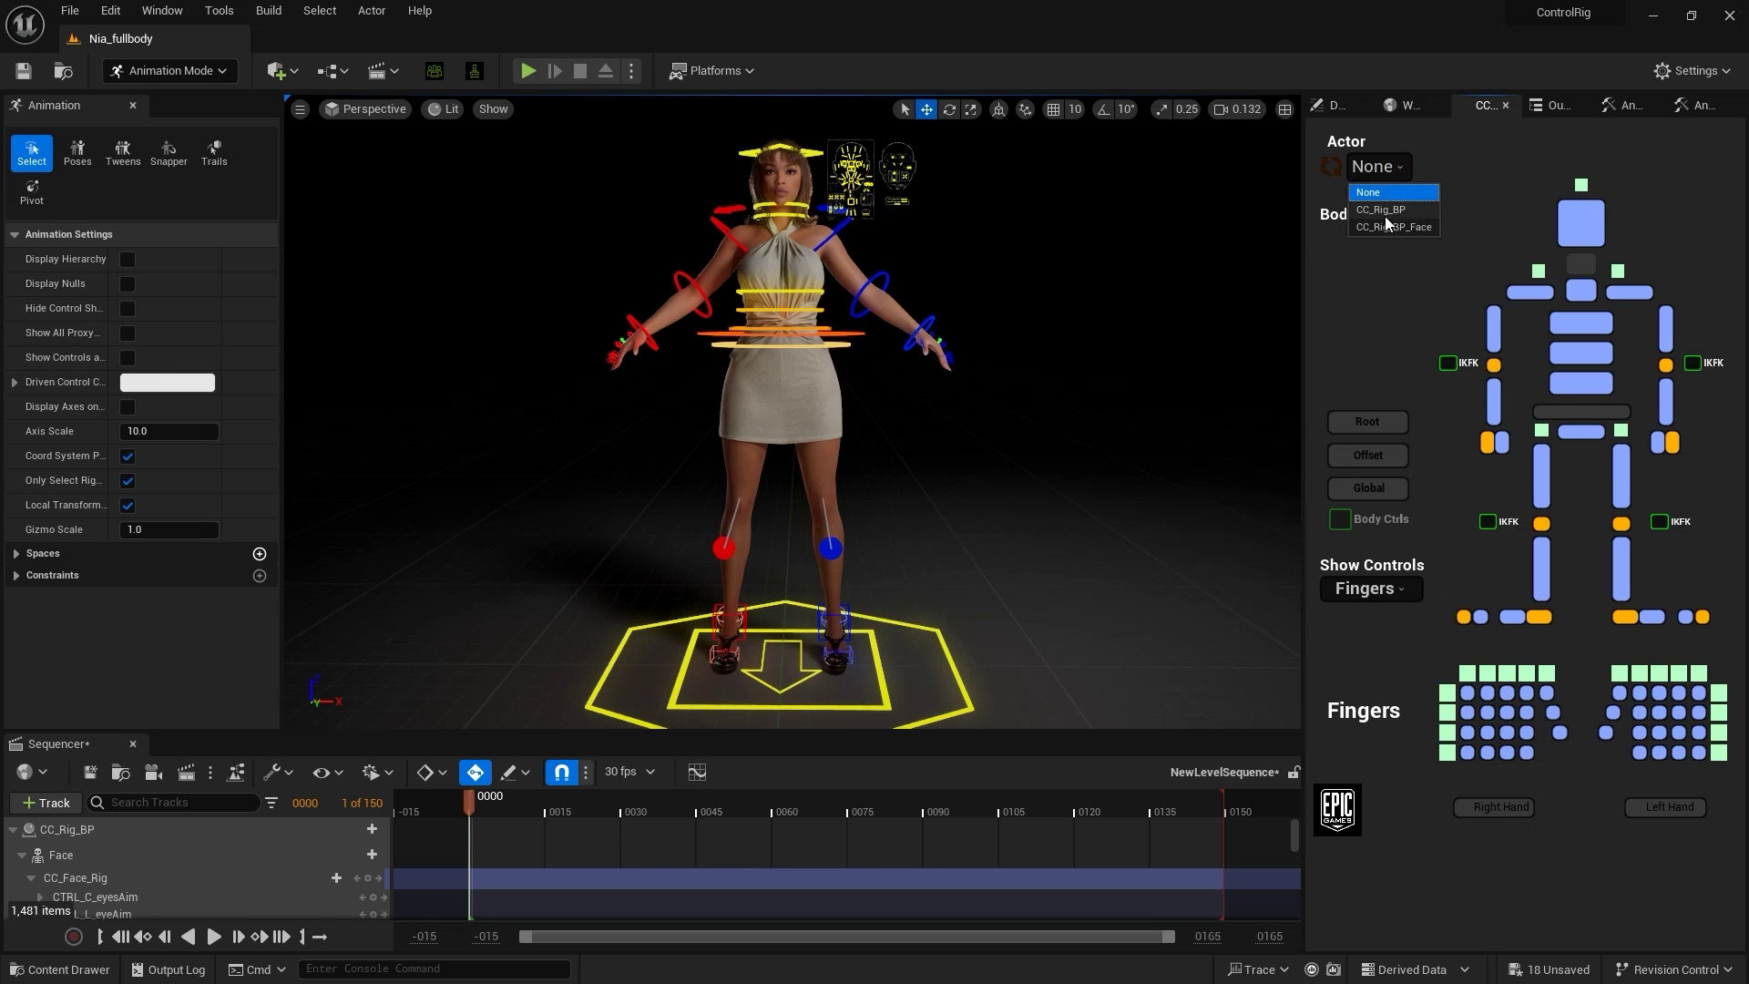
click(1424, 211)
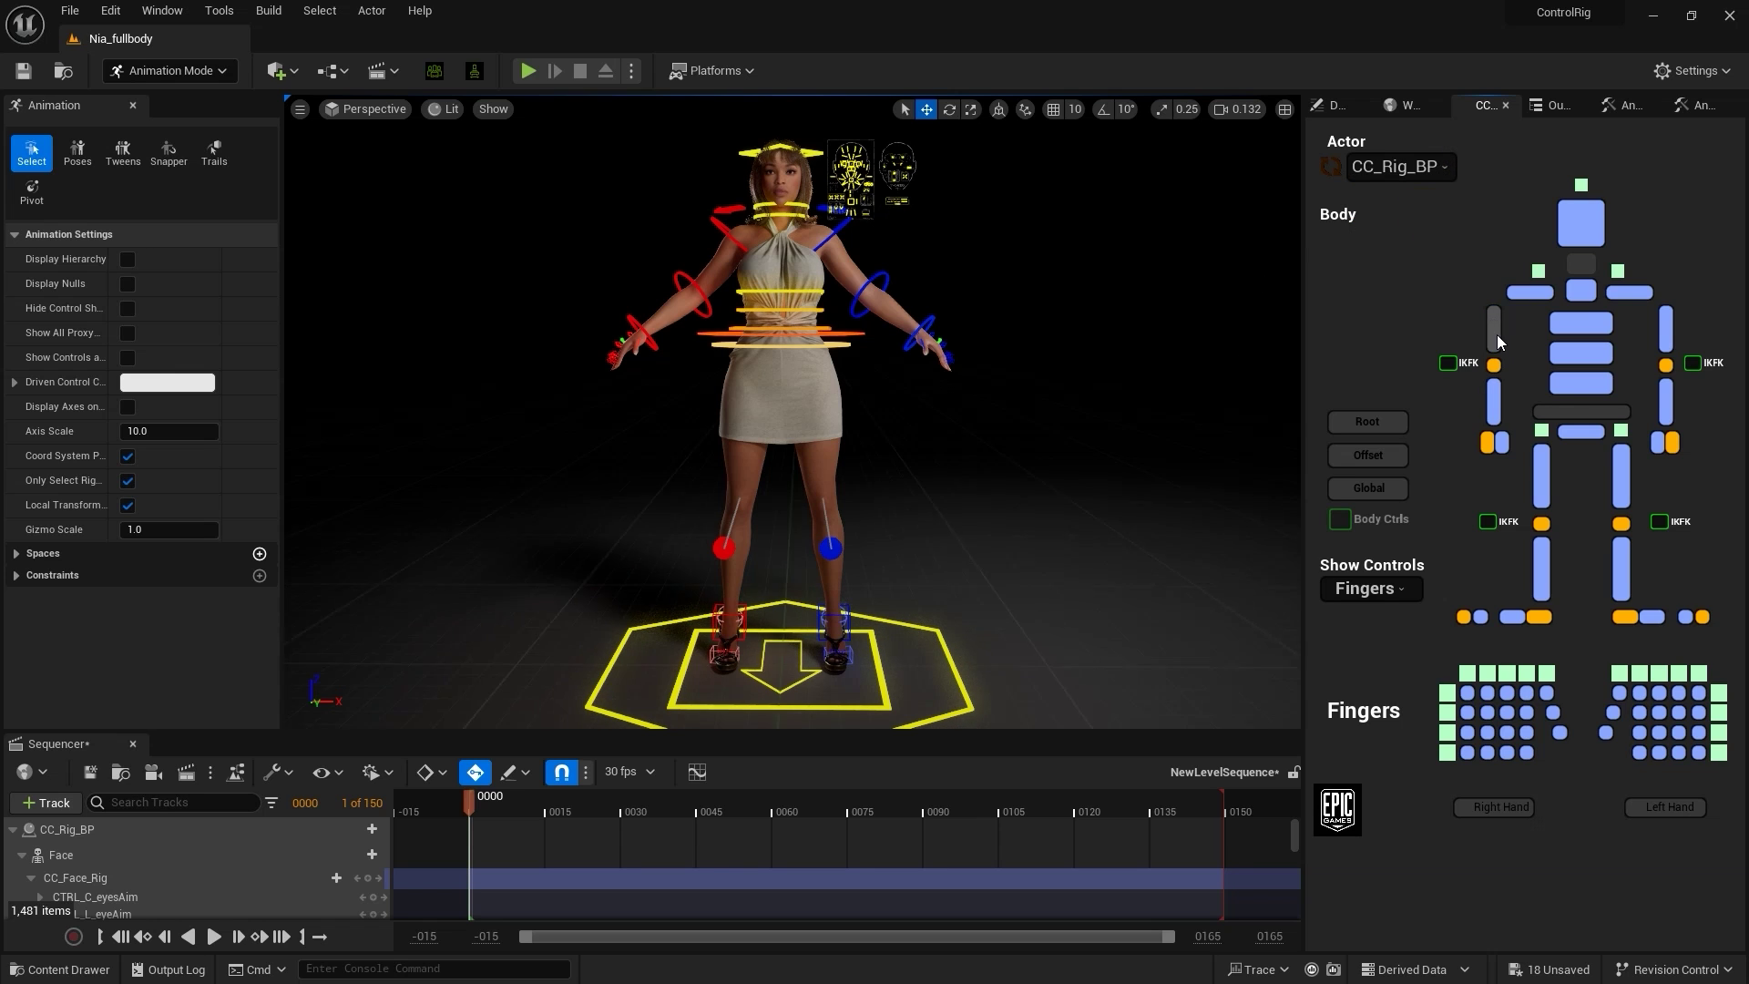
click(1582, 323)
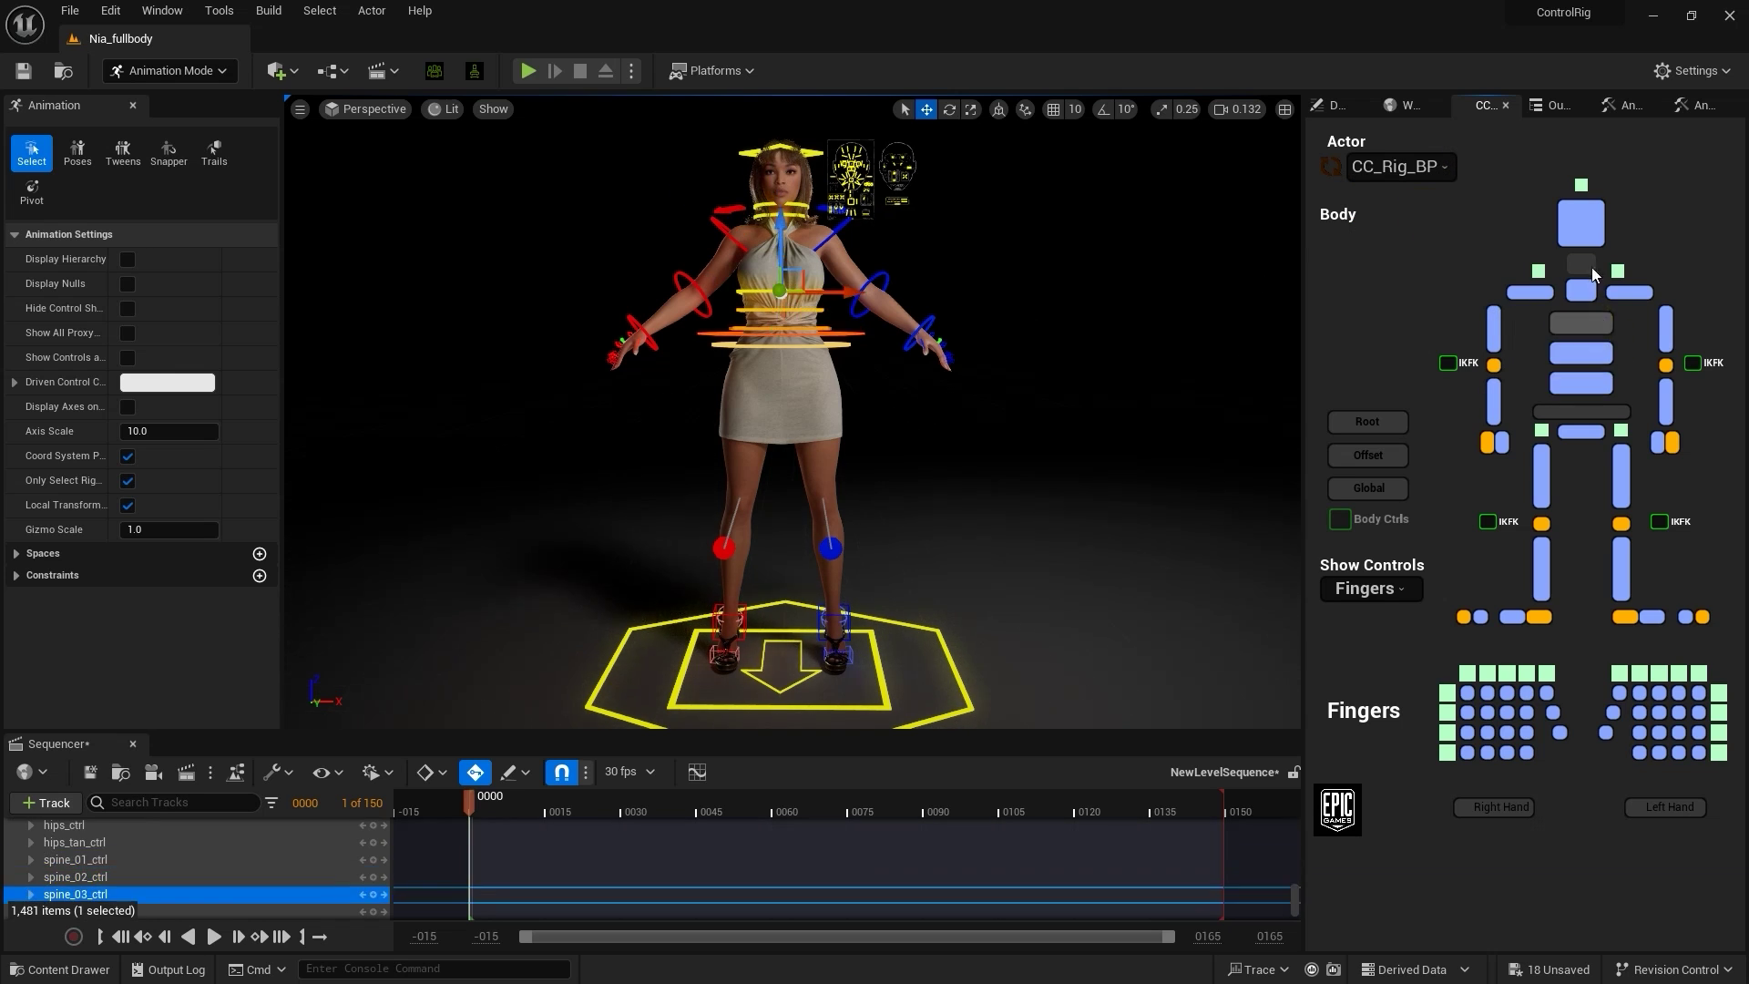
click(1666, 328)
click(1666, 400)
Step: Rotate the right upper arm, bend the spine_02 control, and raise the main body slightly
click(1495, 328)
key(e)
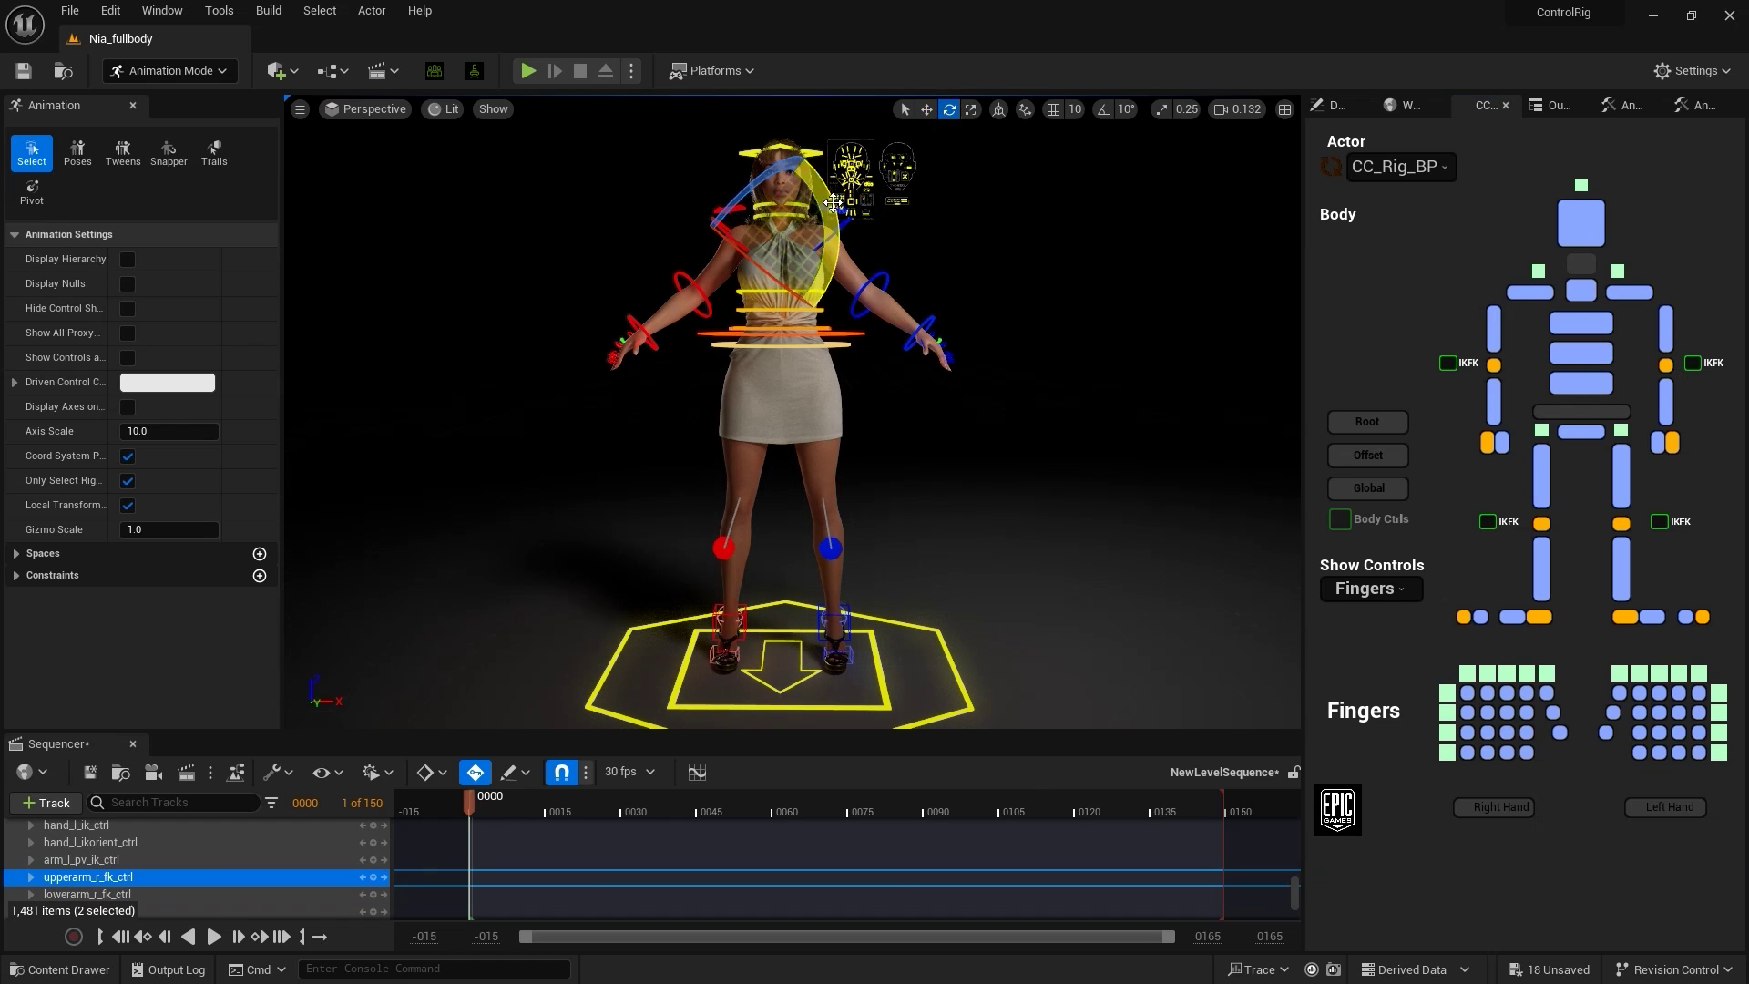
drag(833, 202, 813, 235)
click(848, 345)
mouse_move(850, 354)
mouse_down()
mouse_move(838, 373)
mouse_move(851, 355)
mouse_up()
click(849, 337)
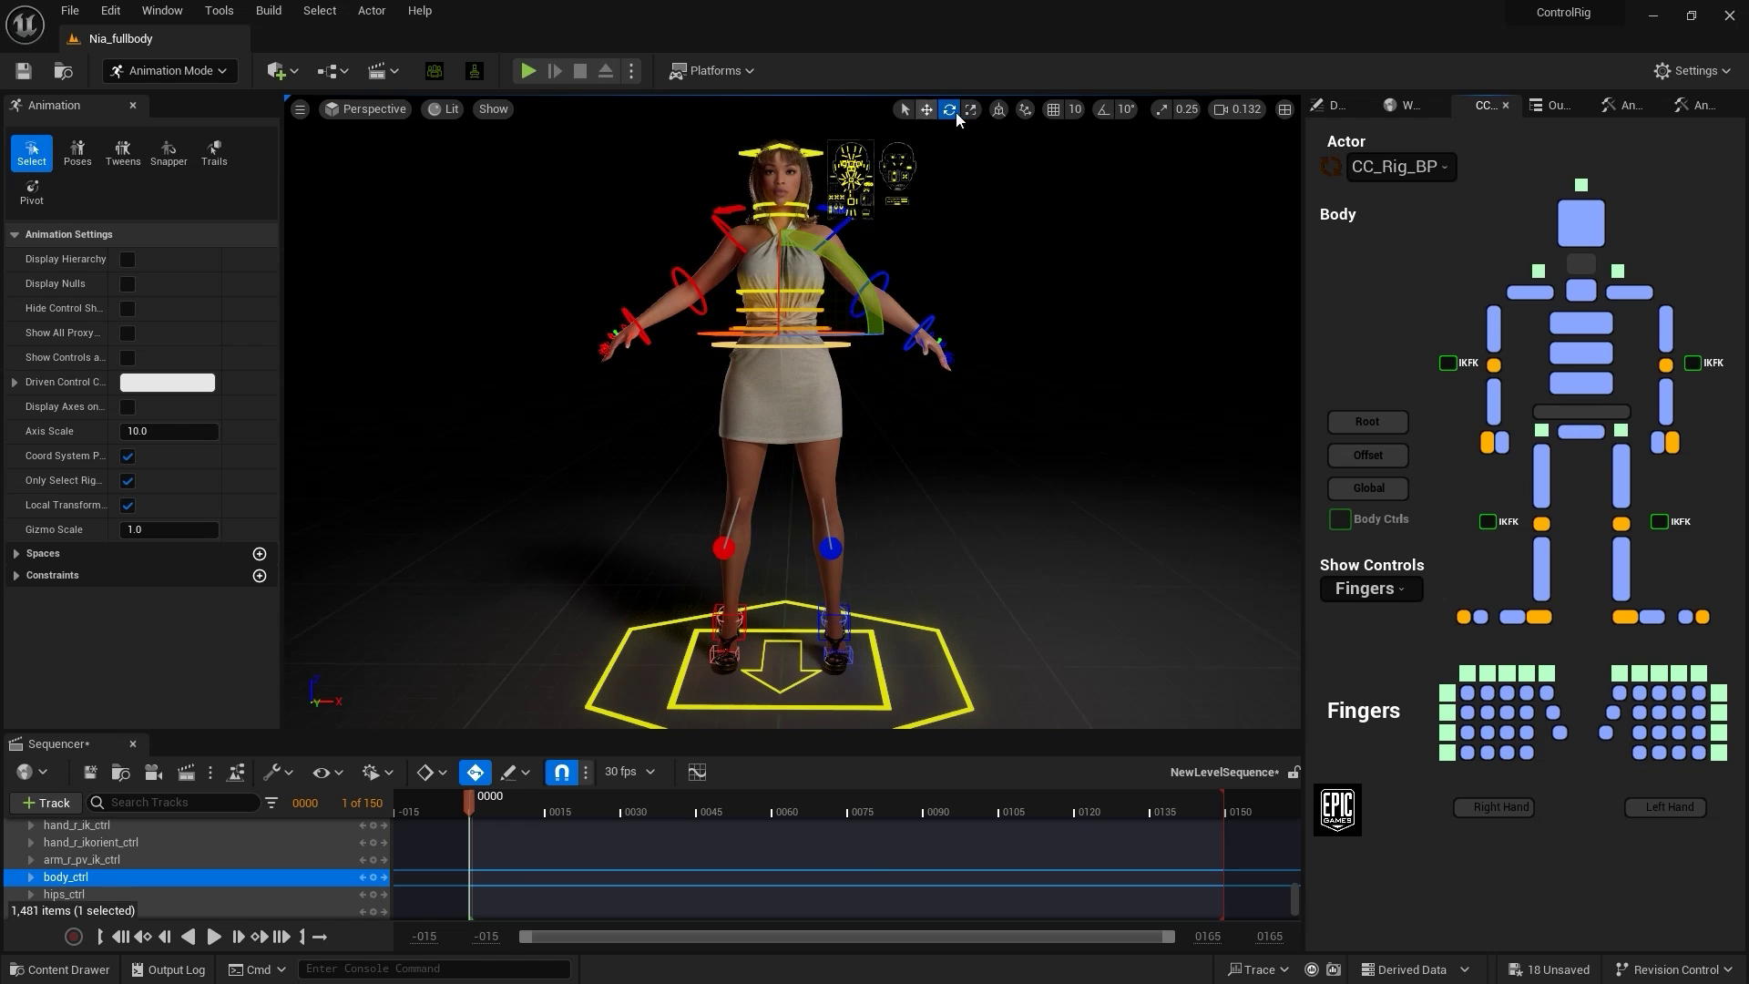
drag(779, 265, 780, 261)
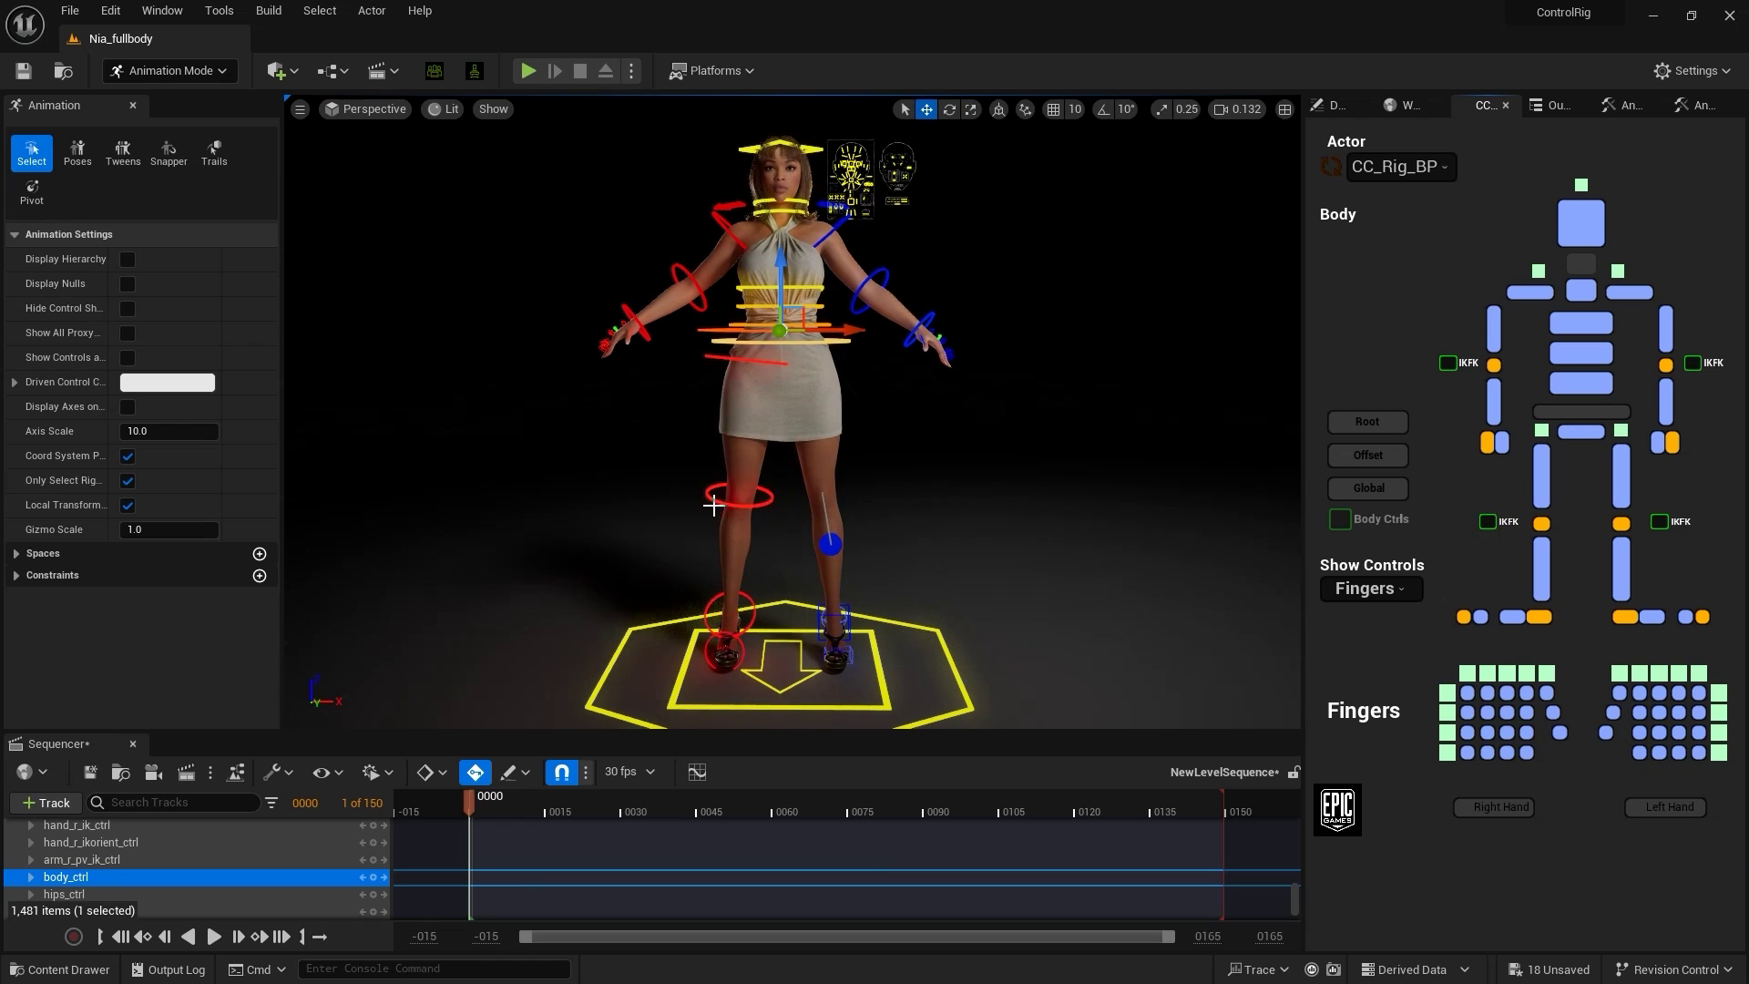
Step: Undo a trial right-knee bend, then switch the right leg and right arm to IK
click(713, 506)
drag(731, 476, 738, 506)
key(ctrl+z)
key(ctrl+z)
click(1488, 521)
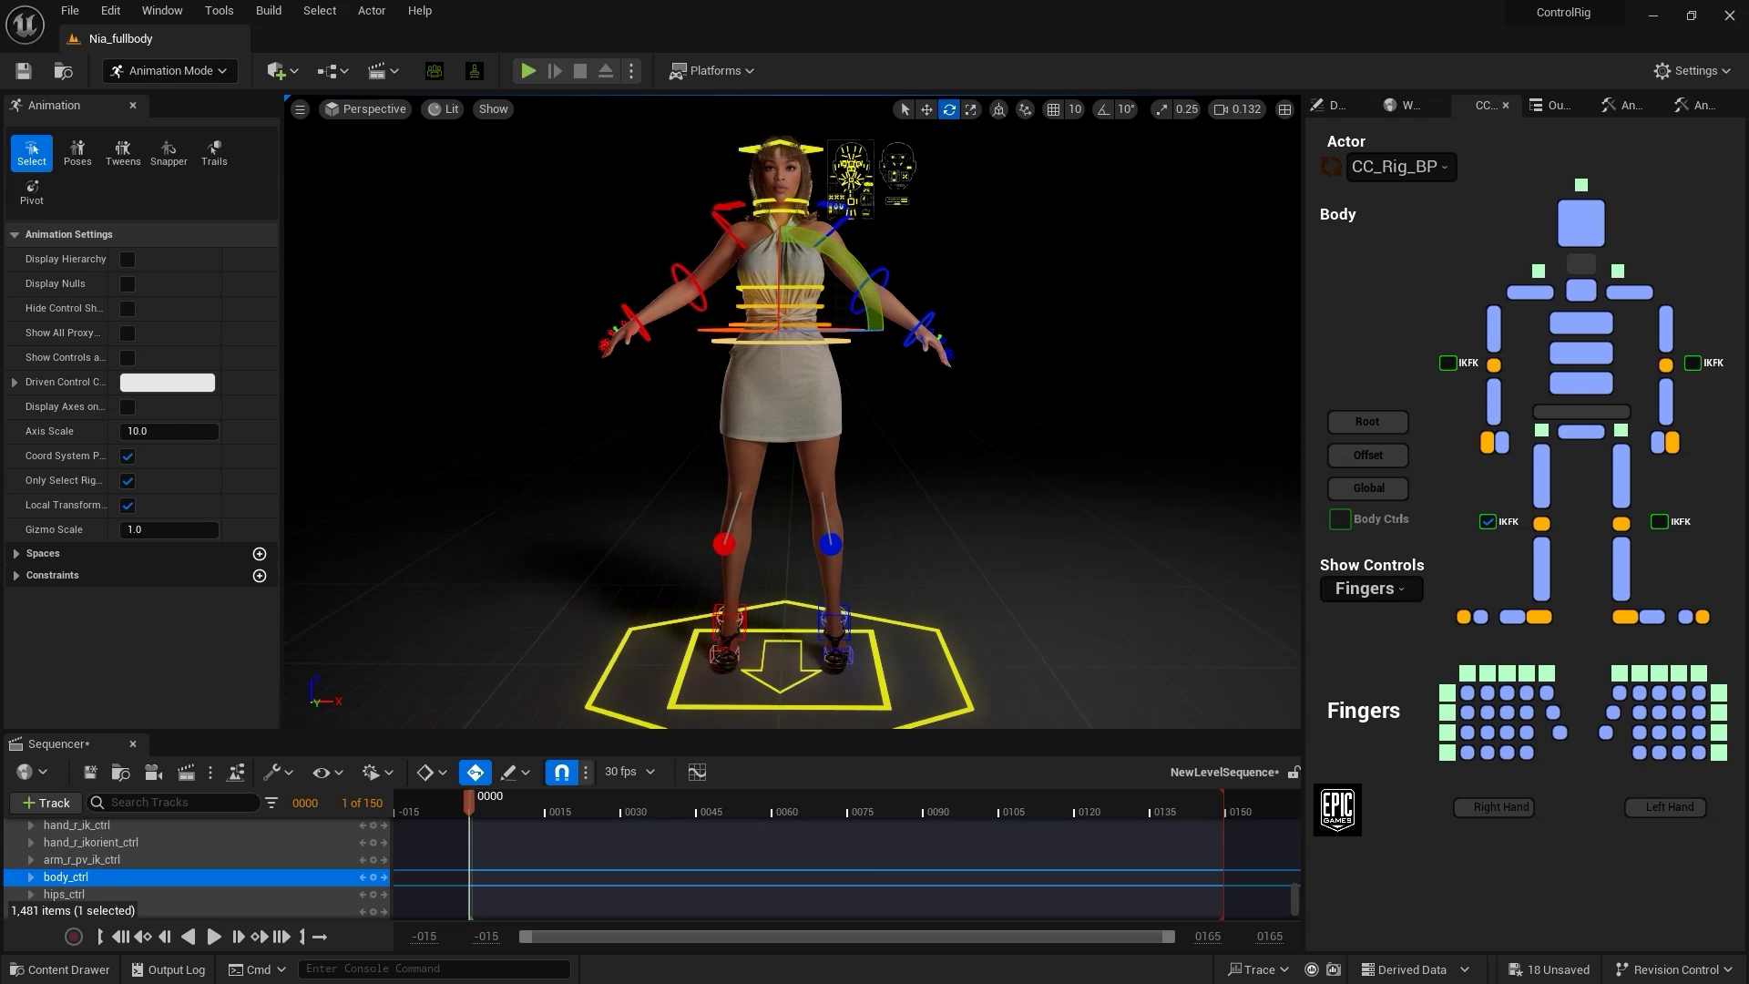
scroll(937, 531, down, 5)
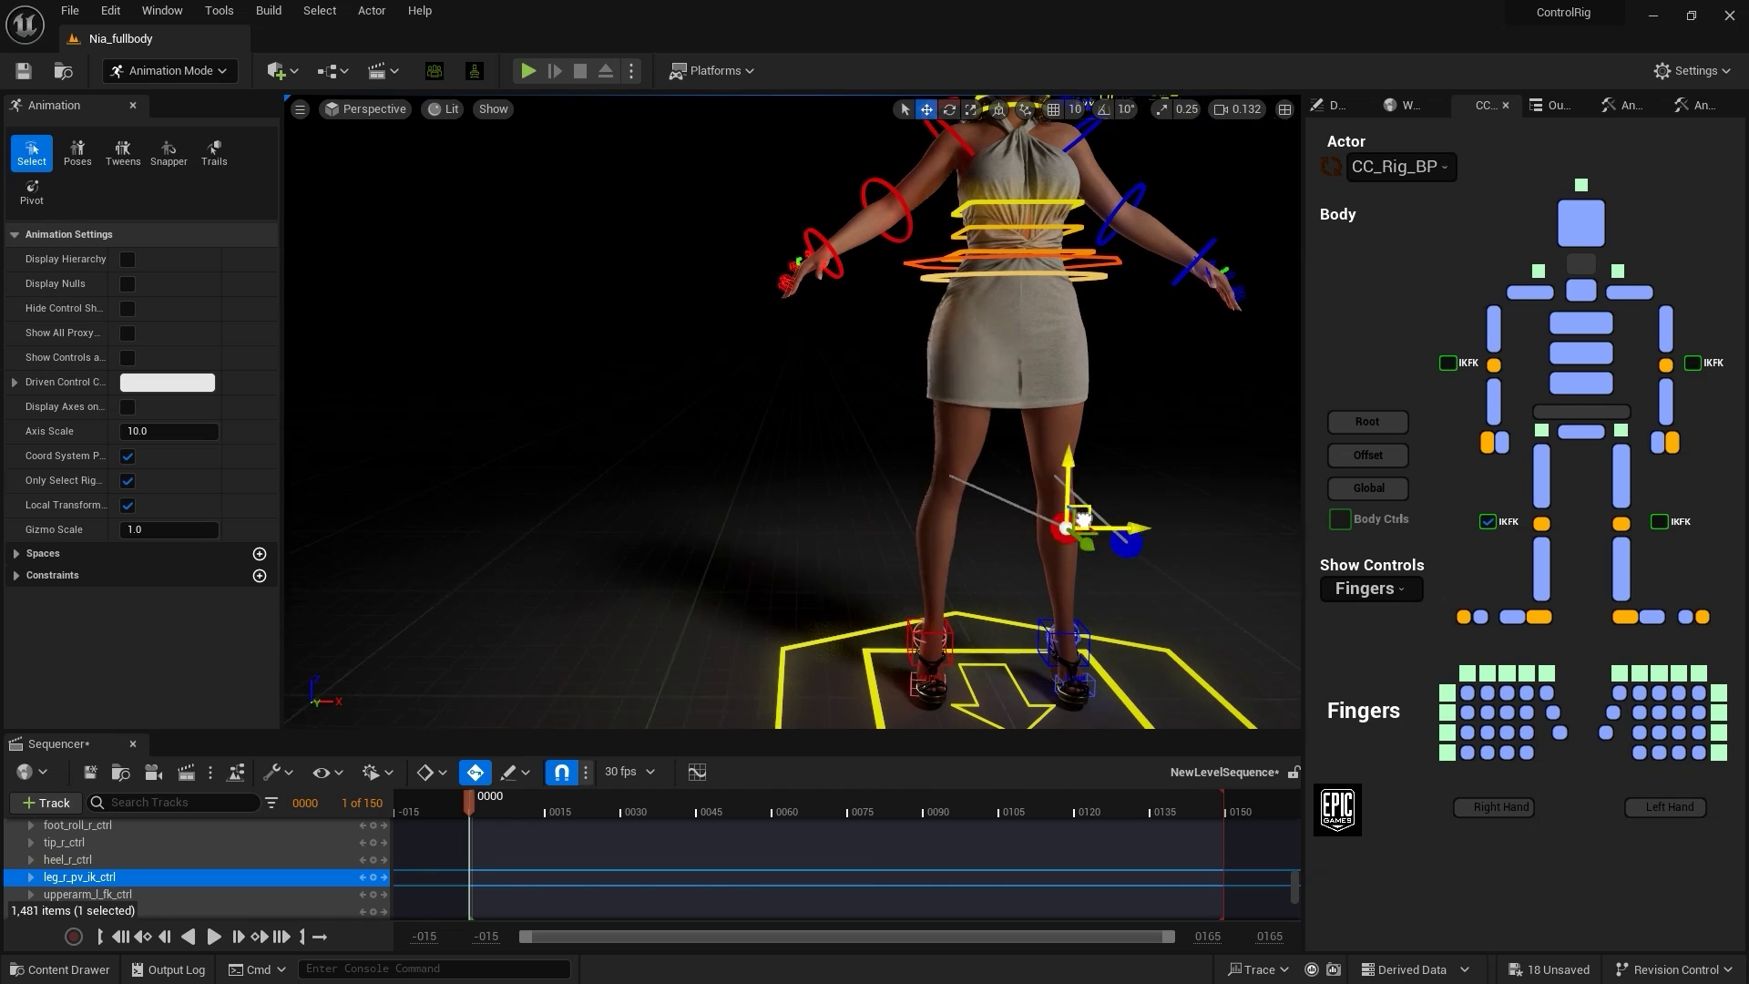
click(1447, 363)
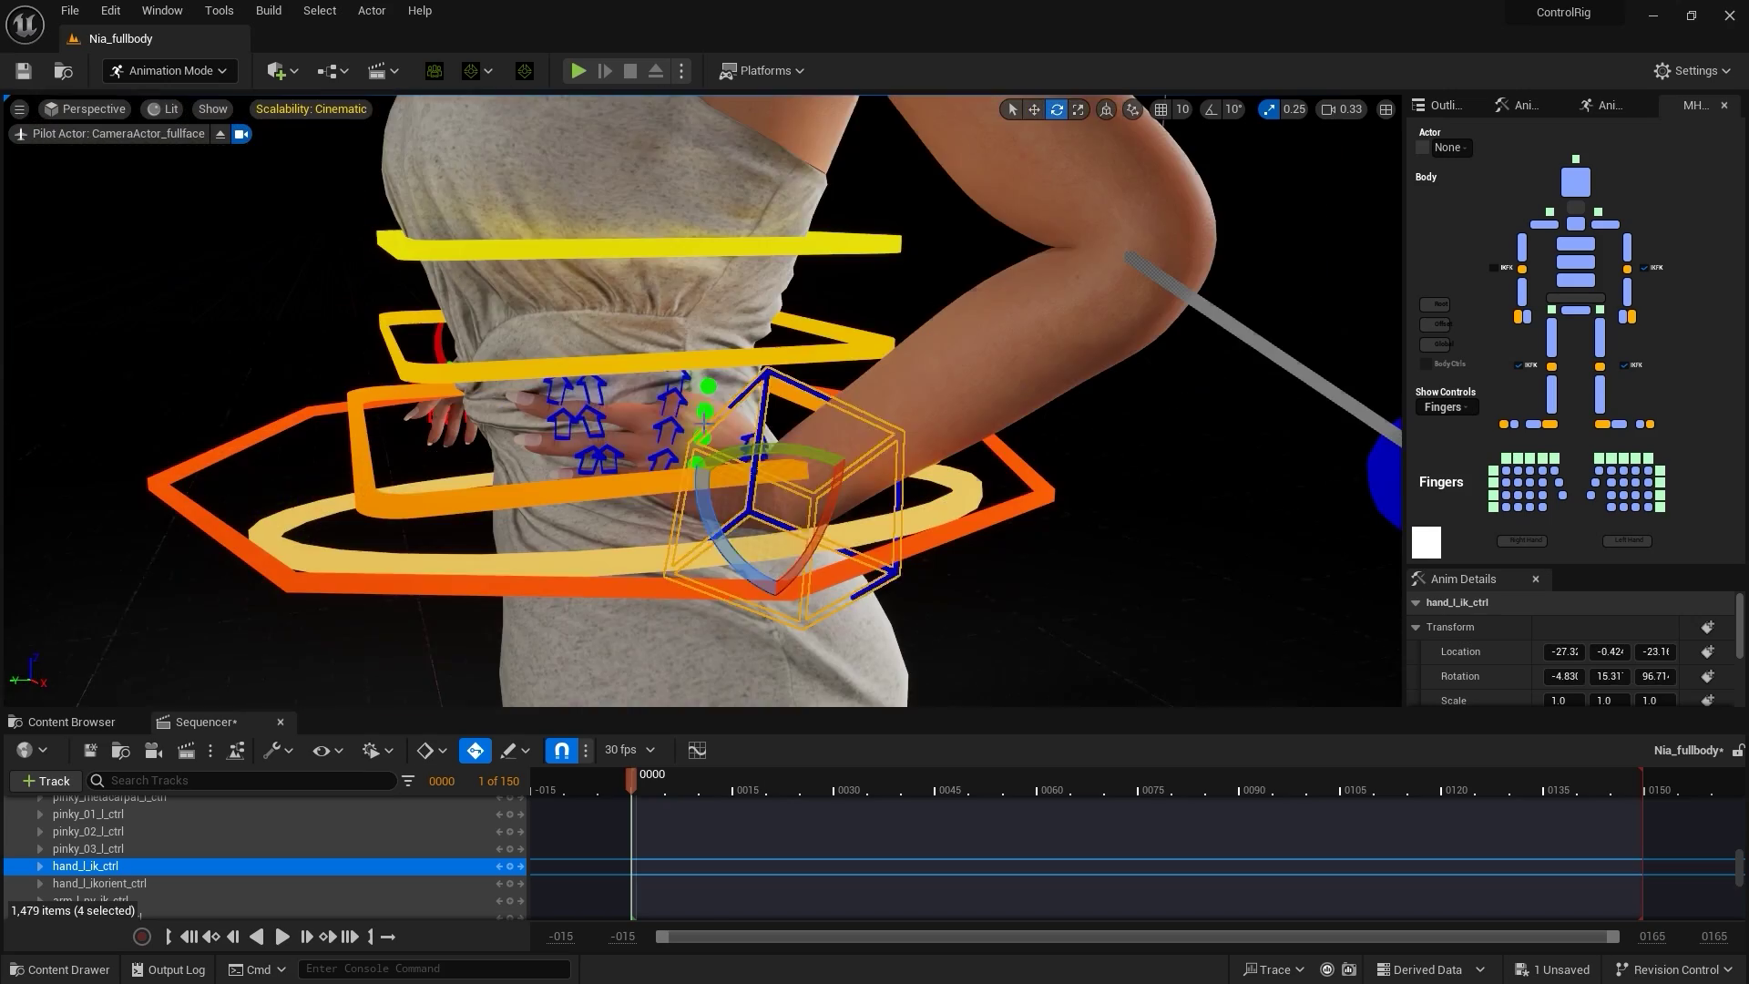
Step: Select the right upper arm, right middle finger and centre eye controls
click(723, 419)
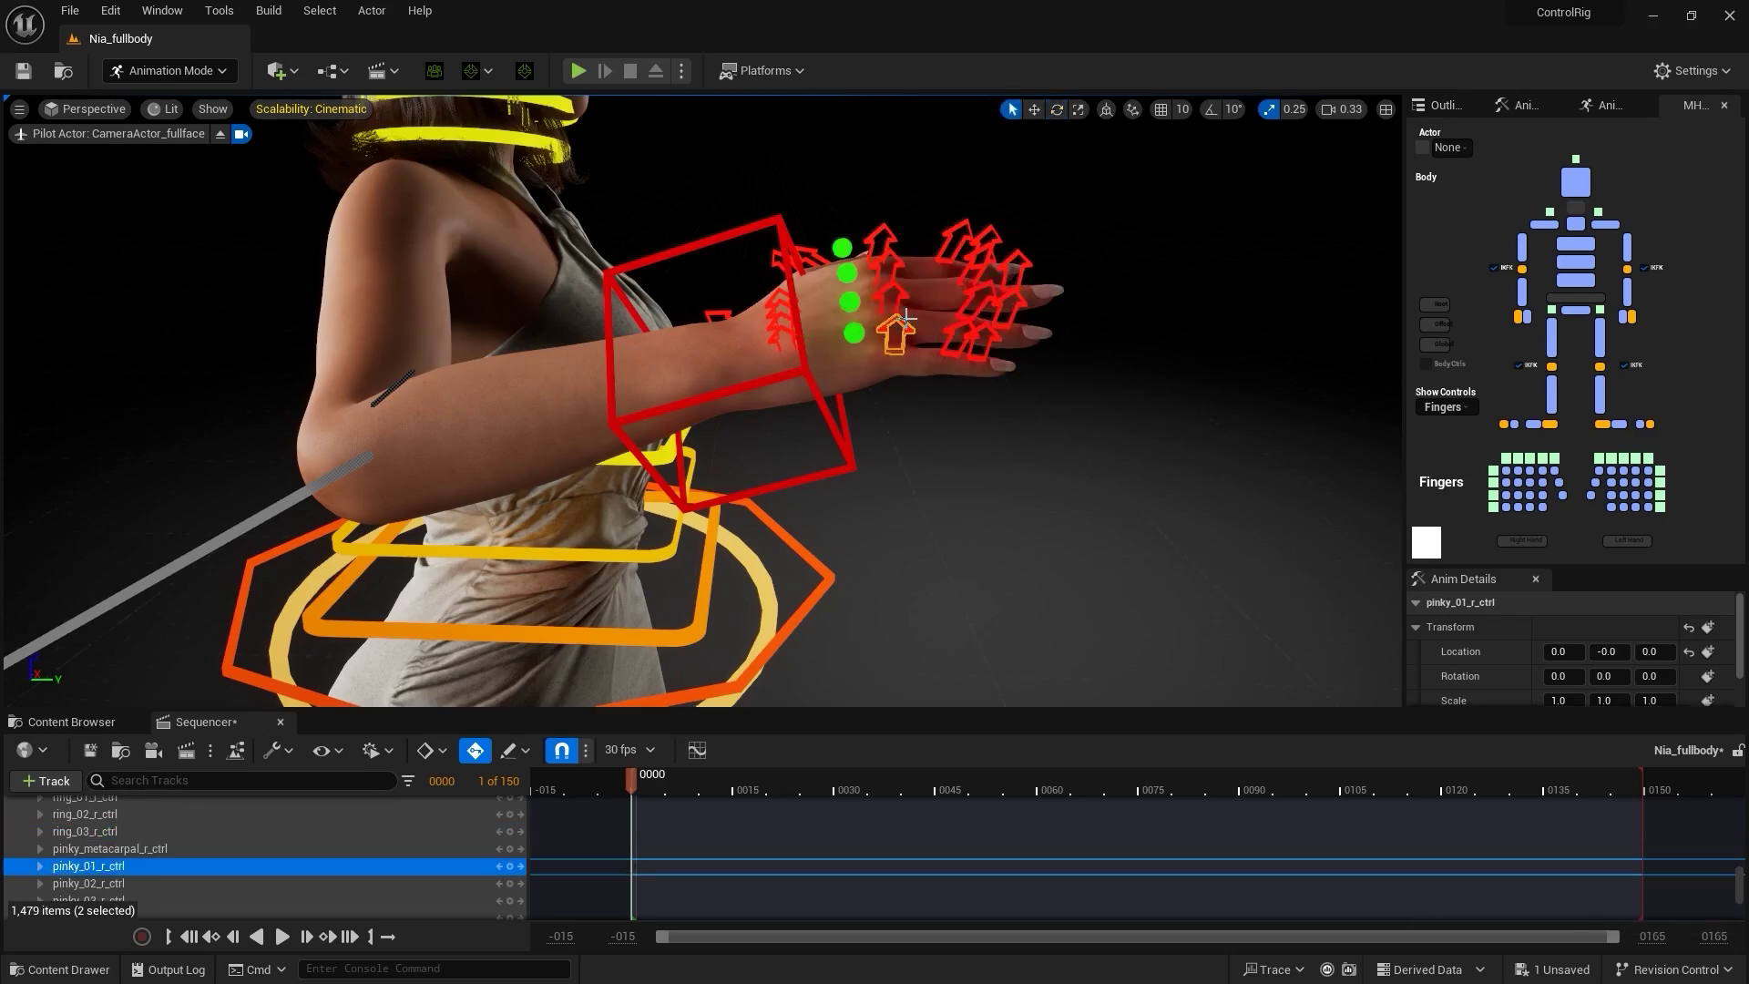
click(714, 419)
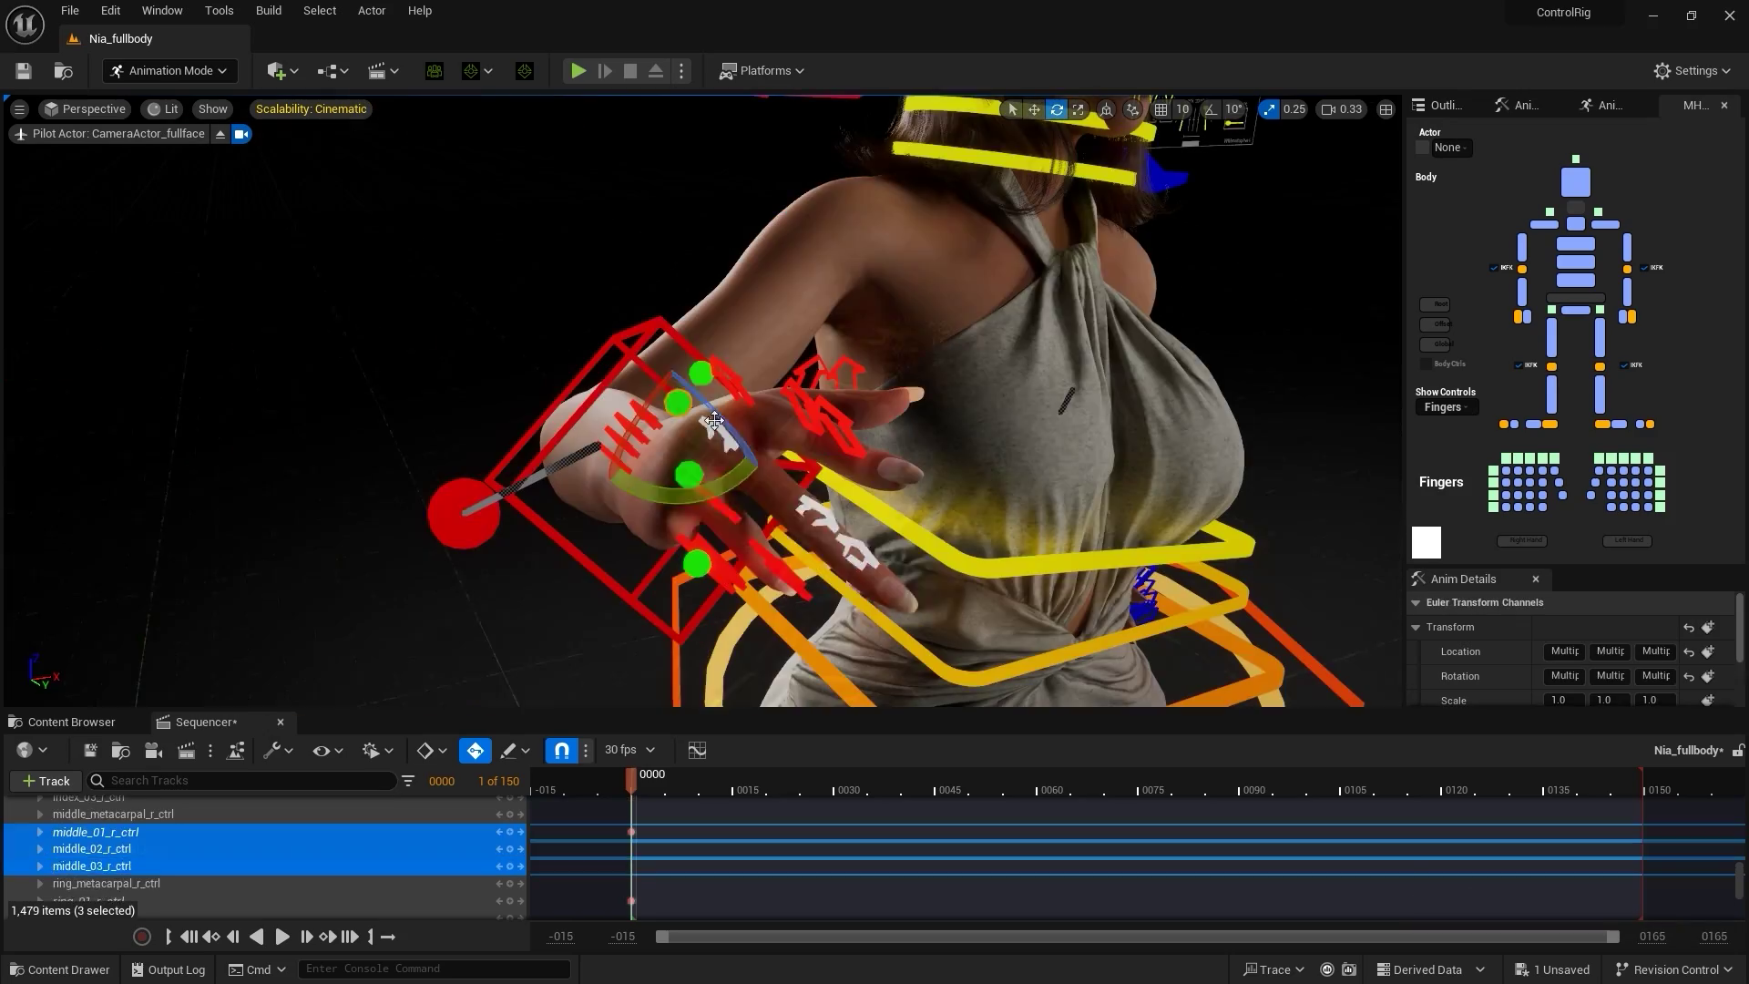
click(740, 264)
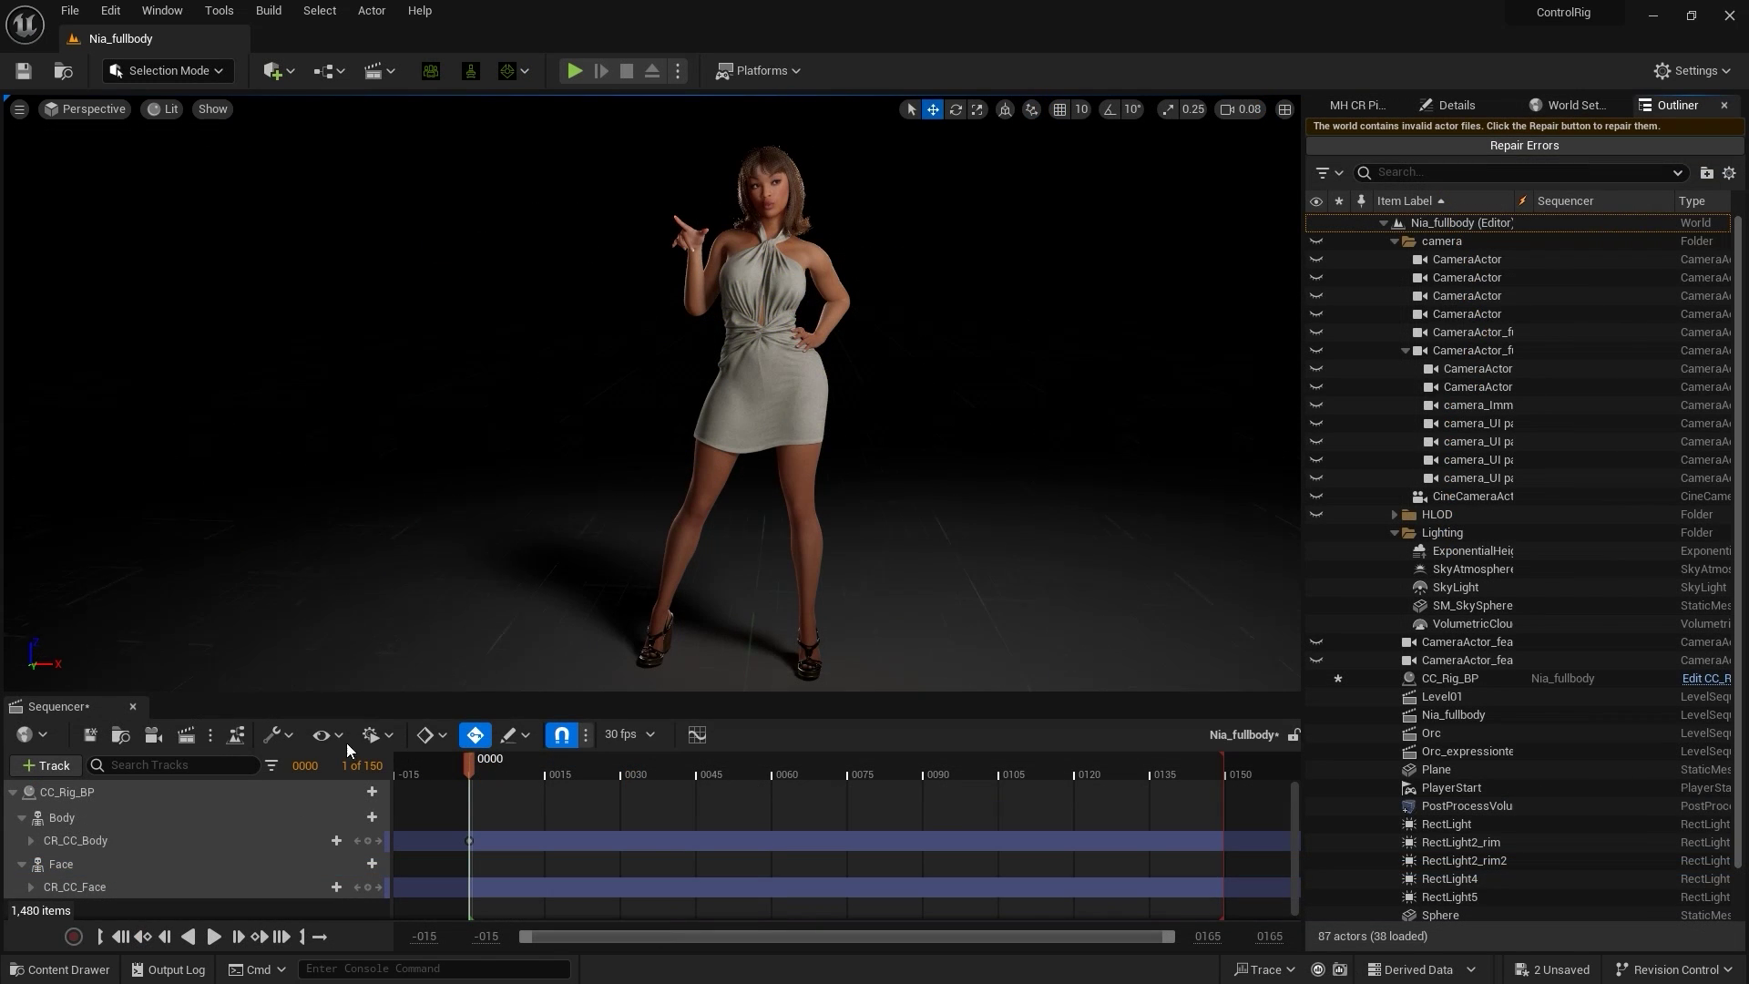
Step: Select every CR_CC_Body control in the Anim Outliner list
click(228, 840)
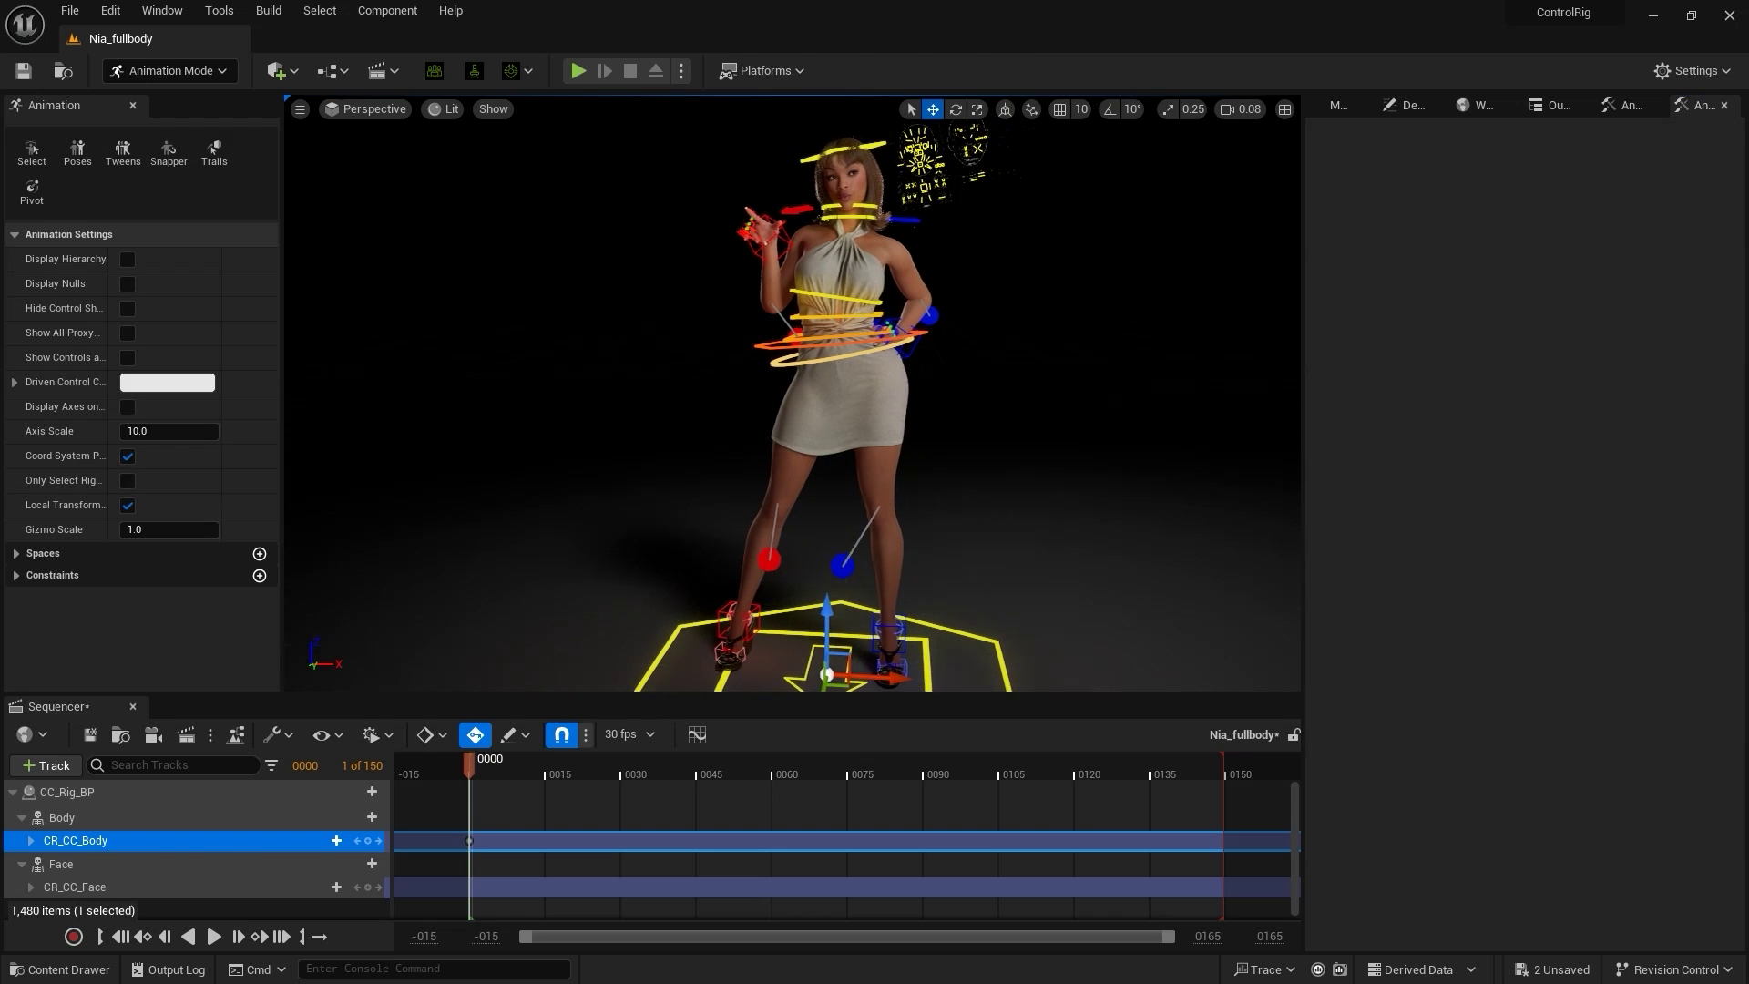
click(1611, 109)
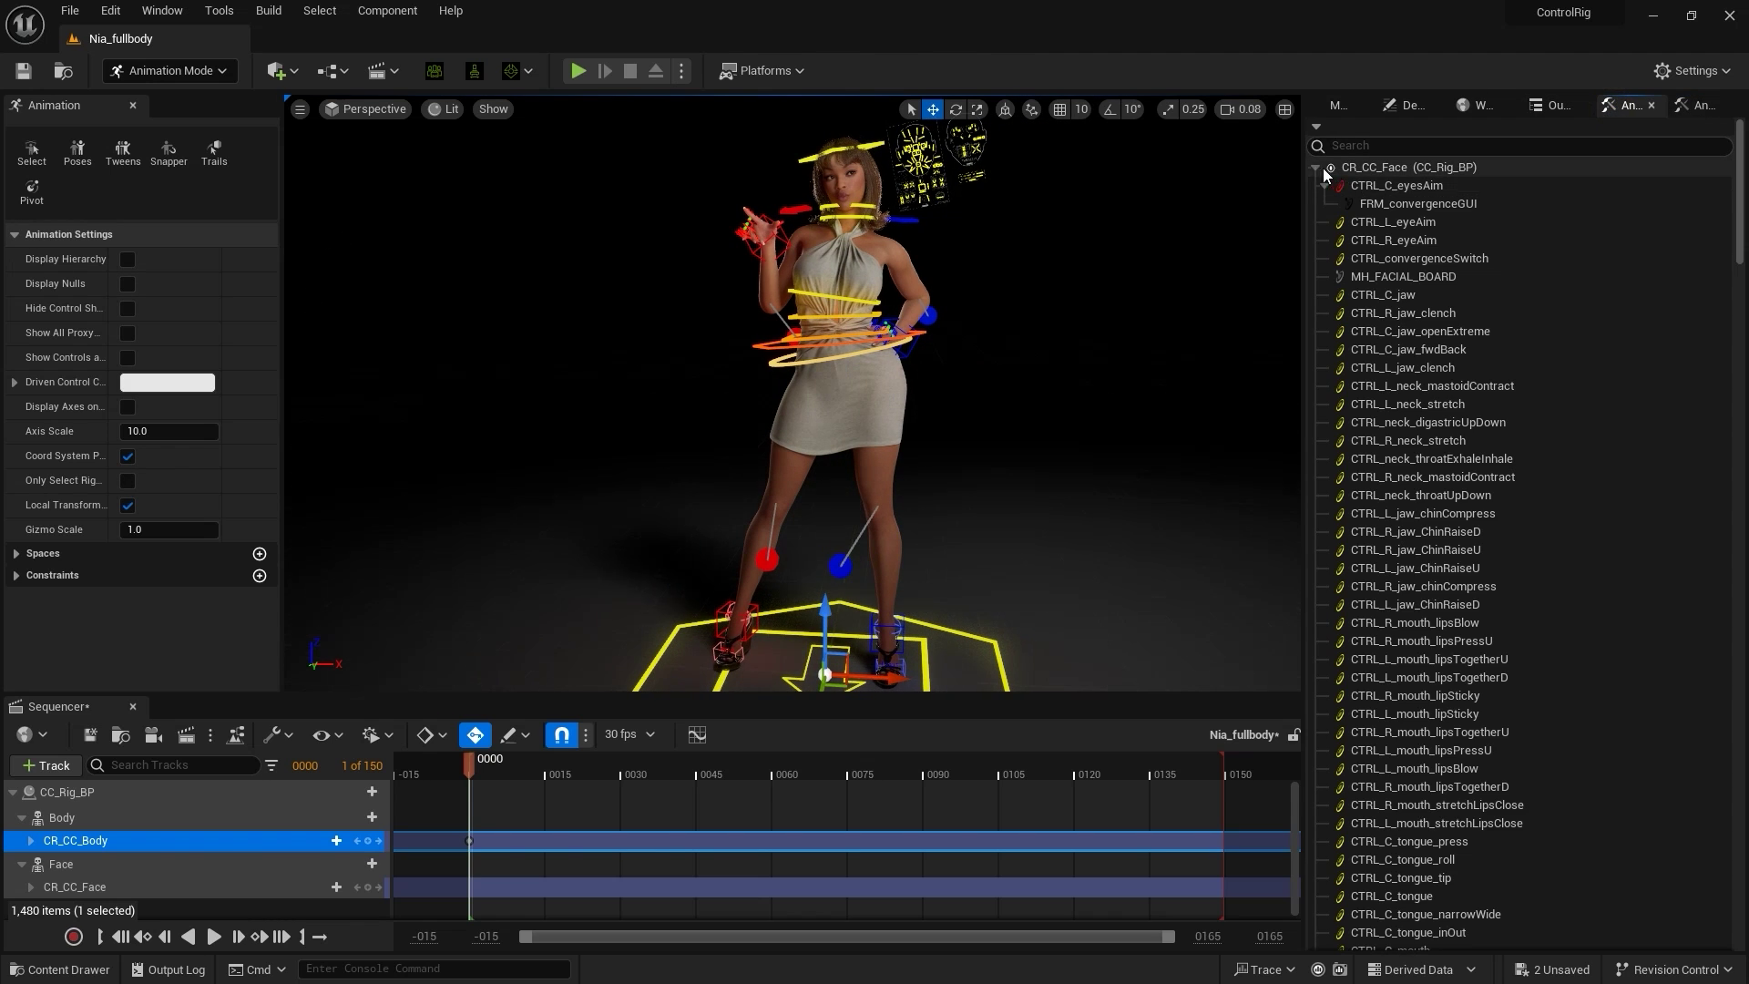
click(1391, 185)
drag(1742, 169, 1741, 793)
shift+click(1394, 938)
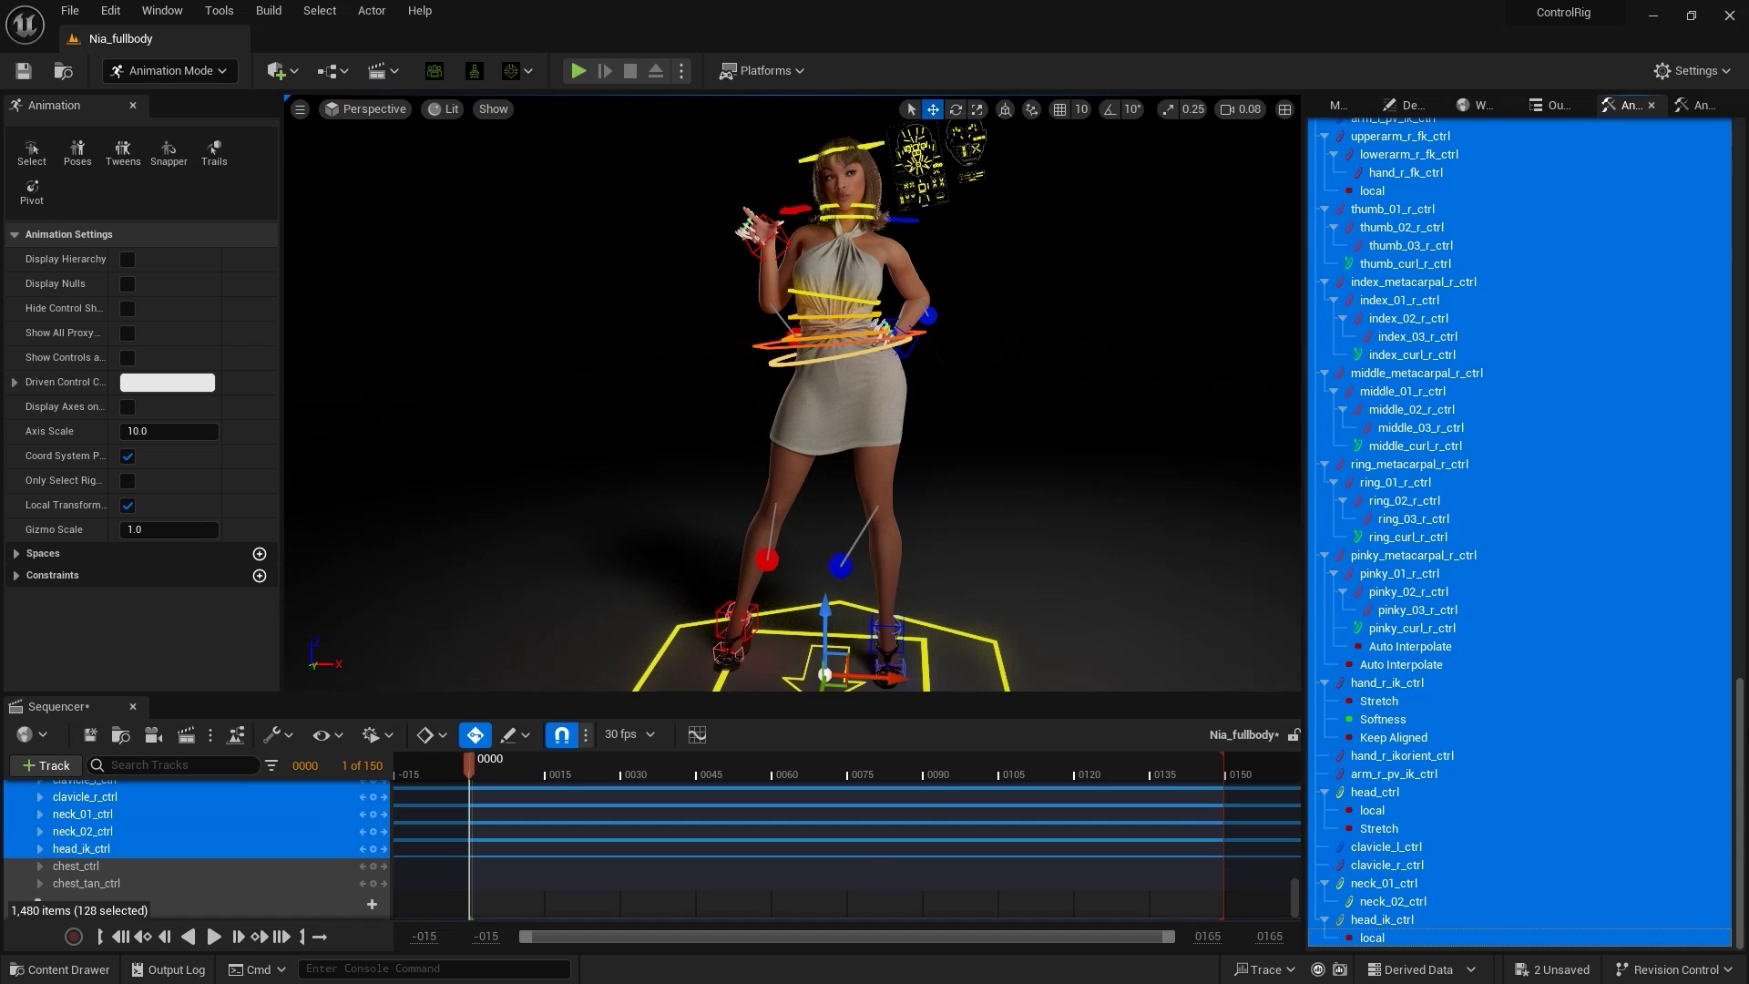
scroll(1393, 938, up, 5)
scroll(160, 845, up, 10)
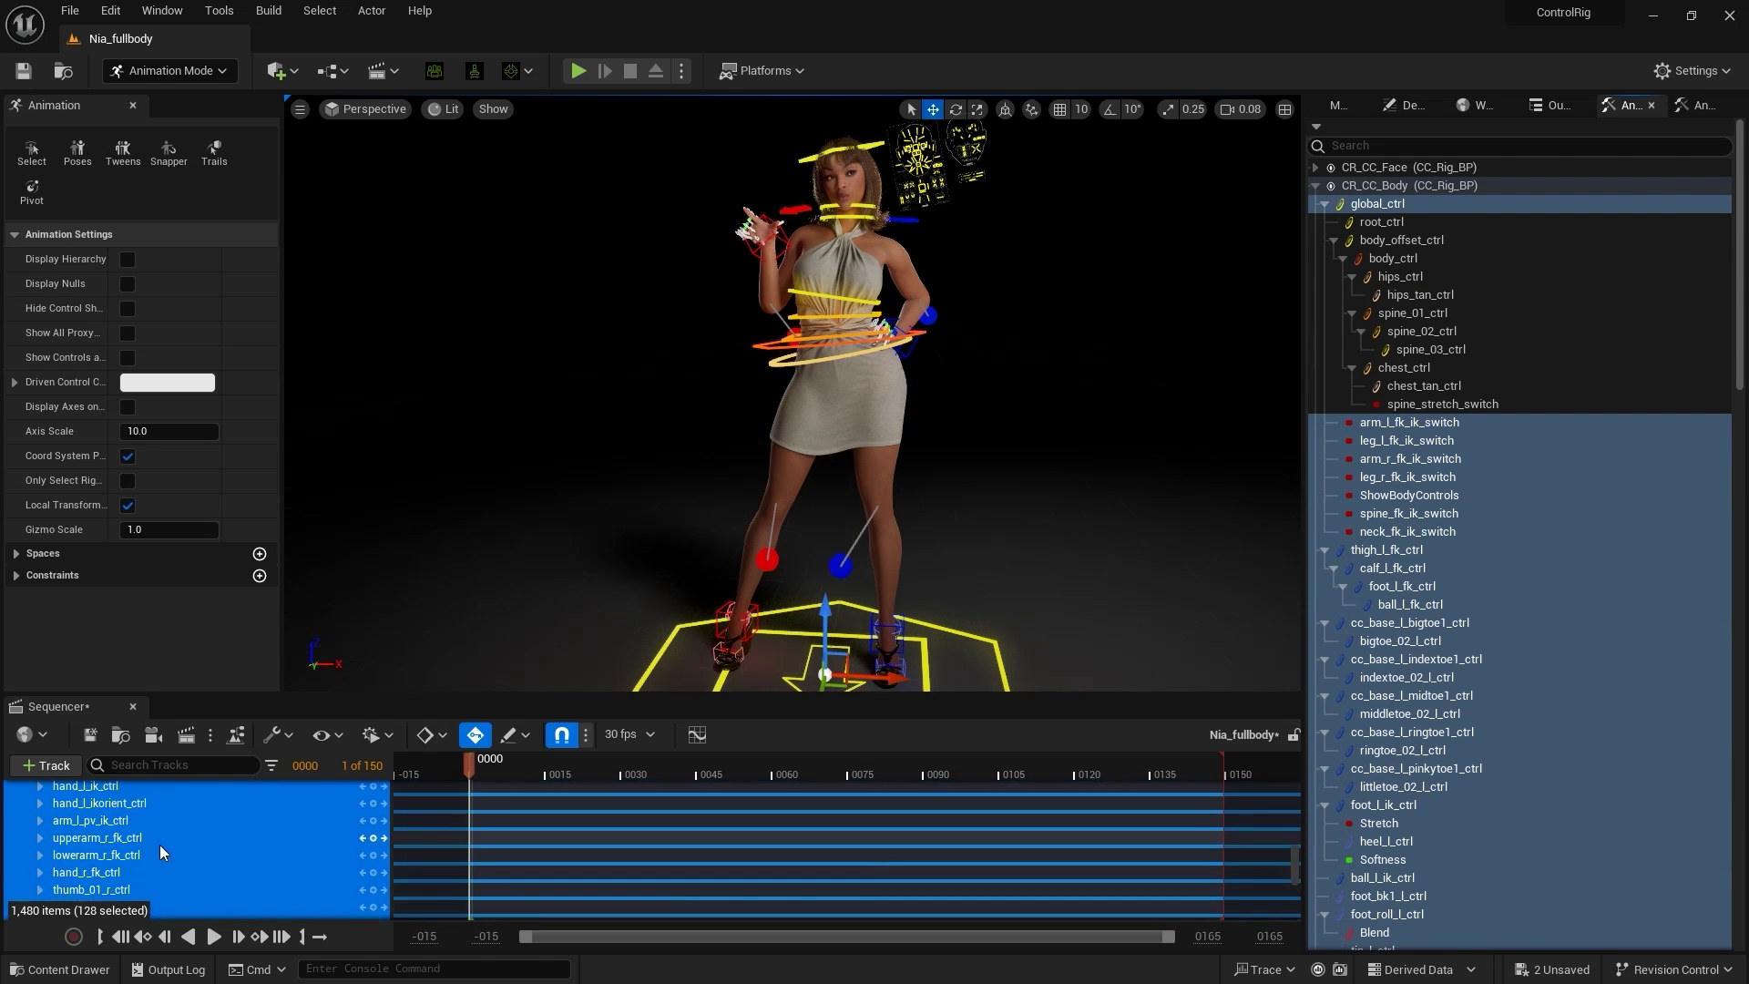
Step: Save the selected body controls as a new control rig pose named Pose01
click(92, 163)
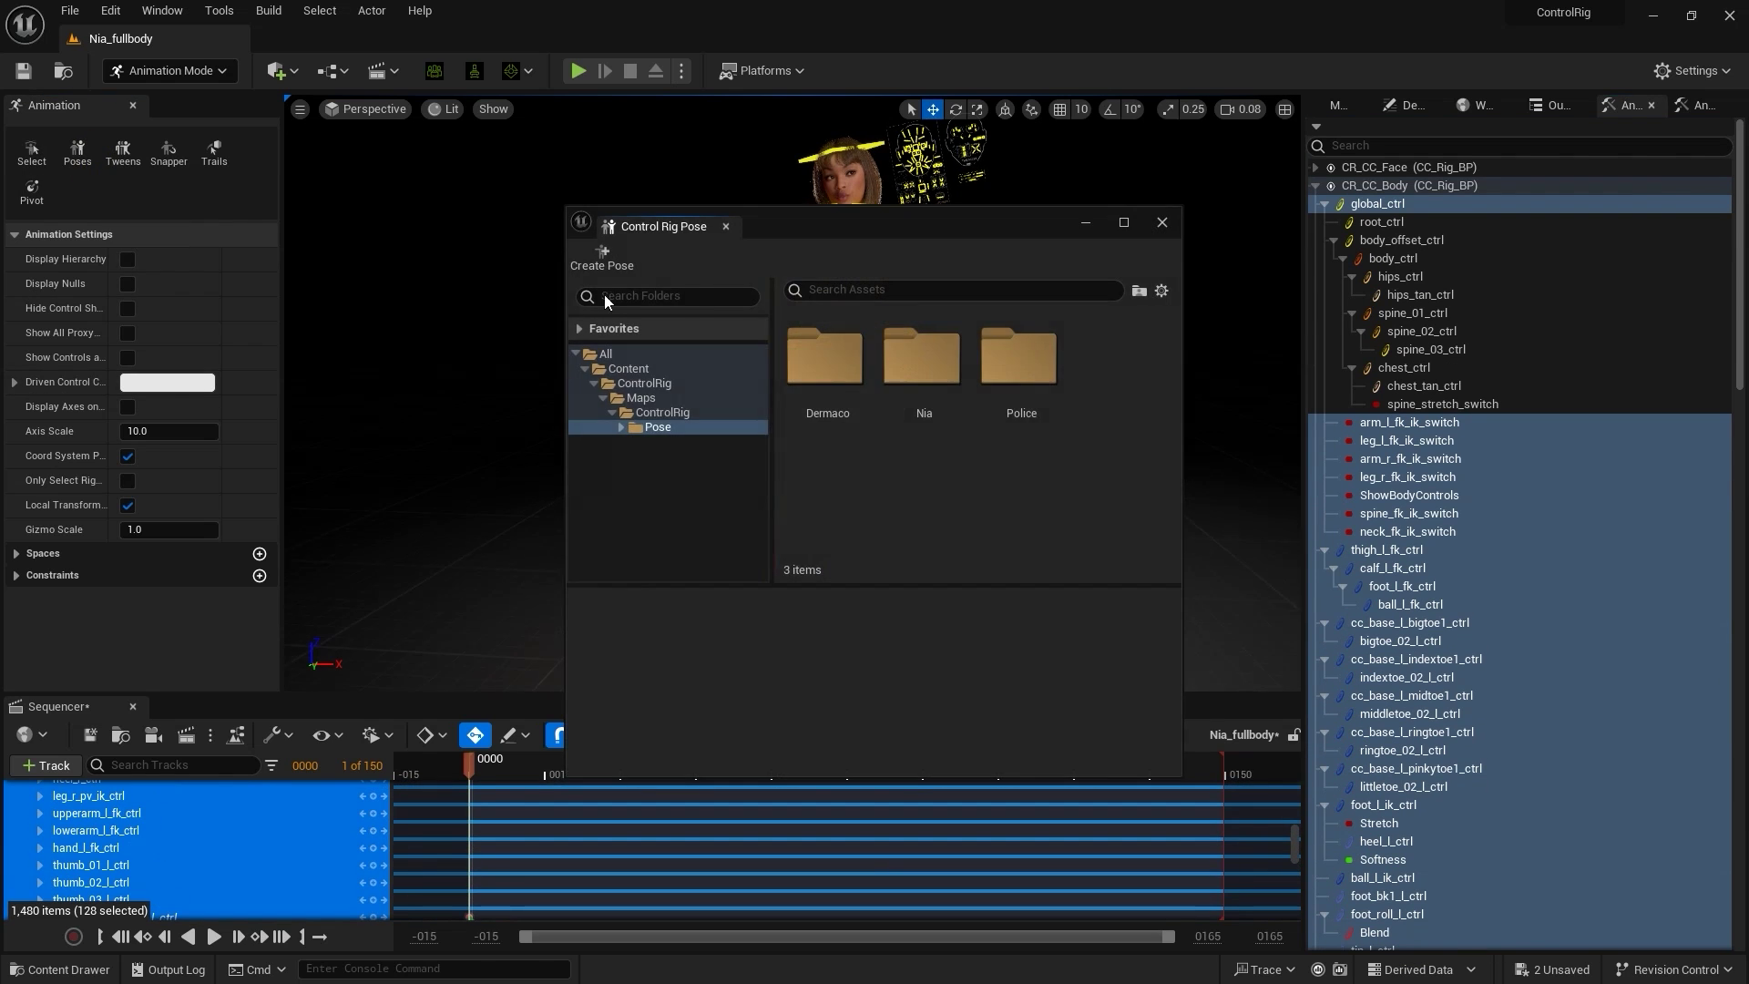
click(625, 270)
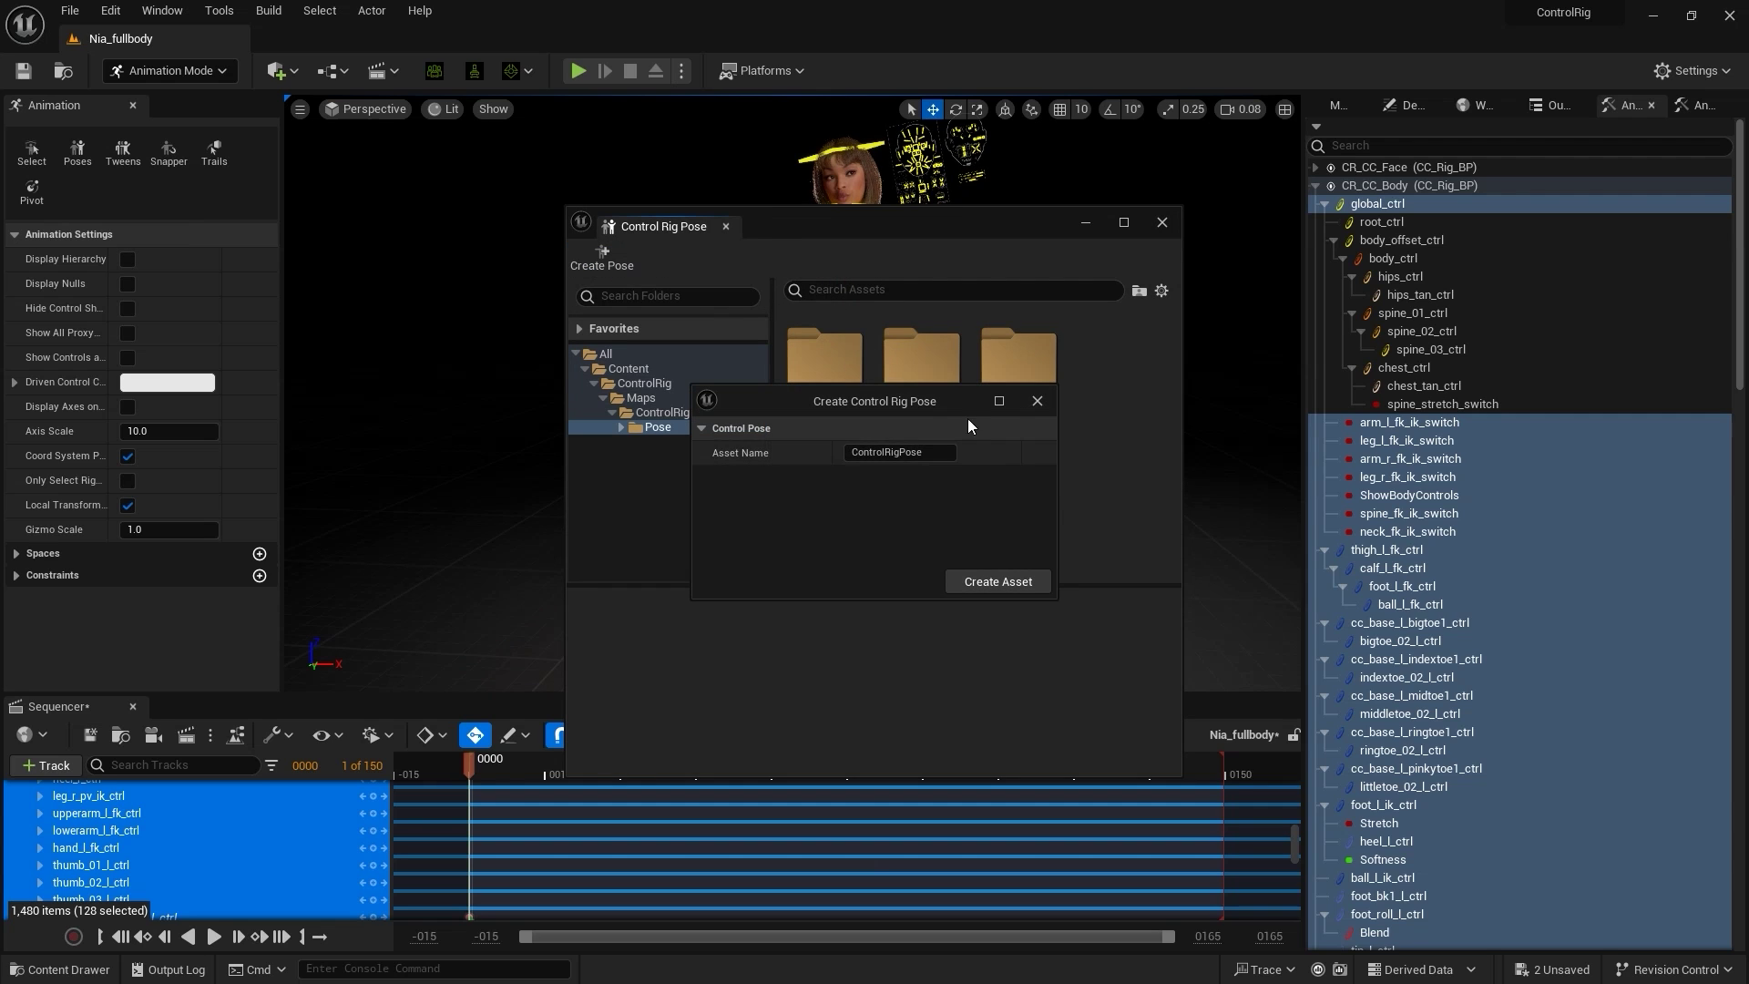
text(Pose01)
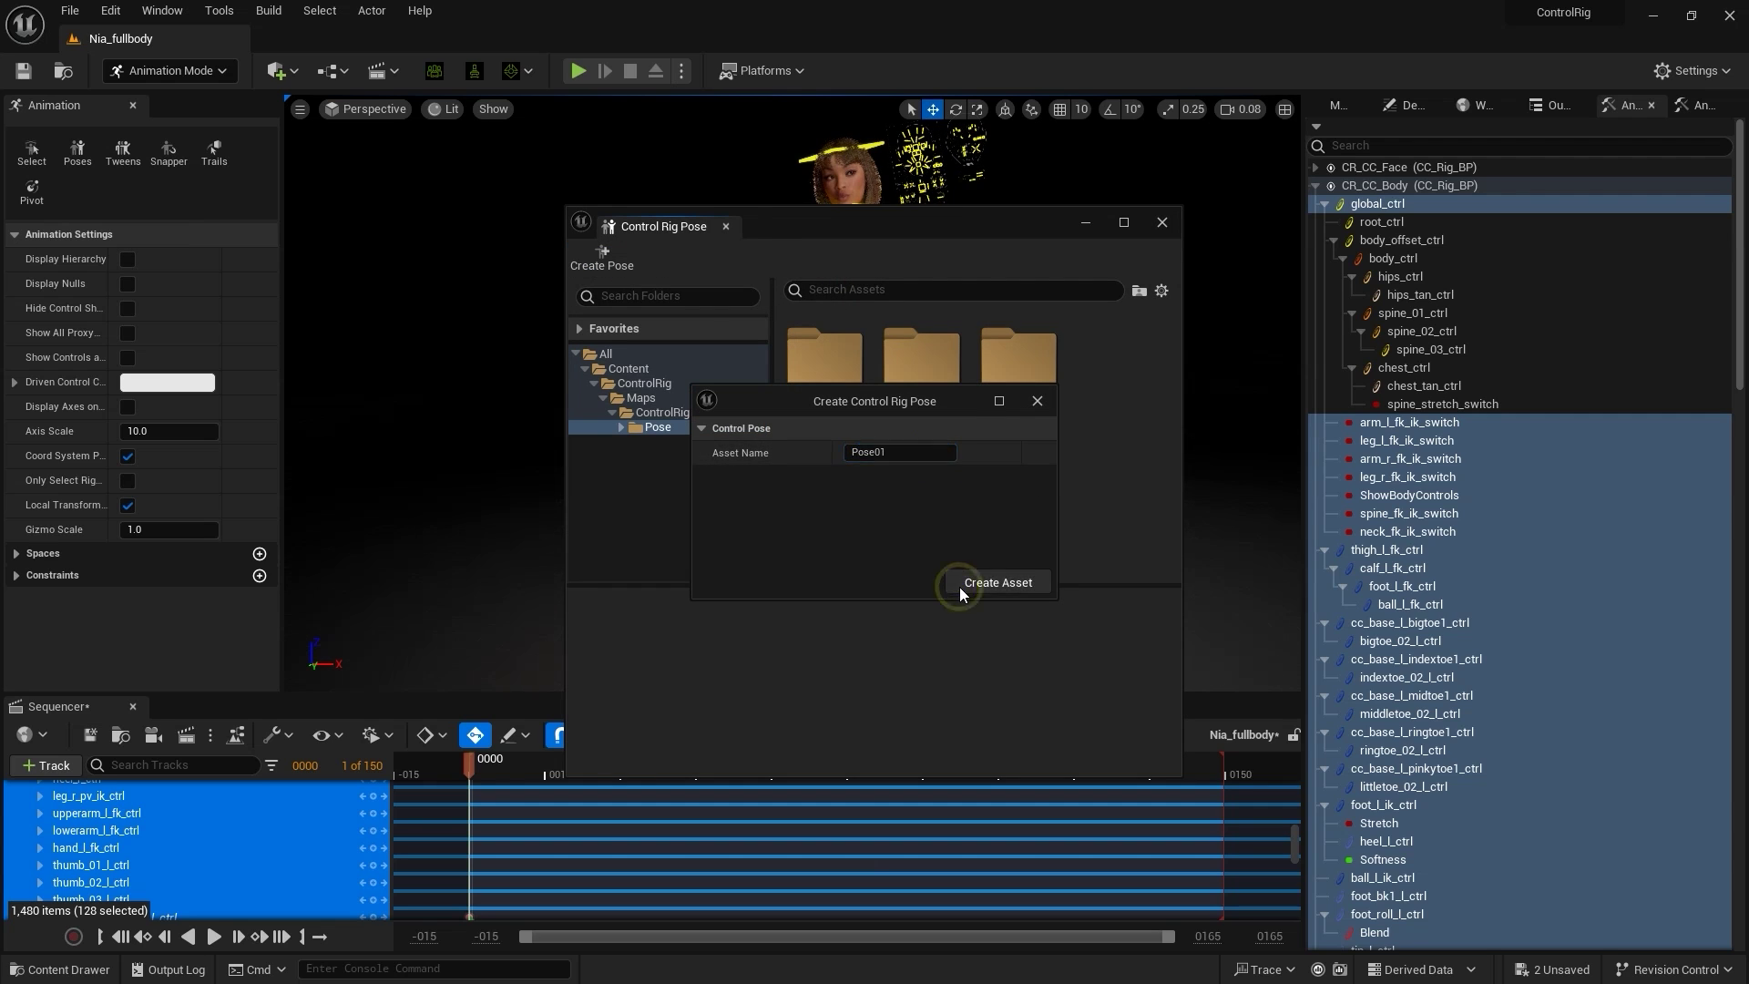
click(960, 587)
Step: Select the CR_CC_Face controls from CTRL_C_eyesAim through CTRL_eyesAimFollowHead
drag(865, 226, 318, 137)
key(f)
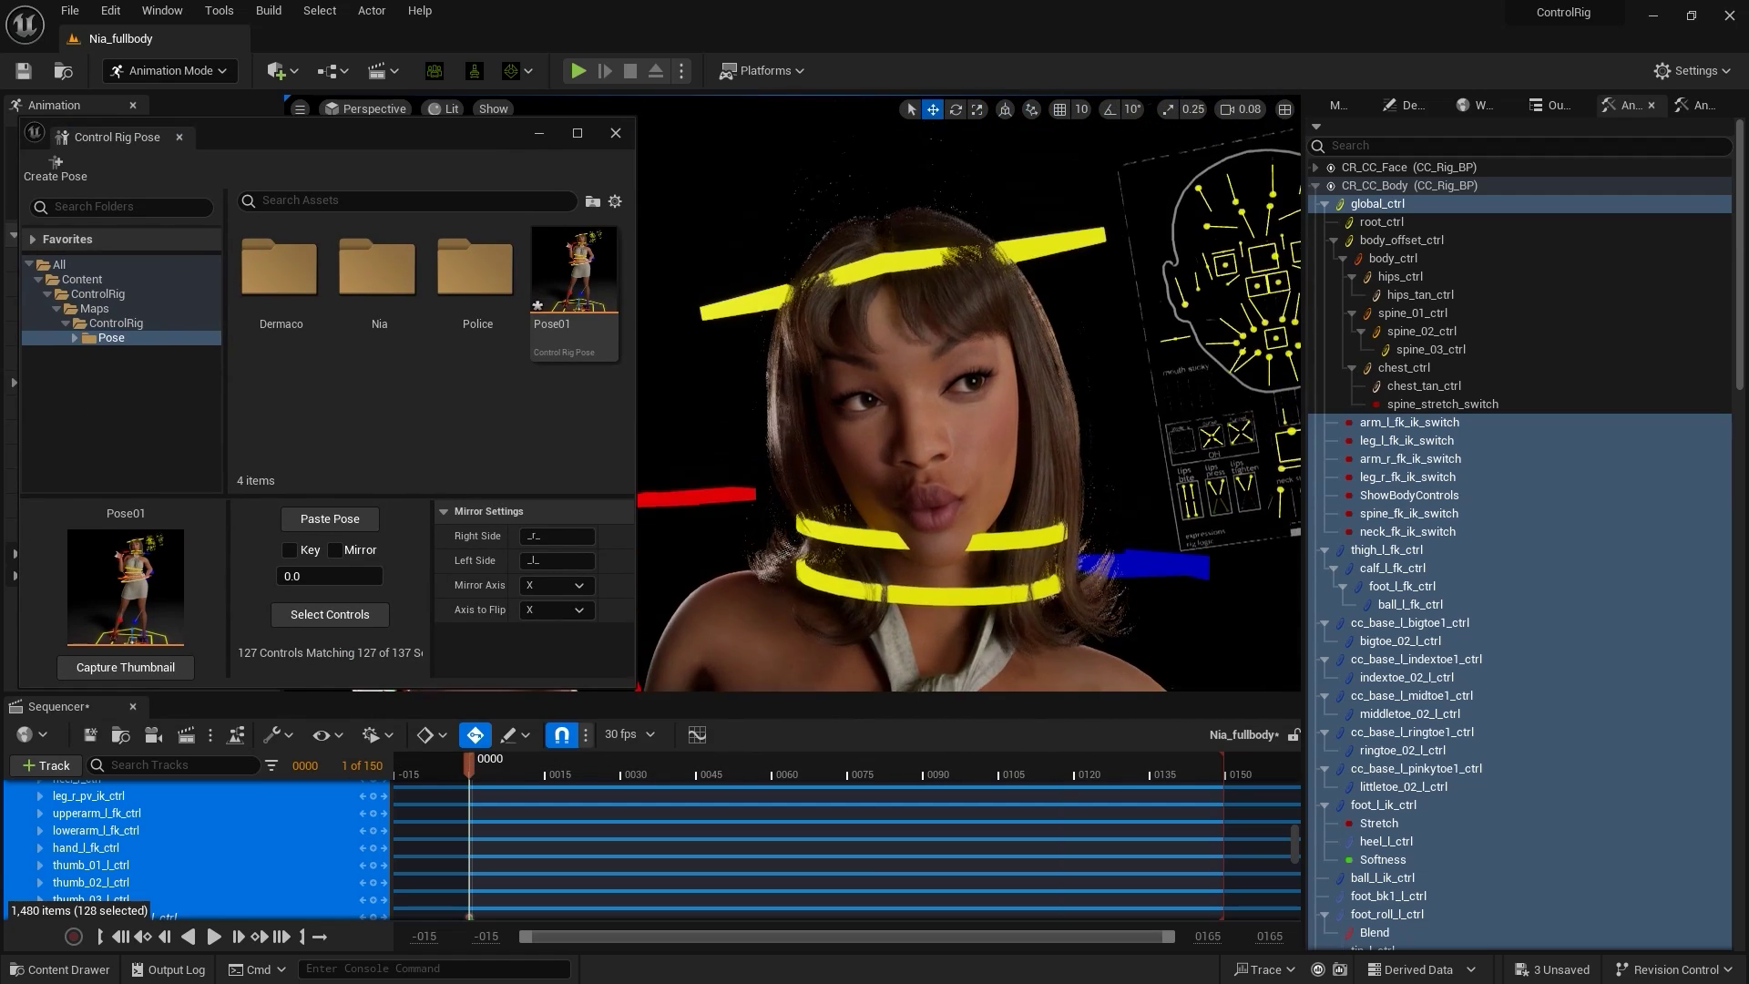
click(1315, 185)
click(1315, 166)
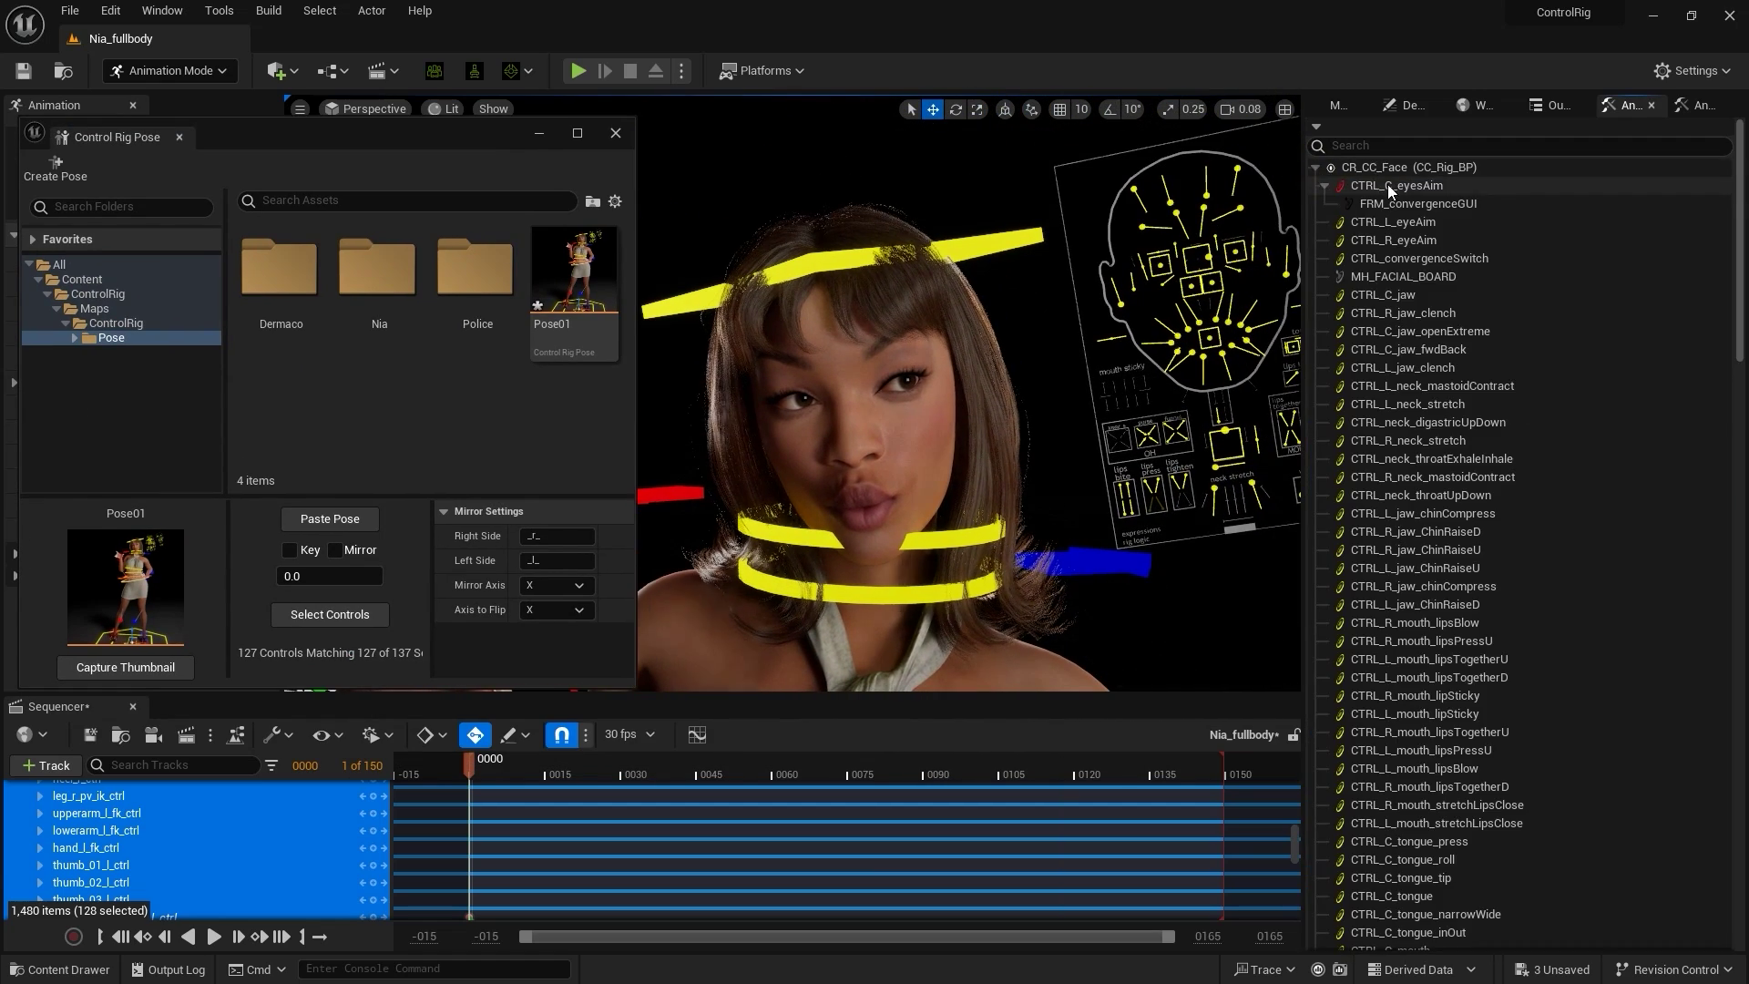
click(1387, 185)
scroll(1457, 456, down, 15)
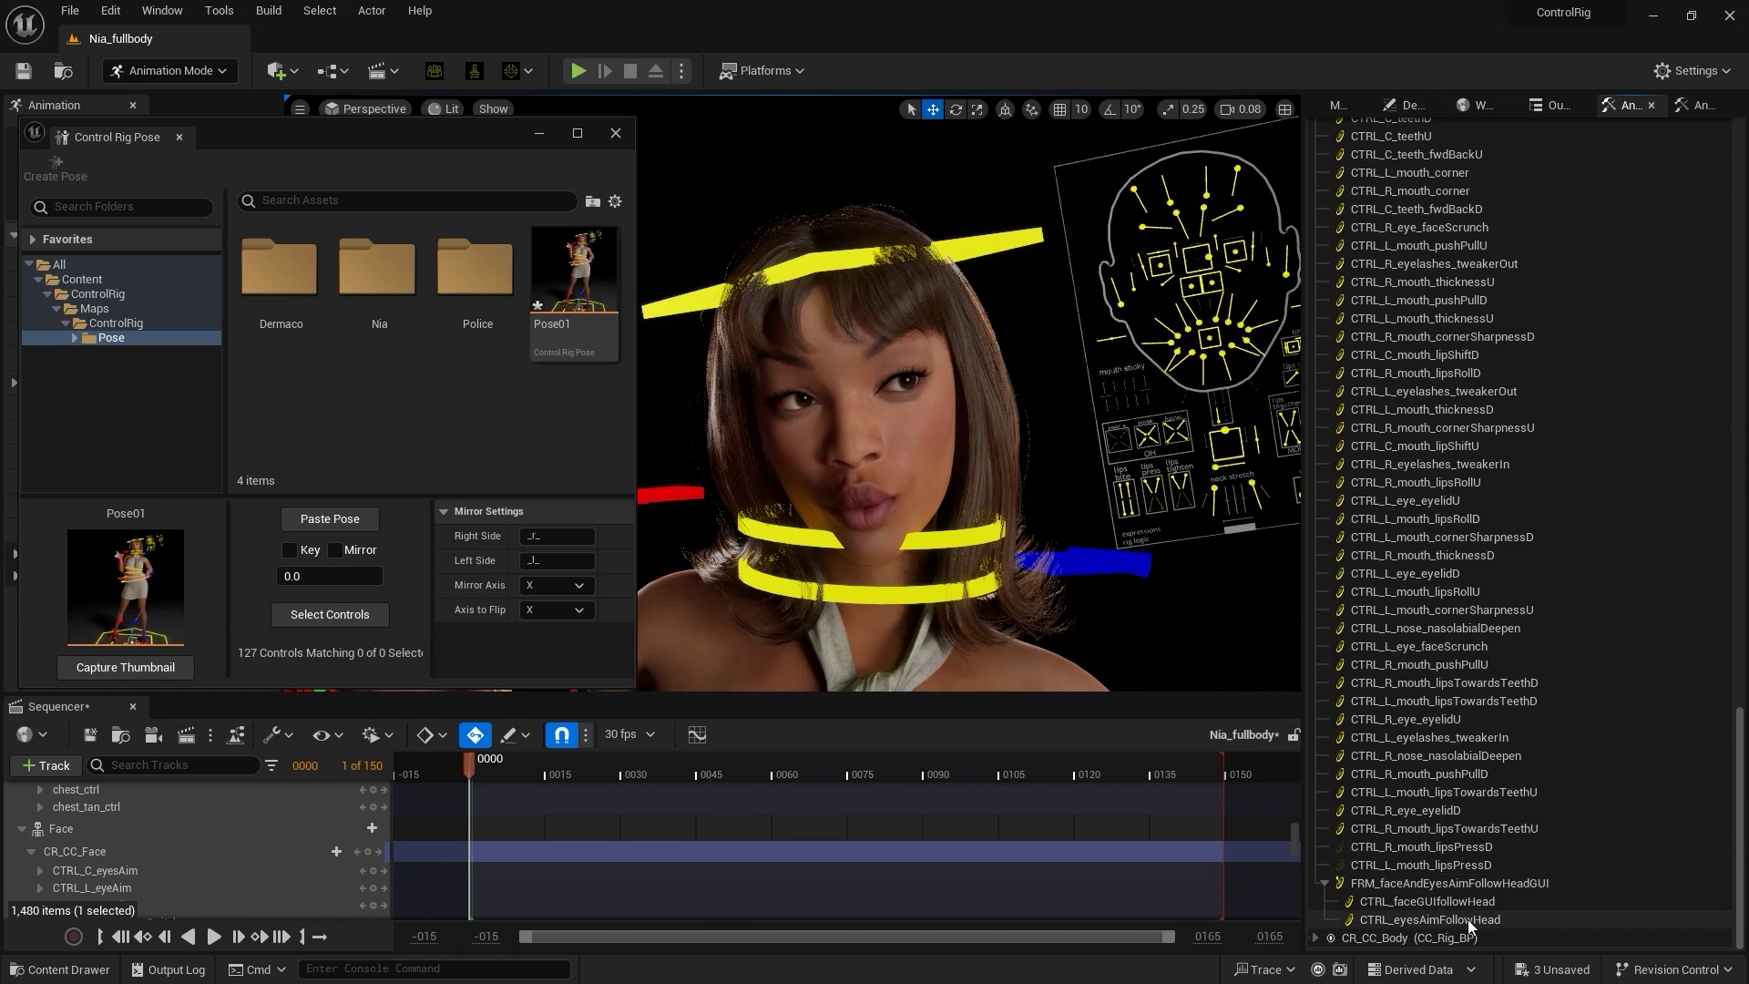
shift+click(1428, 919)
scroll(1503, 455, up, 15)
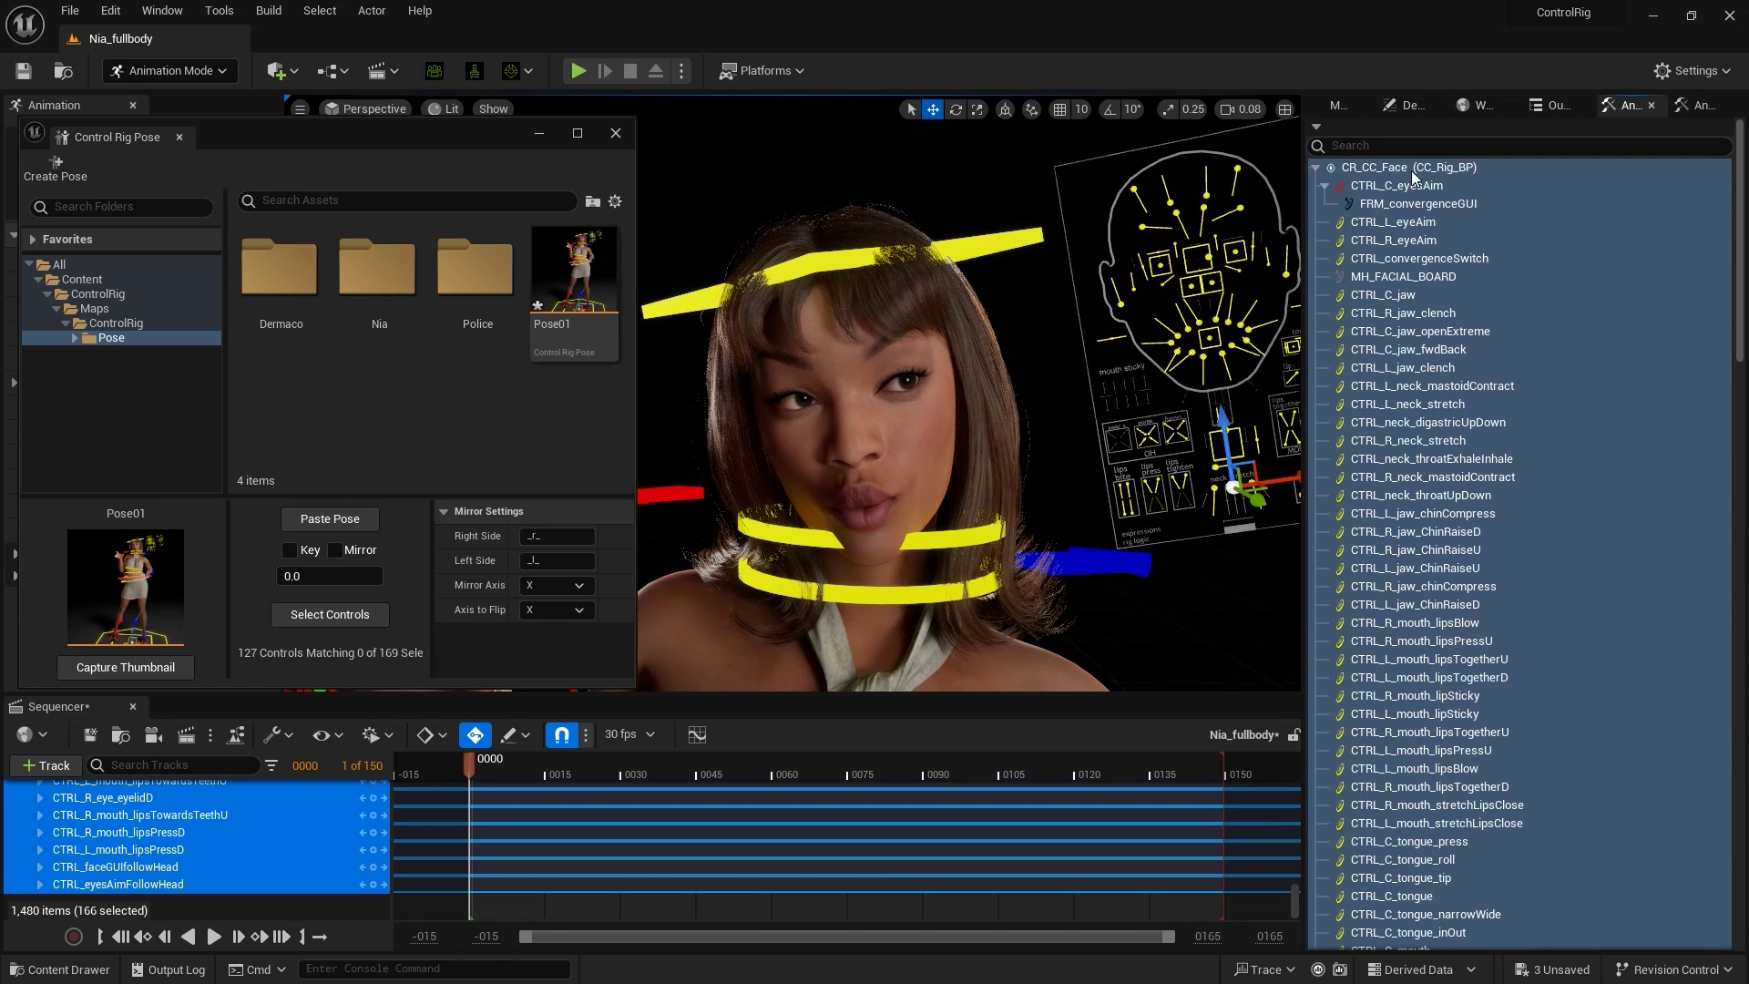
Step: Save the selected face controls as the Facial01 pose asset
click(78, 172)
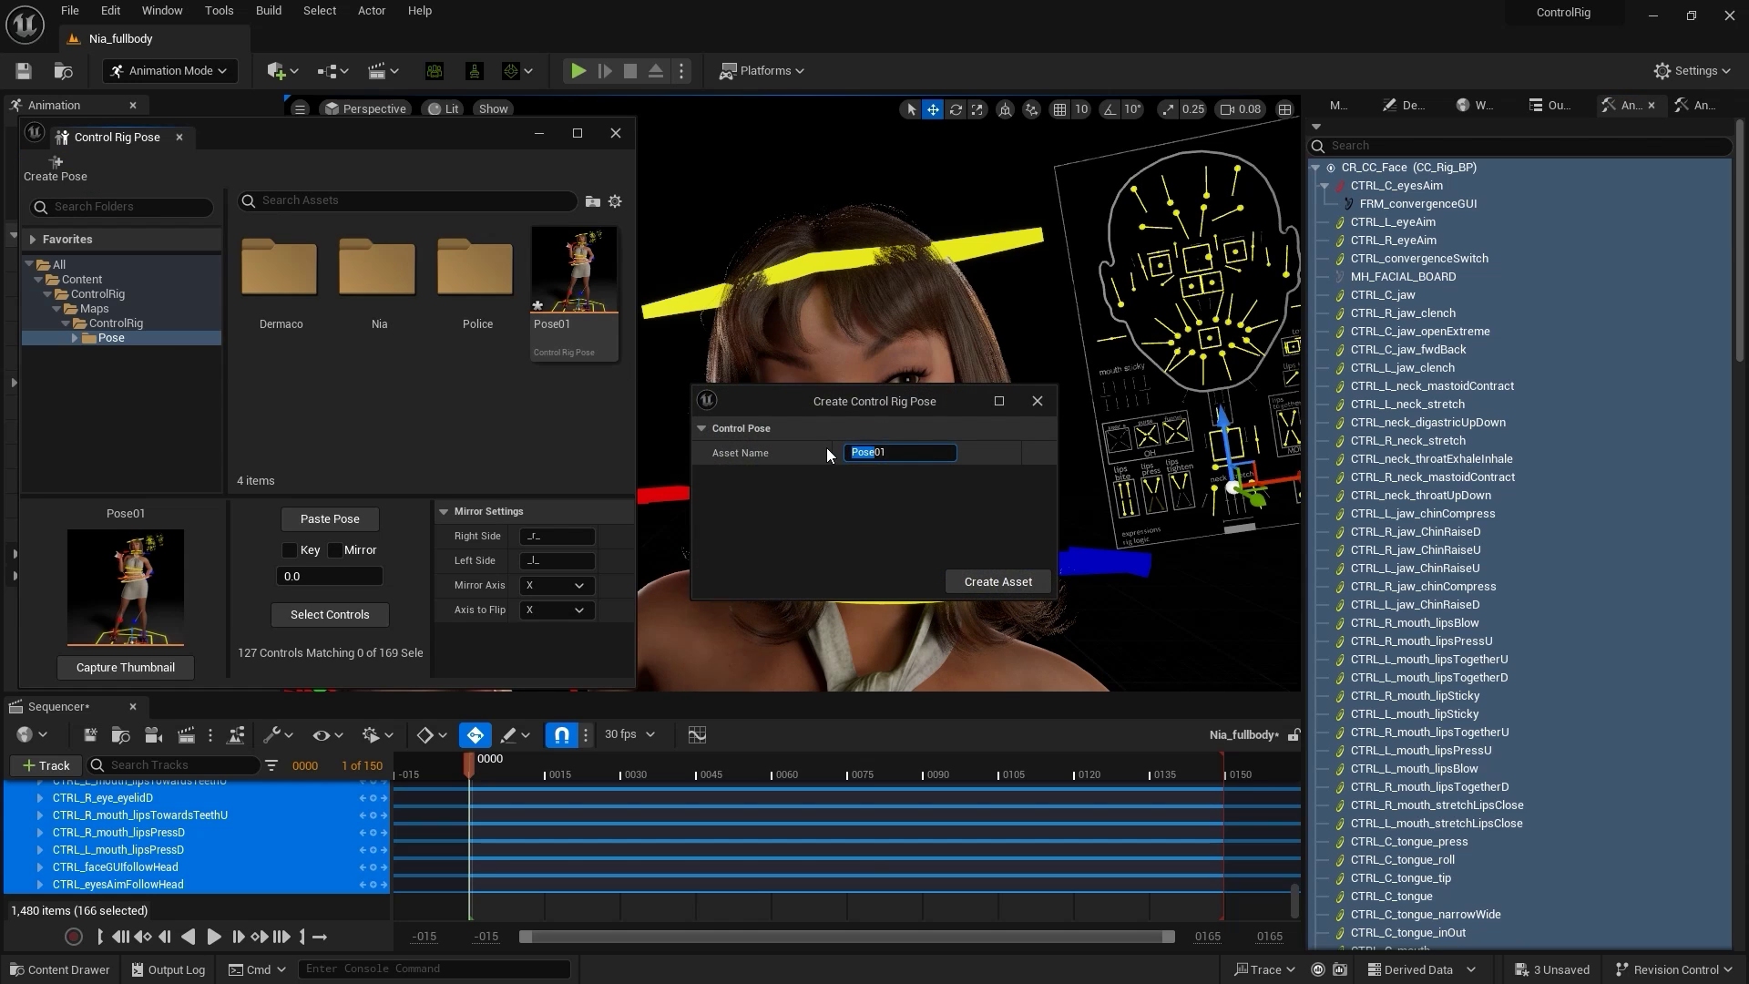
click(996, 583)
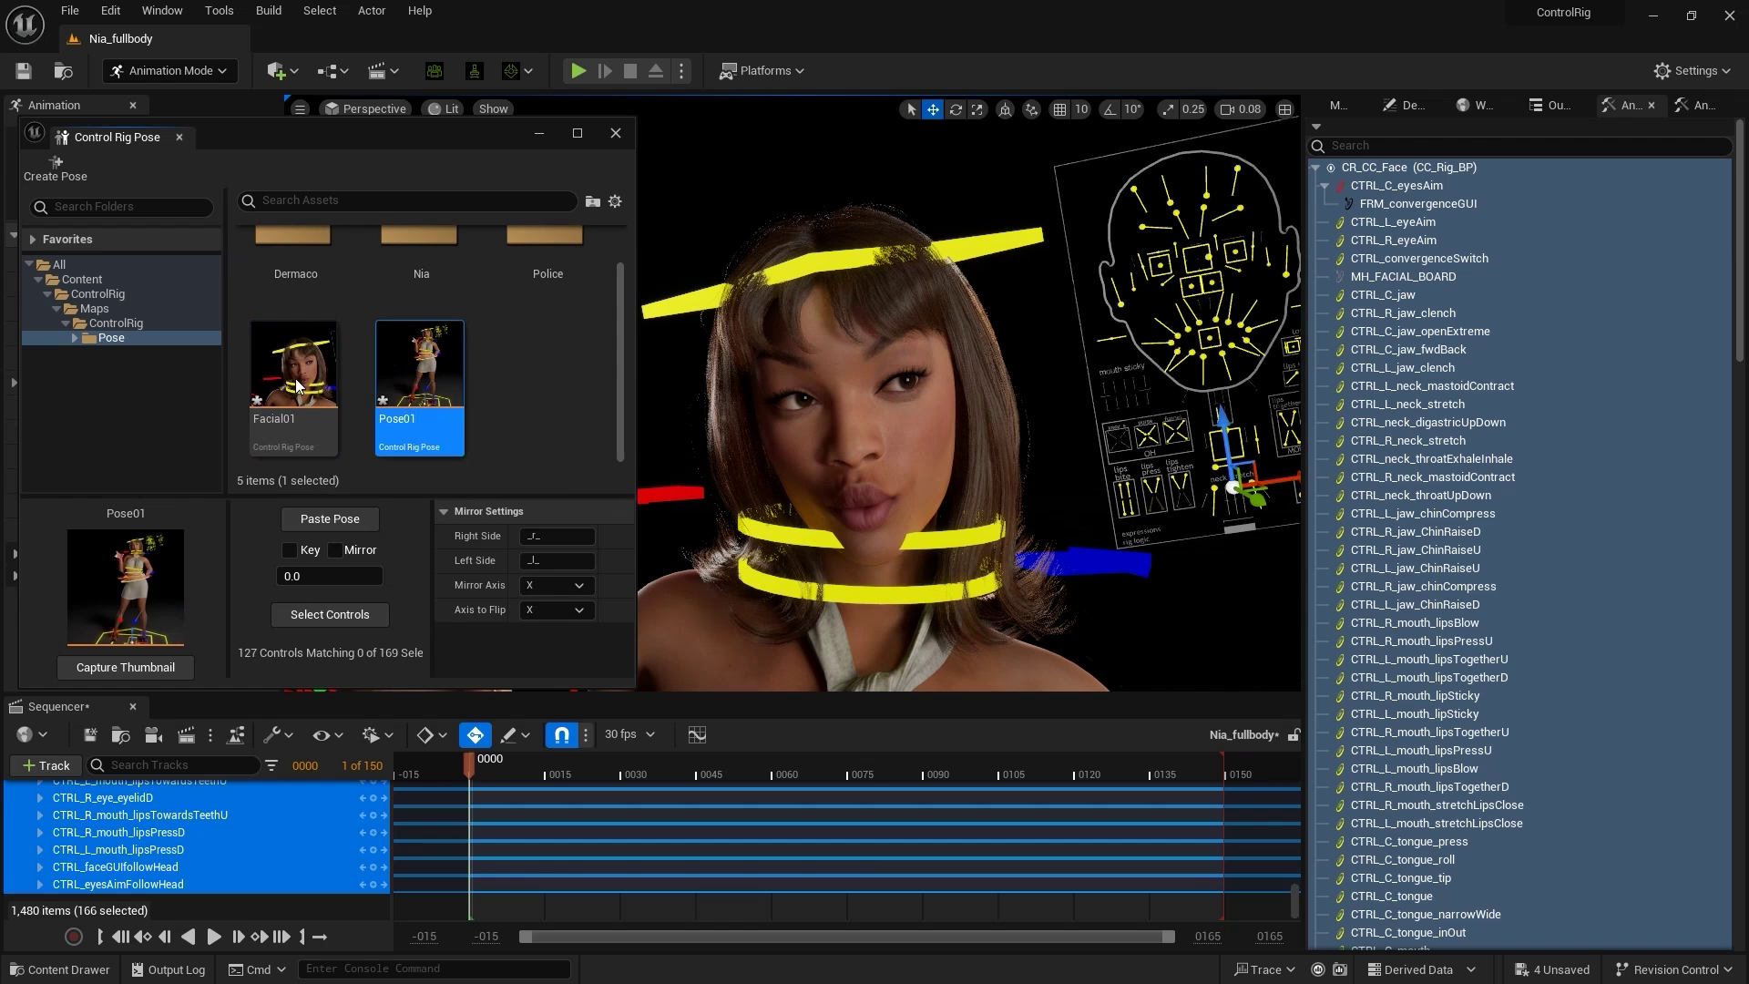
drag(443, 138, 422, 65)
scroll(437, 656, down, 5)
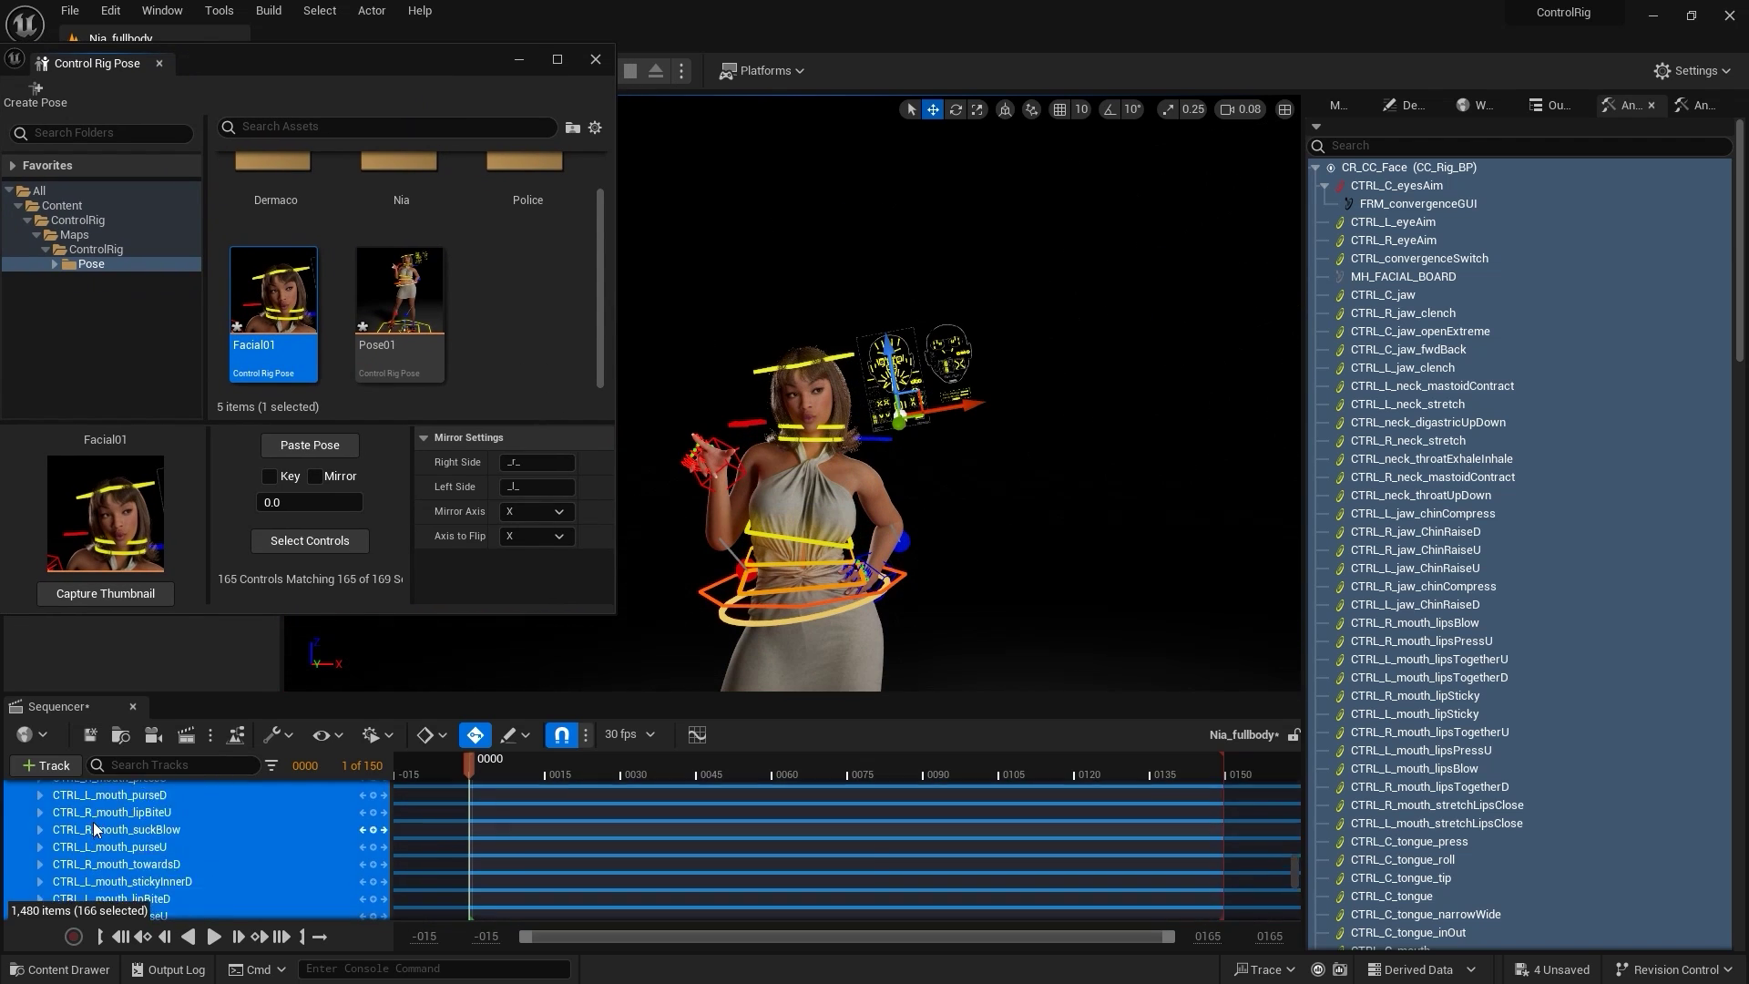
click(111, 859)
Step: Delete the existing control rig tracks from the sequence
click(199, 818)
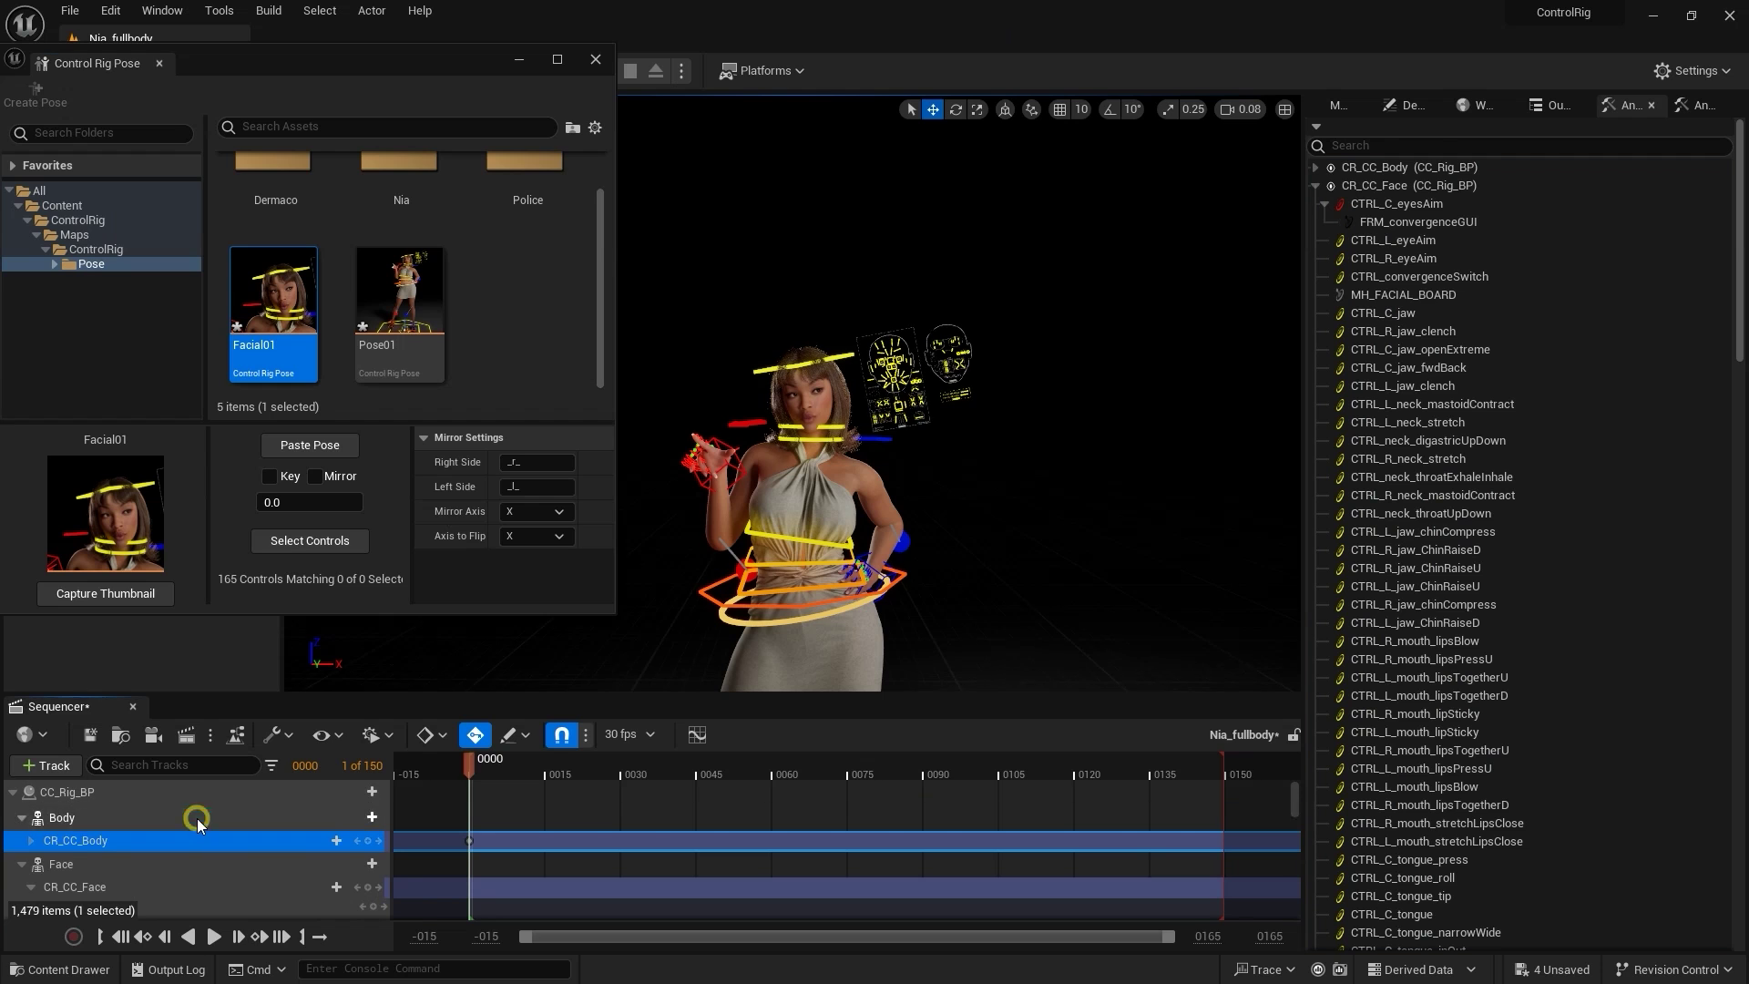
click(206, 816)
key(Delete)
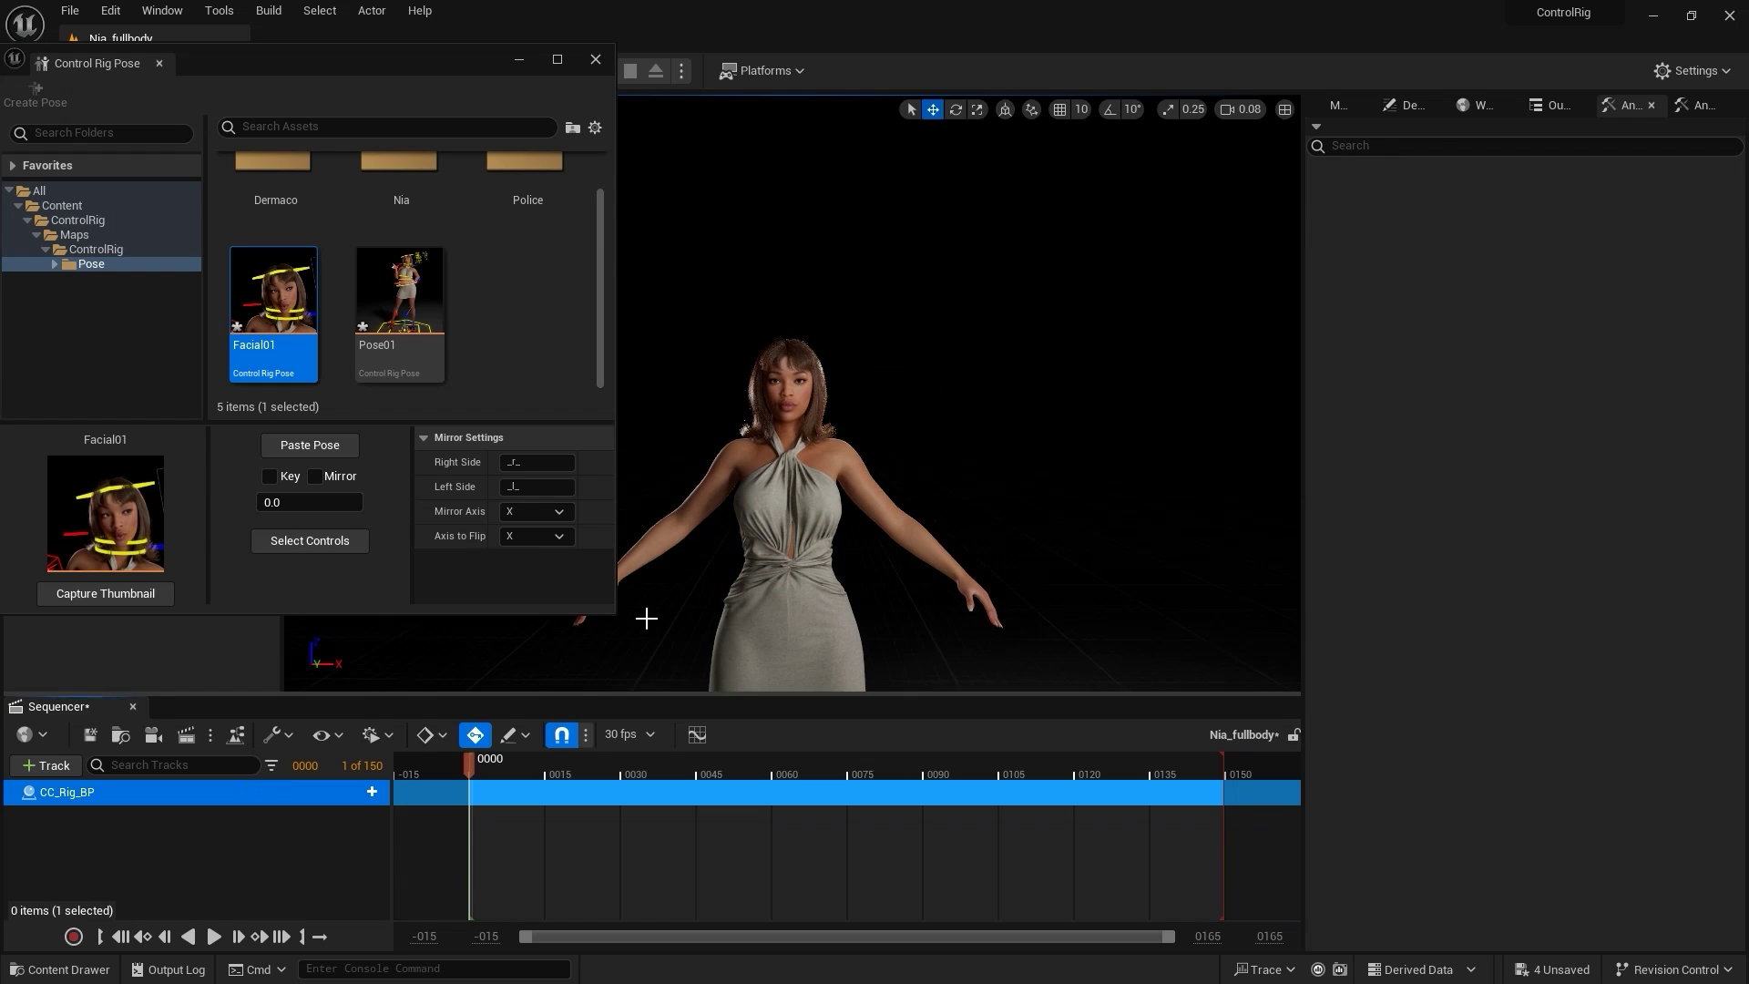
key(f)
click(276, 812)
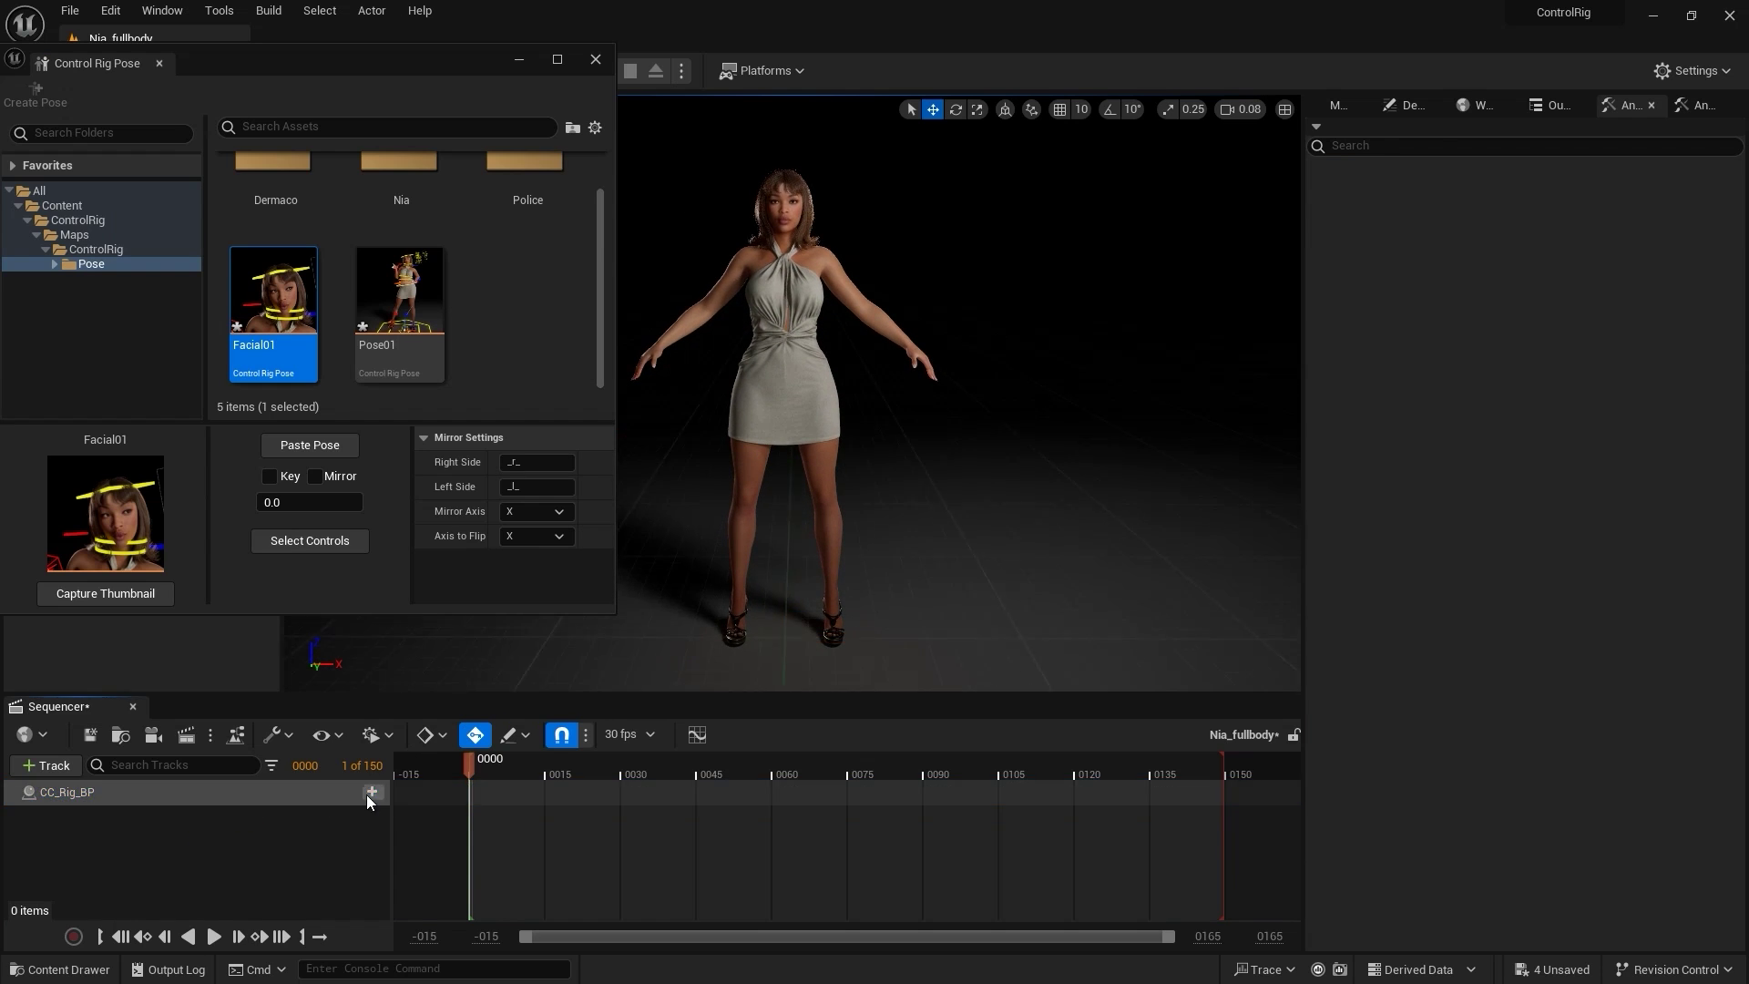
Step: Add new Body and Face tracks to the character in Sequencer
click(371, 791)
click(428, 707)
click(372, 791)
click(434, 726)
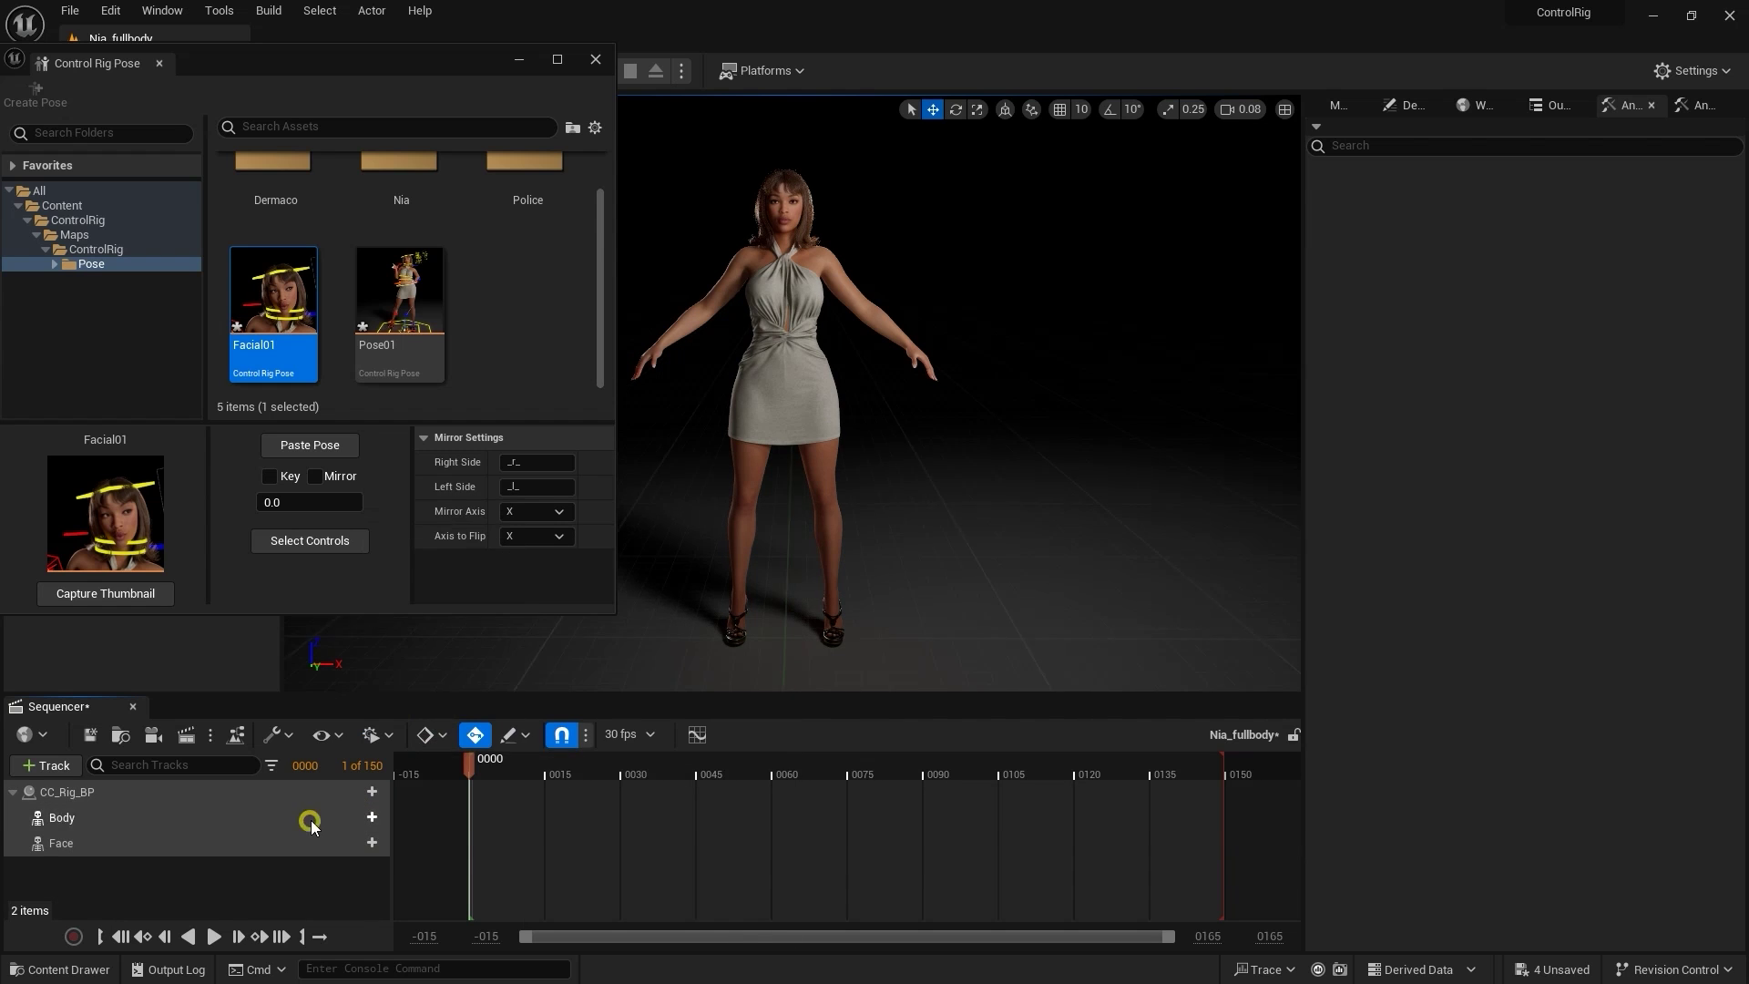
Step: Add the CR_CC_Body rig to the Body track and CR_CC_Face to the Face track
click(313, 818)
click(372, 817)
mouse_move(489, 171)
mouse_move(705, 235)
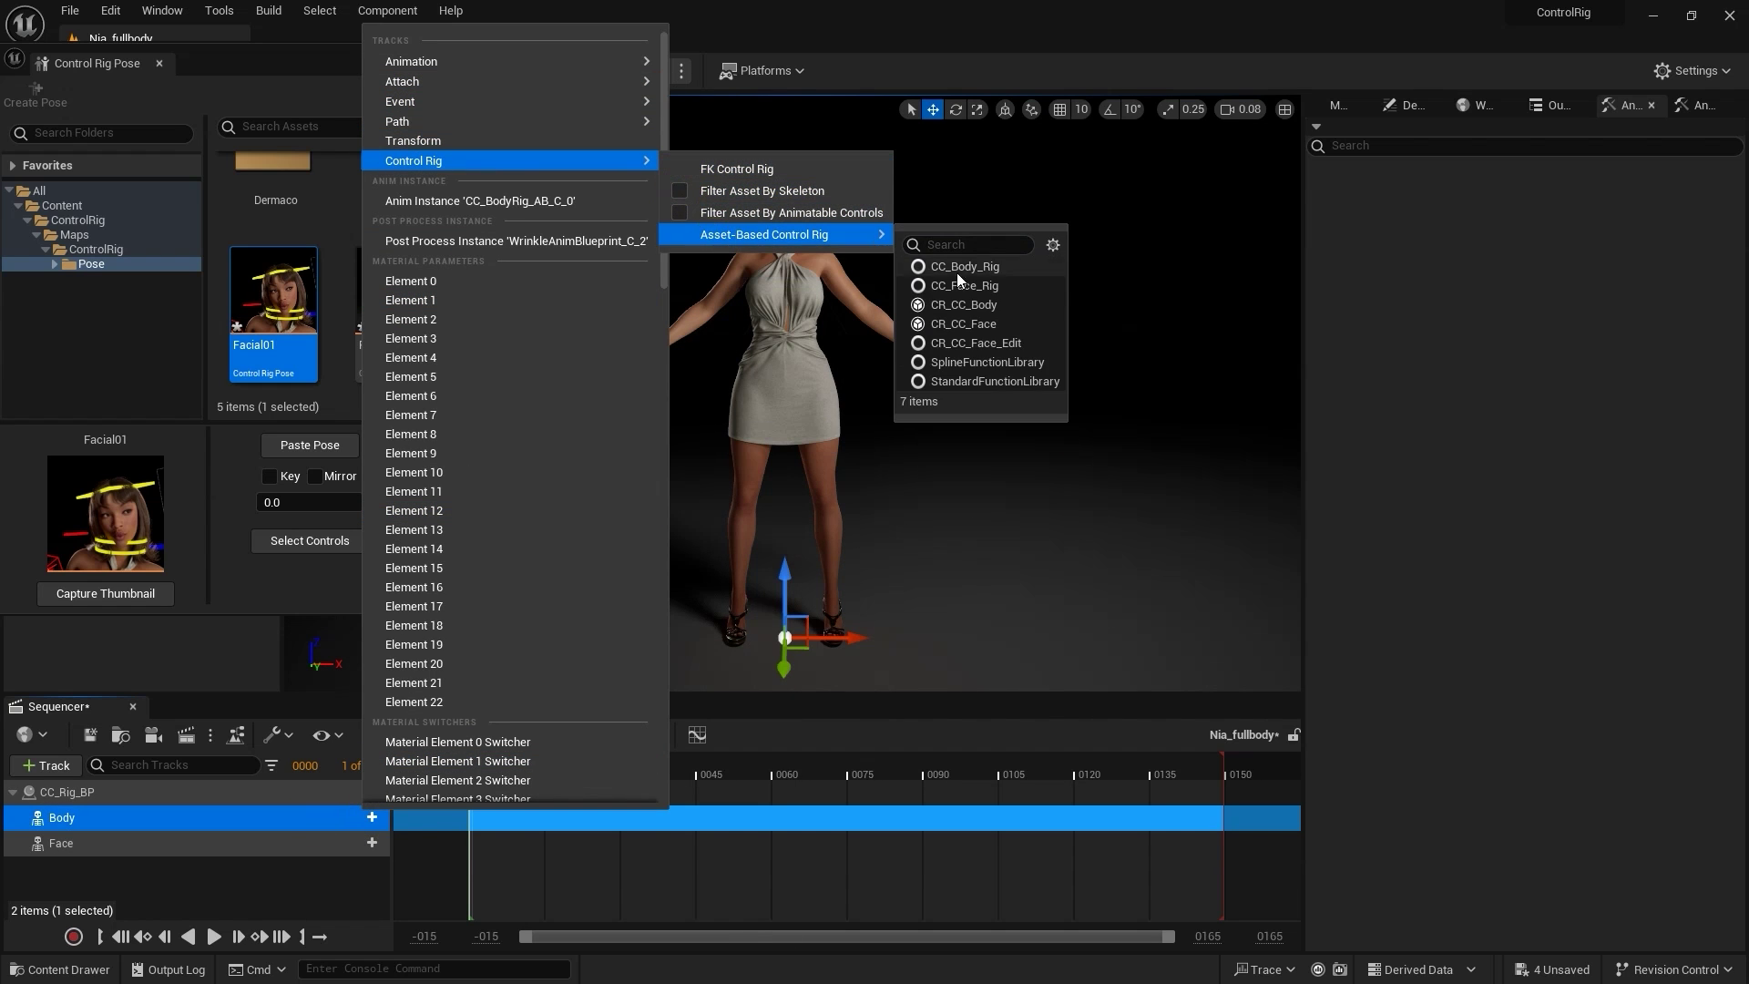
click(970, 310)
click(371, 864)
mouse_move(583, 208)
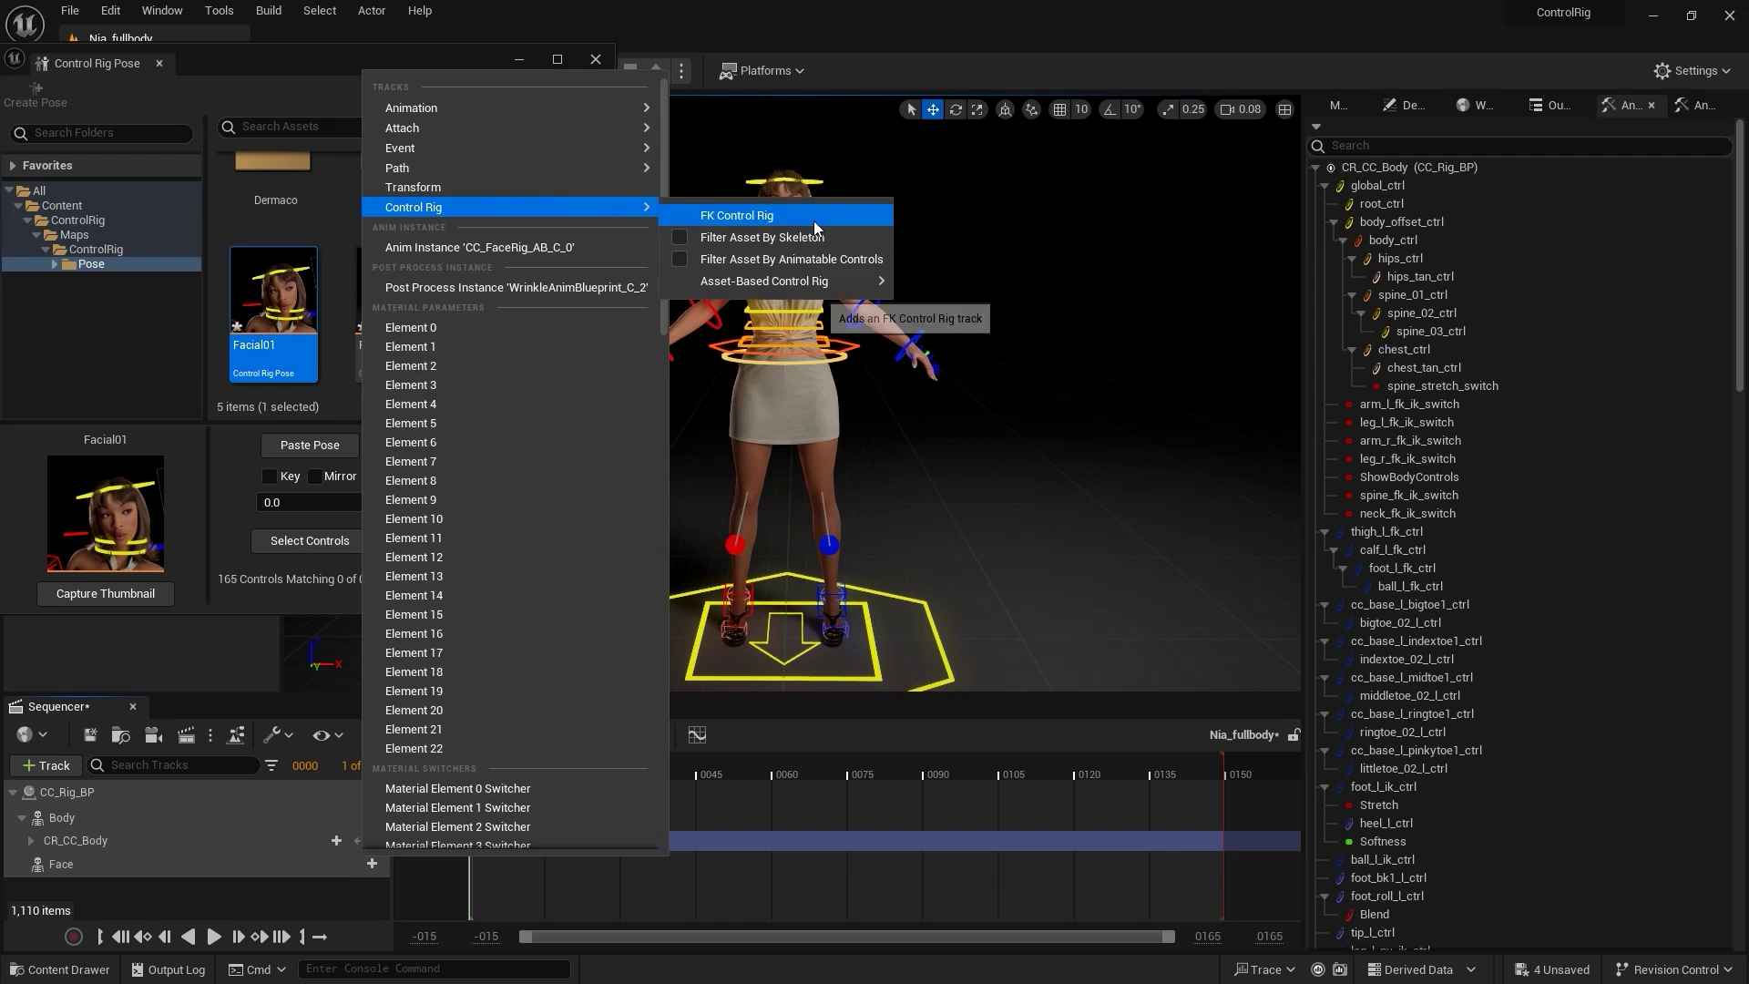
mouse_move(770, 283)
click(964, 370)
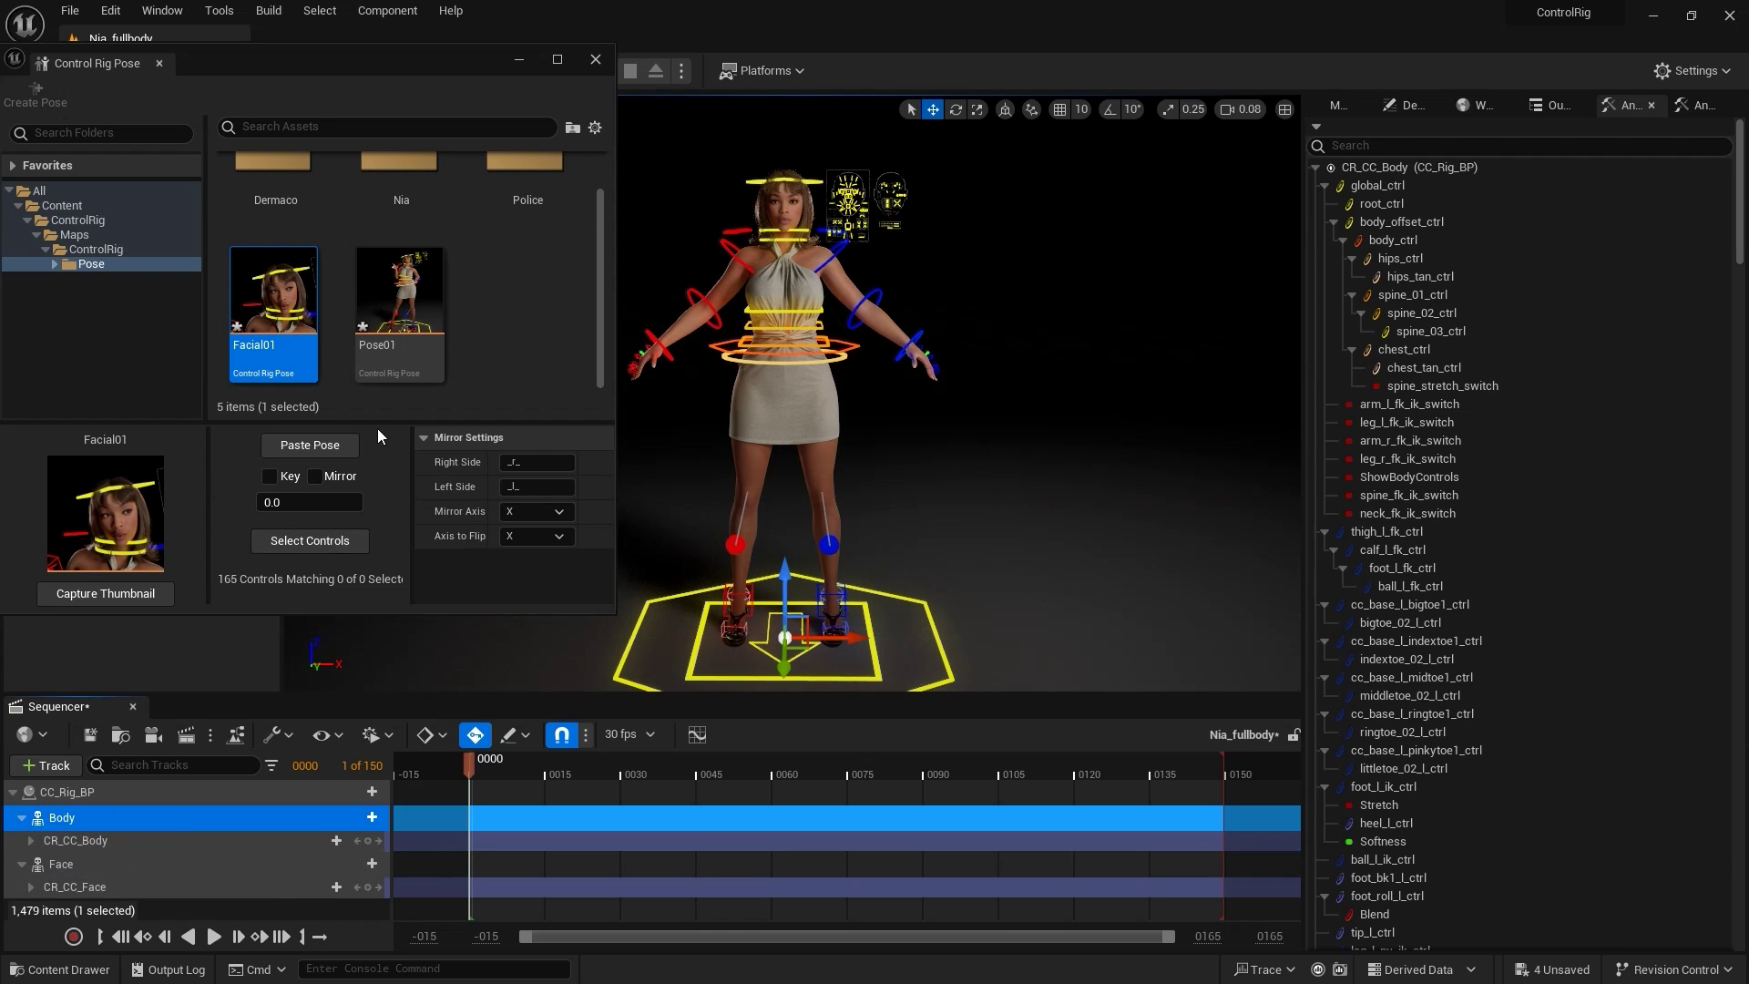
Step: Paste the saved Pose01 pose onto the body rig's controls
click(391, 351)
click(339, 543)
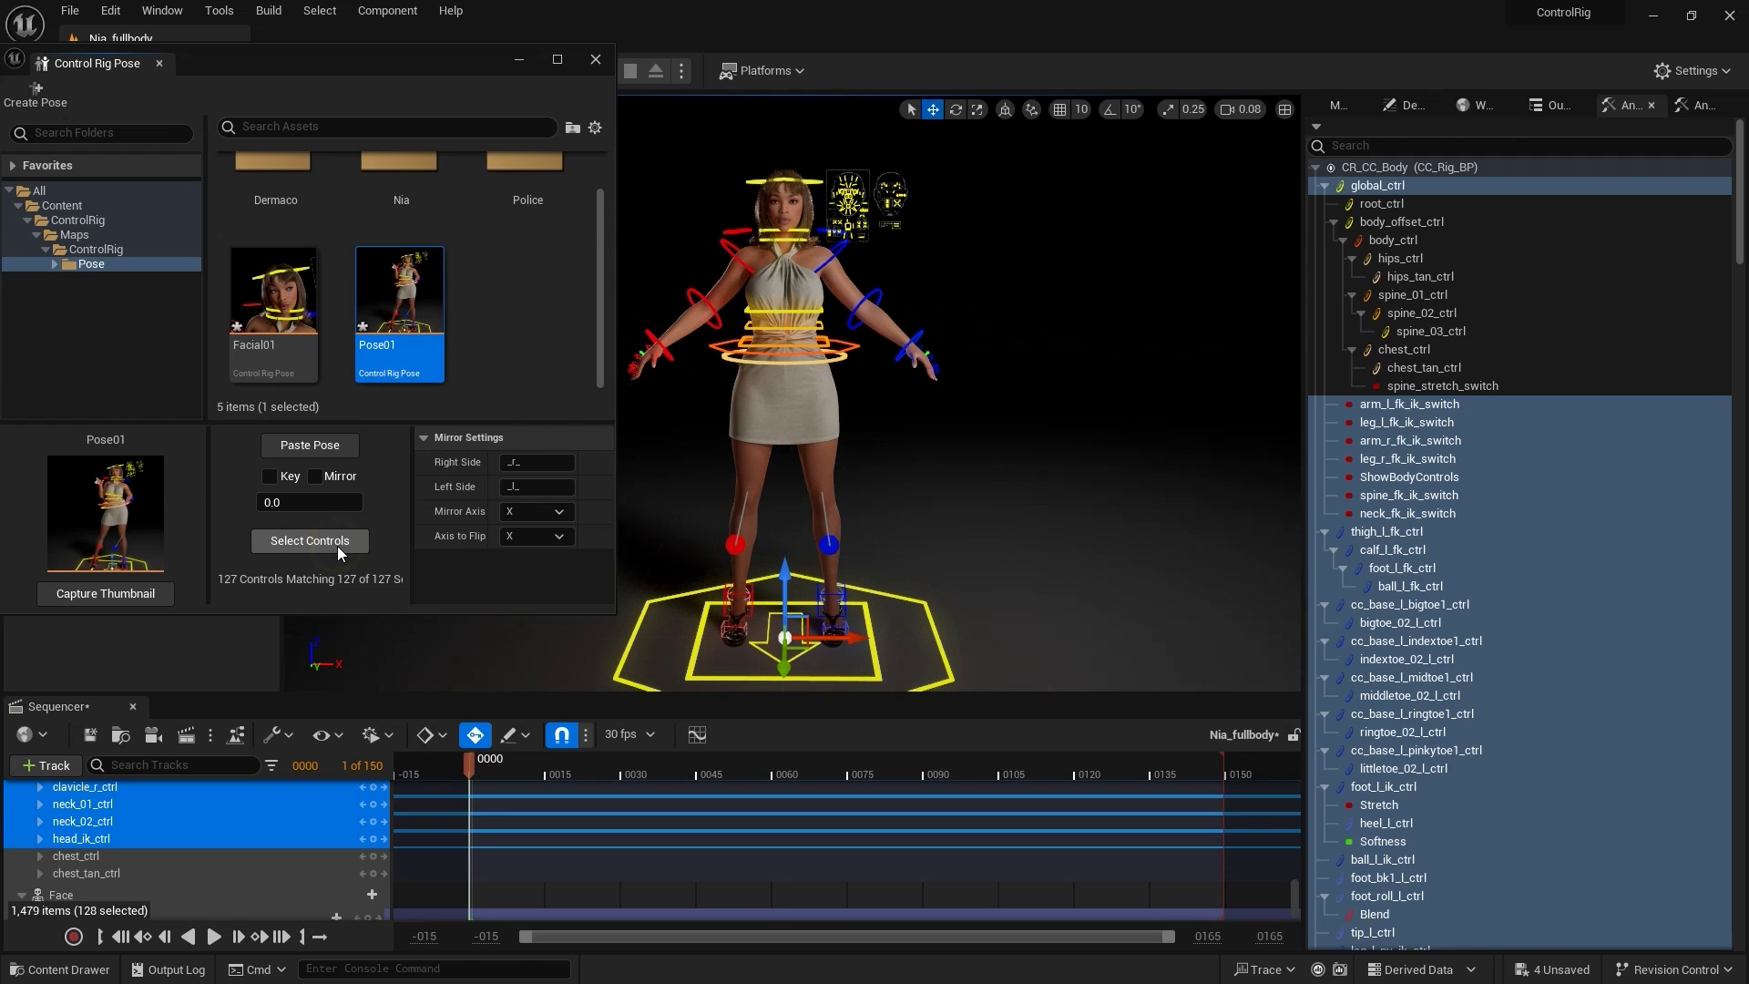
click(336, 446)
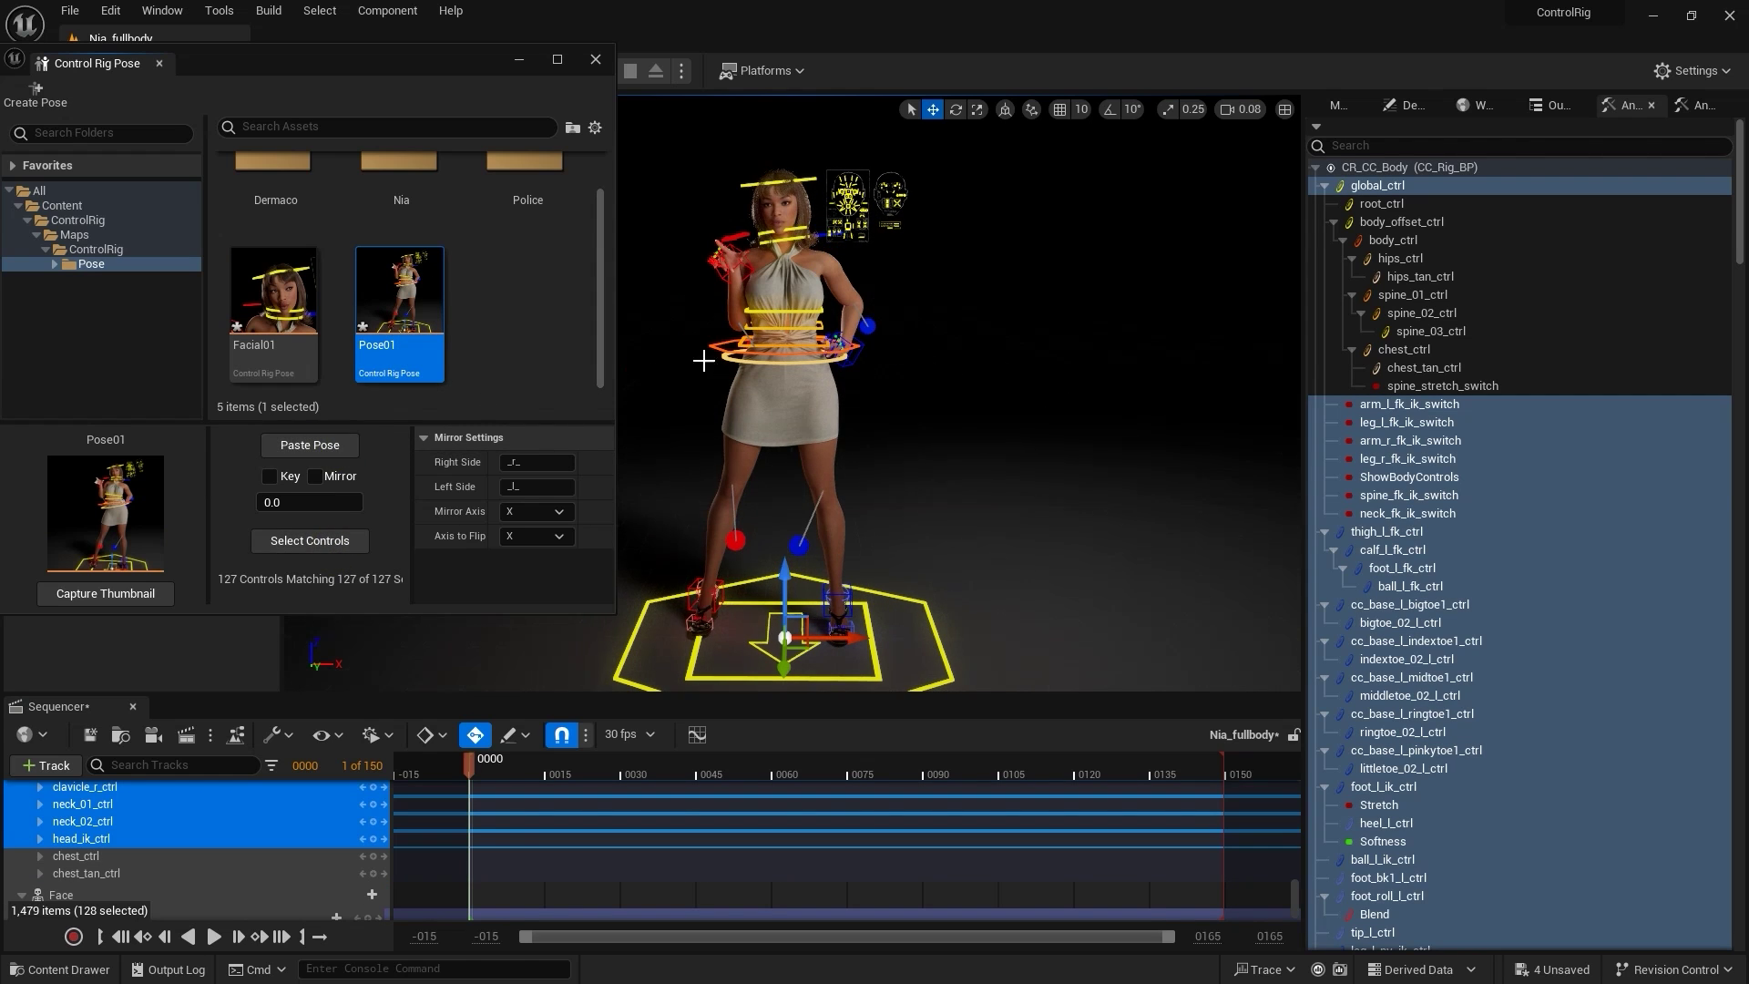
scroll(956, 392, up, 10)
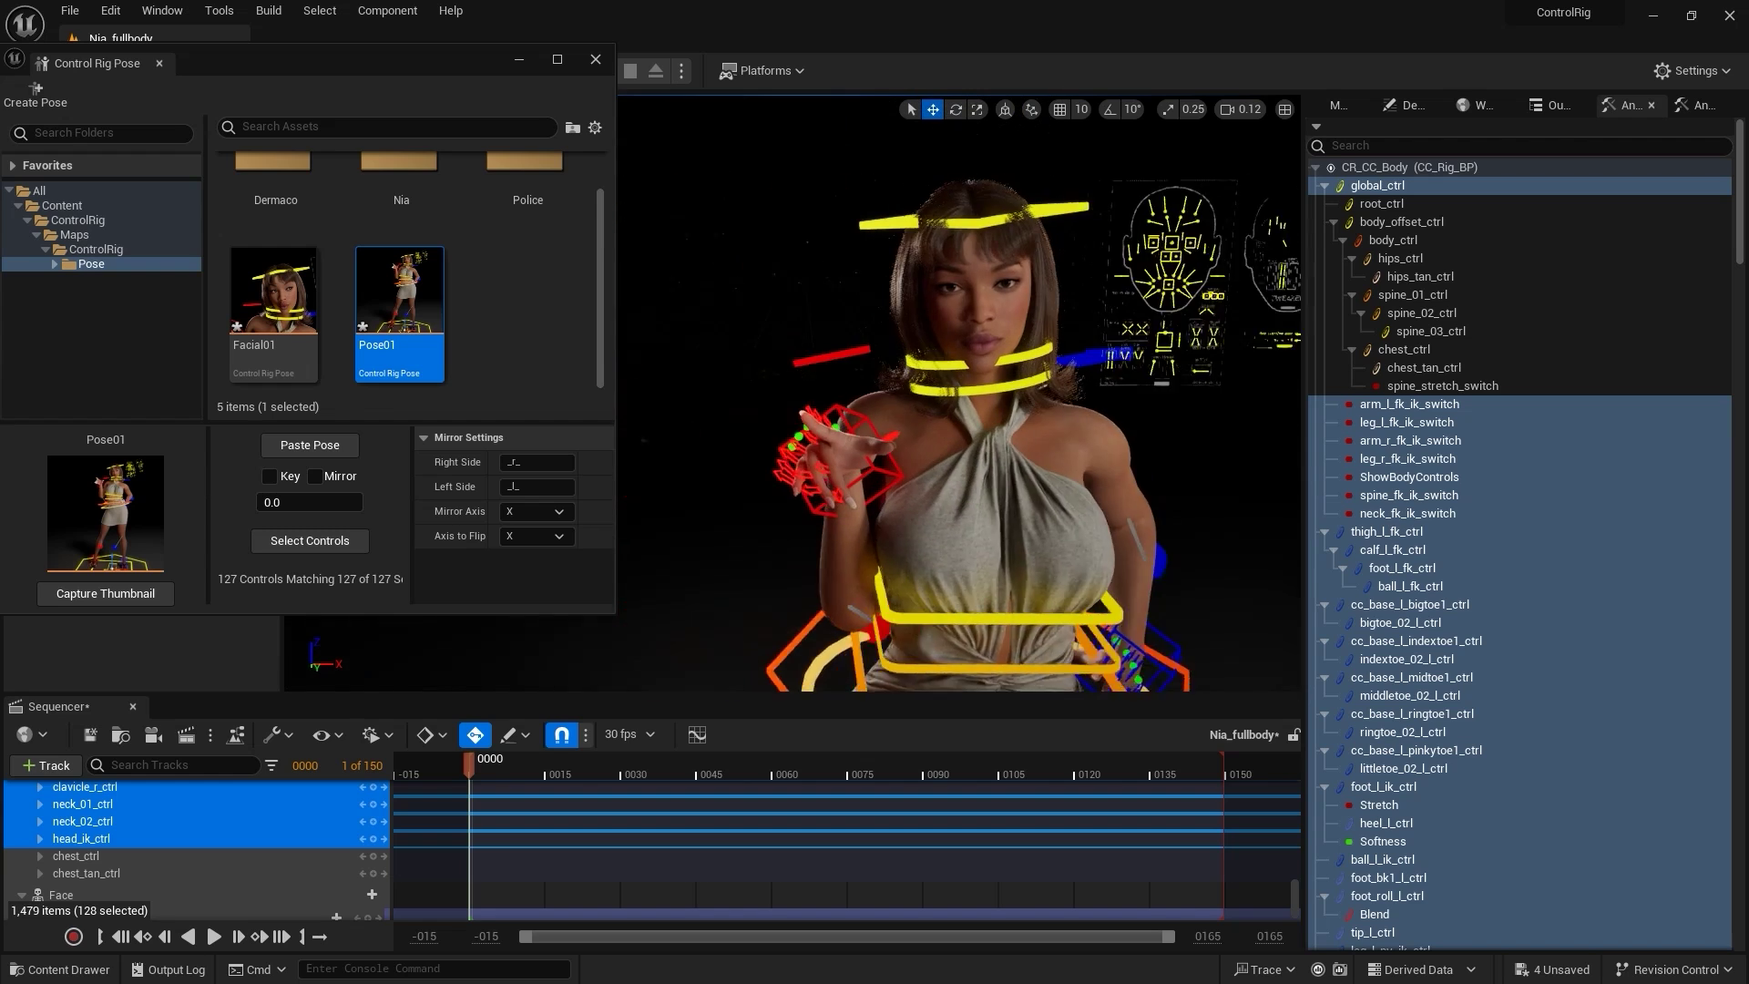
Step: Paste the Facial01 expression onto the face rig's controls
click(278, 300)
click(319, 545)
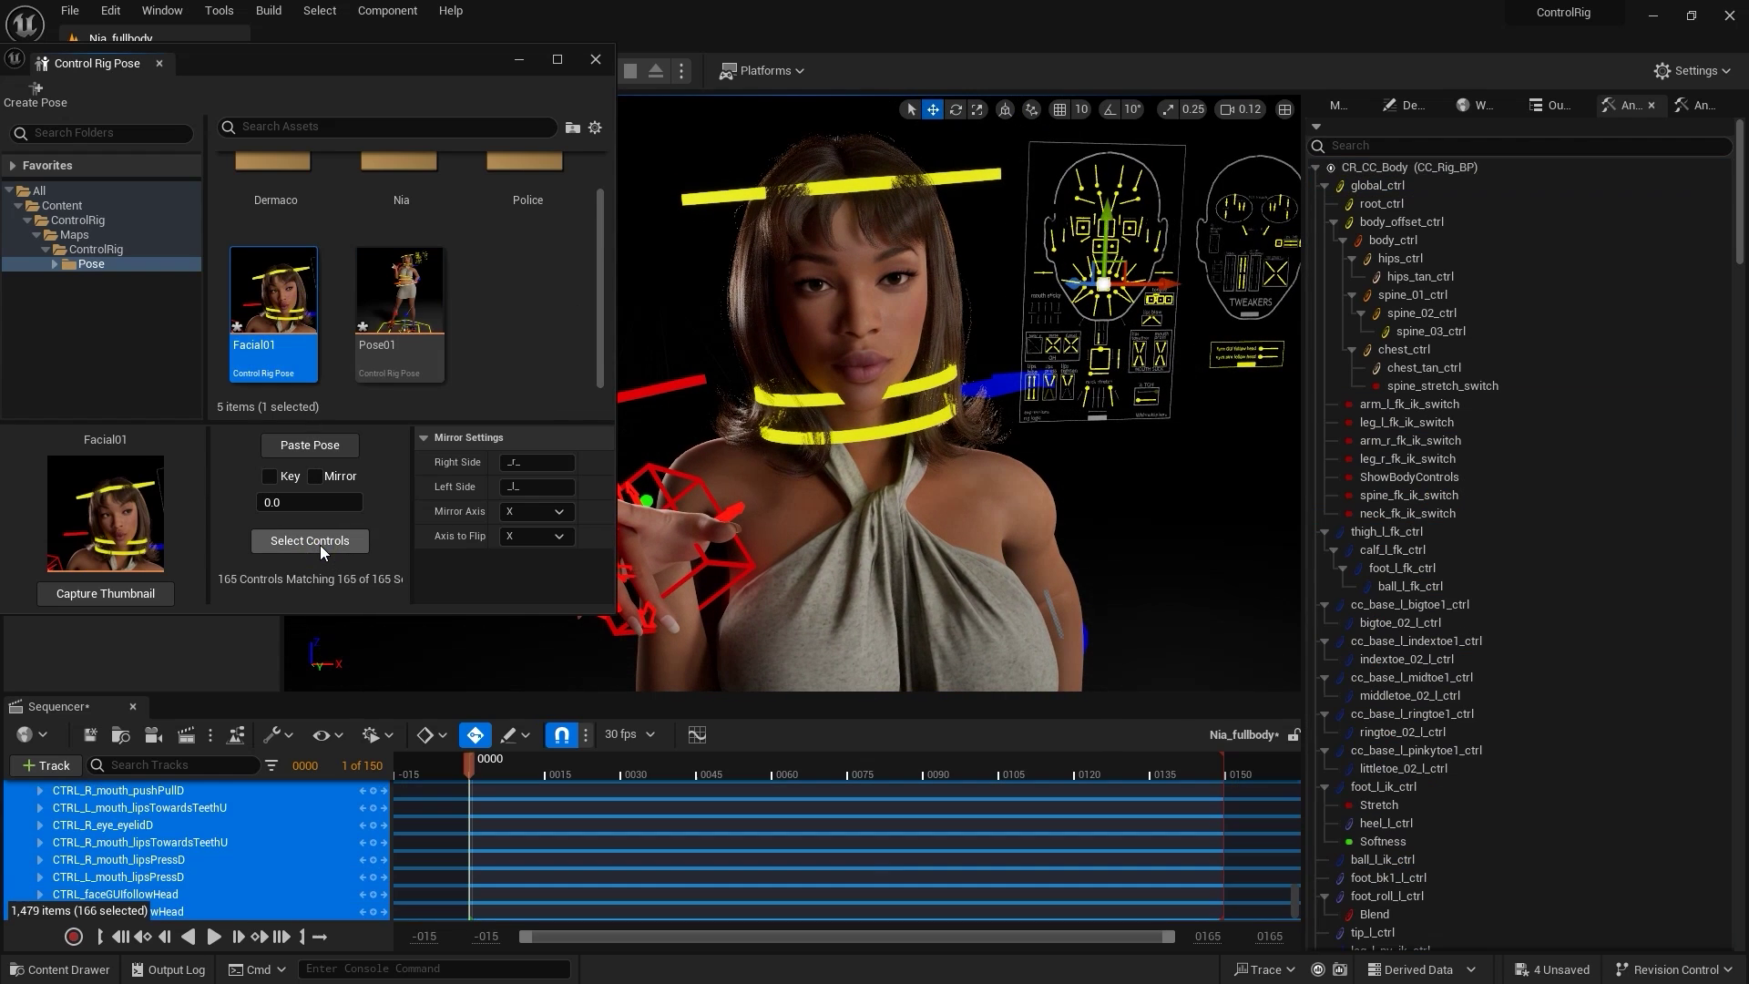
click(314, 446)
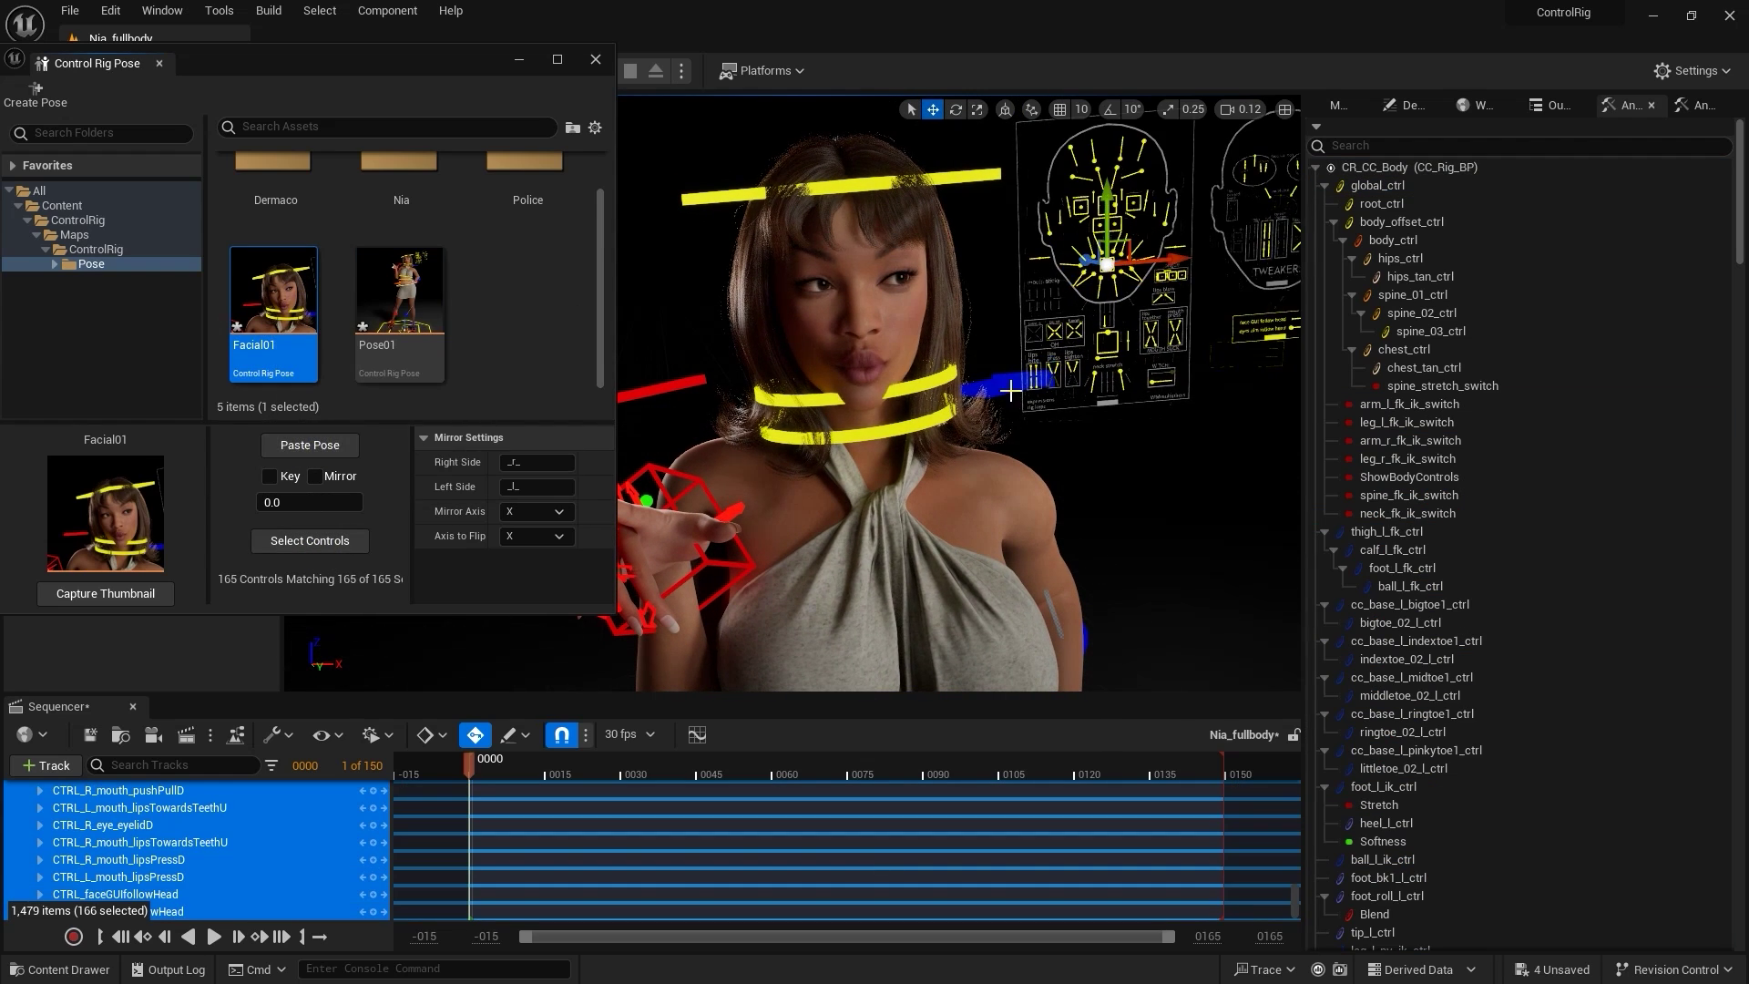
scroll(956, 392, down, 10)
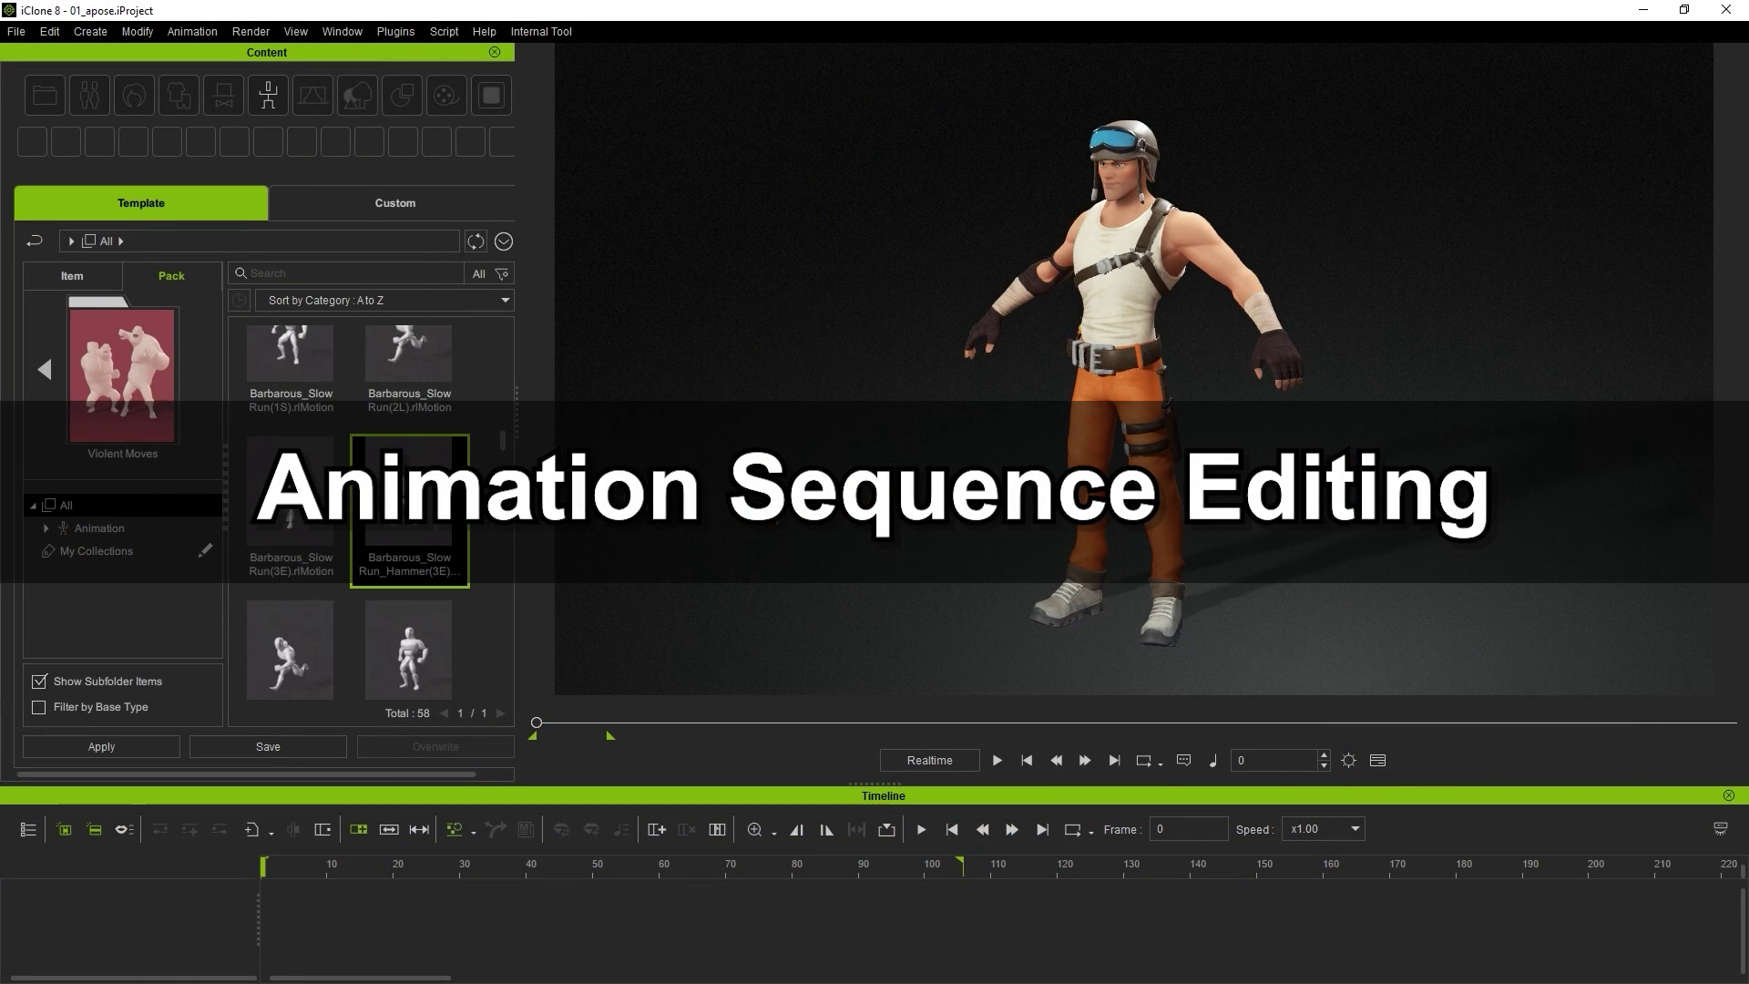
Step: Apply the Run_Hammer(3E) motion to the Soldier and preview it
drag(409, 510, 1082, 462)
key(space)
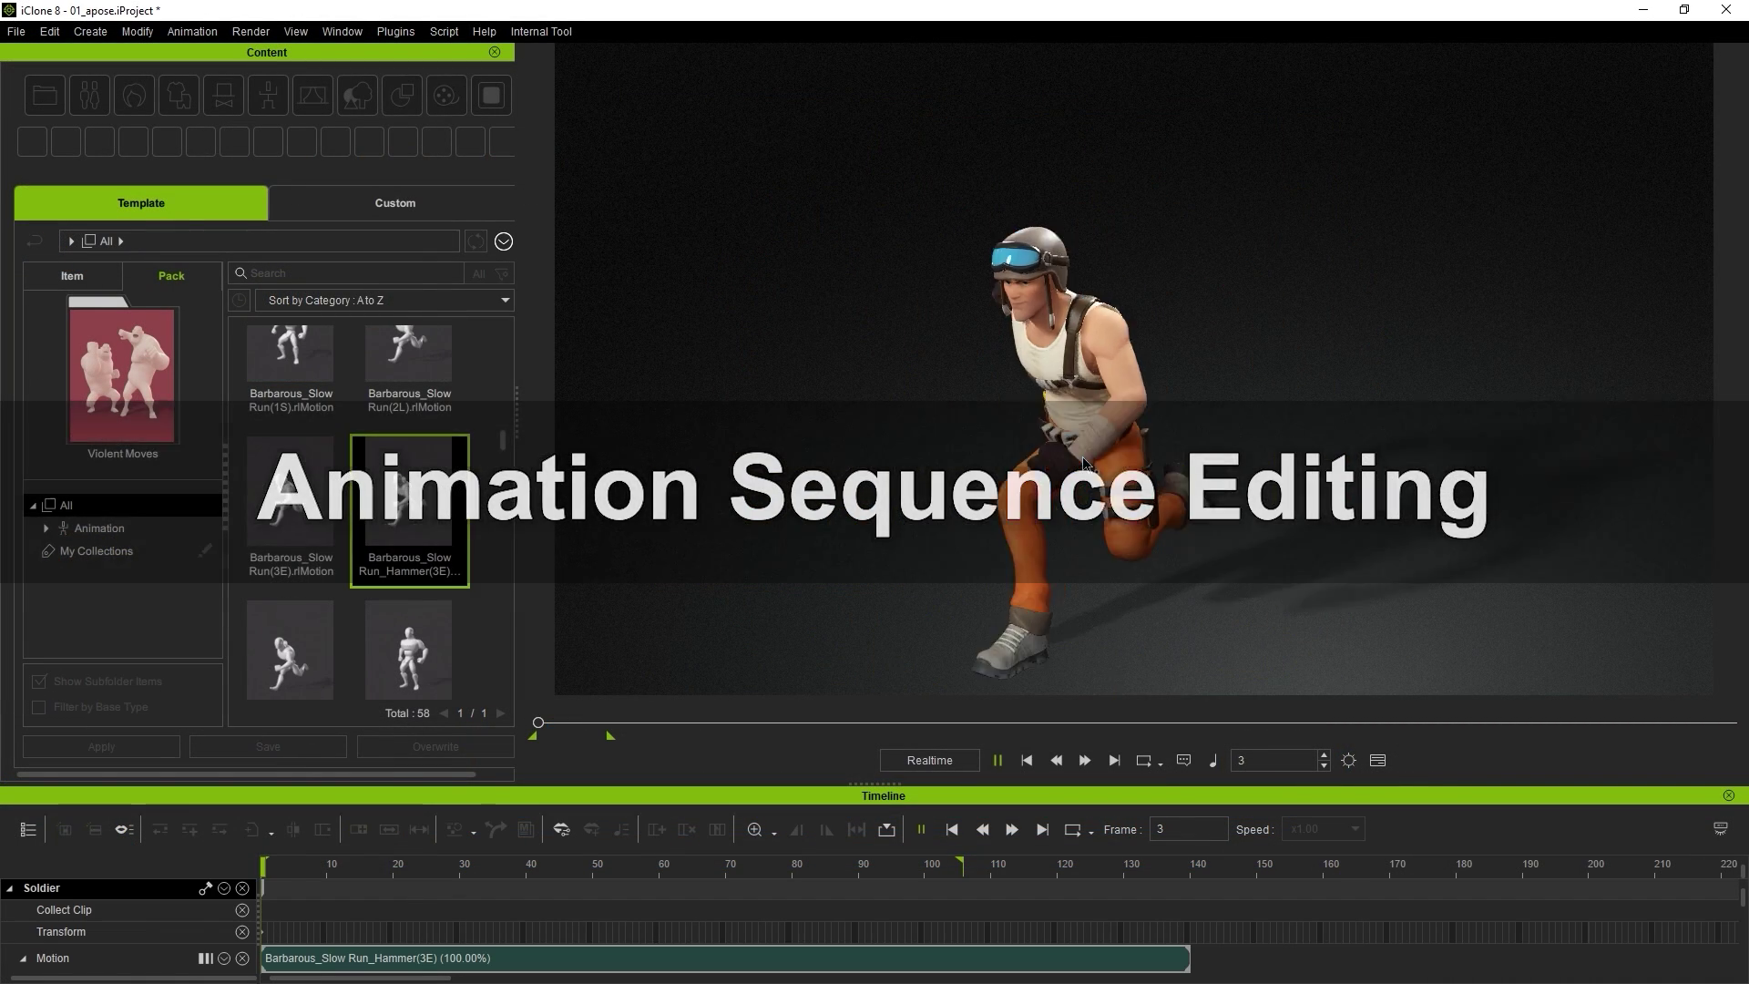
key(space)
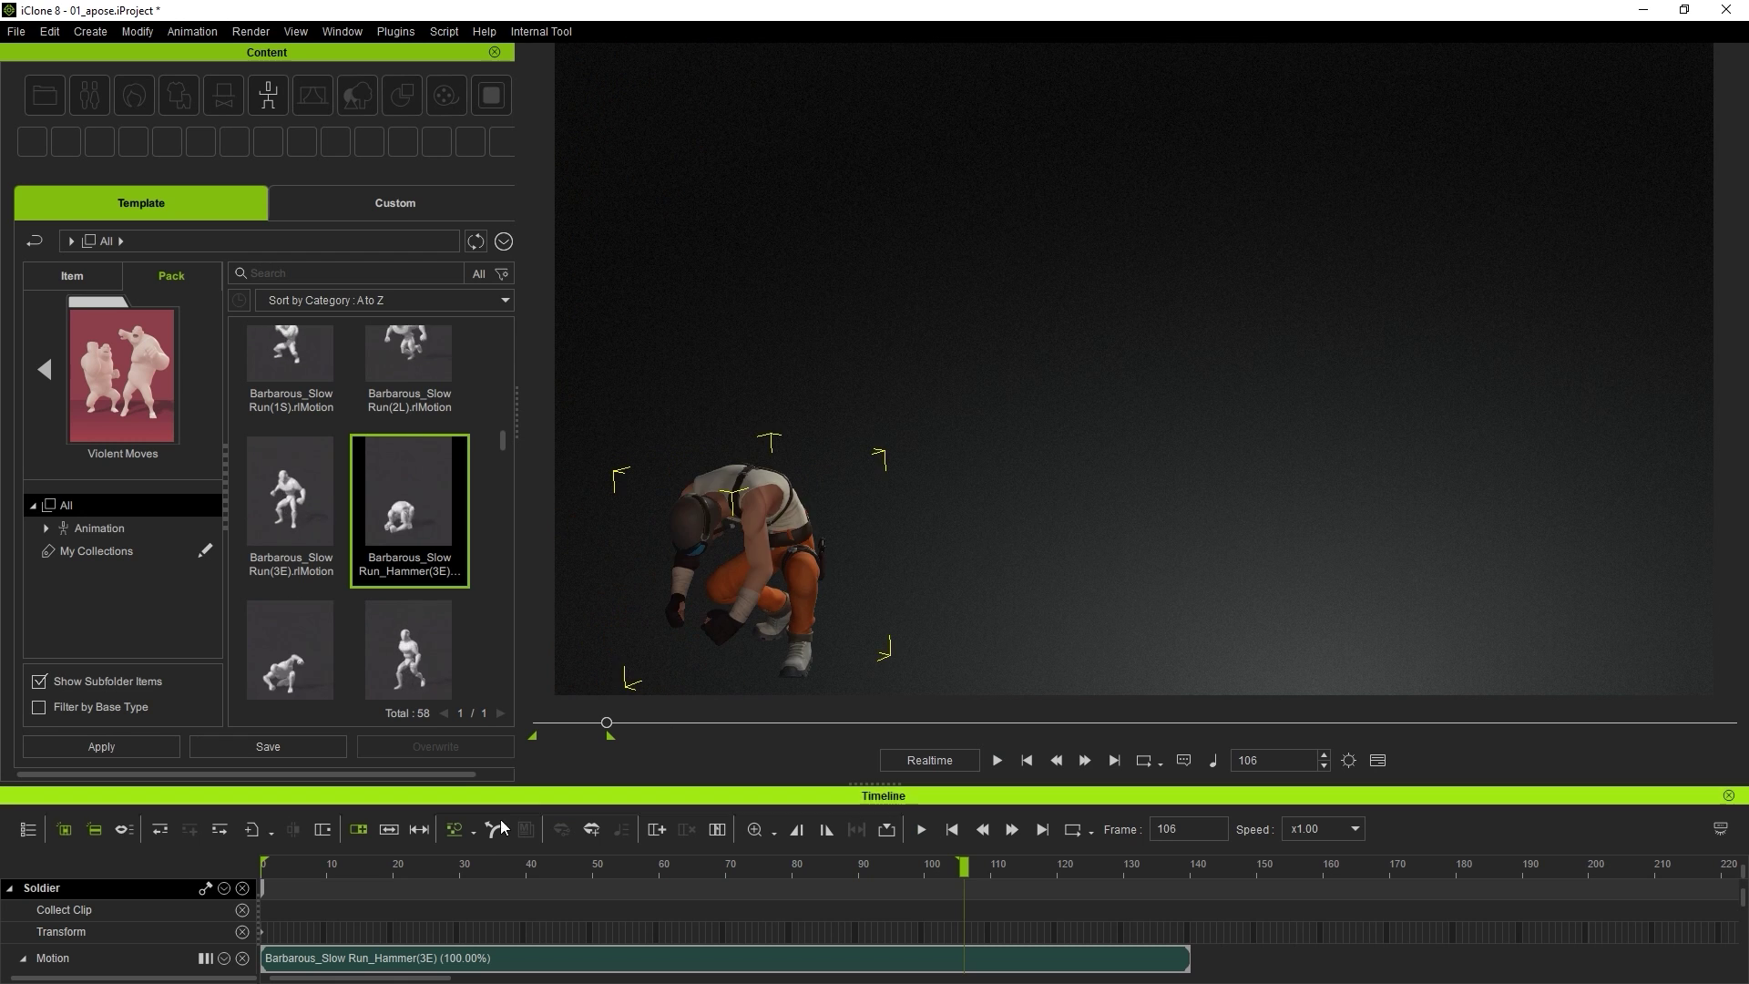
key(space)
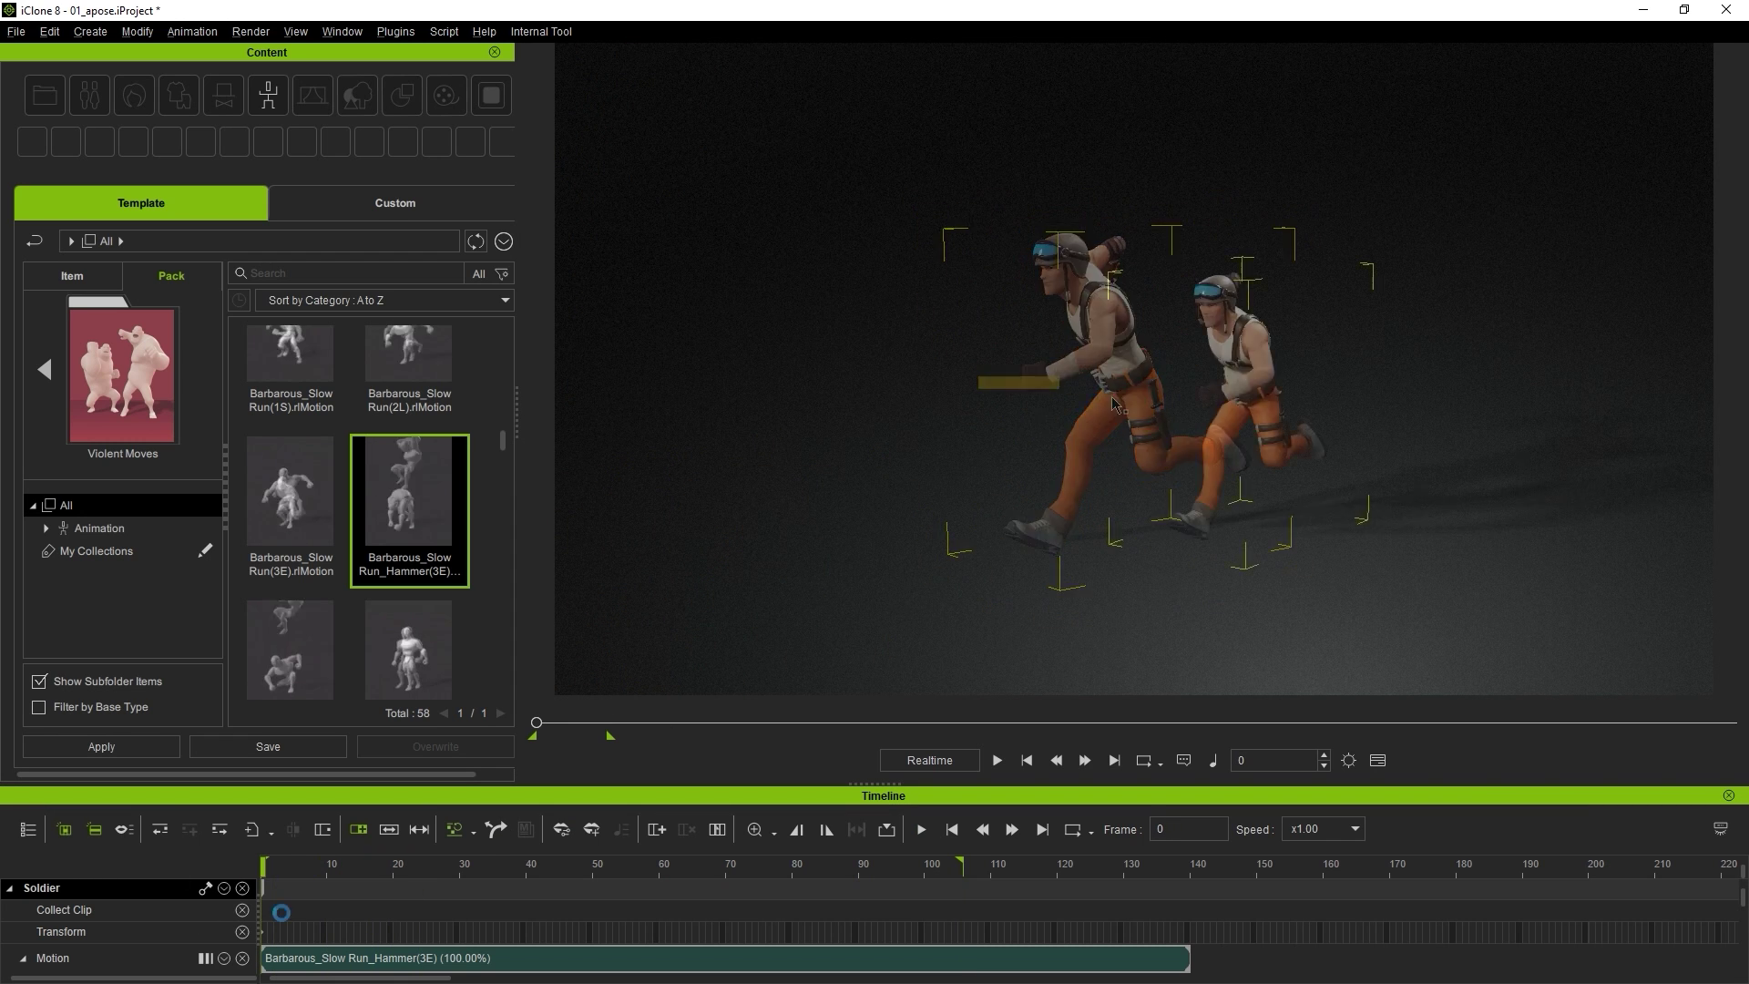
Step: Split the motion clip near frame 67 and delete the right toe keys after it
drag(428, 893, 709, 895)
click(707, 960)
key(ctrl+b)
click(914, 900)
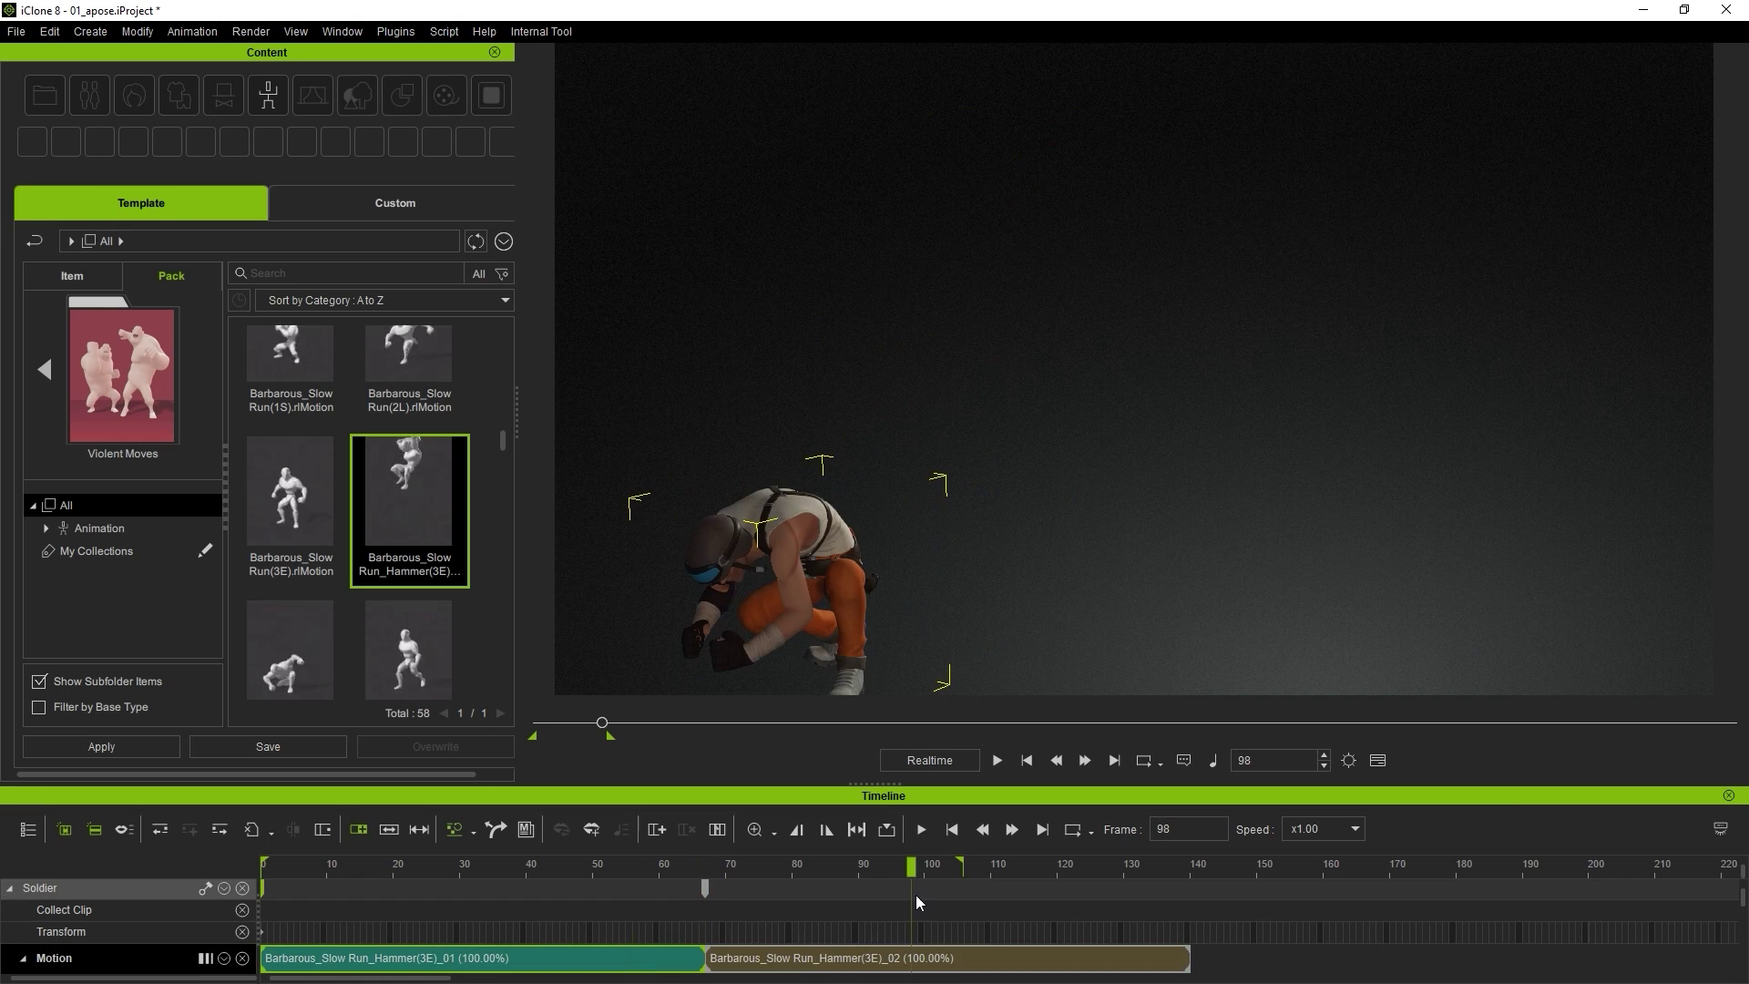
click(917, 959)
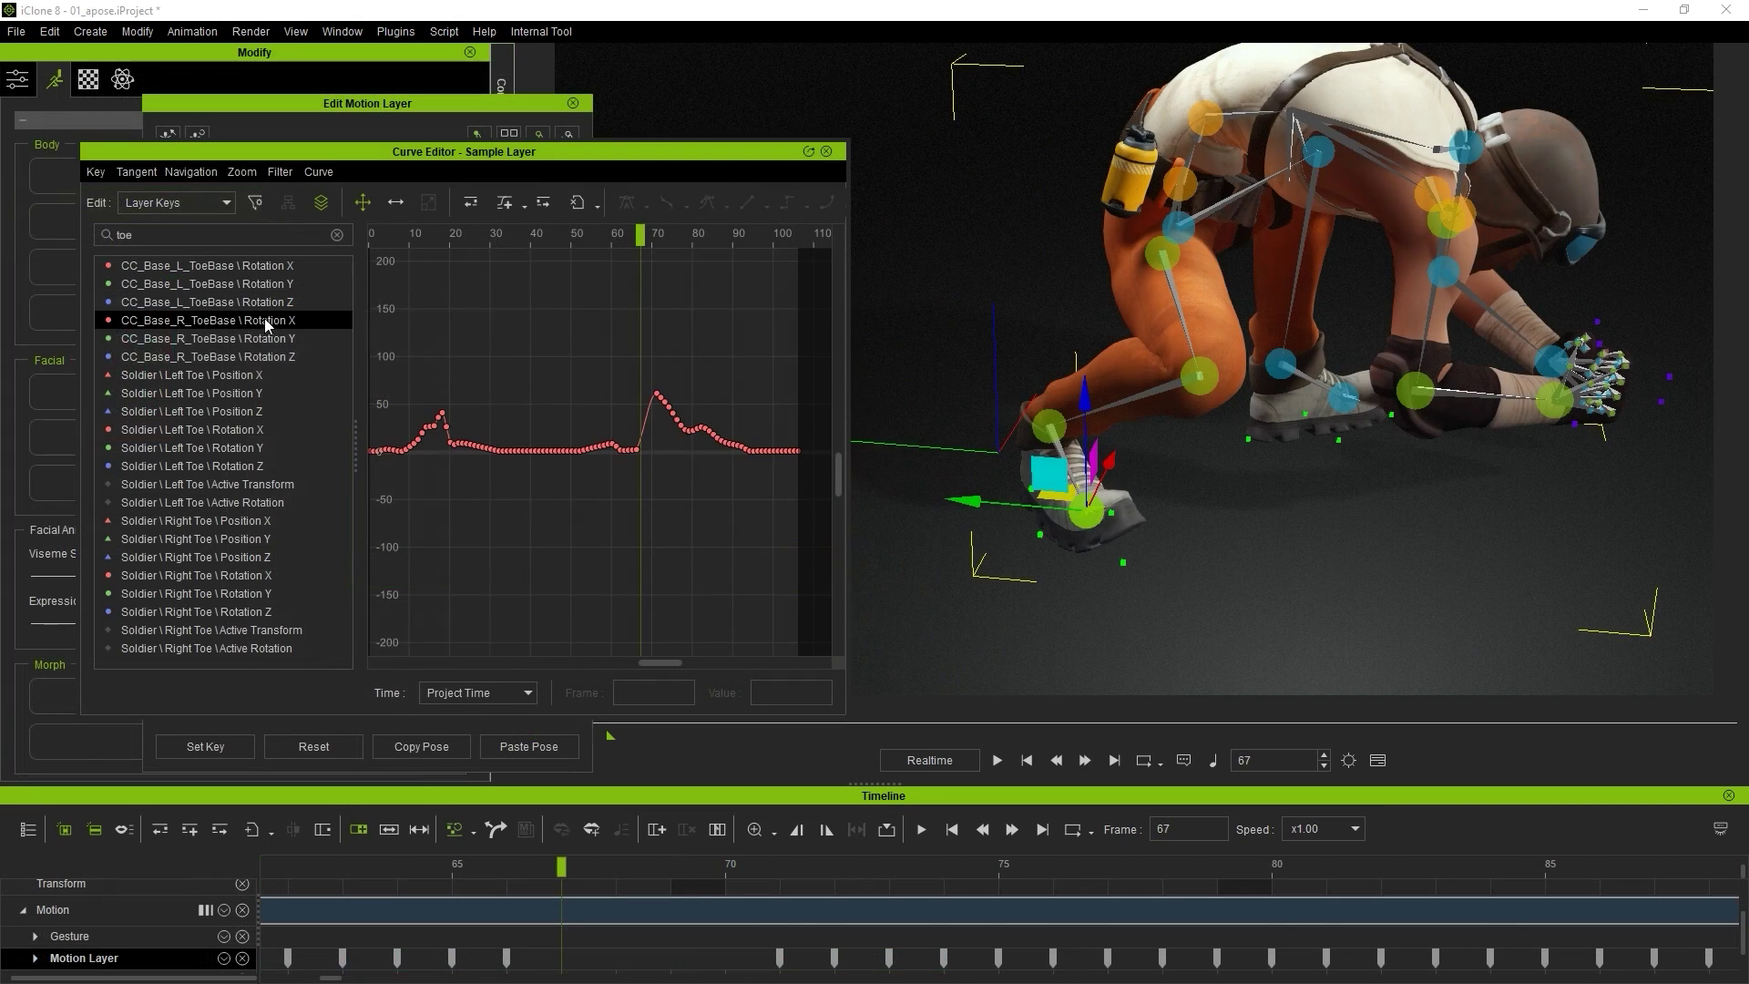
key(Delete)
click(921, 829)
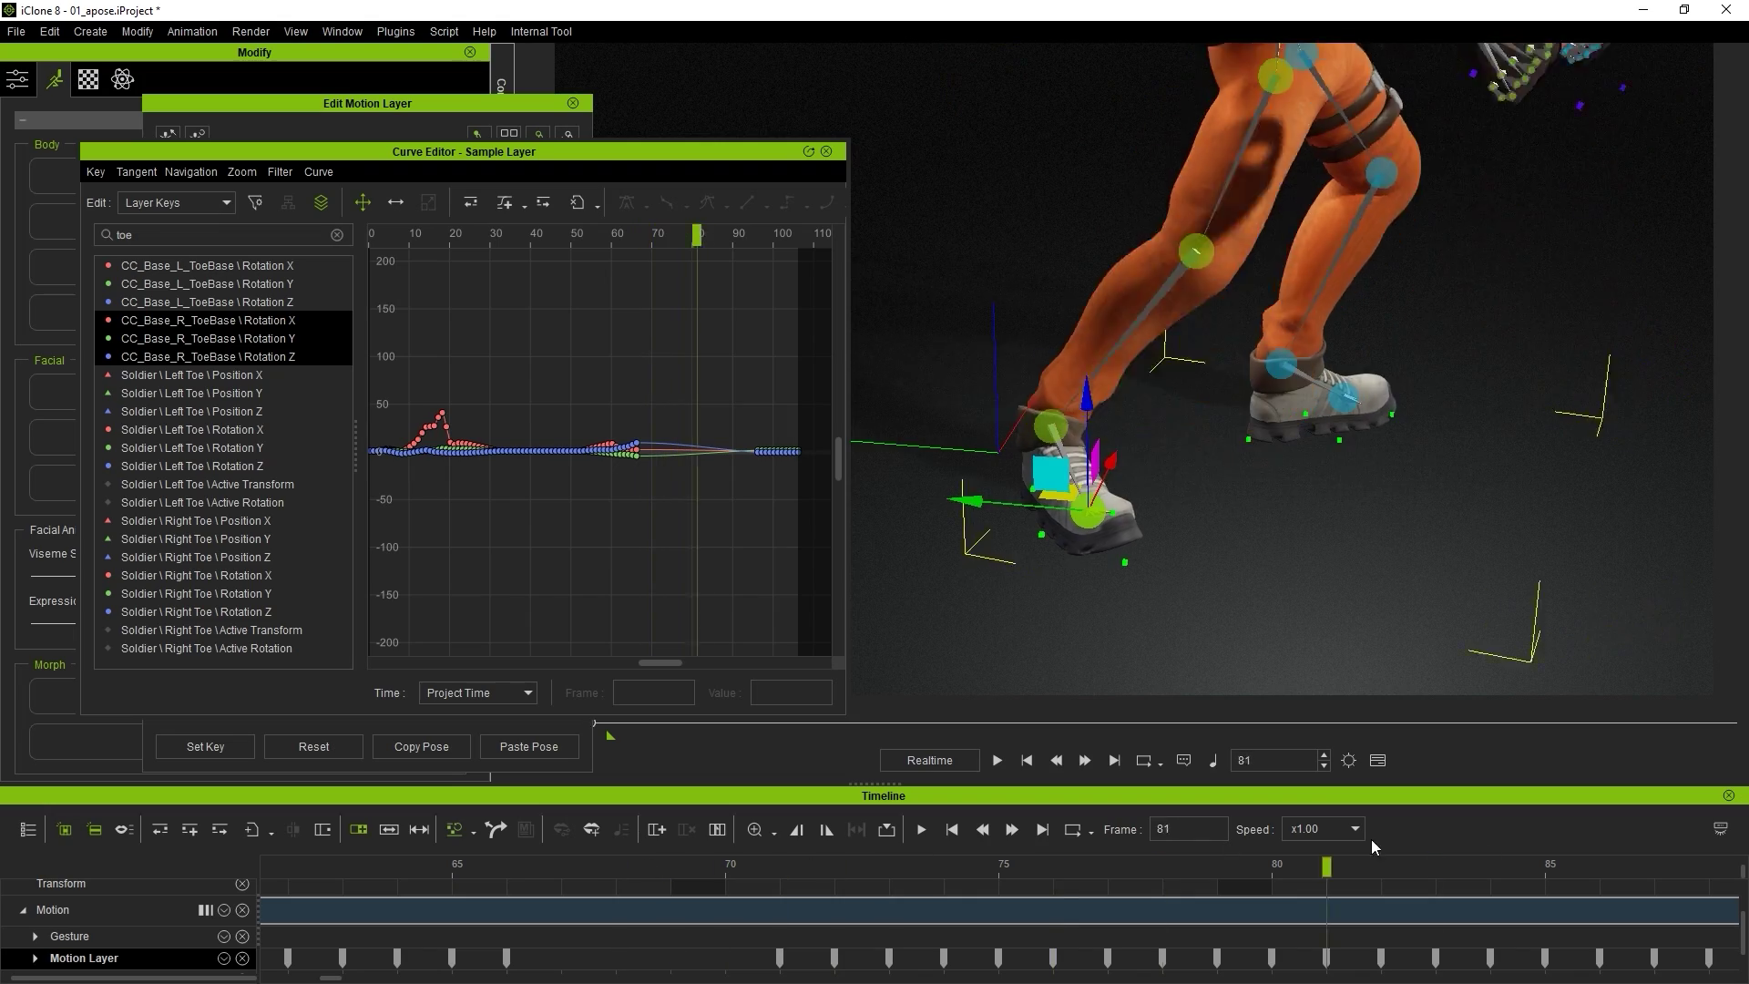
click(543, 865)
click(826, 151)
Step: Create a dummy reach target for the right foot
click(508, 172)
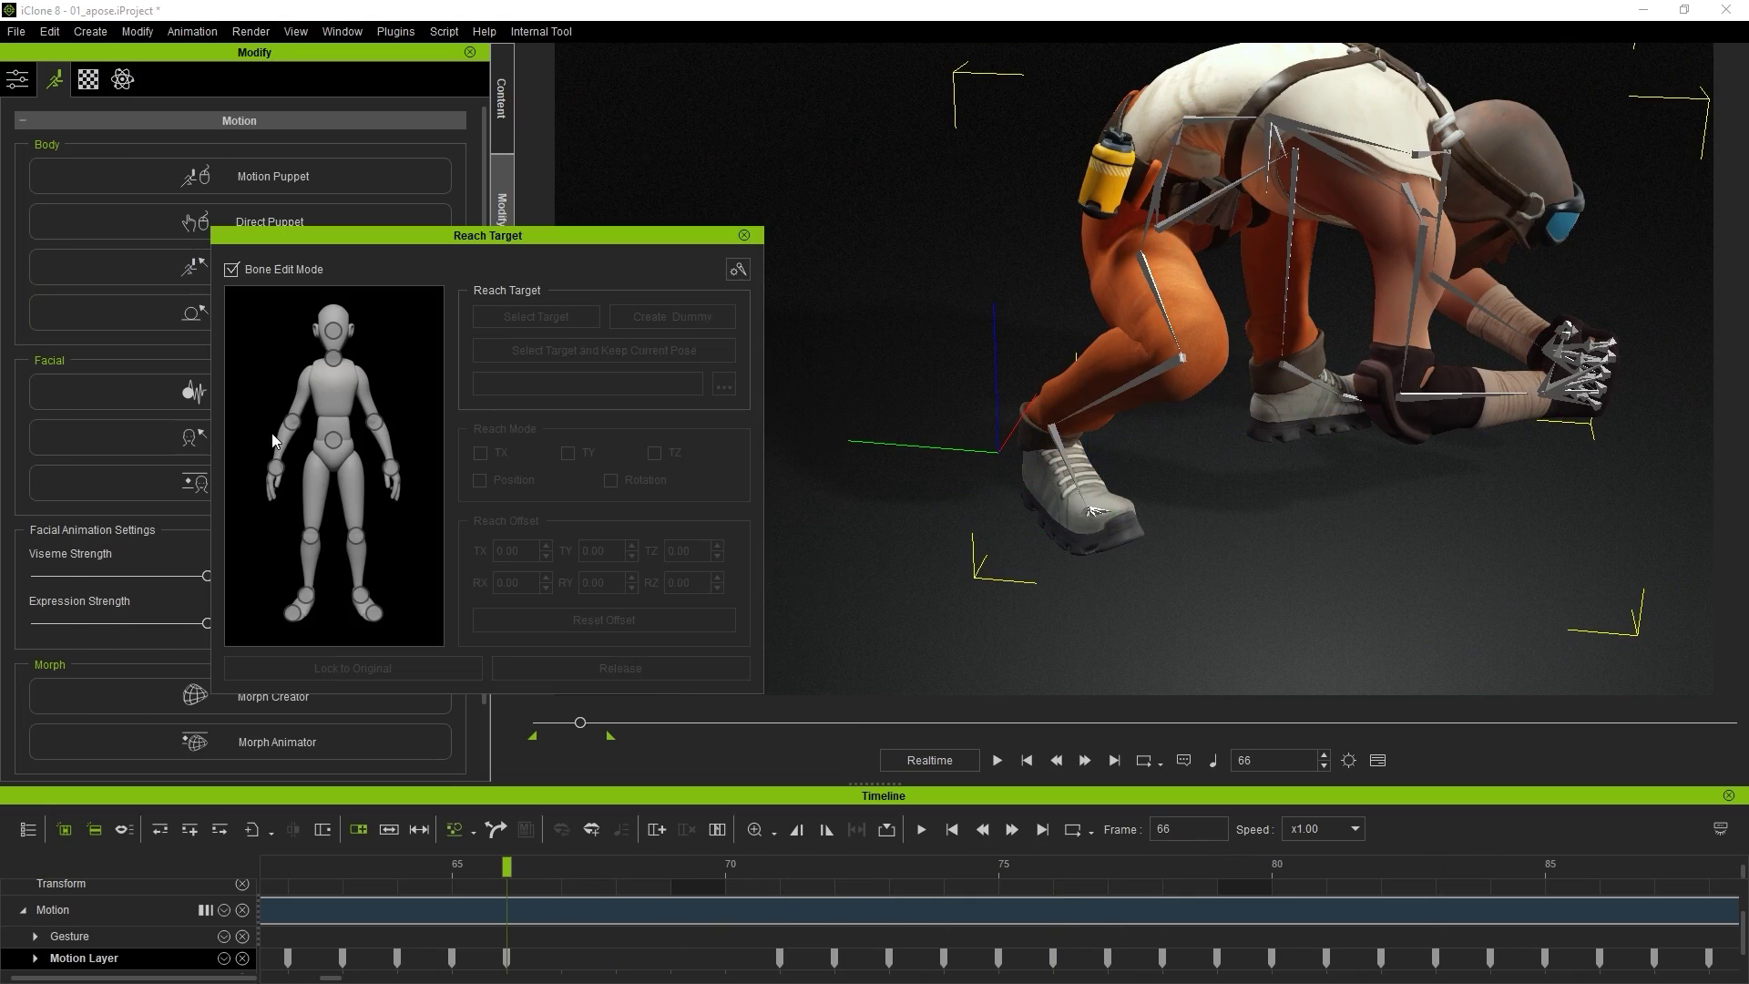
click(672, 316)
click(1027, 566)
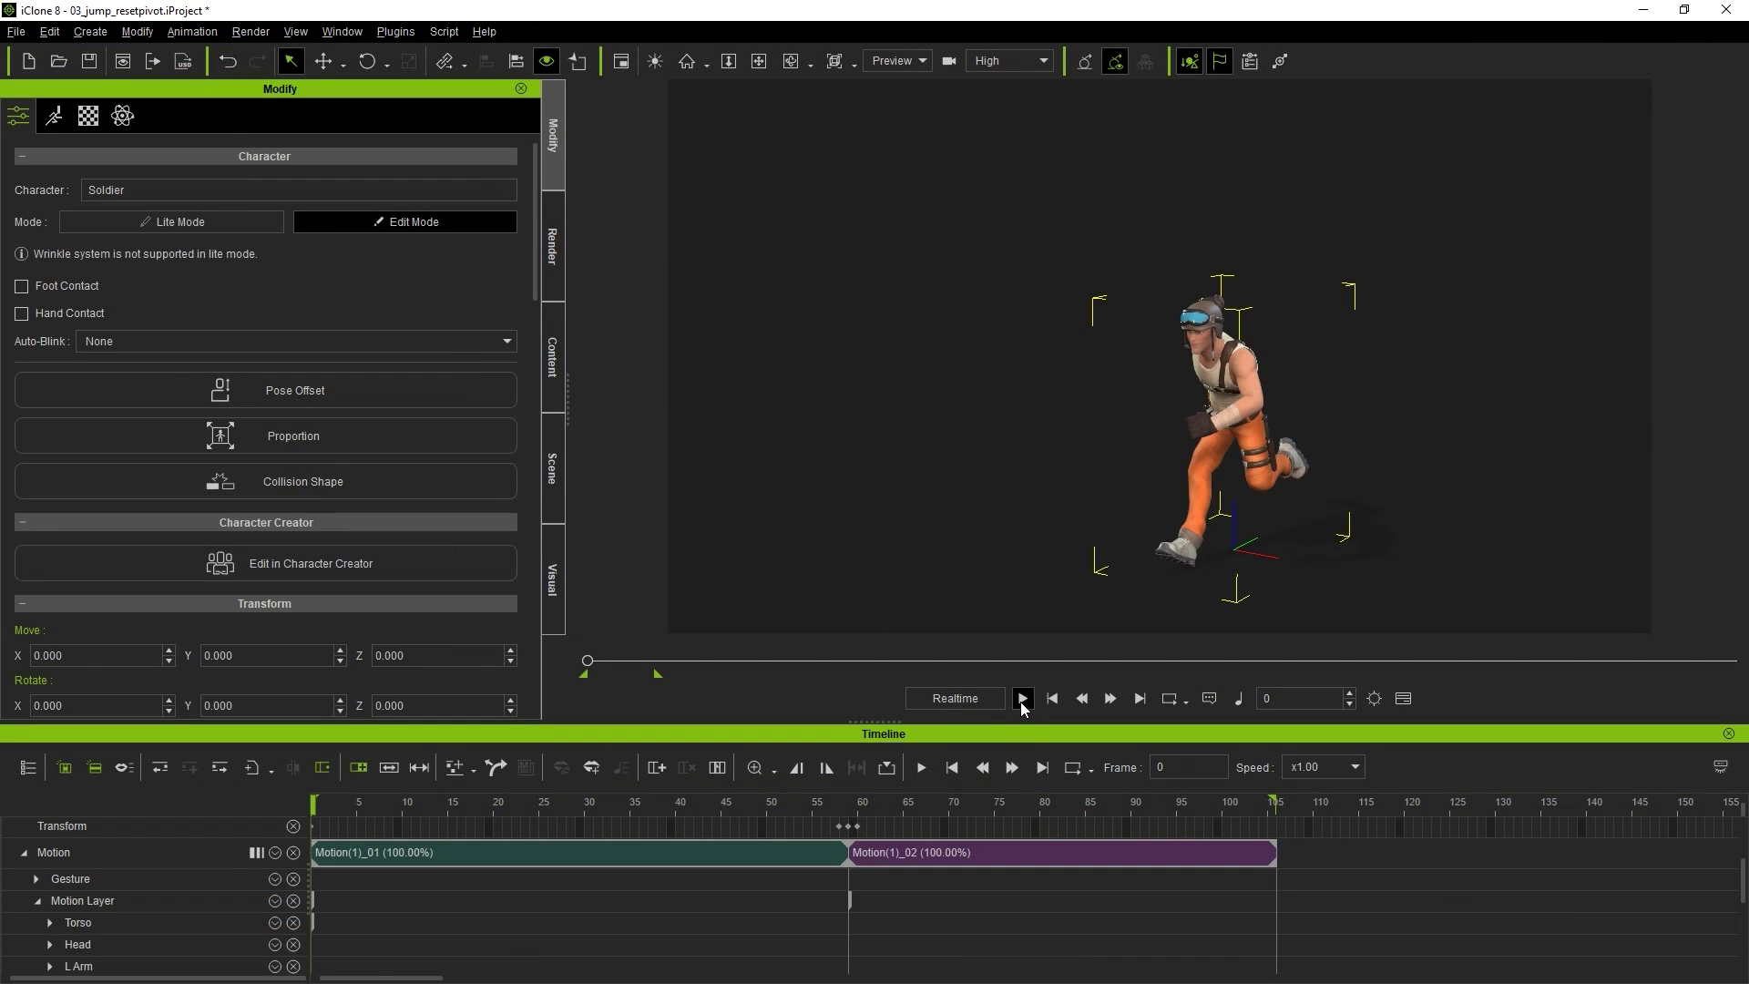
Step: Preview the jump, return to frame 0, and bring up the FBX export settings
click(1022, 698)
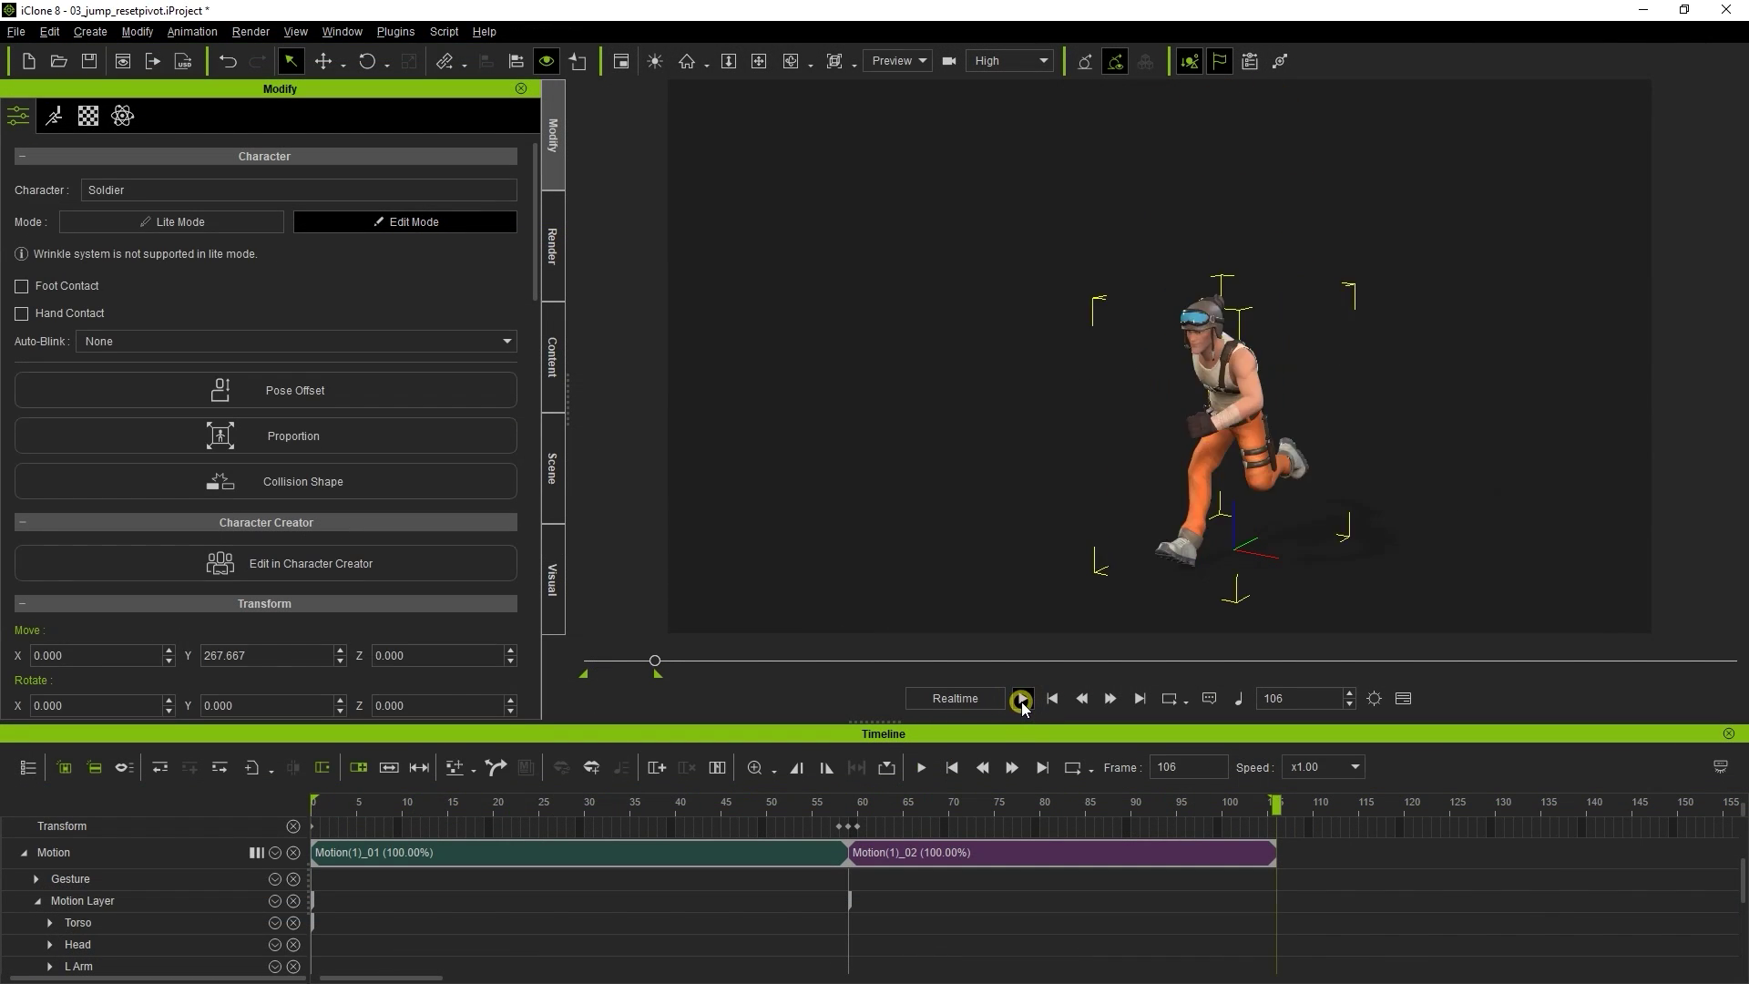
click(1022, 698)
click(1053, 698)
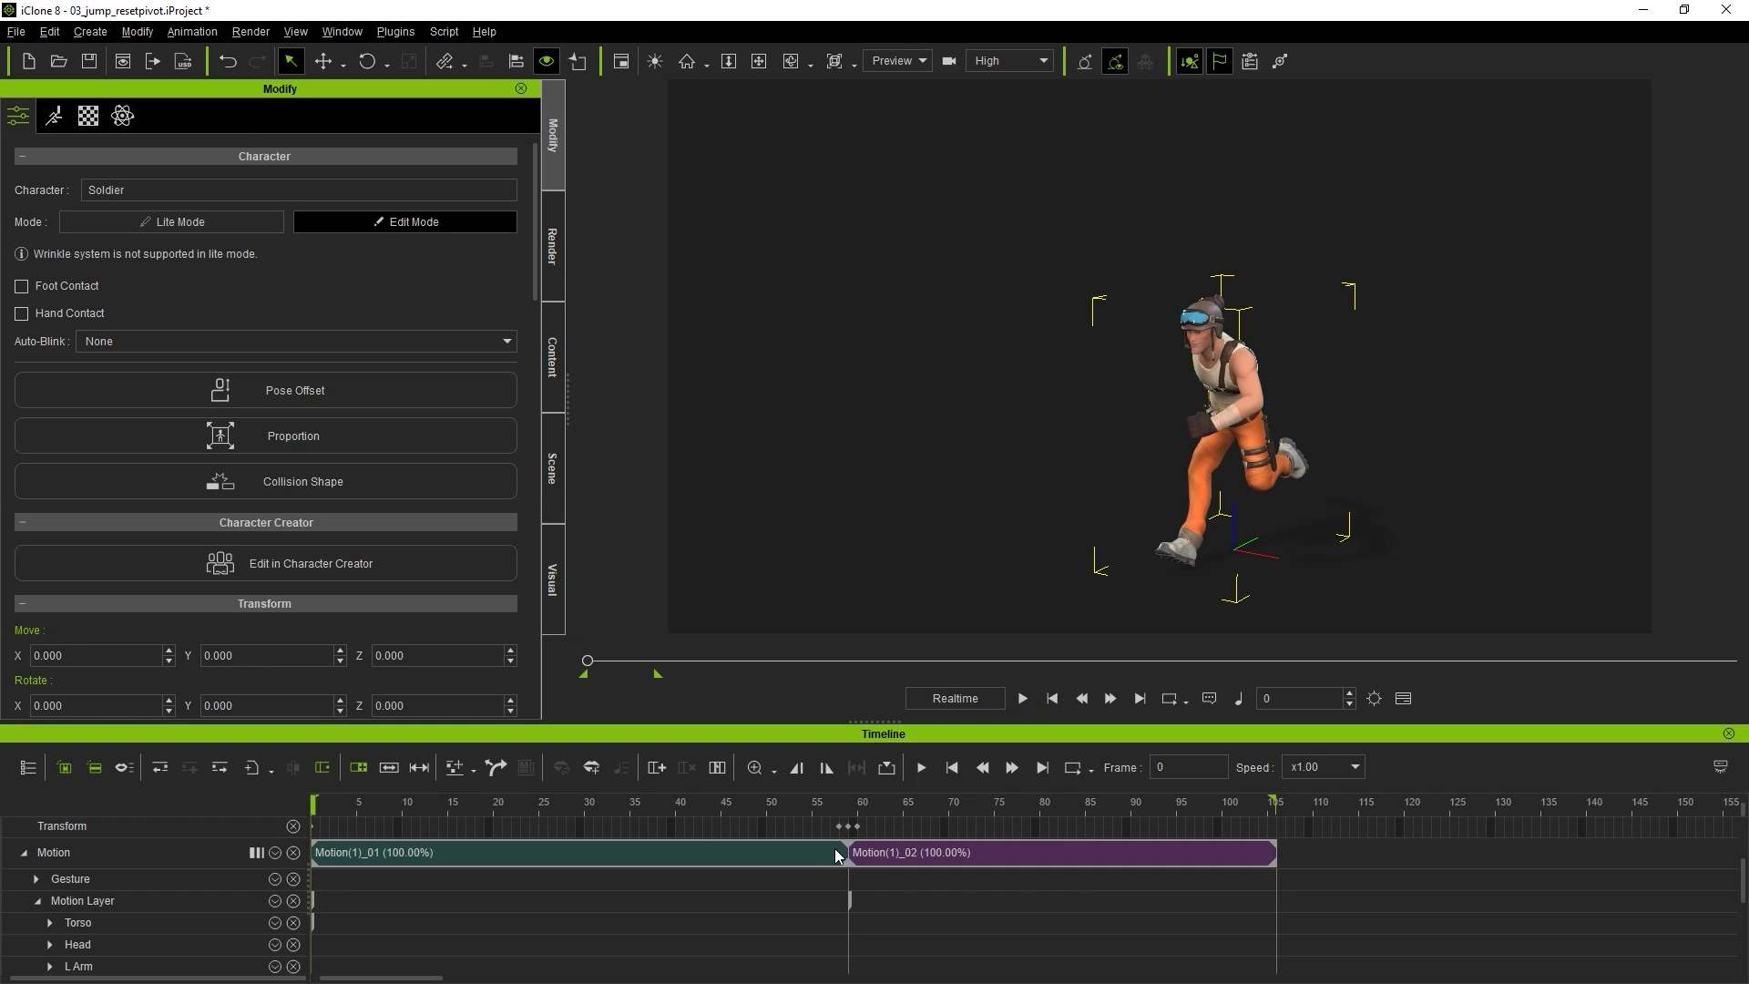
click(16, 31)
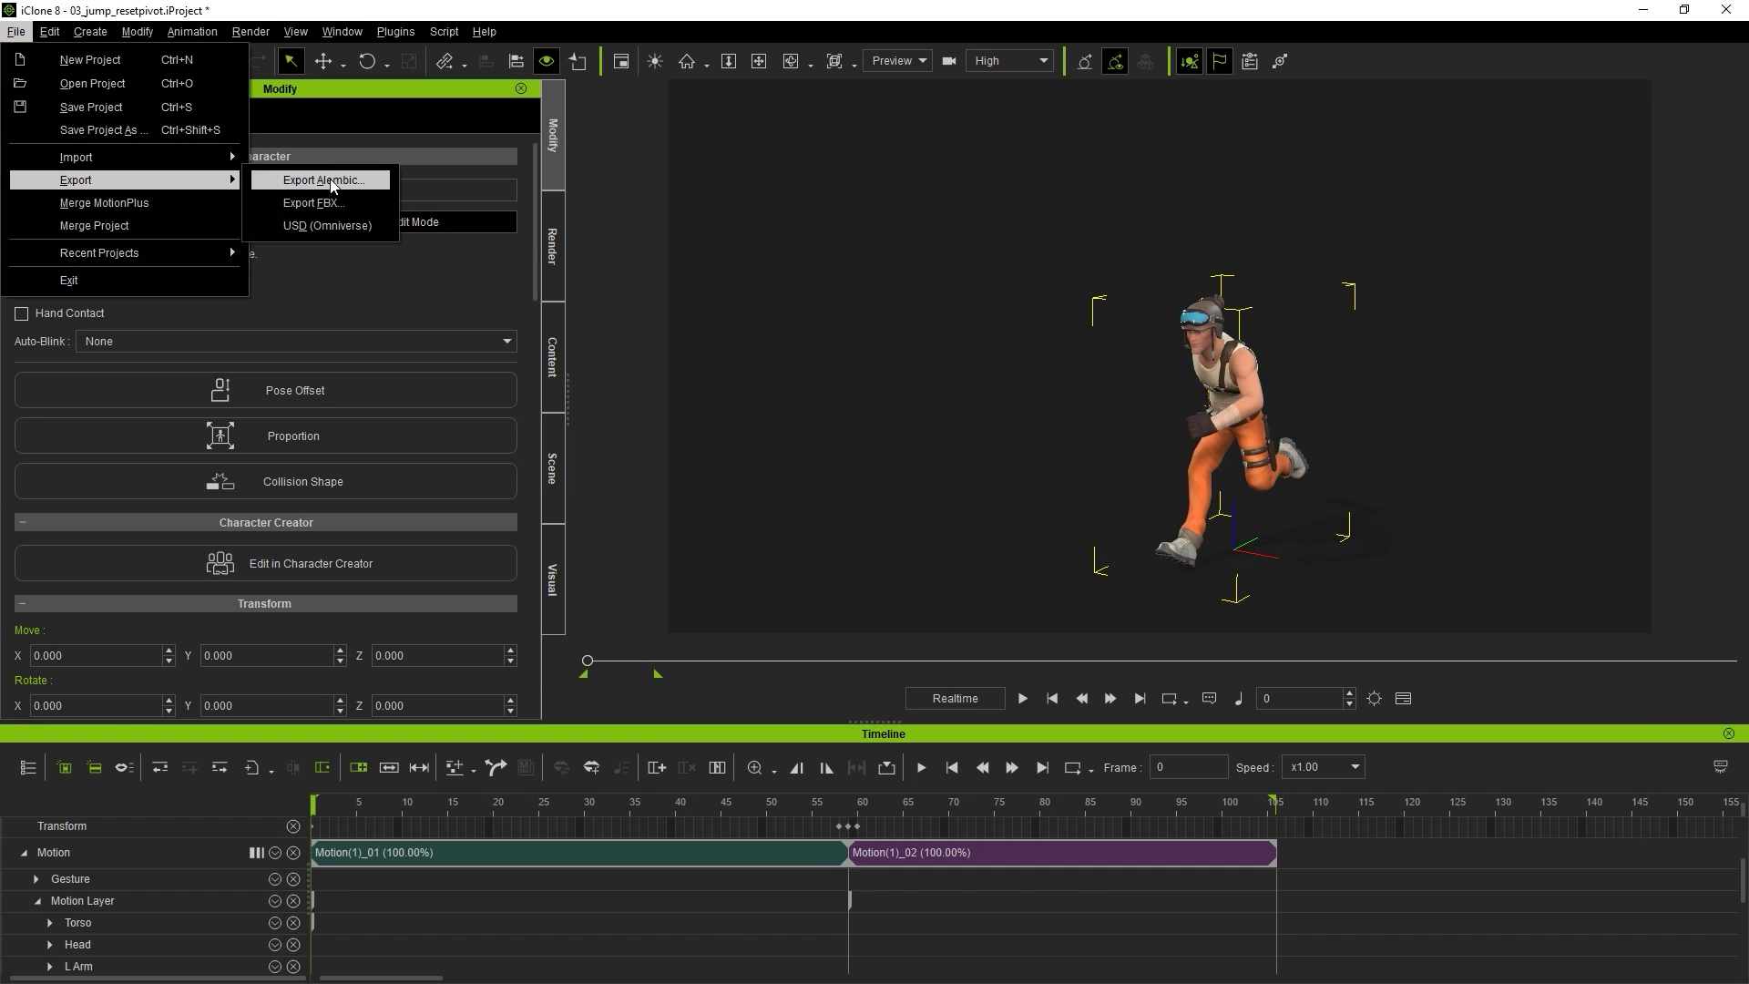
click(314, 202)
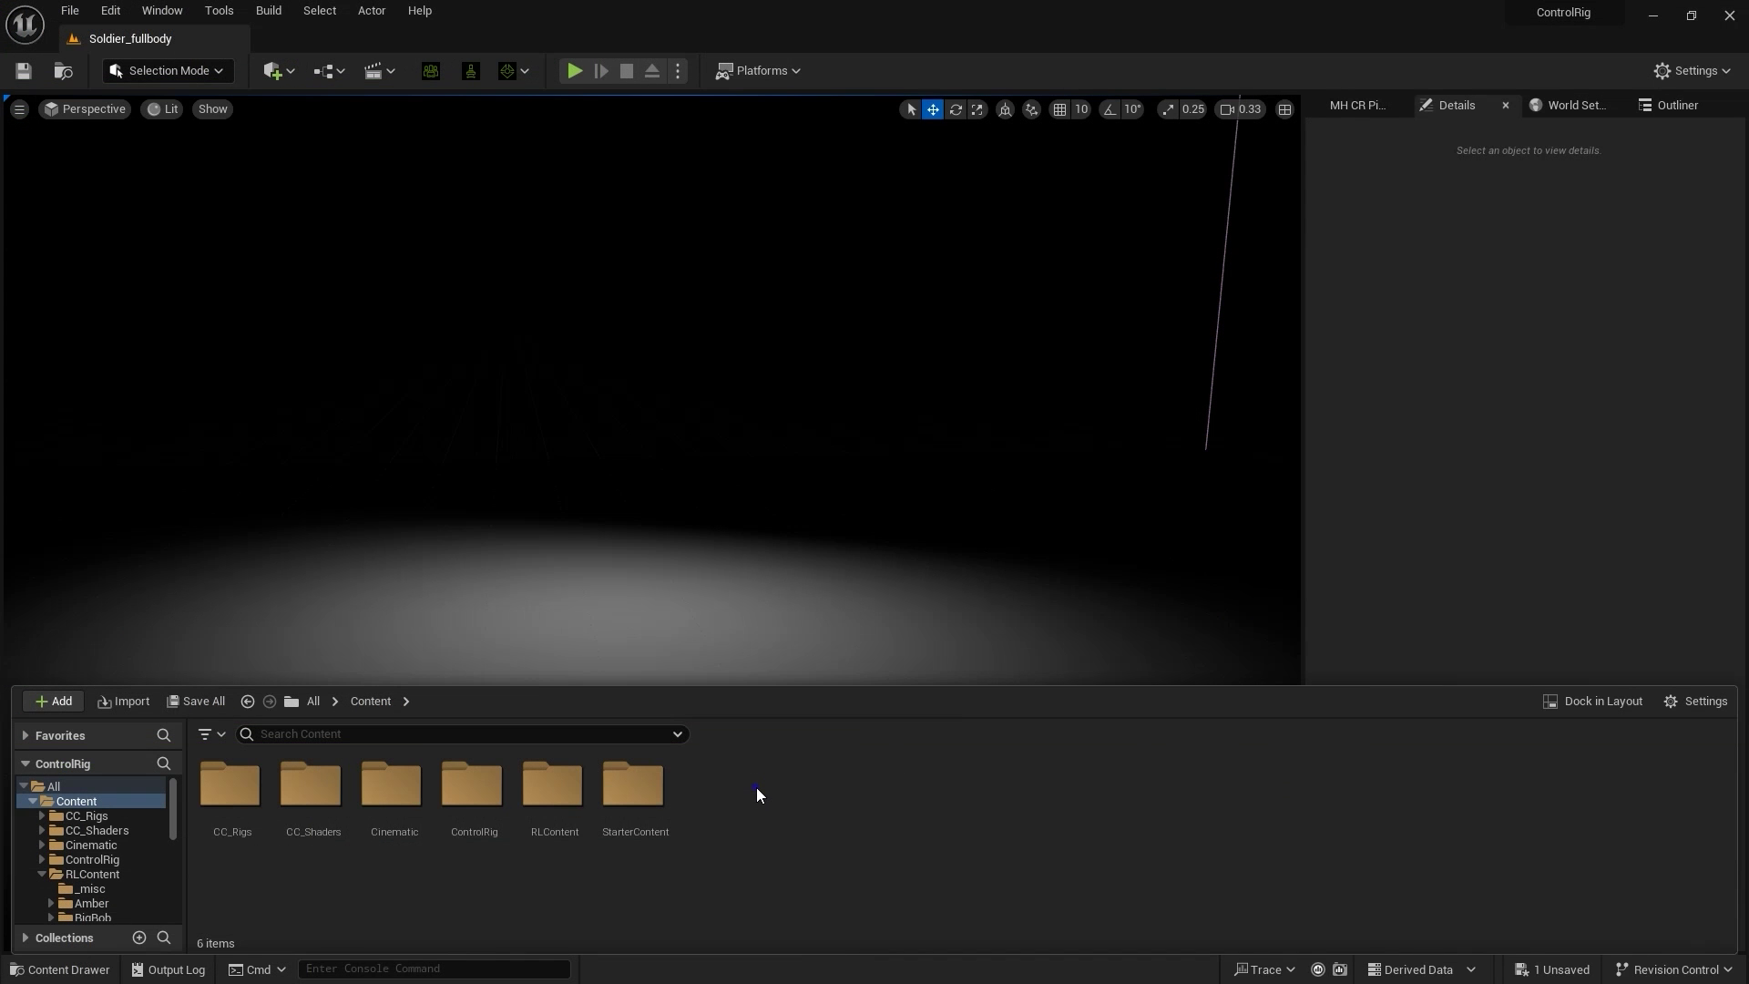
Step: Create a new folder named Tutorial in Content and open it
right_click(756, 789)
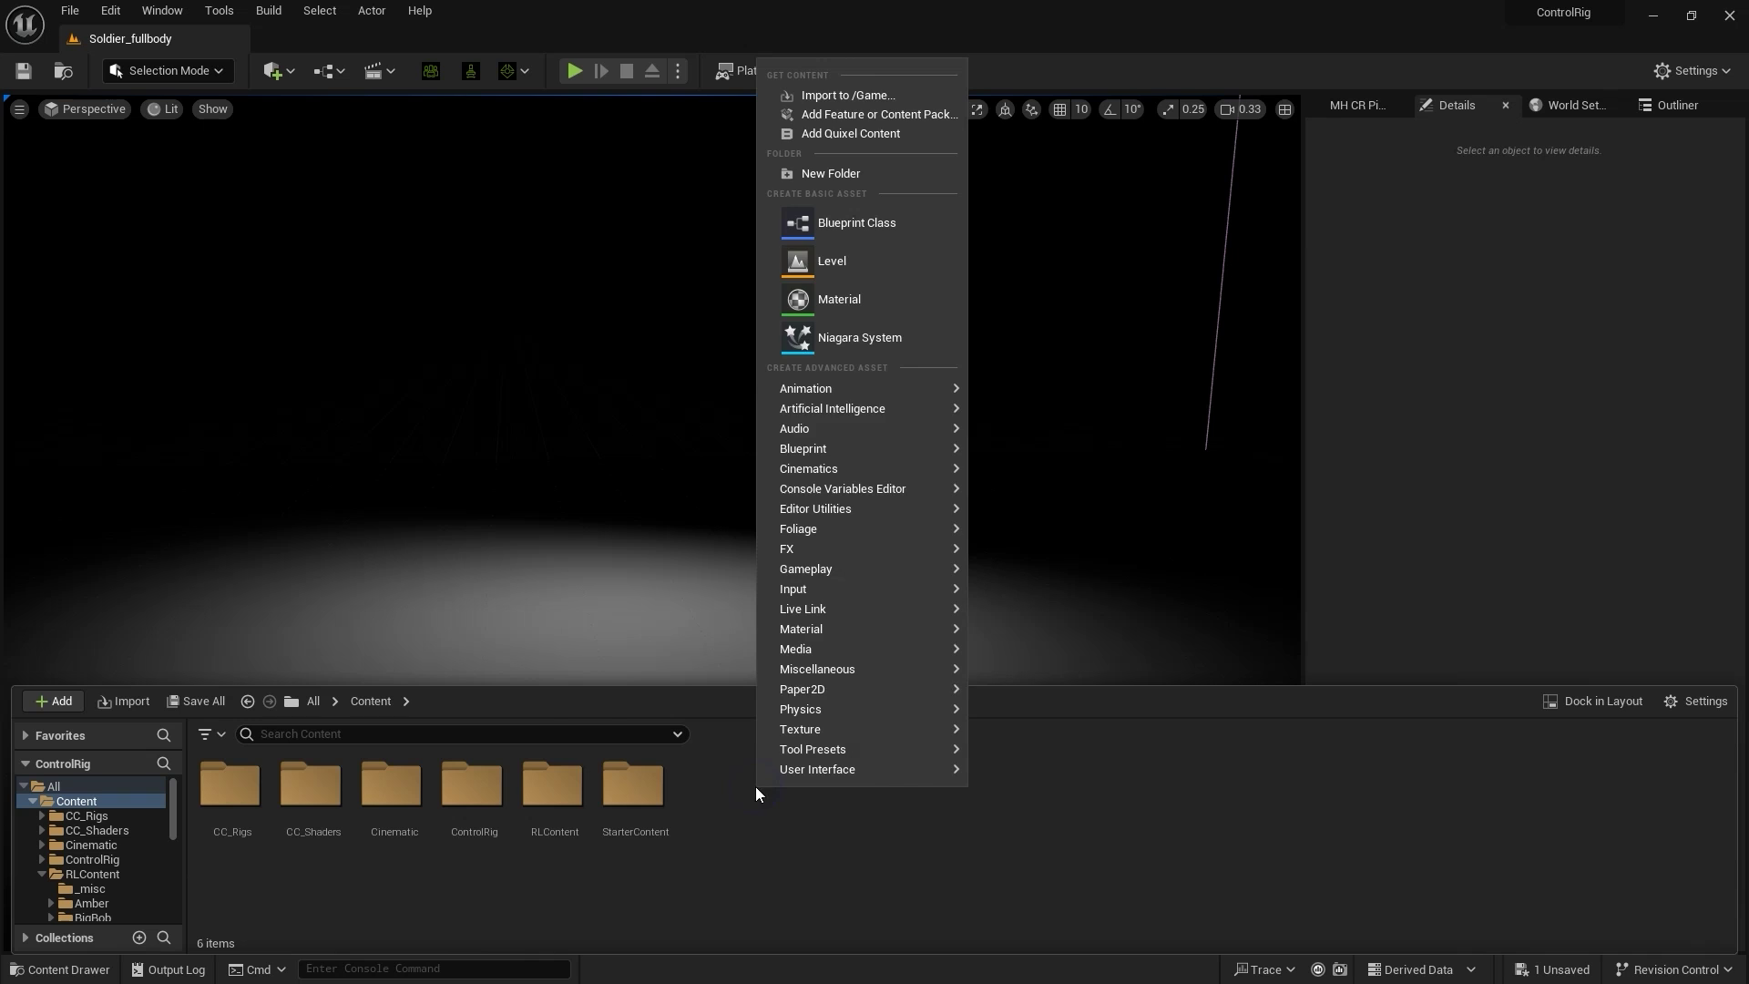
click(847, 171)
text(Tutorial)
key(Return)
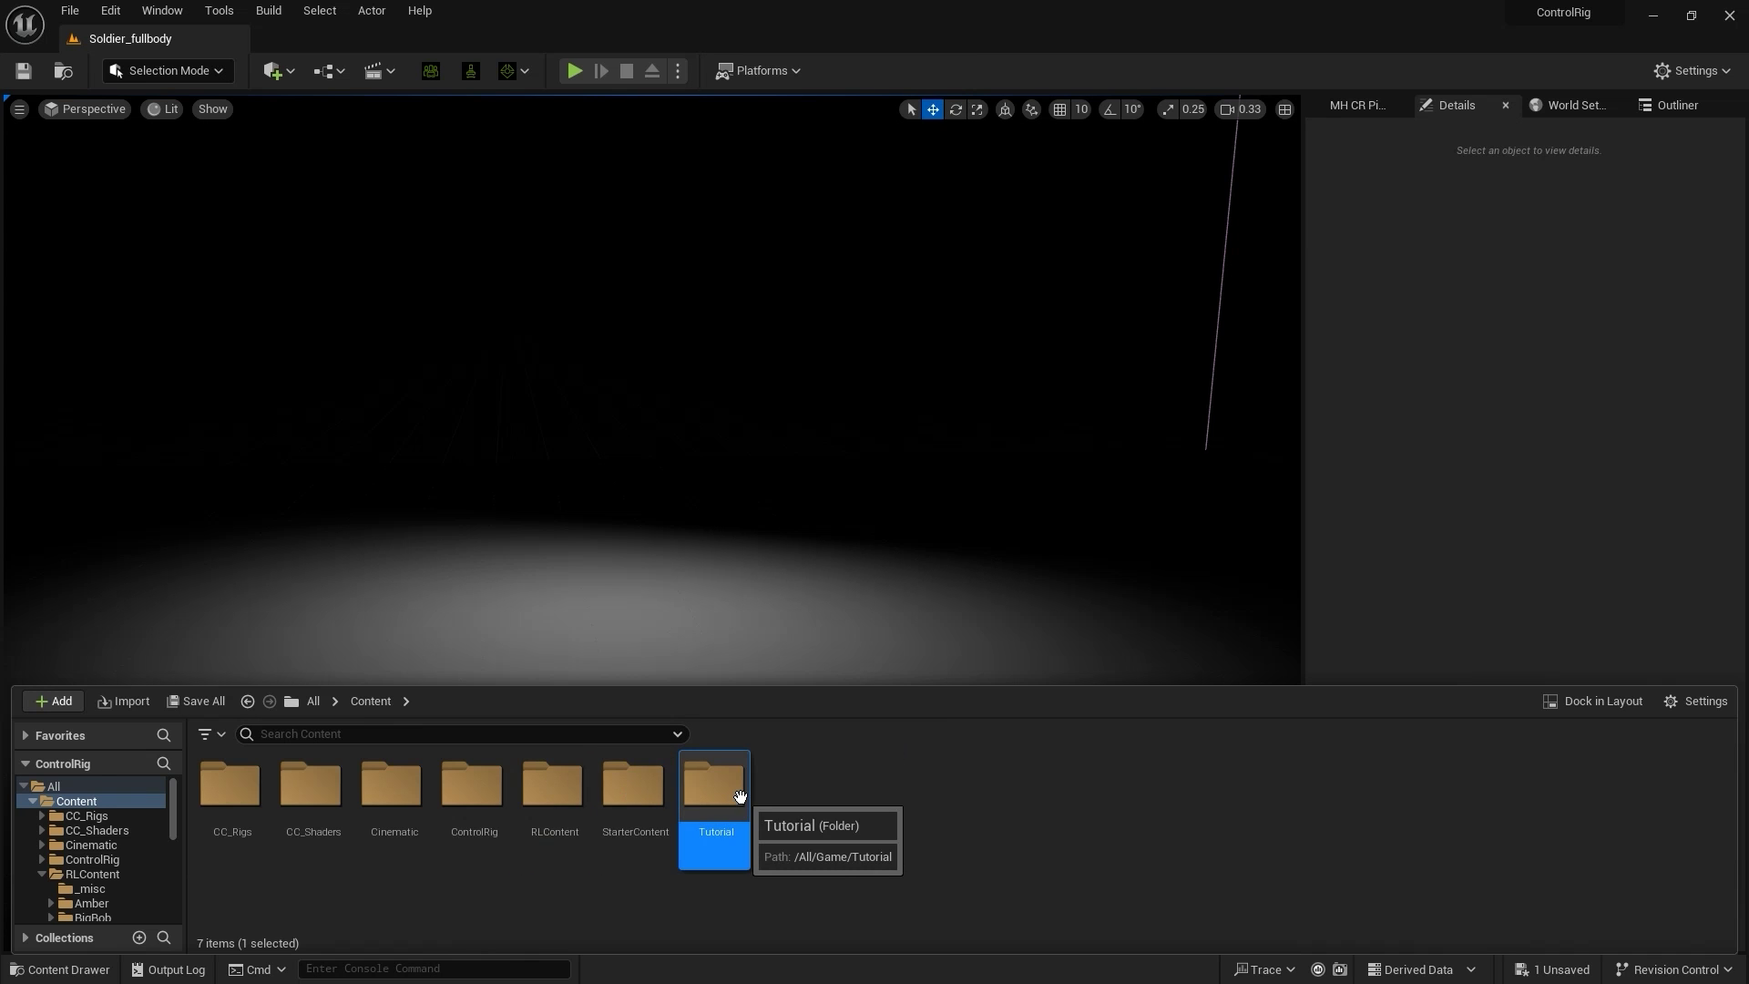
double_click(741, 798)
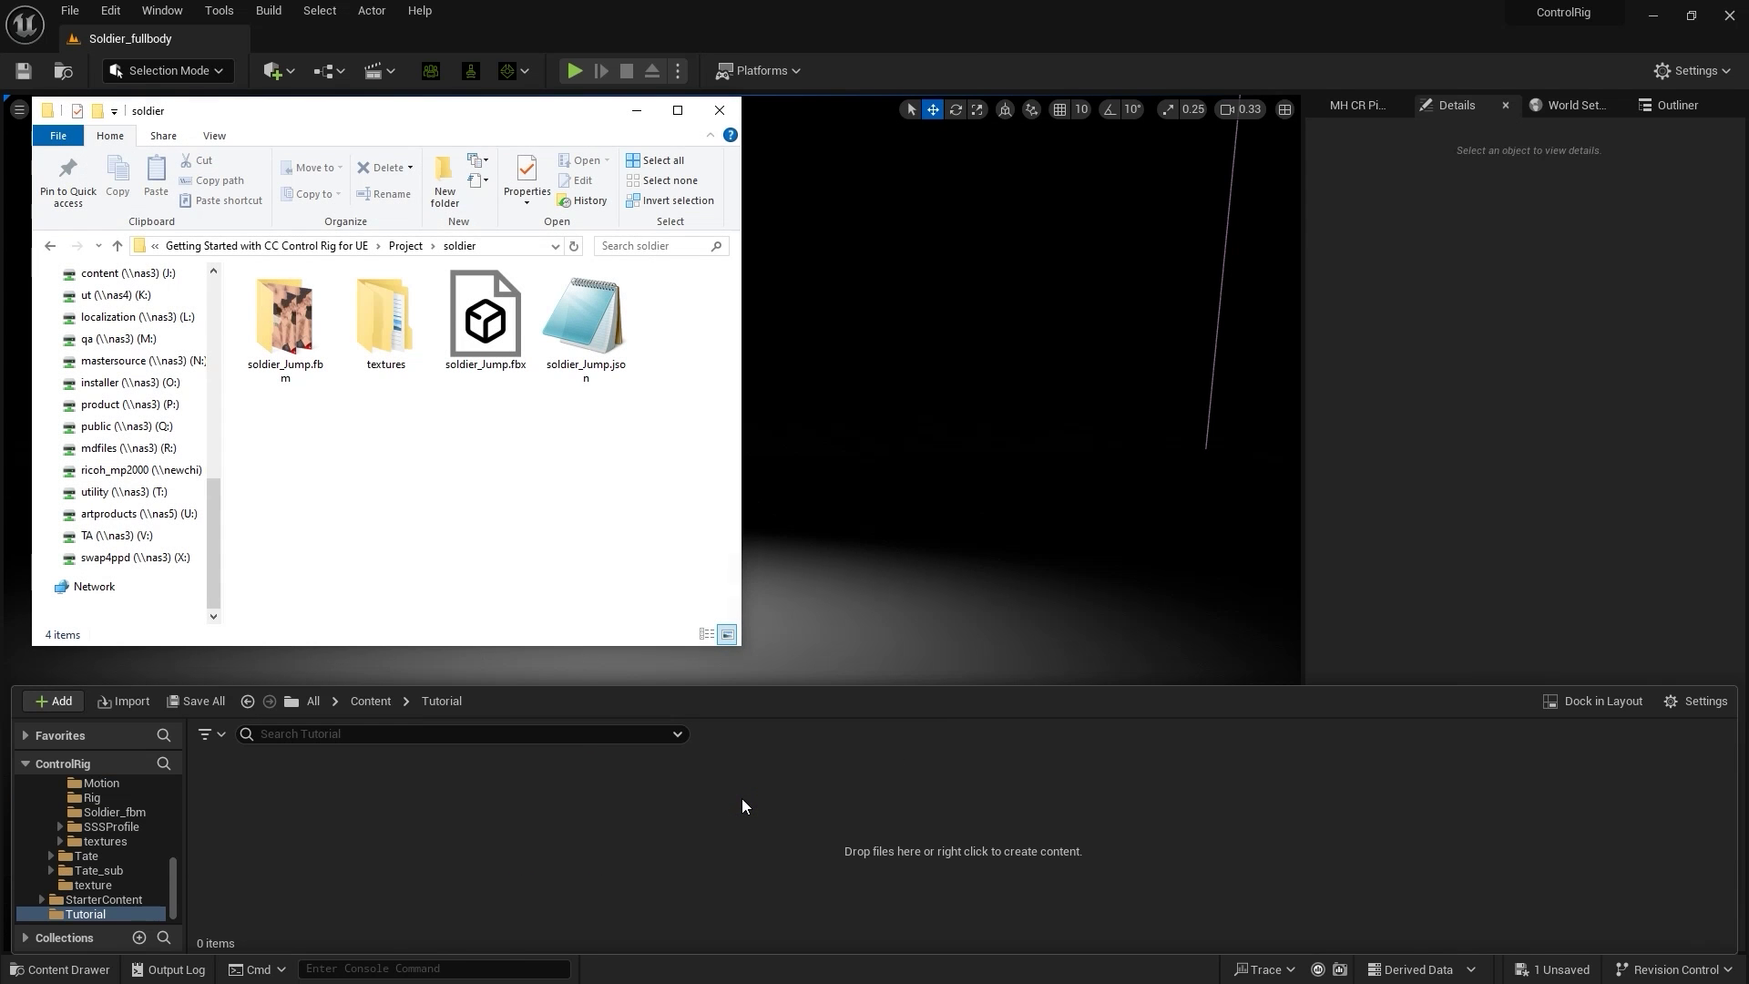
Step: Import soldier_Jump.fbx into Tutorial with the HQ shader and all its animations
drag(583, 772, 587, 853)
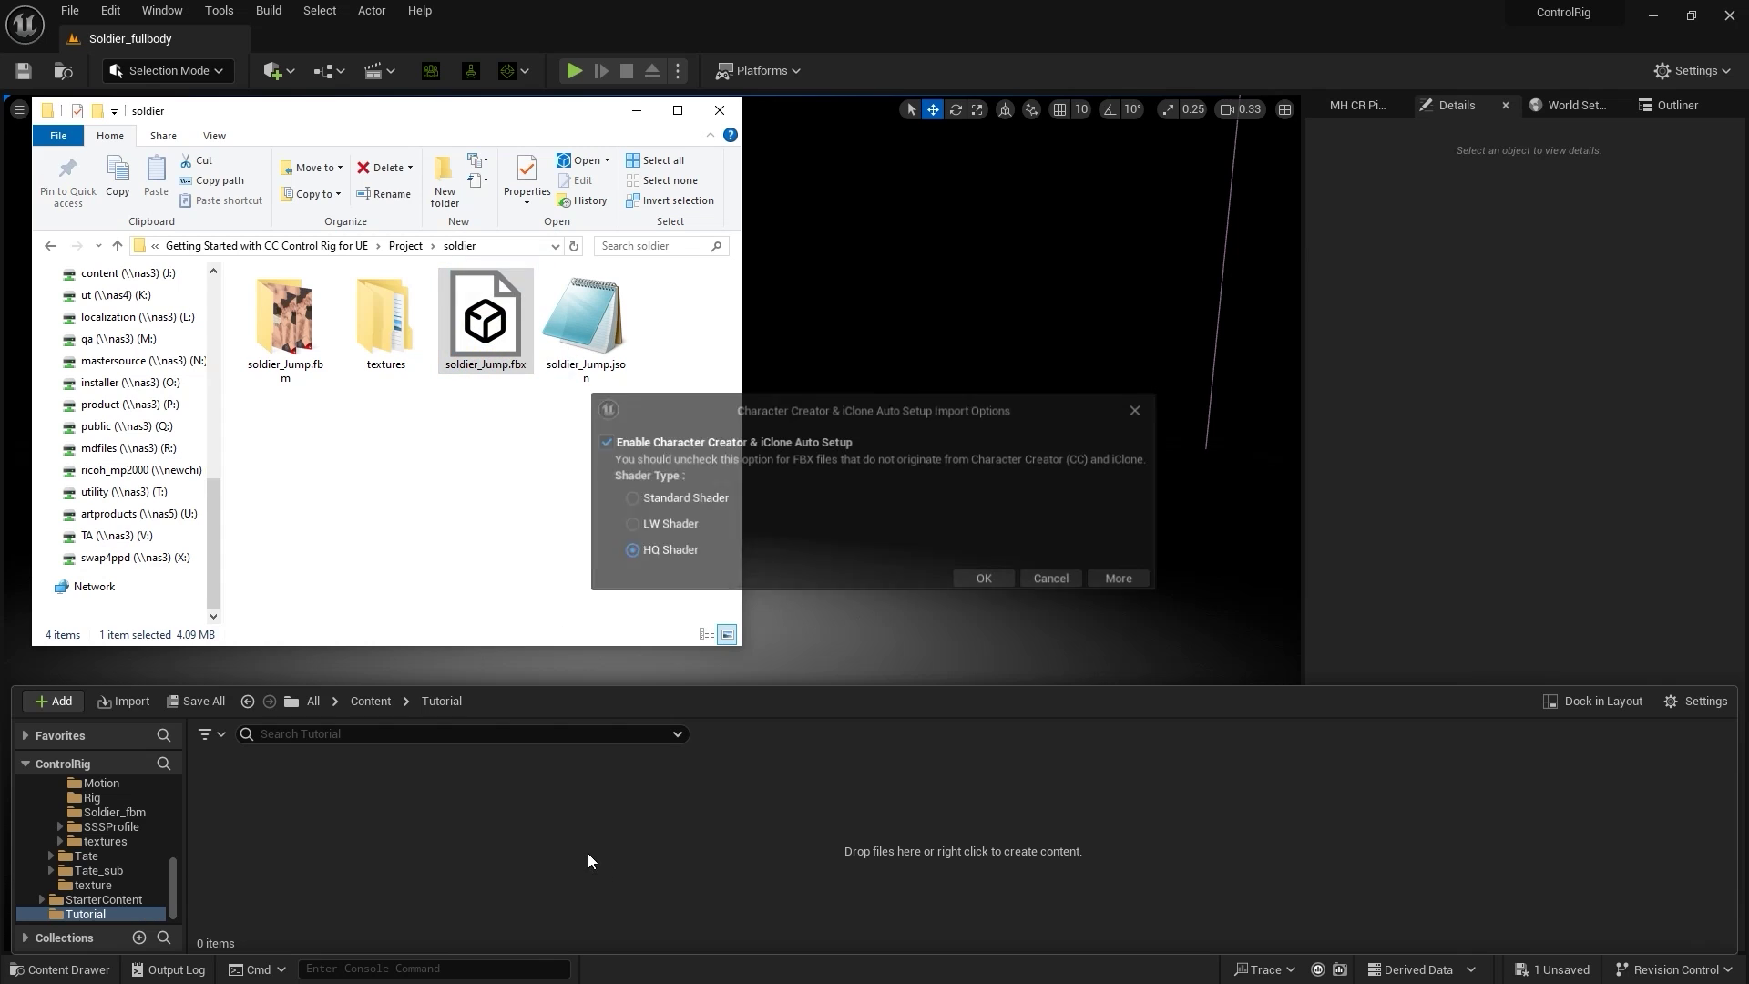
click(668, 550)
click(1008, 586)
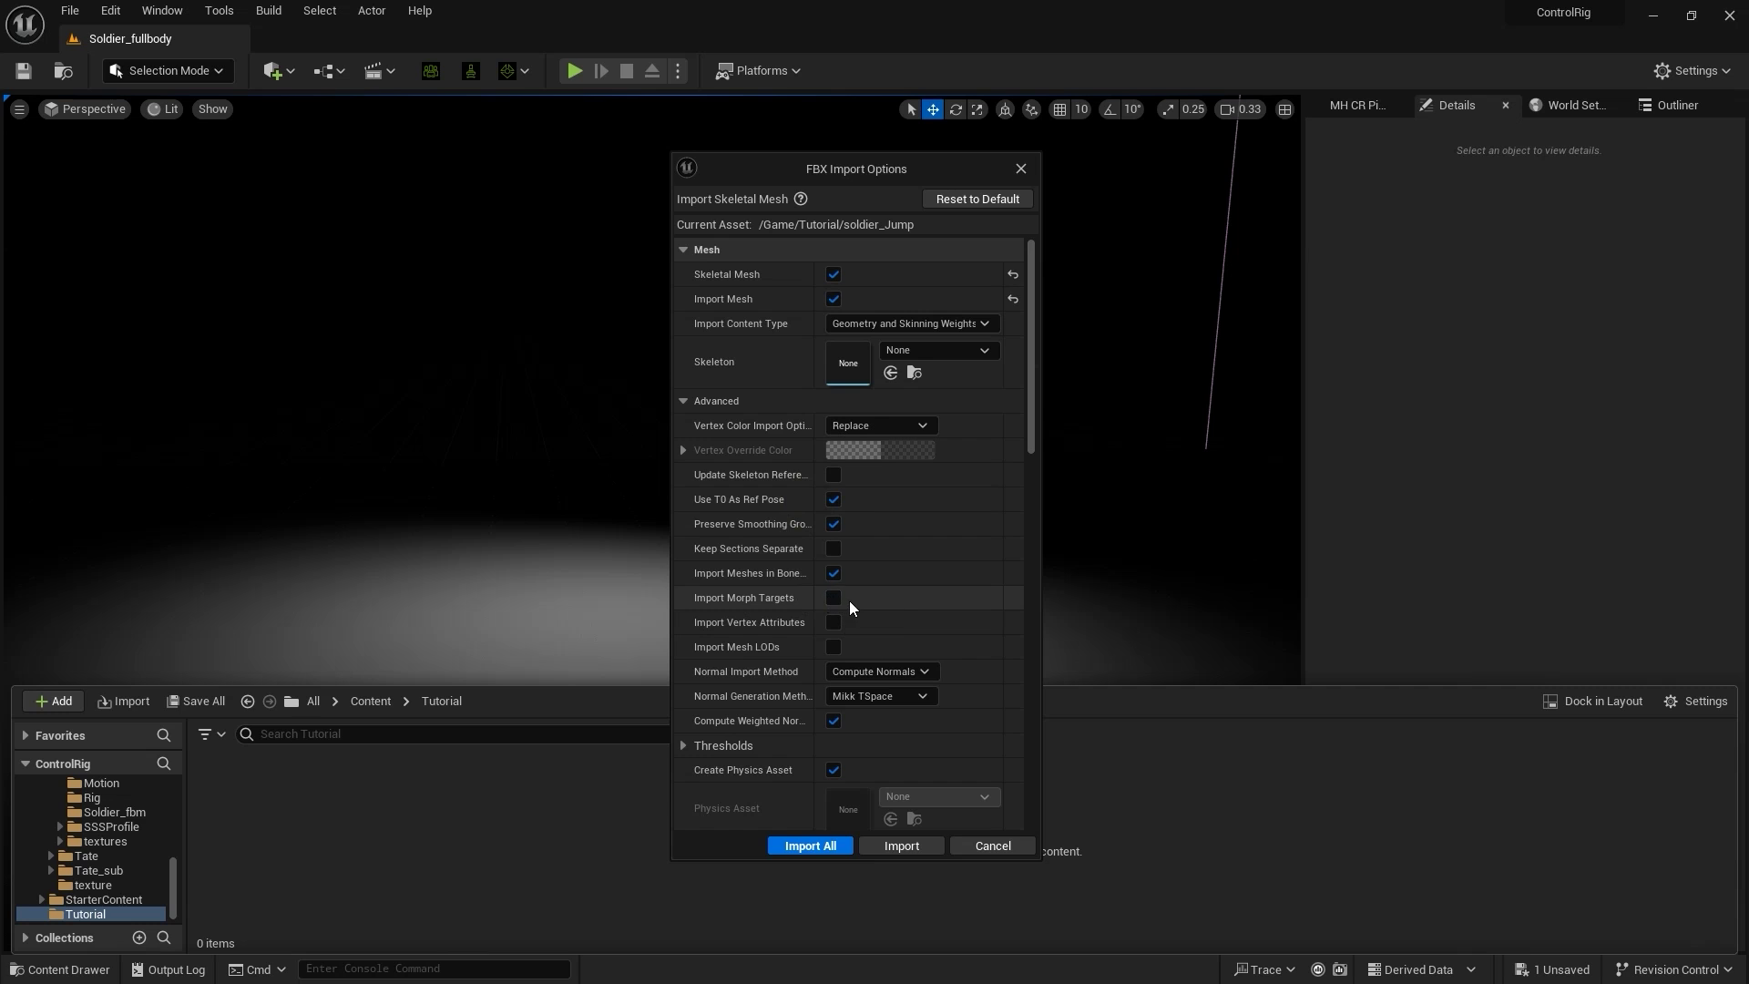
drag(1035, 406, 1033, 531)
scroll(741, 410, down, 2)
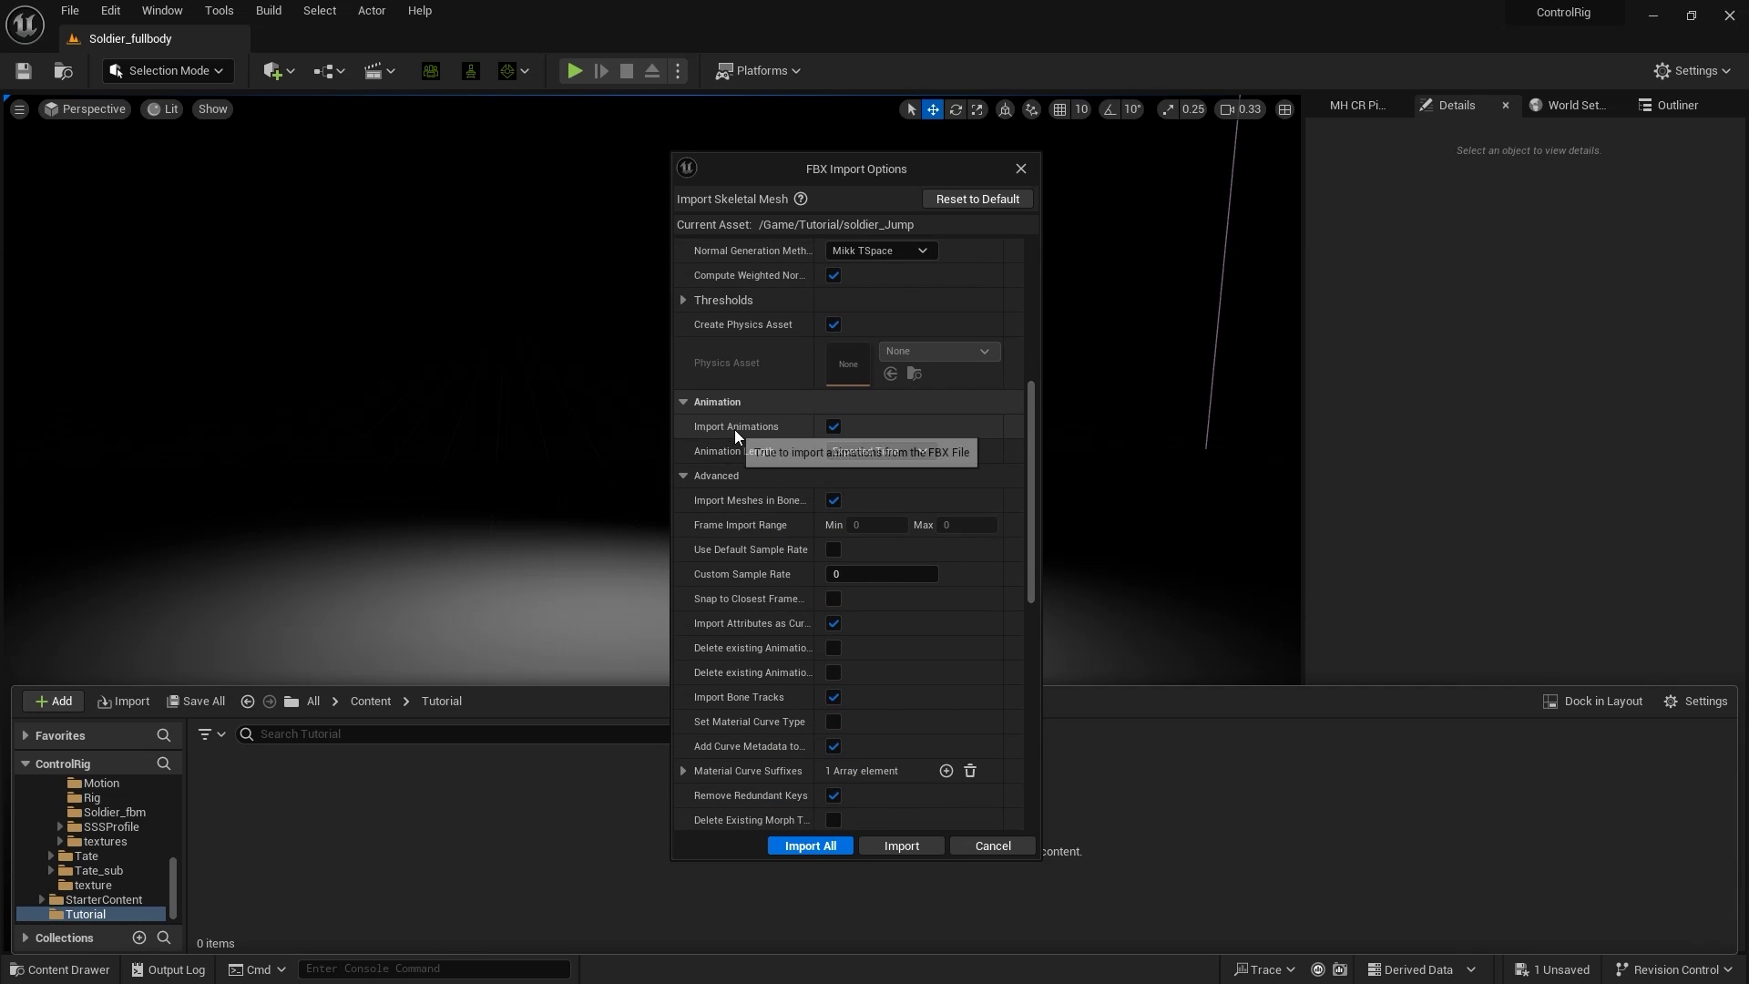
click(843, 845)
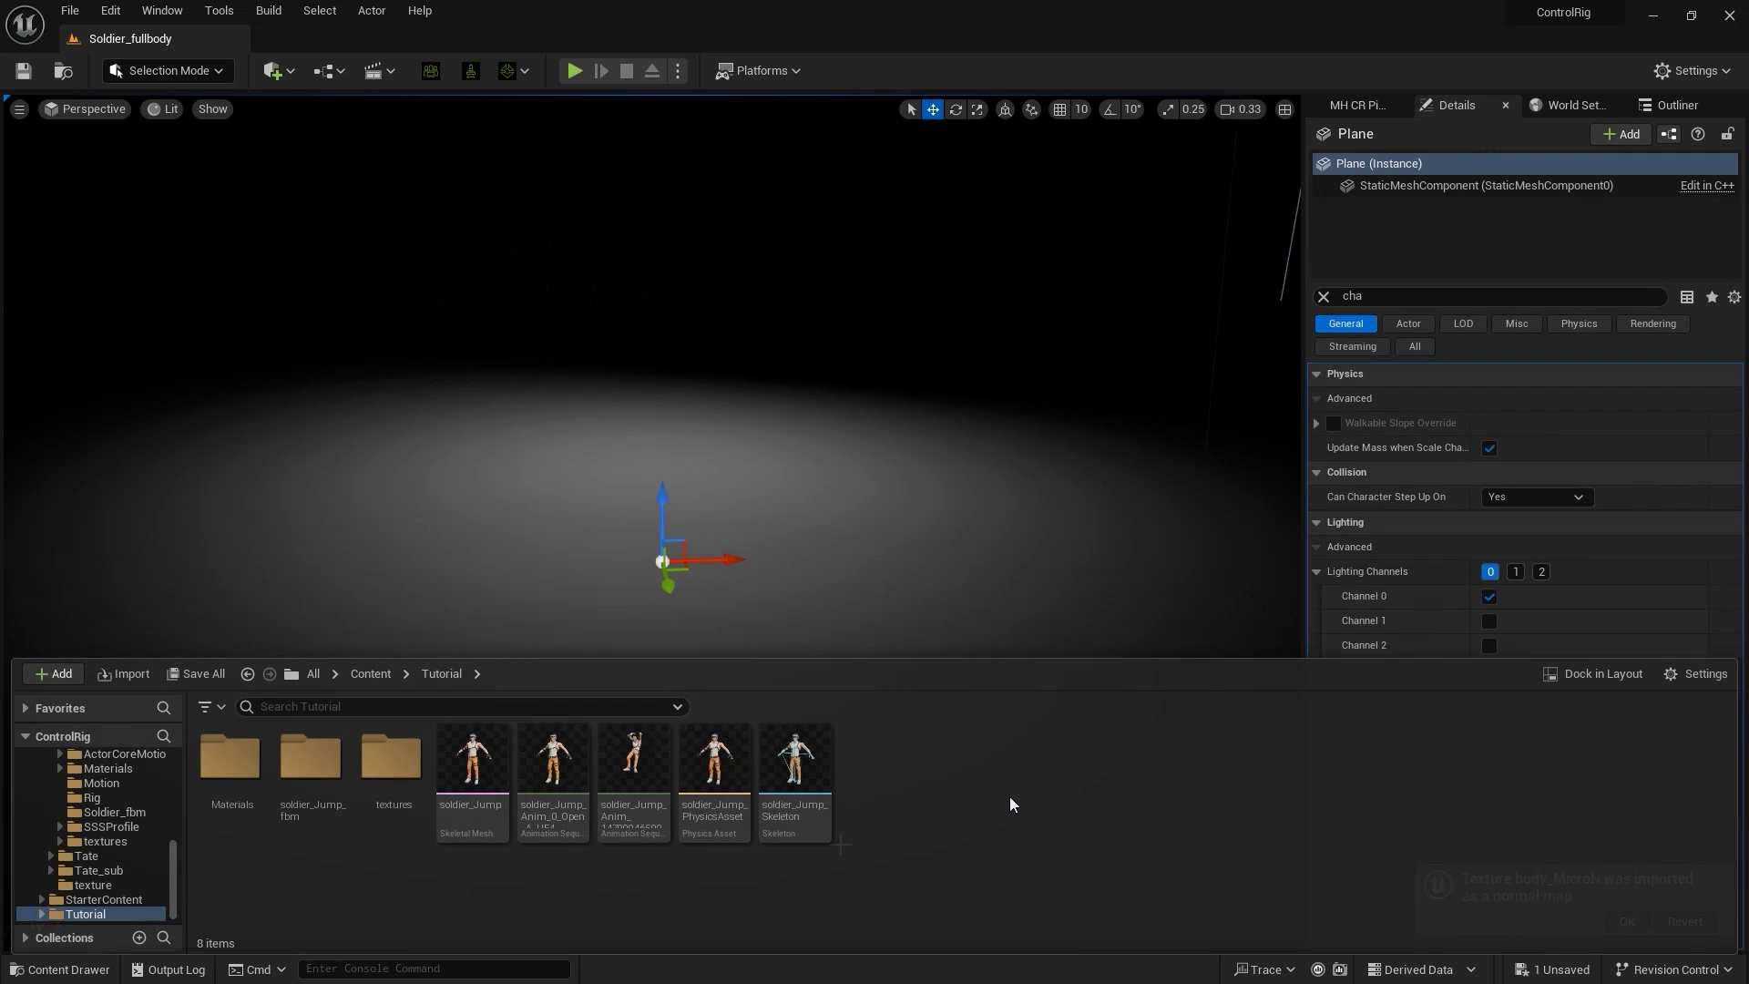
click(565, 773)
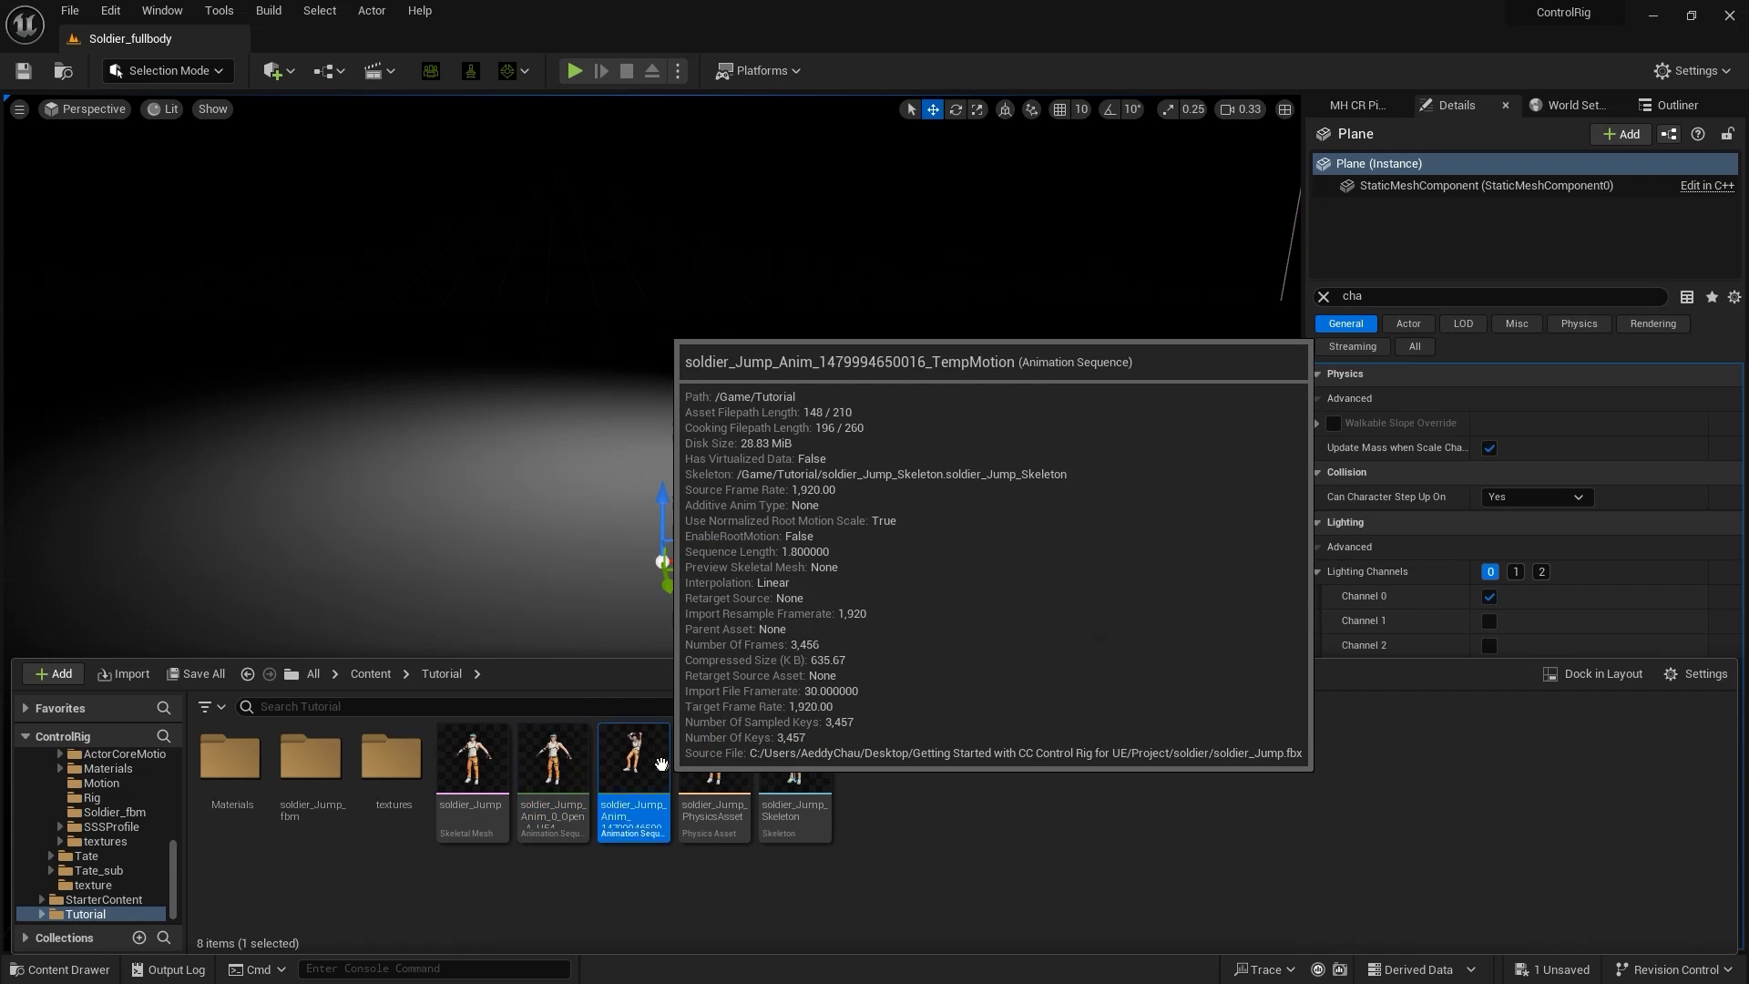
double_click(664, 765)
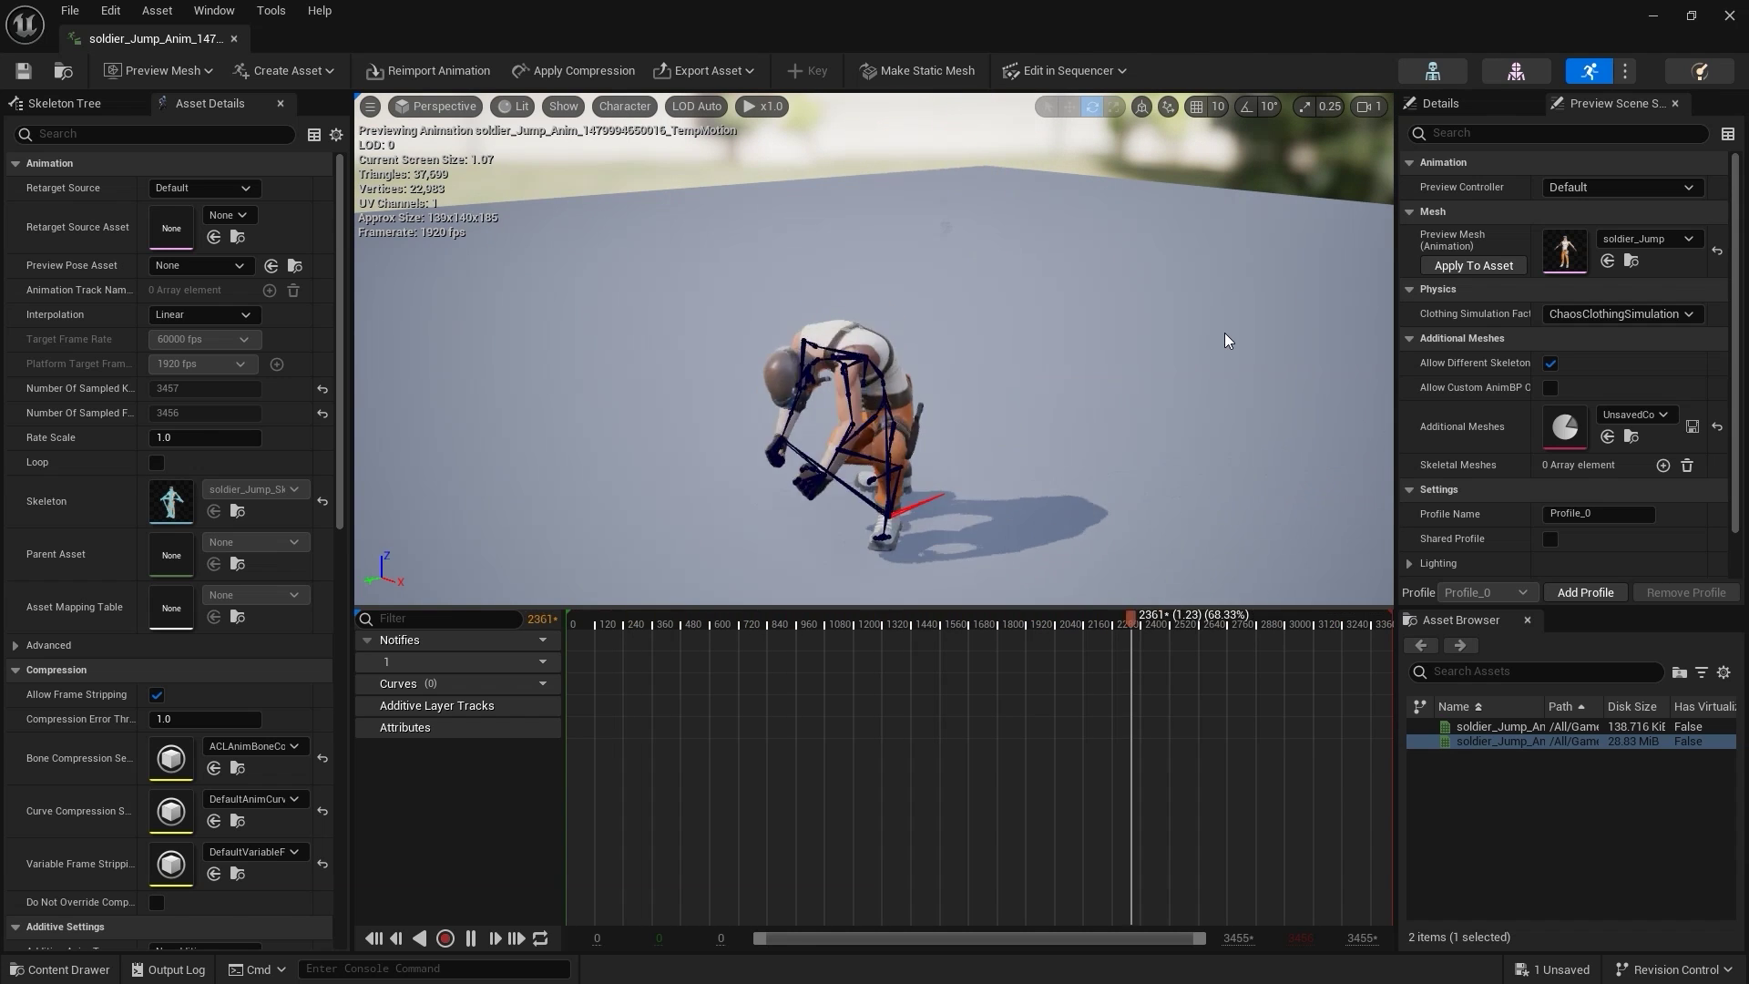
click(1720, 20)
key(ctrl+space)
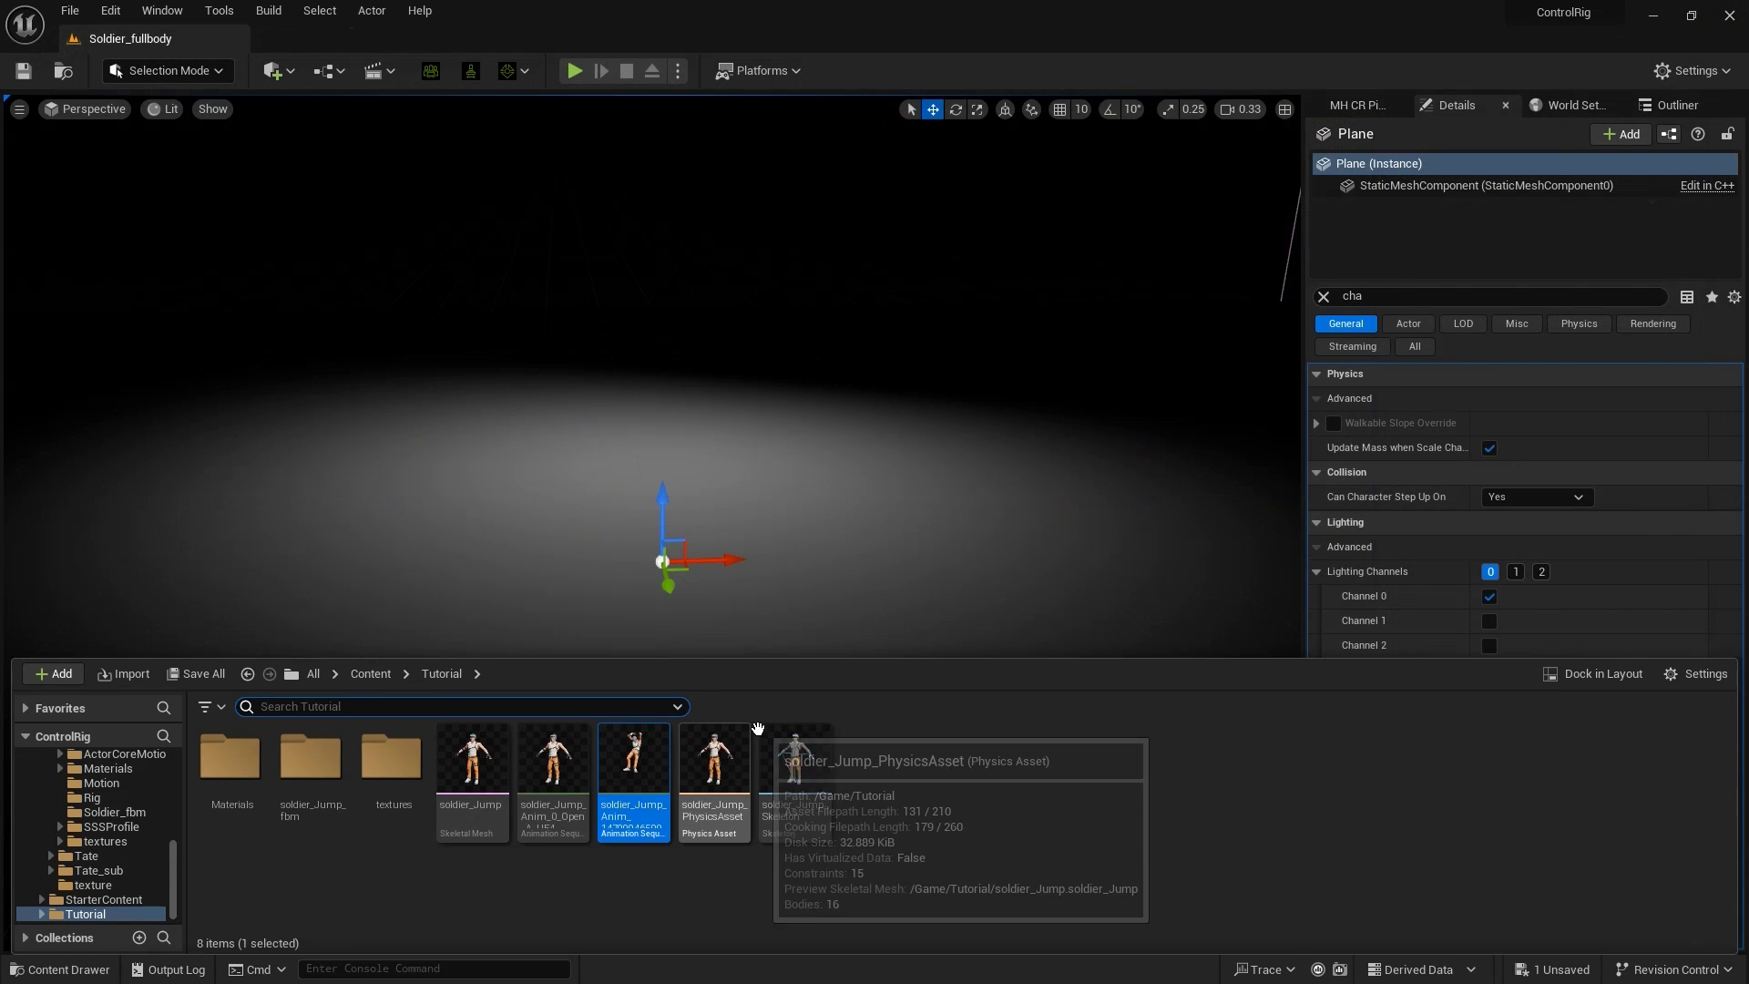
Step: Create a CC control rig for soldier_Jump and place CC_Rig_BP in the level
click(471, 760)
right_click(492, 761)
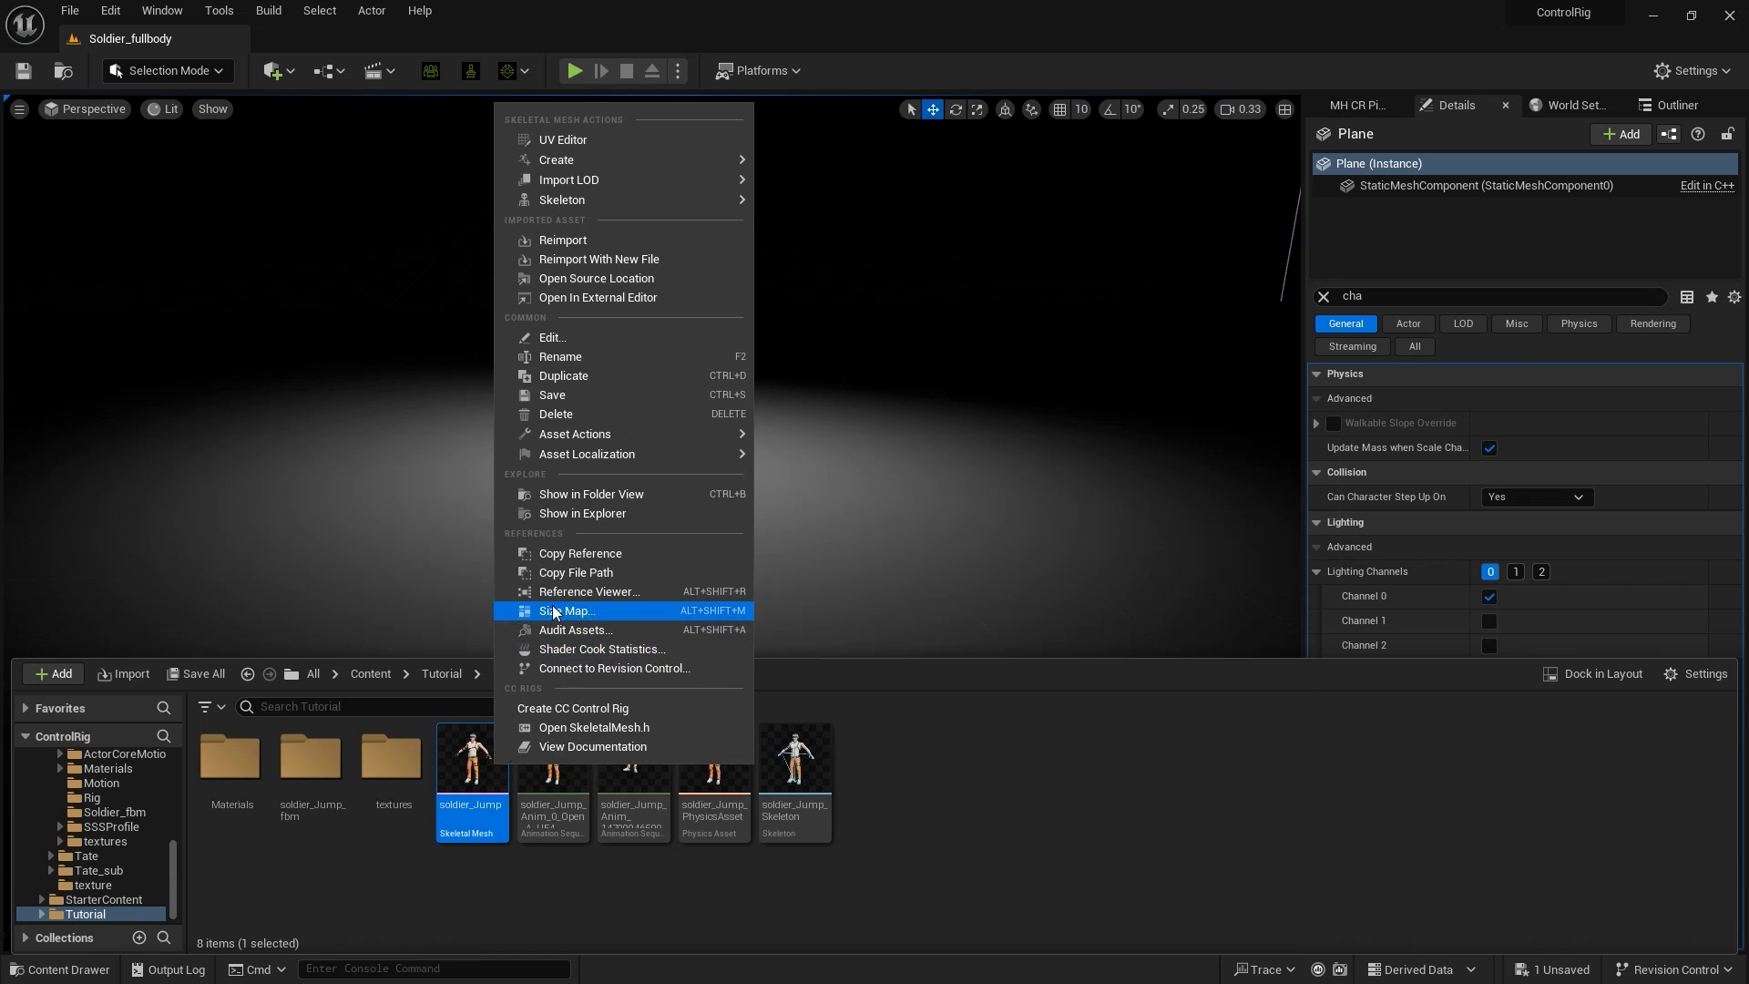
click(671, 705)
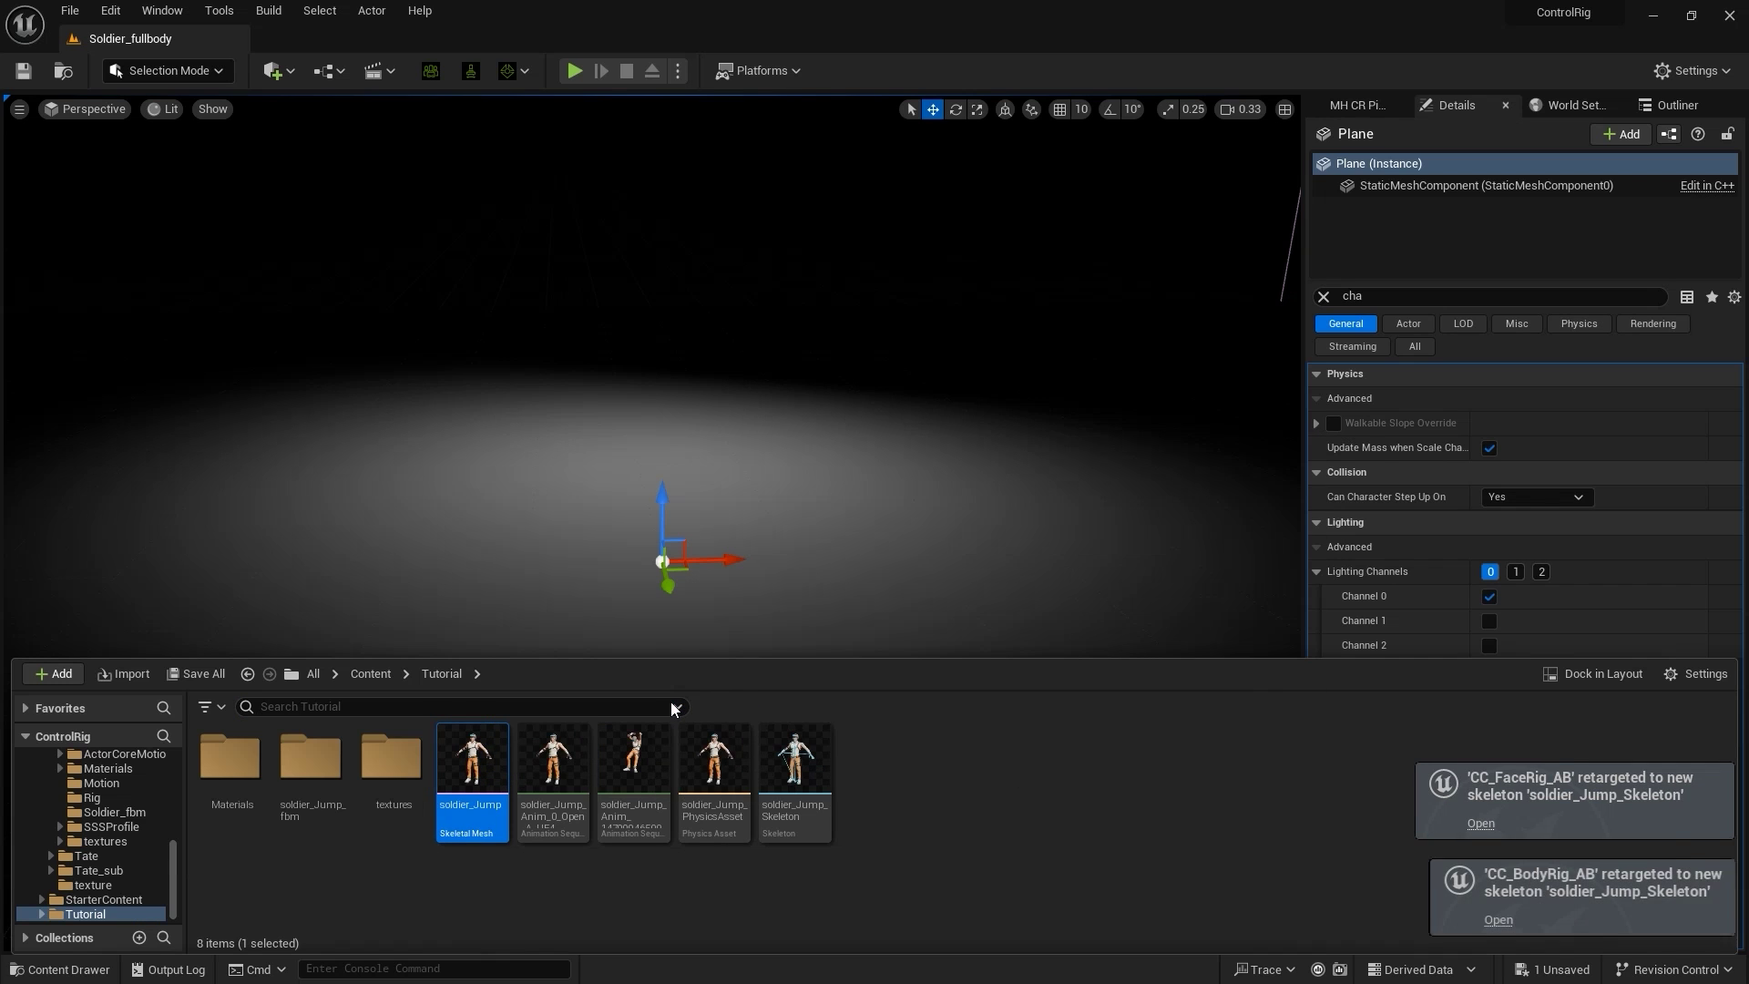
key(ctrl+space)
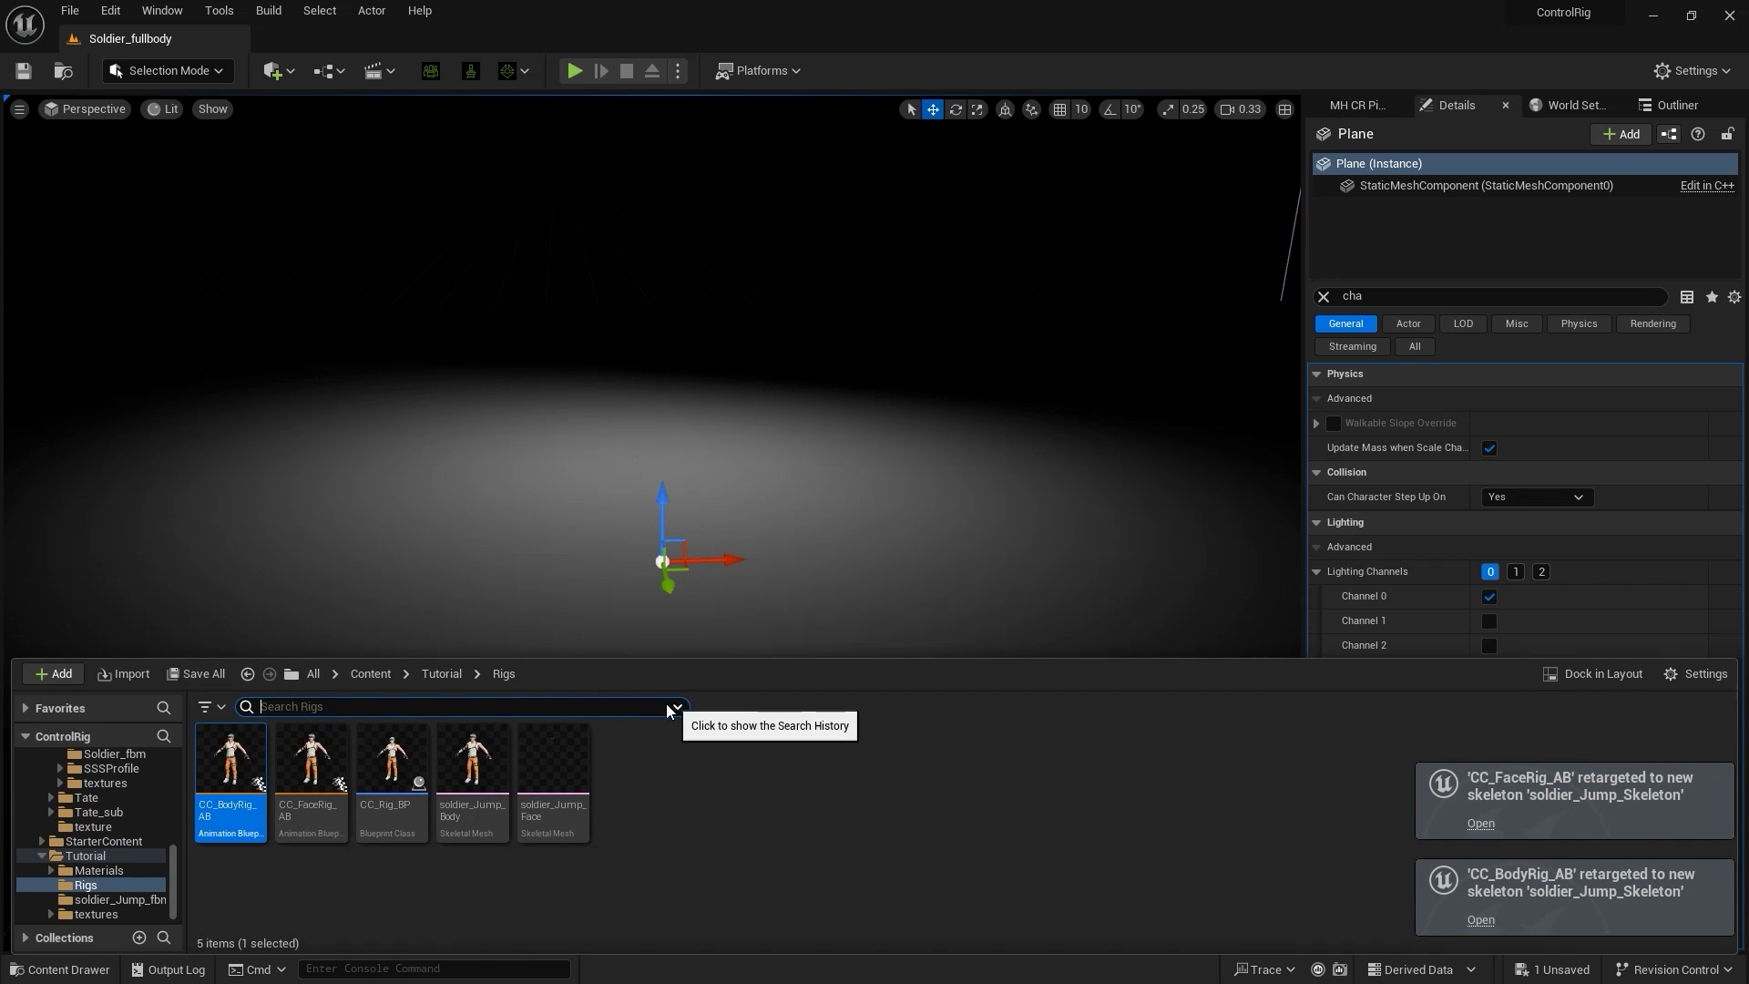
click(392, 765)
drag(392, 765, 649, 590)
Step: Enable lighting channel 1 on CC_Rig_BP's Body component, filtering properties by 'chan'
click(1667, 105)
click(1453, 105)
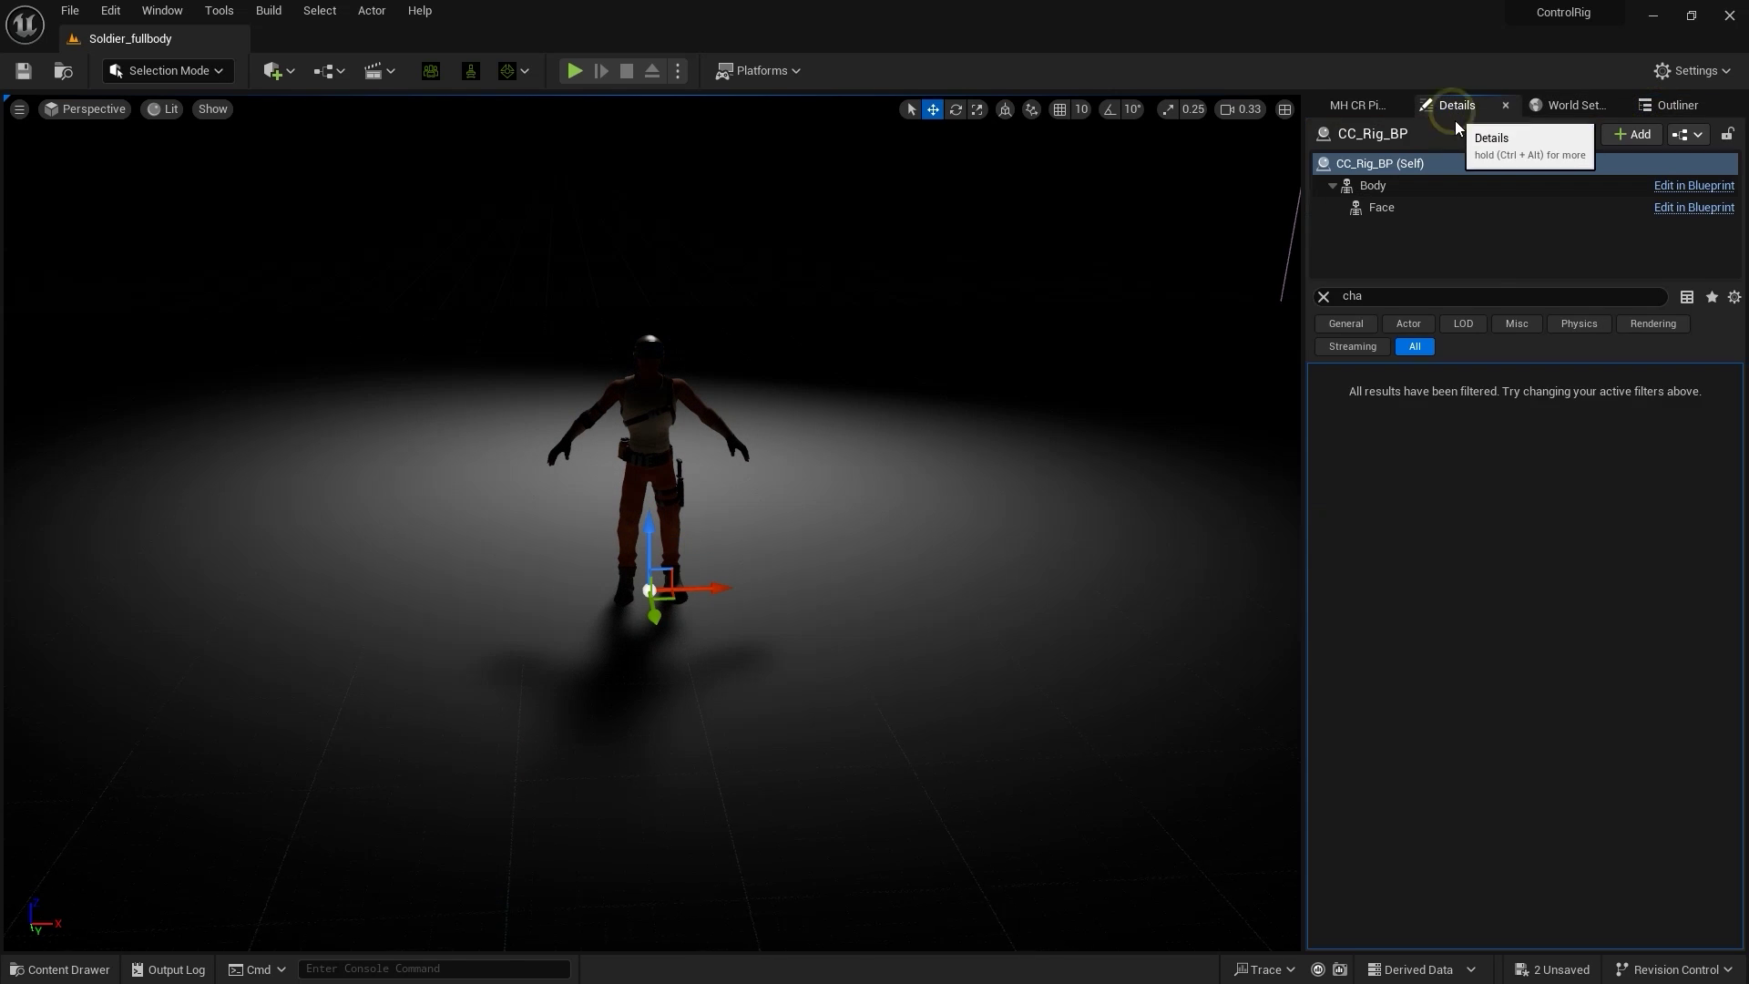
click(1322, 297)
click(1430, 185)
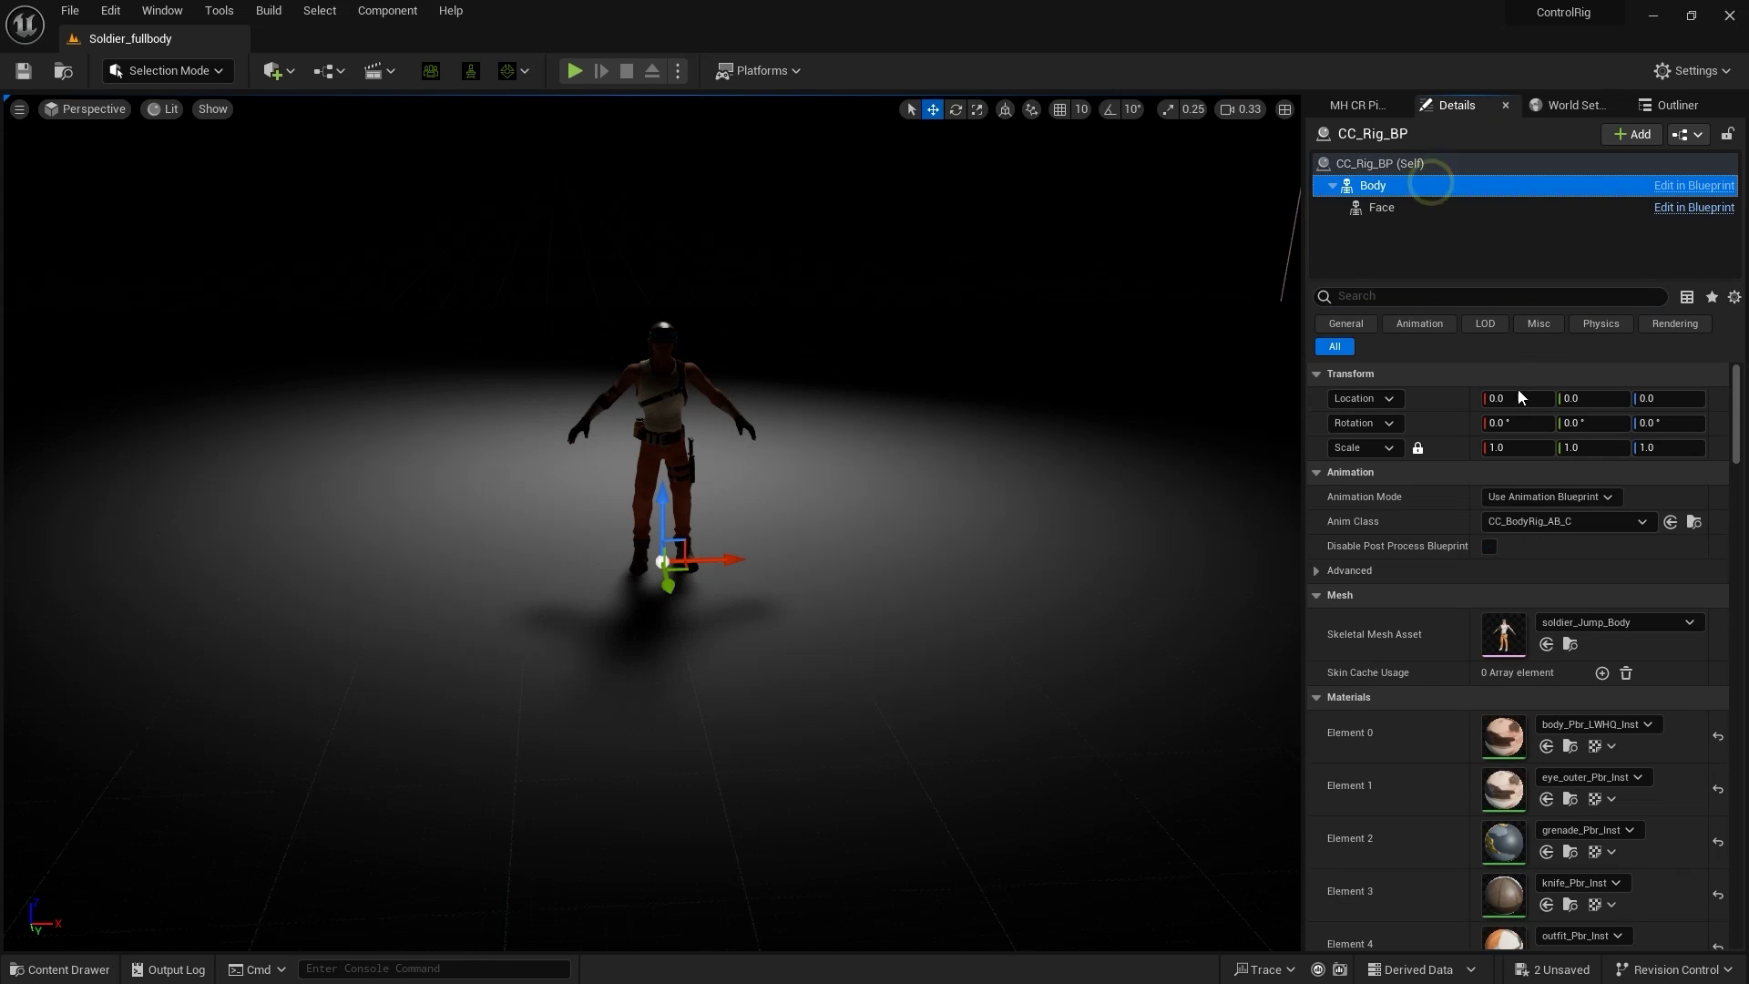
click(1446, 294)
text(chan)
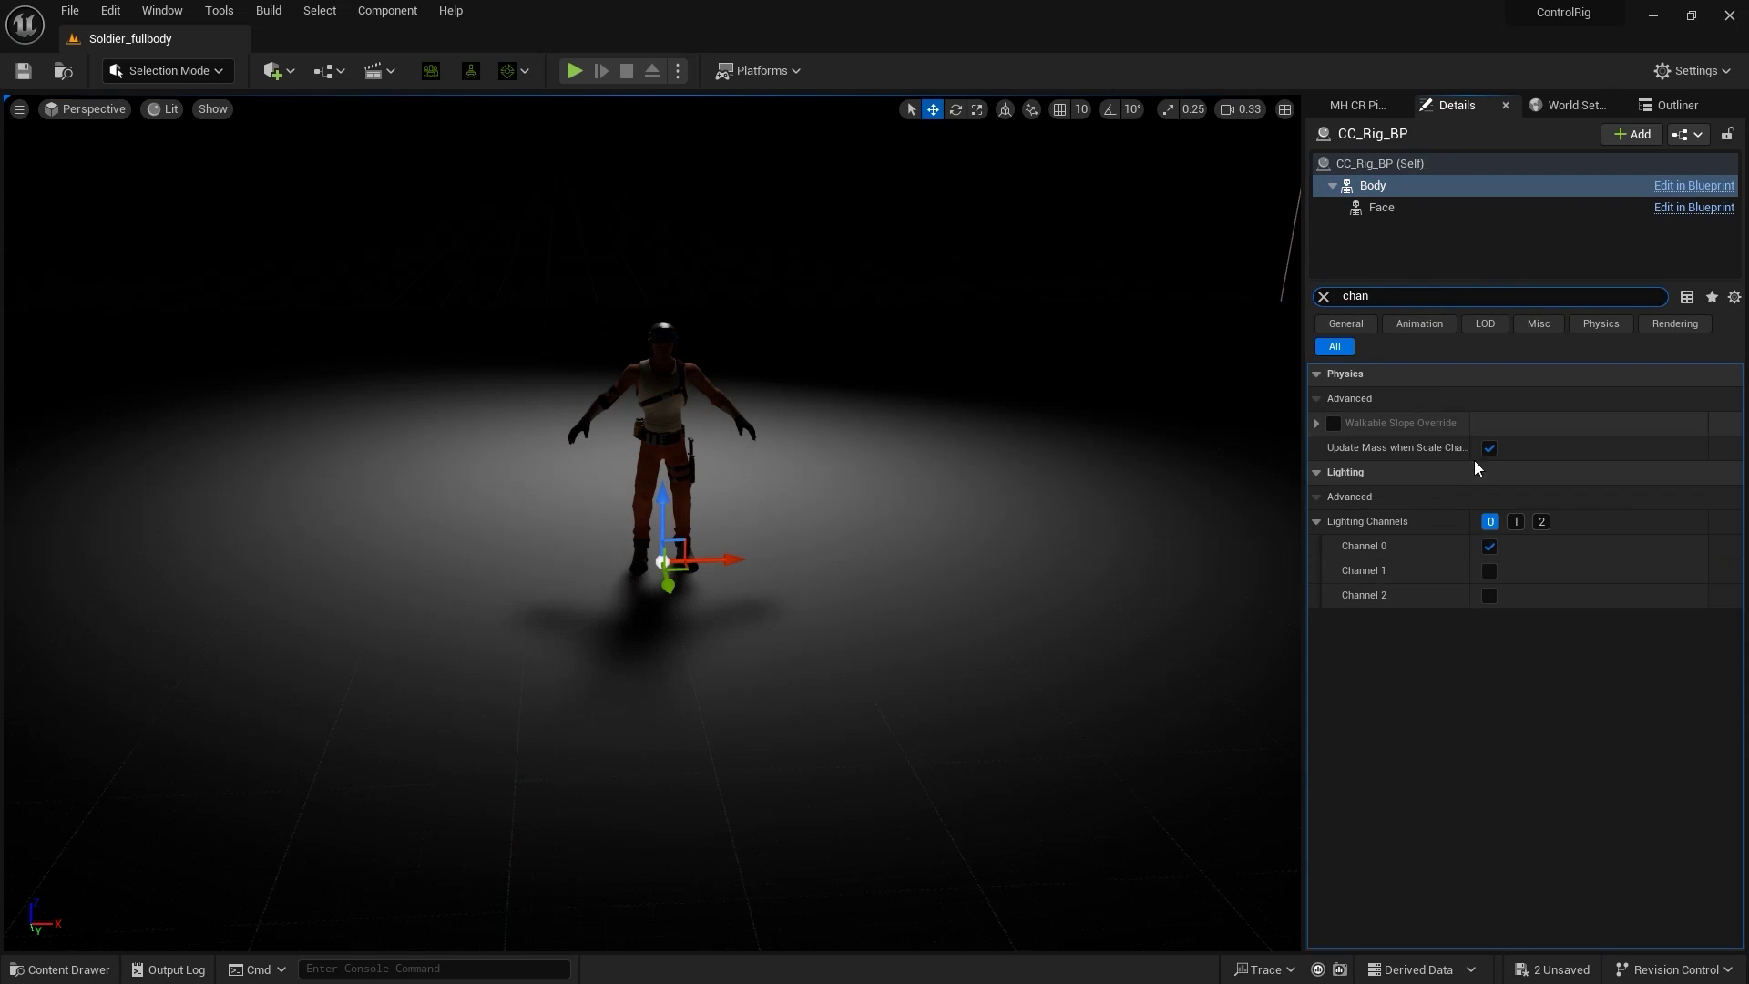
click(1515, 521)
click(1456, 205)
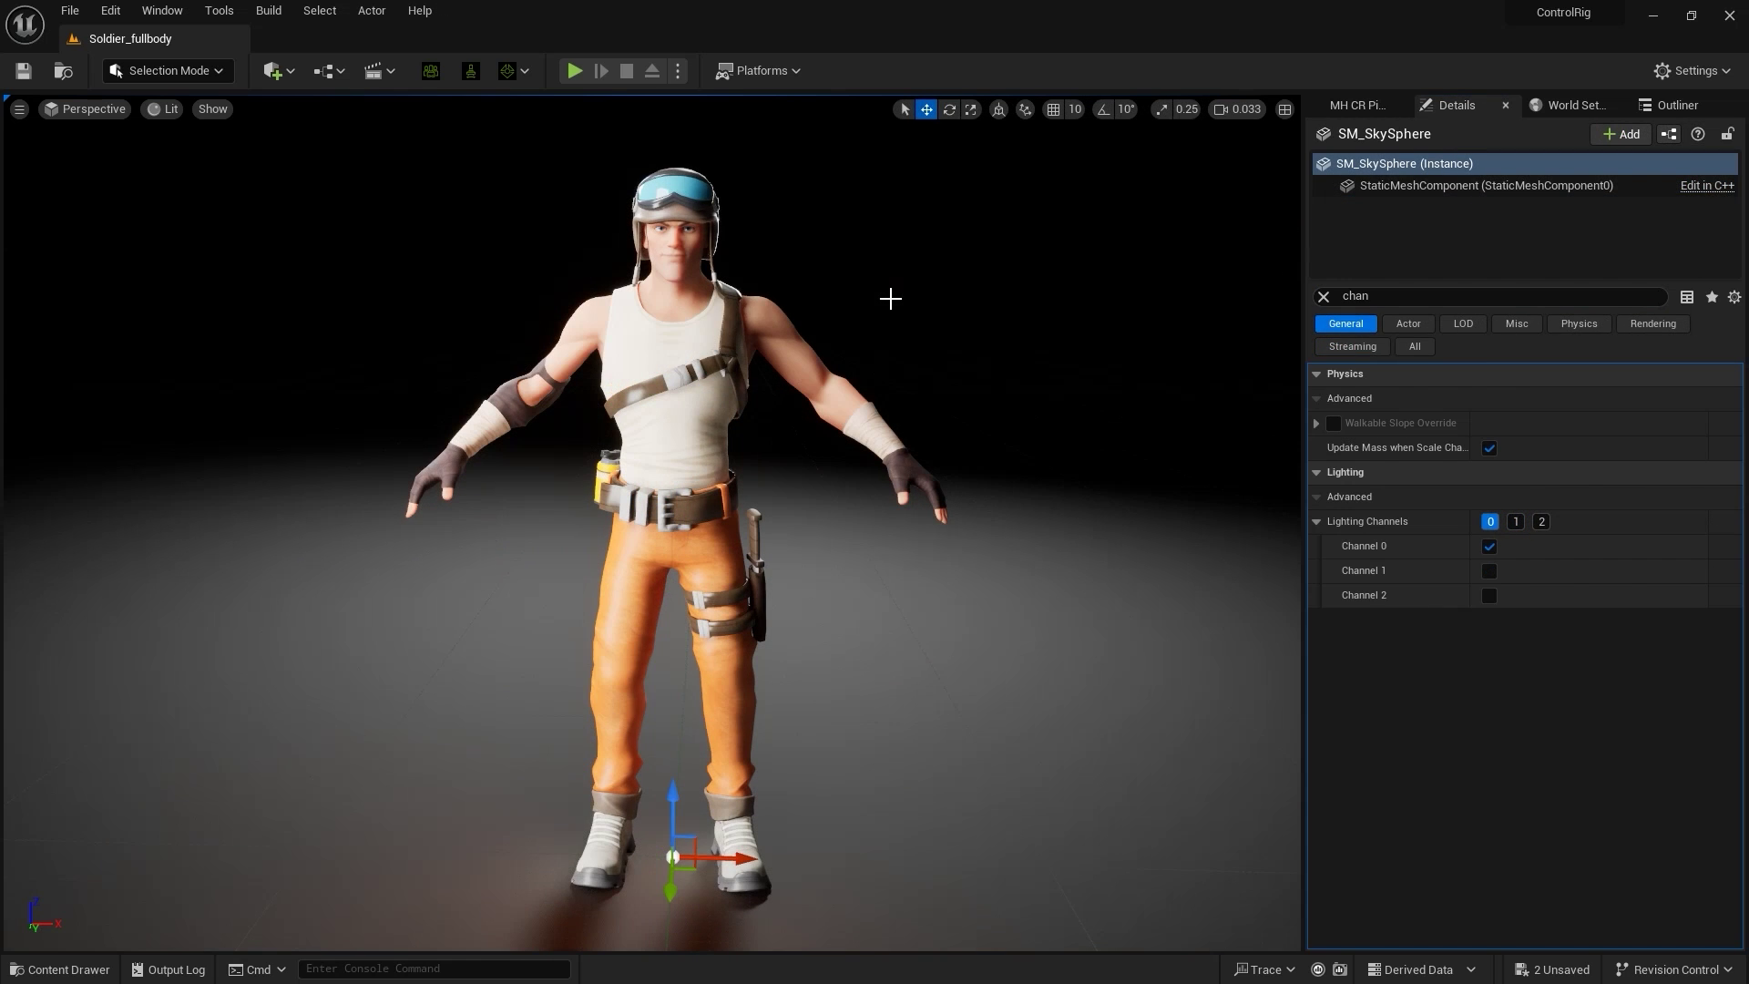
Step: Add NewLevelSequence and save it in a new Sequence folder under Tutorial
click(378, 70)
click(527, 118)
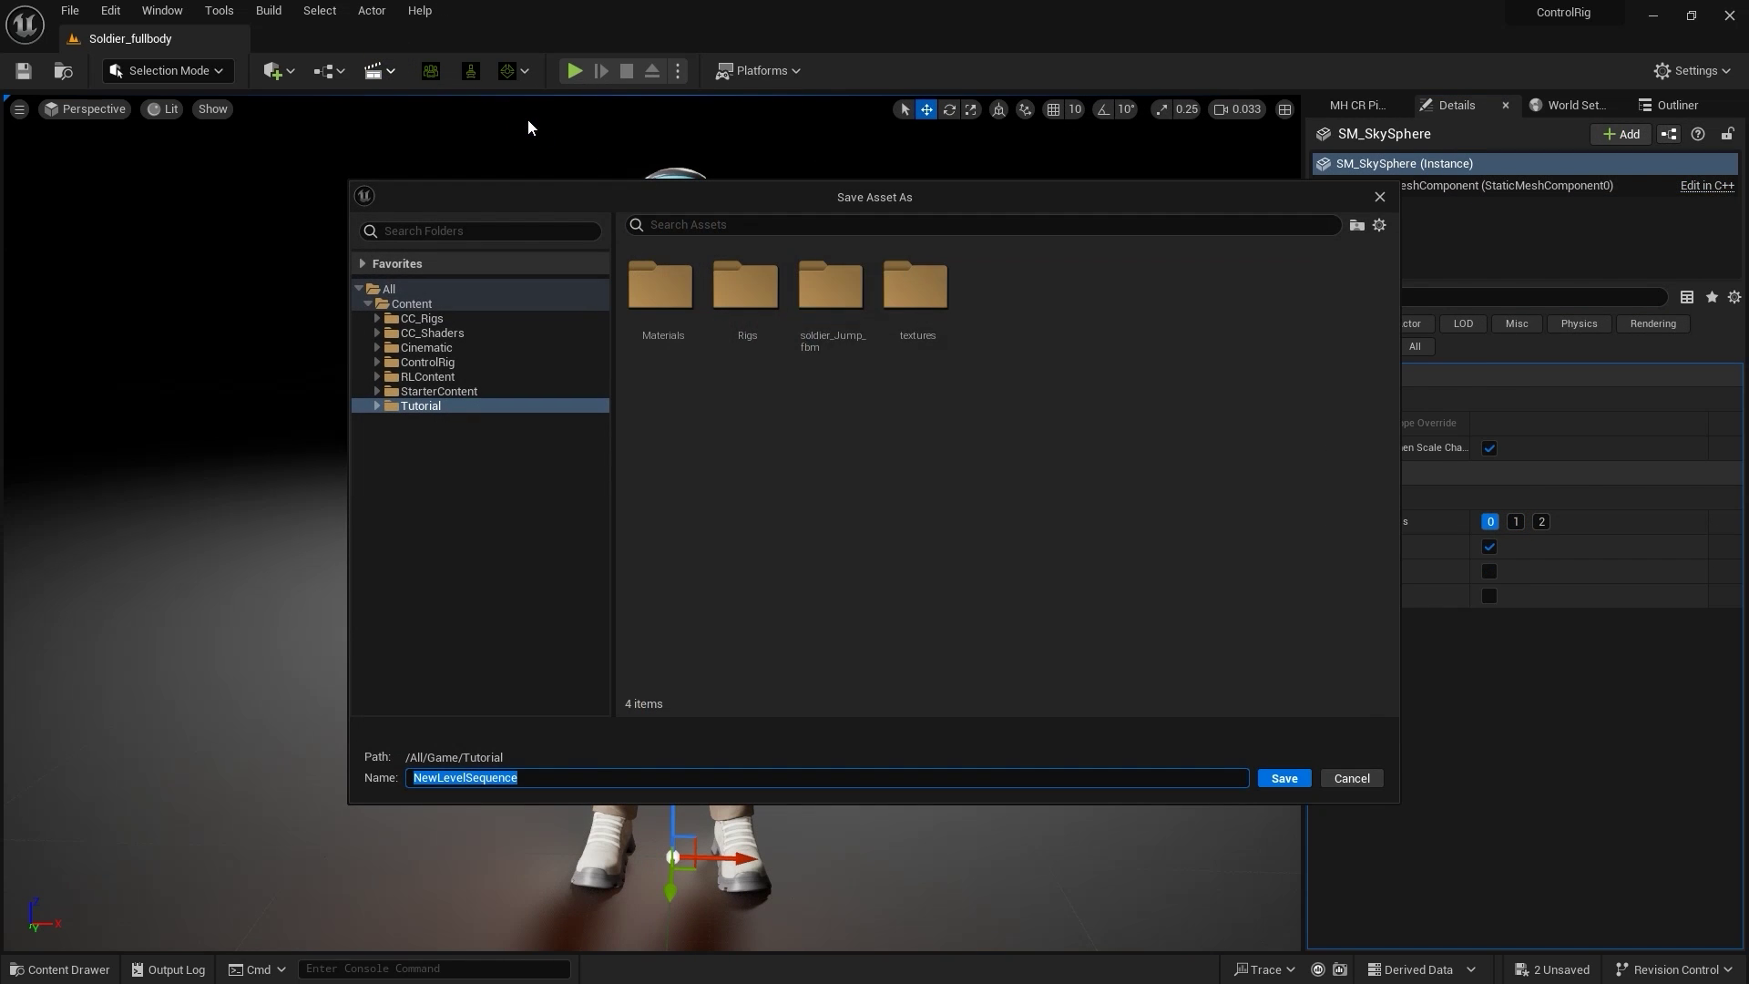
click(428, 304)
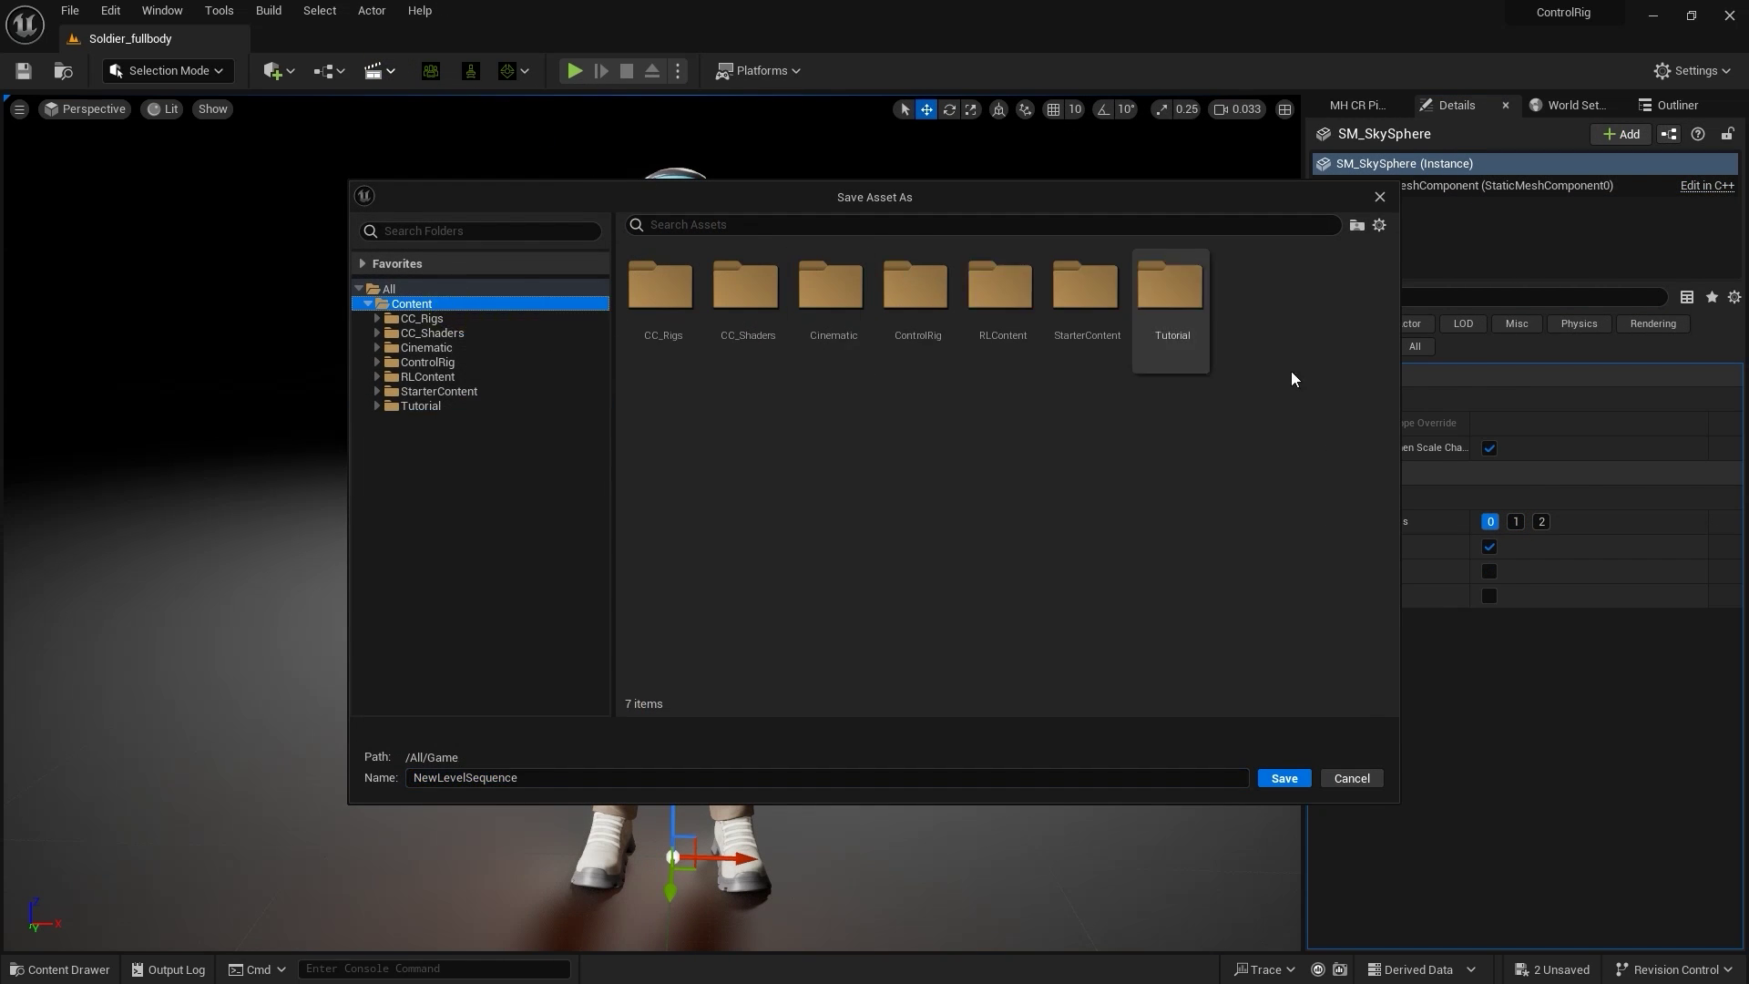
double_click(1192, 297)
right_click(1115, 443)
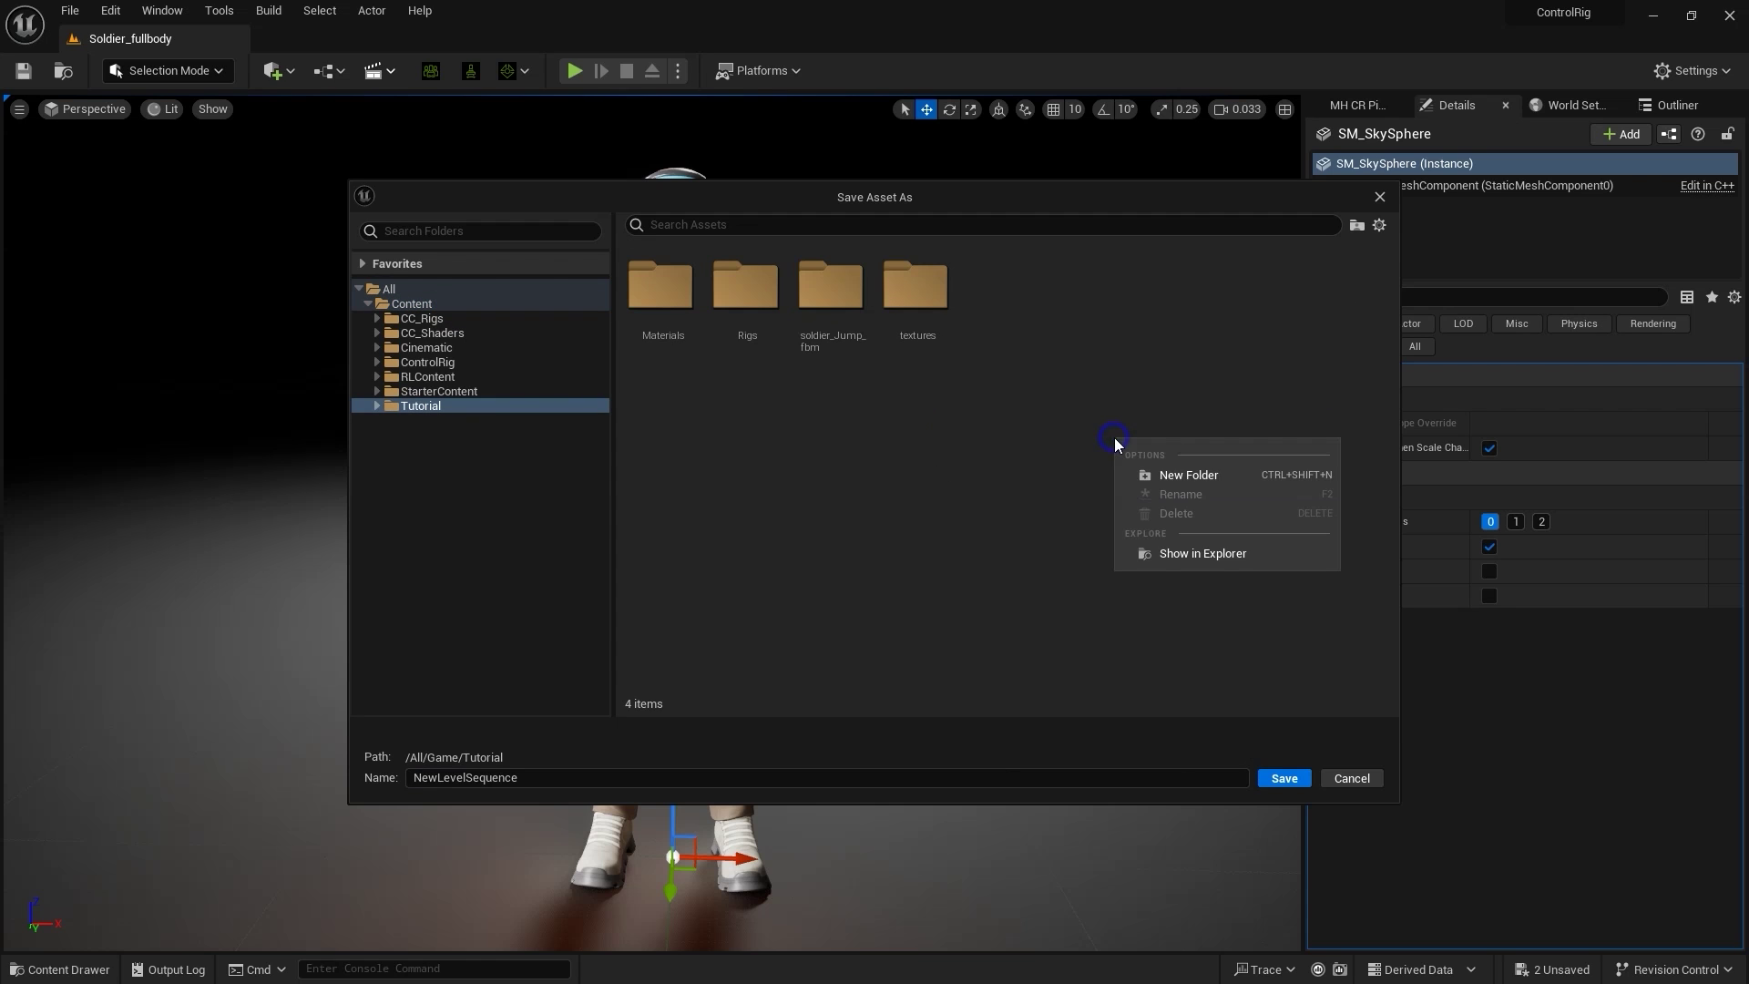
click(1203, 475)
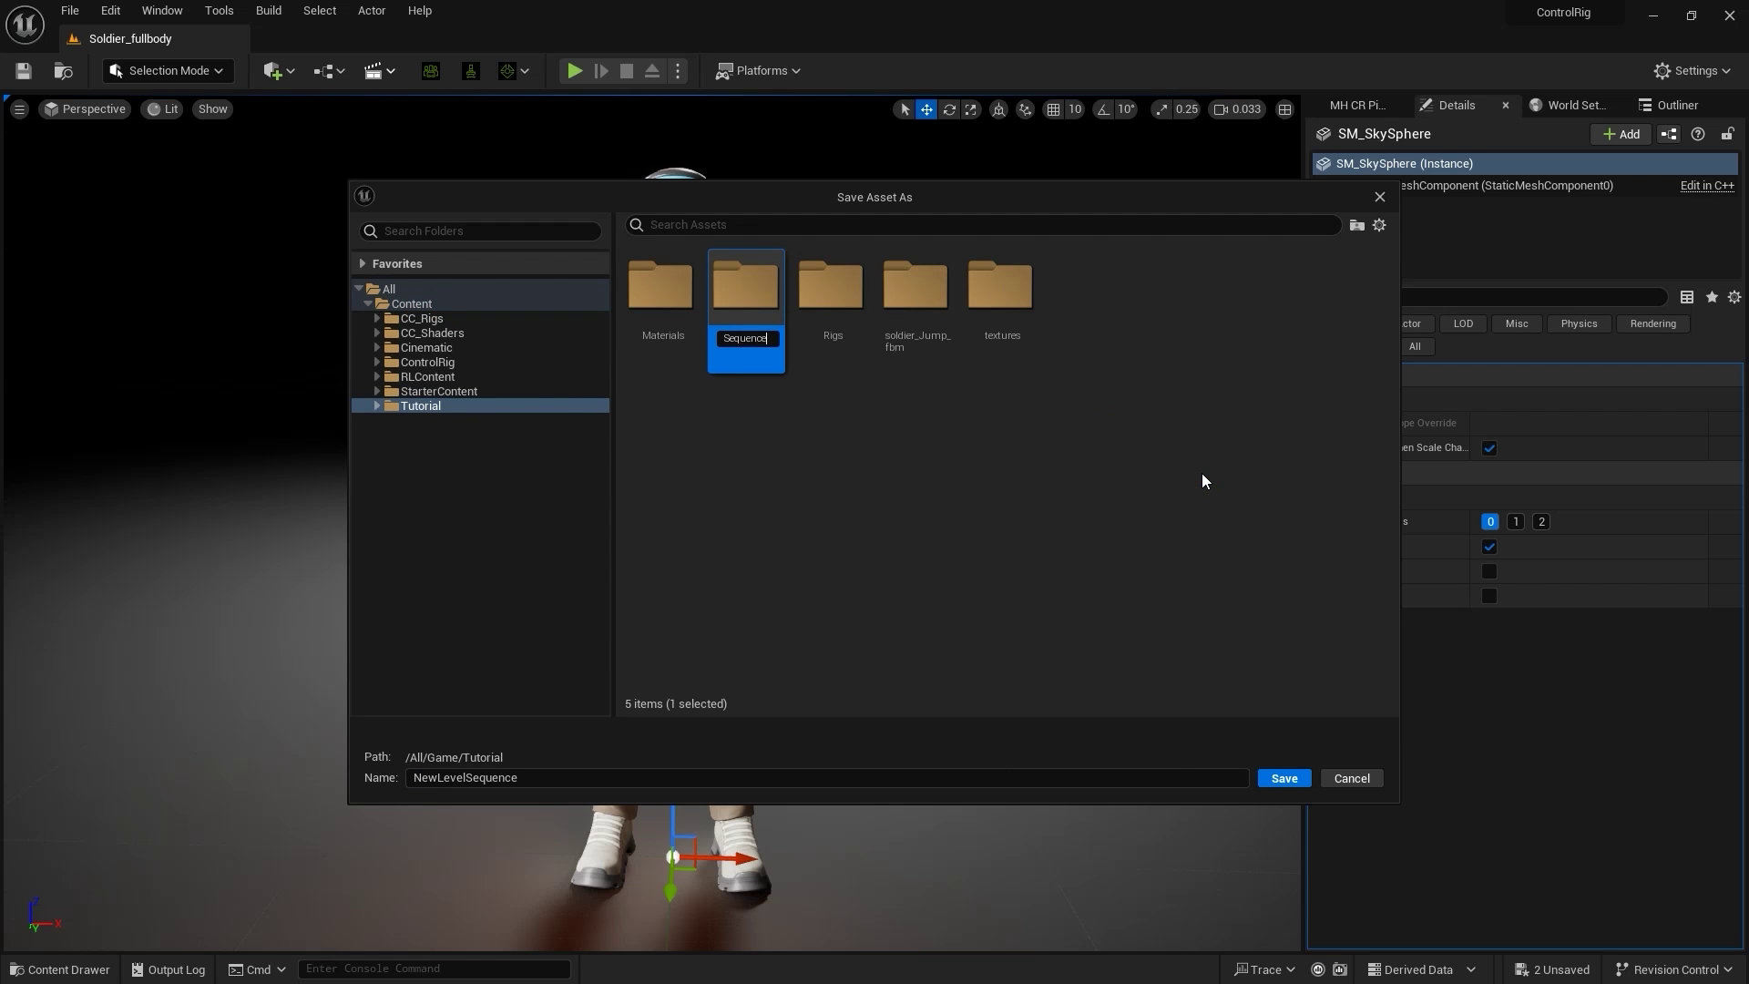
double_click(818, 312)
click(1285, 778)
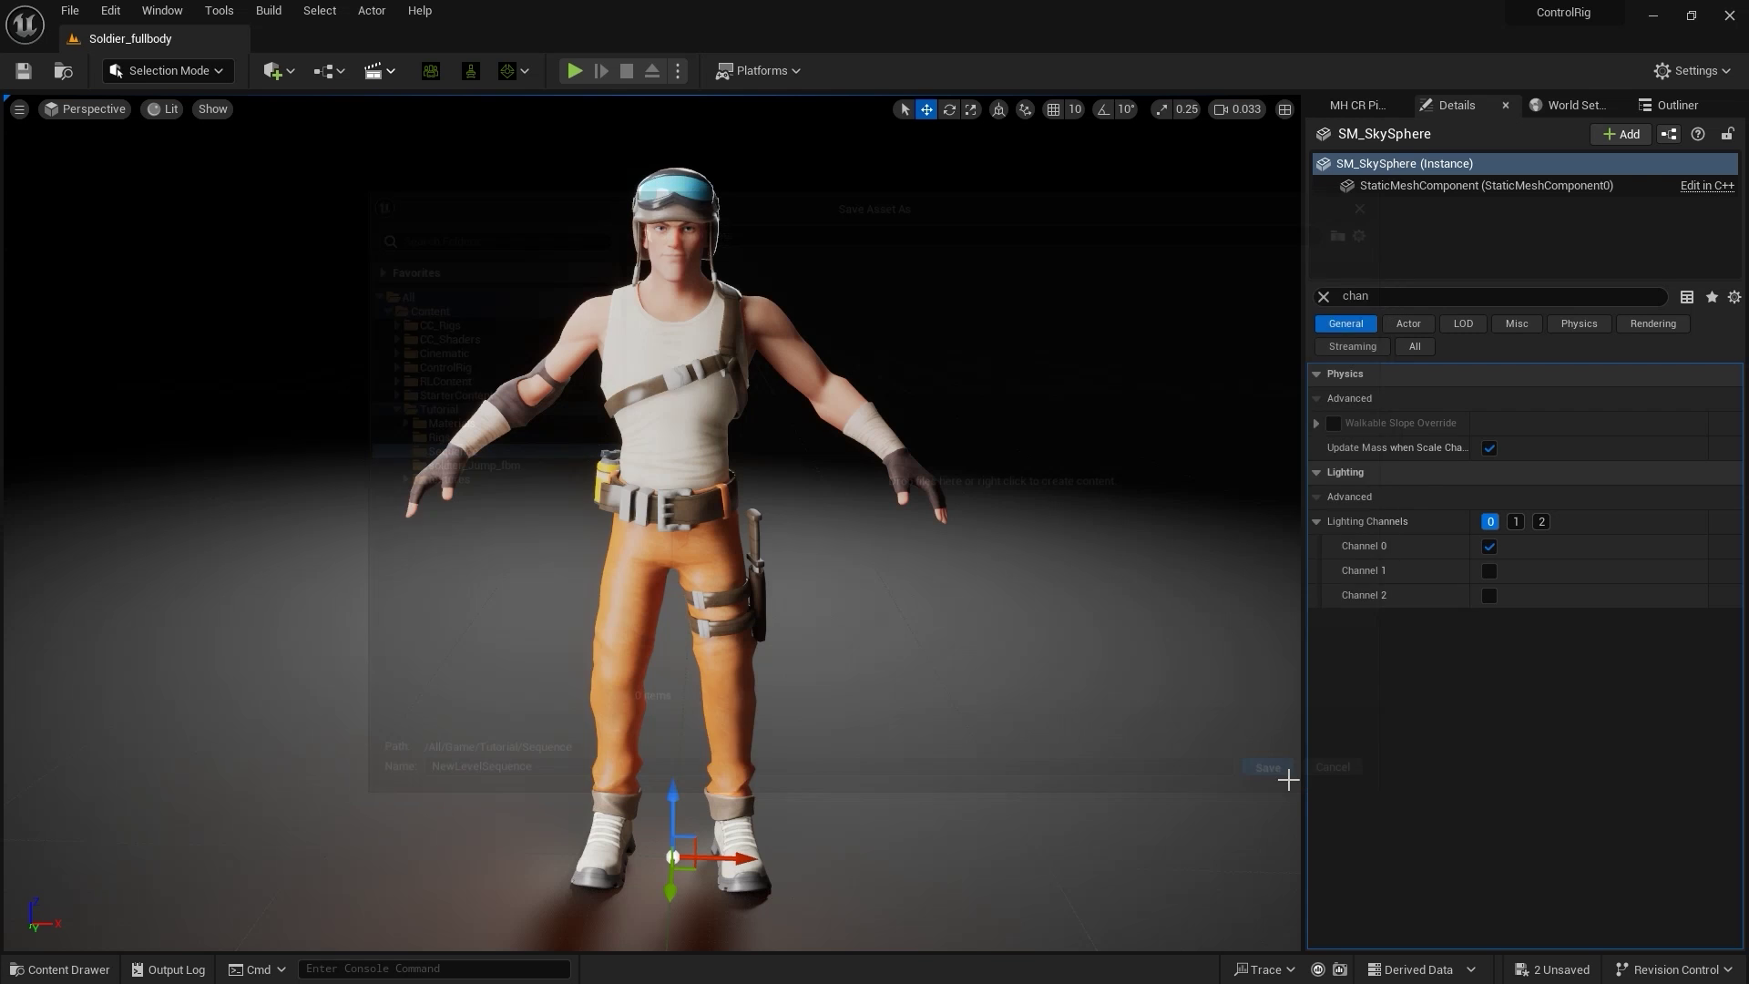
scroll(842, 434, down, 5)
scroll(735, 383, up, 3)
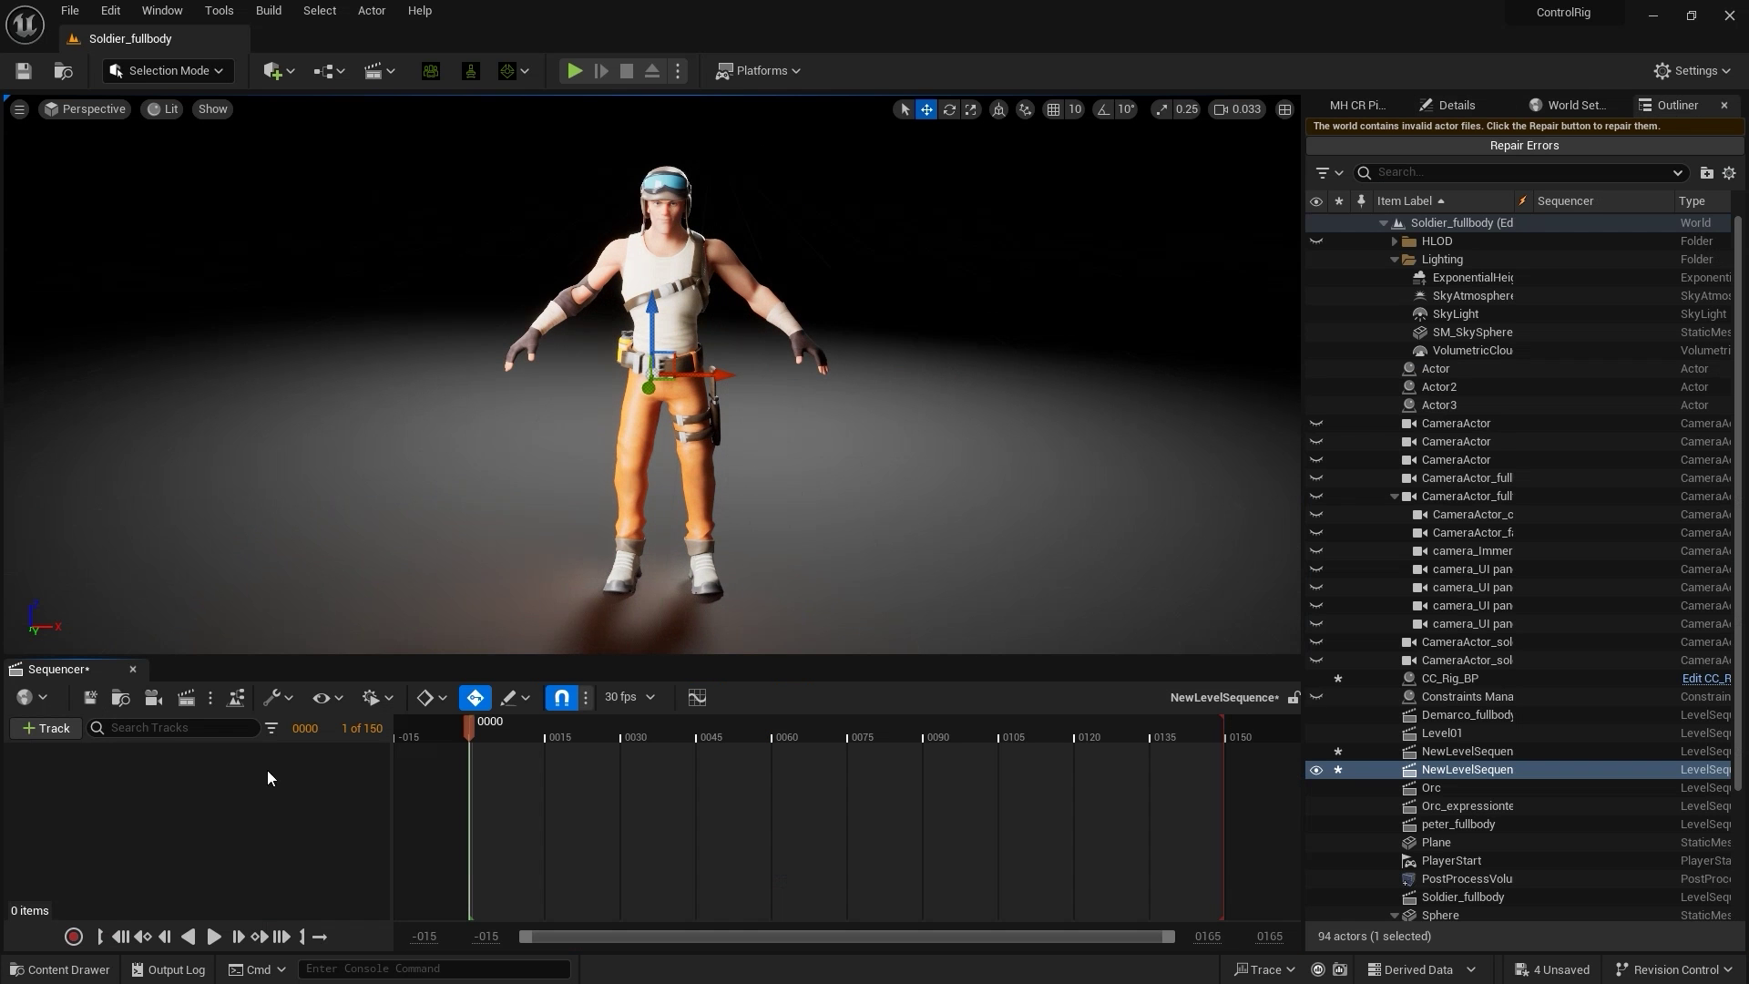
Step: Add the CC_Rig_BP character from the level to the sequence
click(642, 412)
click(64, 733)
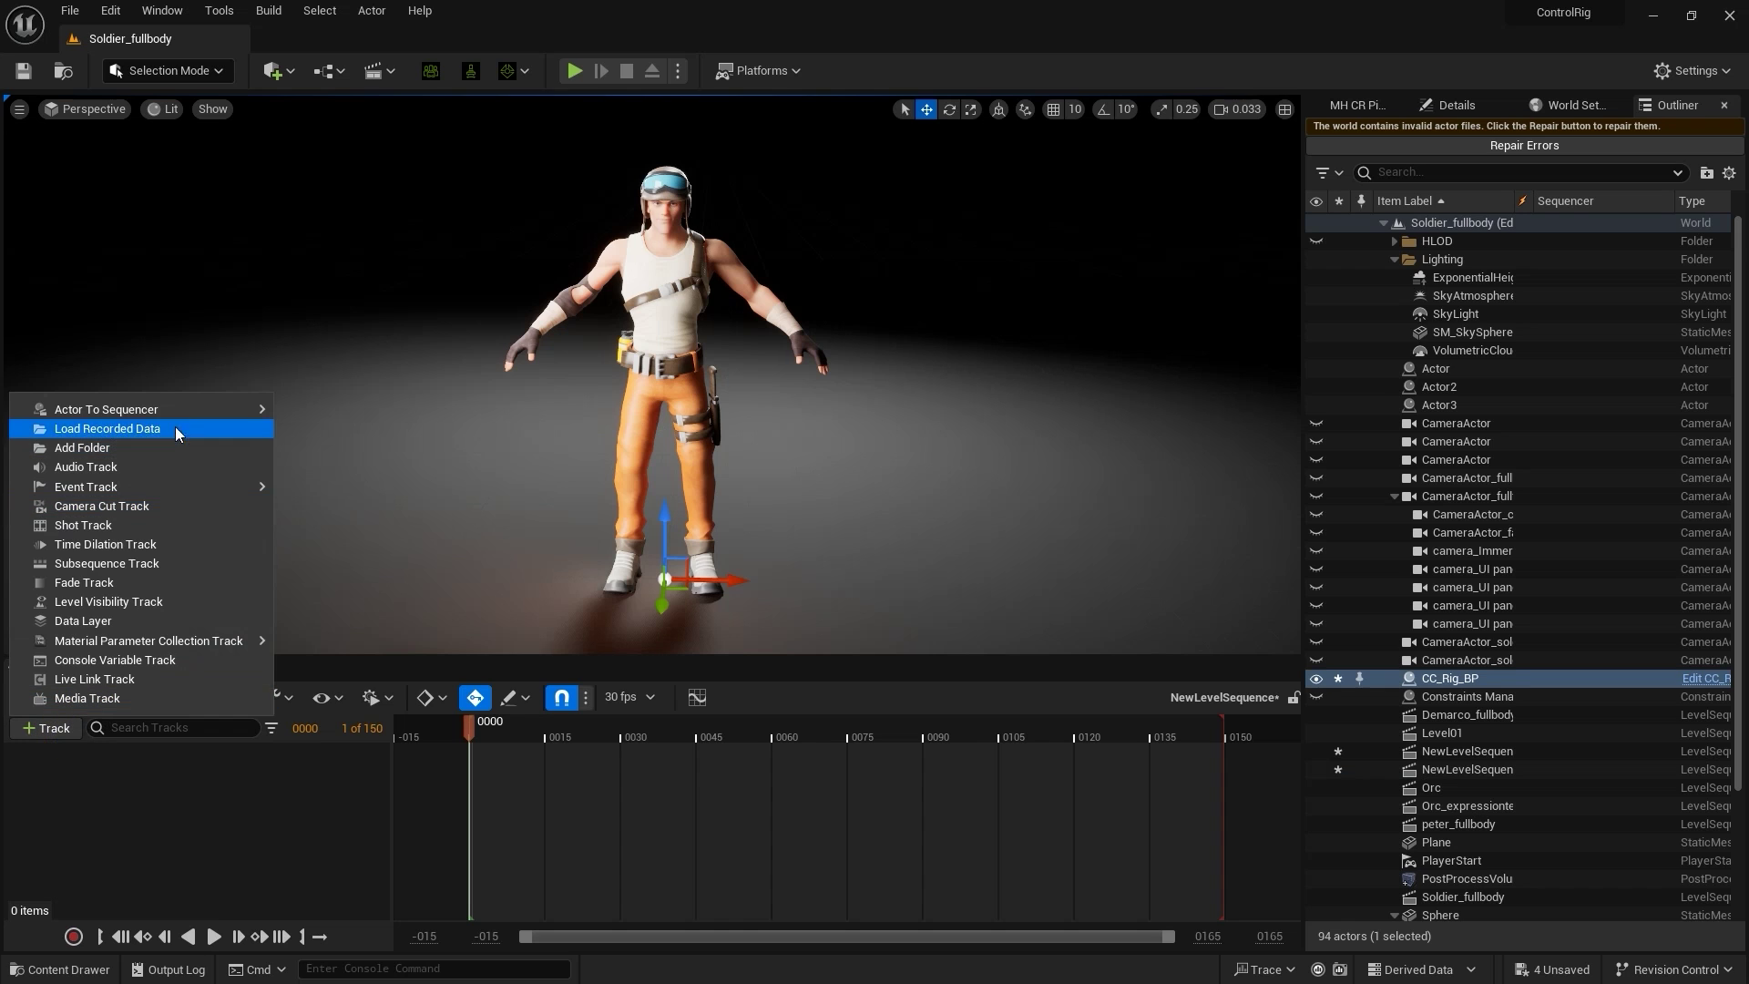
mouse_move(239, 411)
click(417, 413)
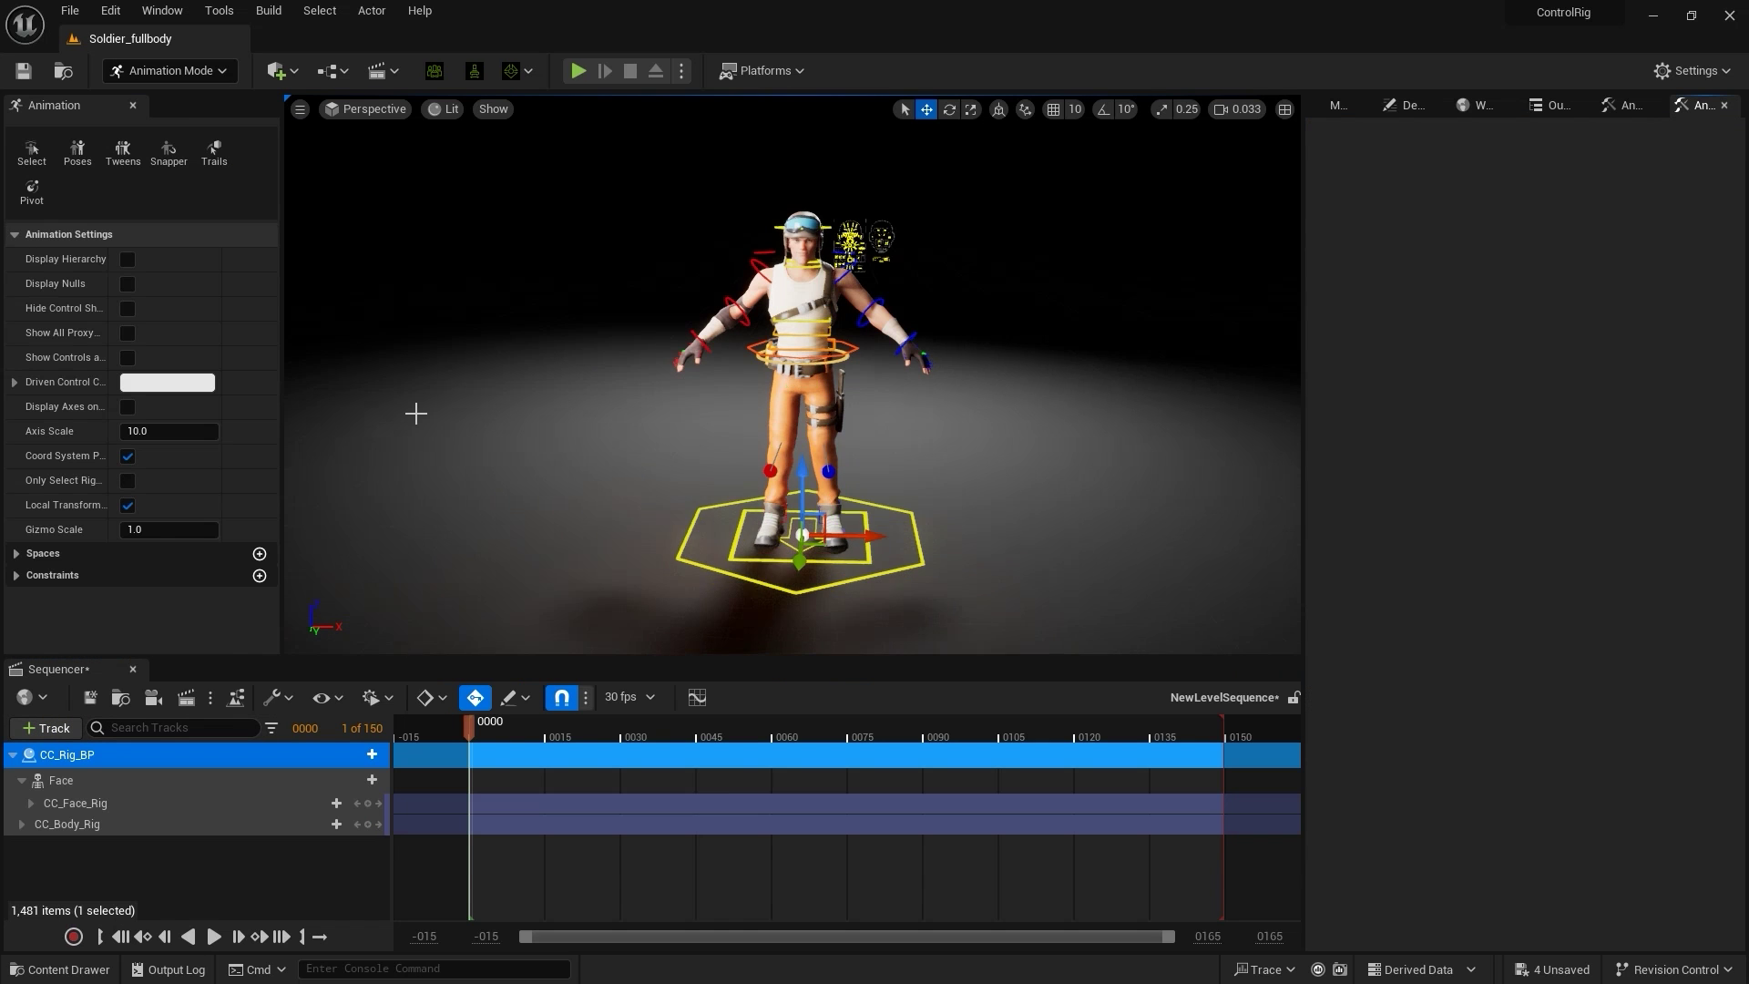
scroll(554, 416, up, 4)
scroll(554, 416, down, 2)
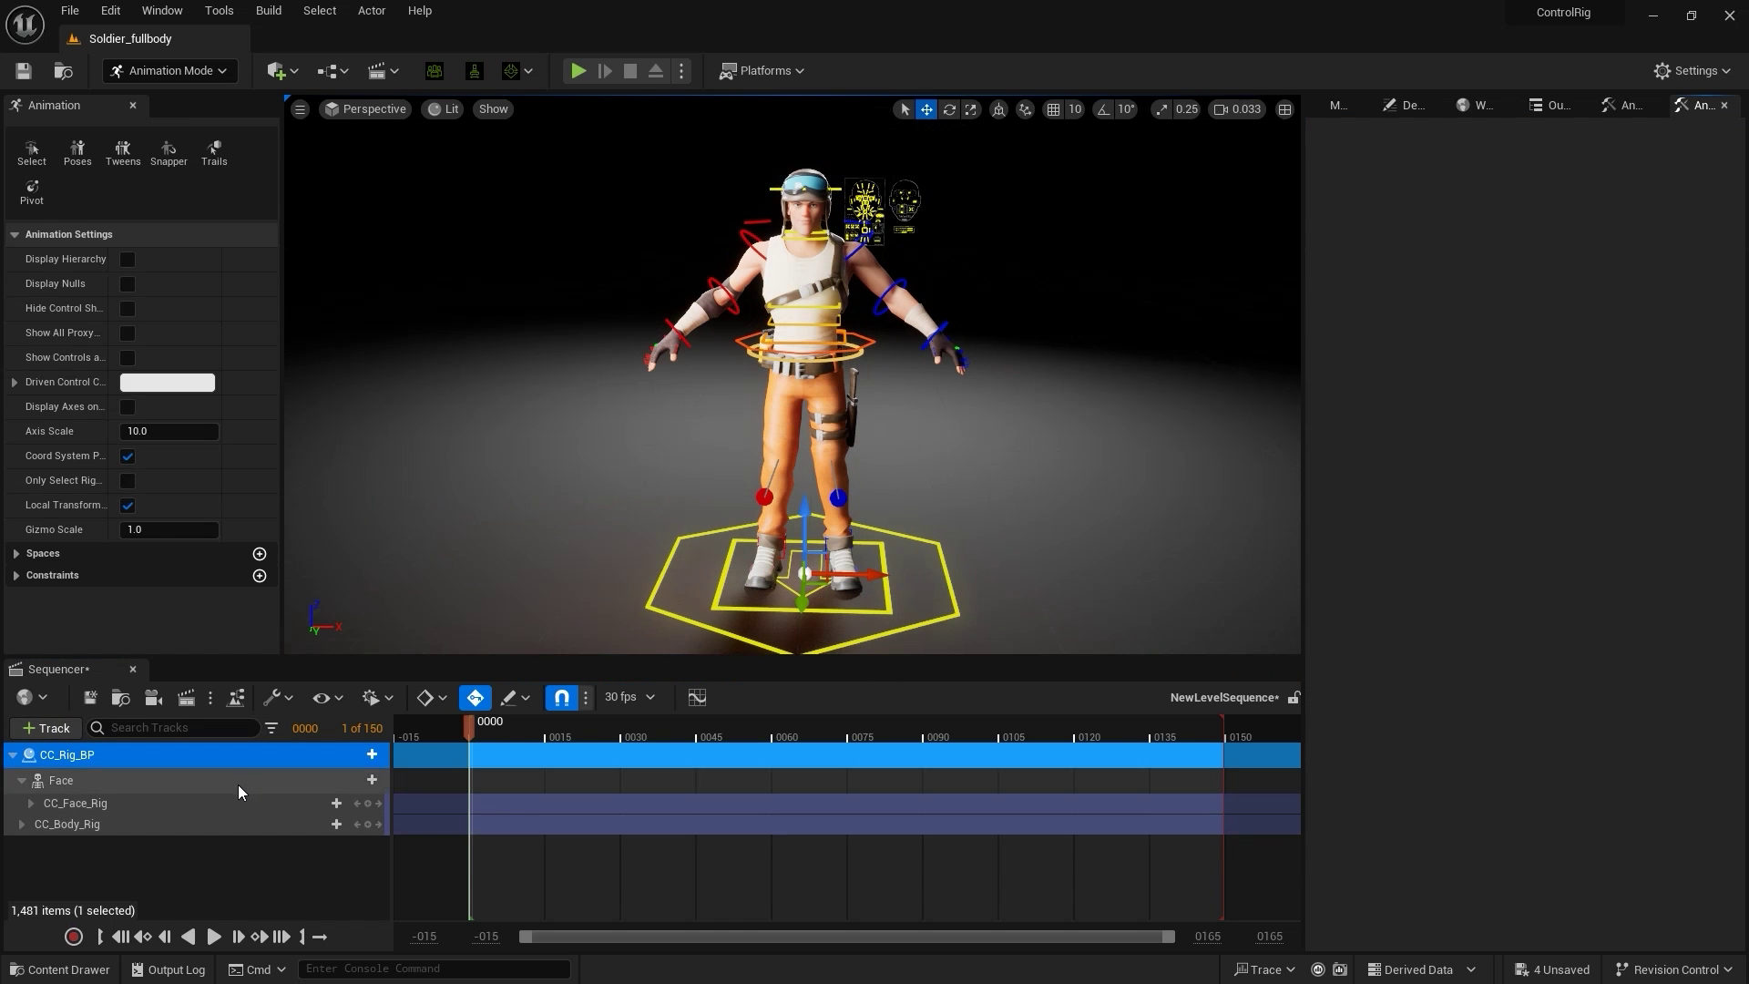
Step: Delete the Face and CC_Body_Rig control rig tracks from CC_Rig_BP
click(237, 785)
key(Delete)
click(243, 780)
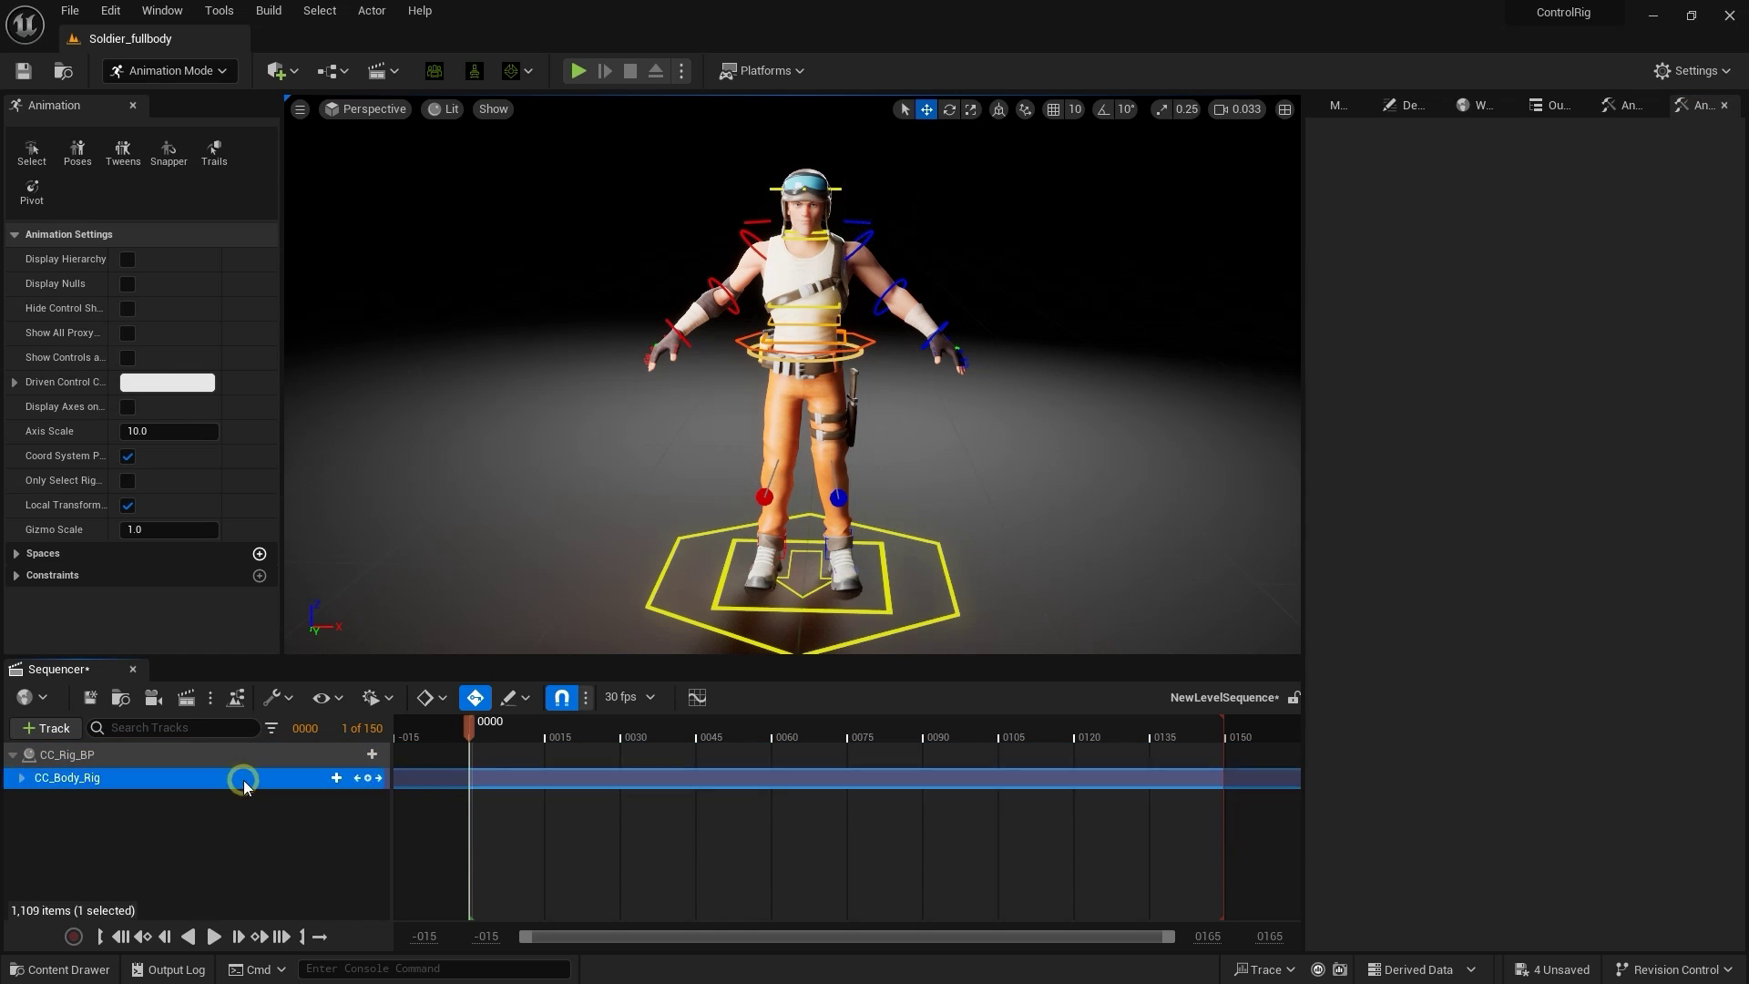
key(Delete)
Step: Add a Body track with the soldier_Jump TempMotion animation and end playback at the clip's end
click(318, 762)
click(371, 755)
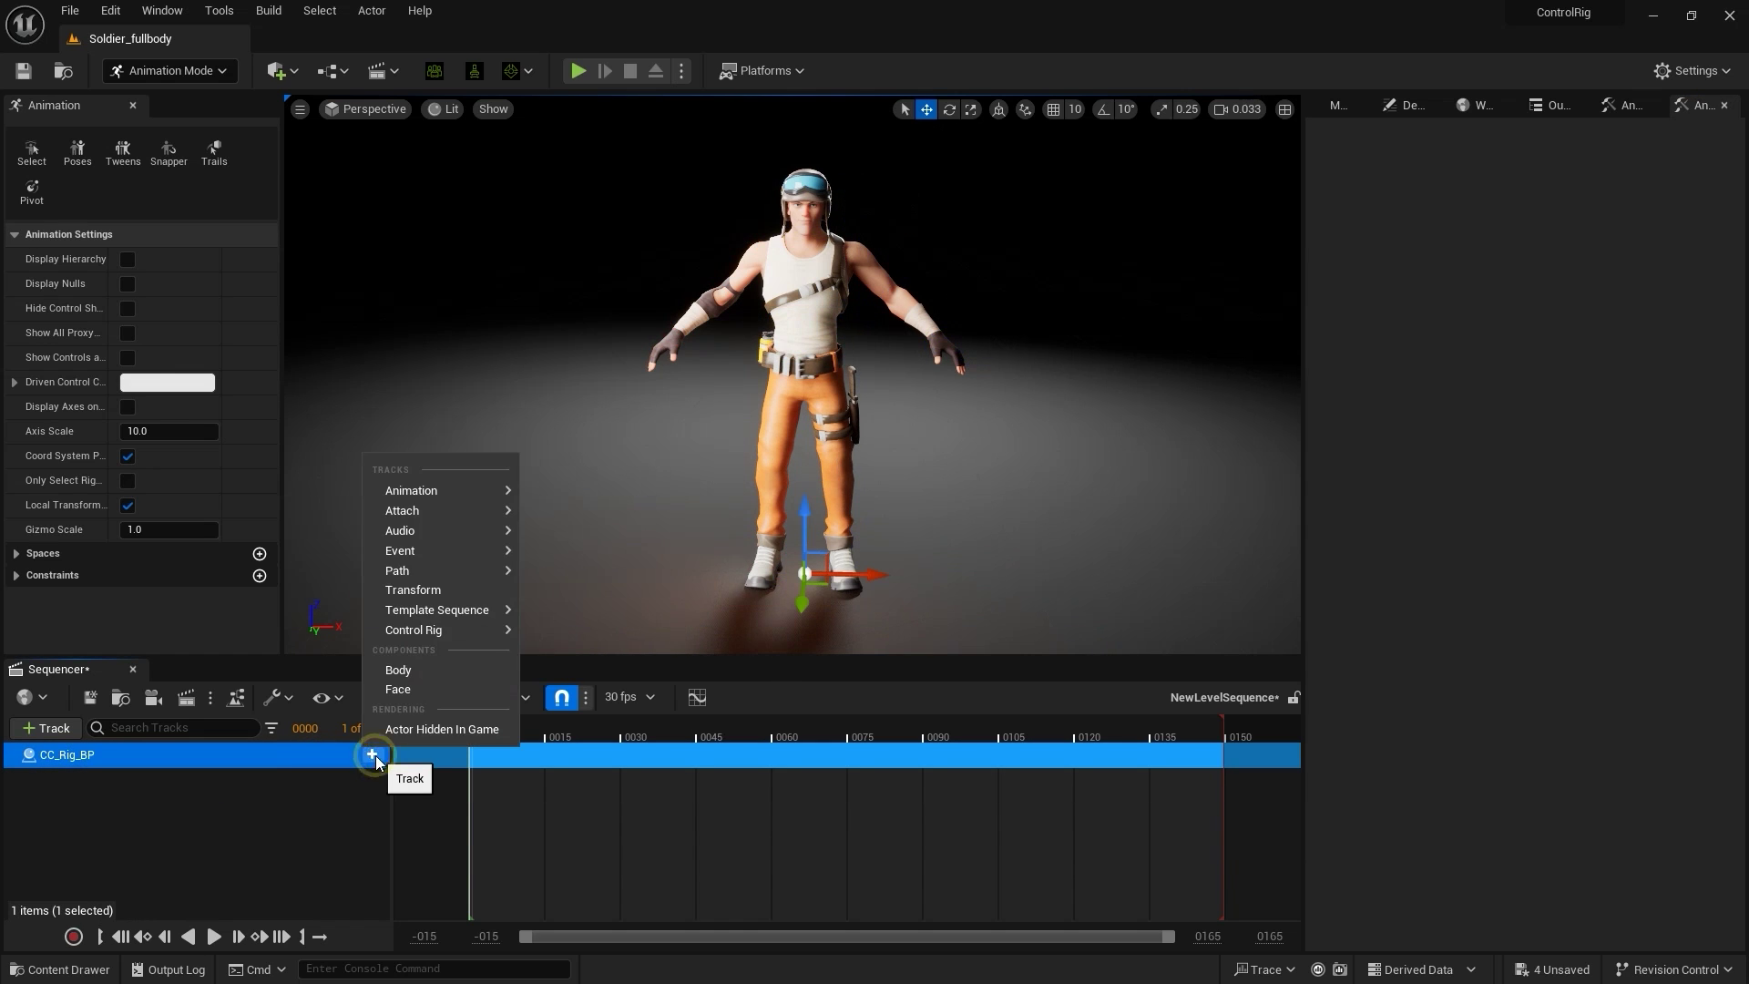
click(445, 670)
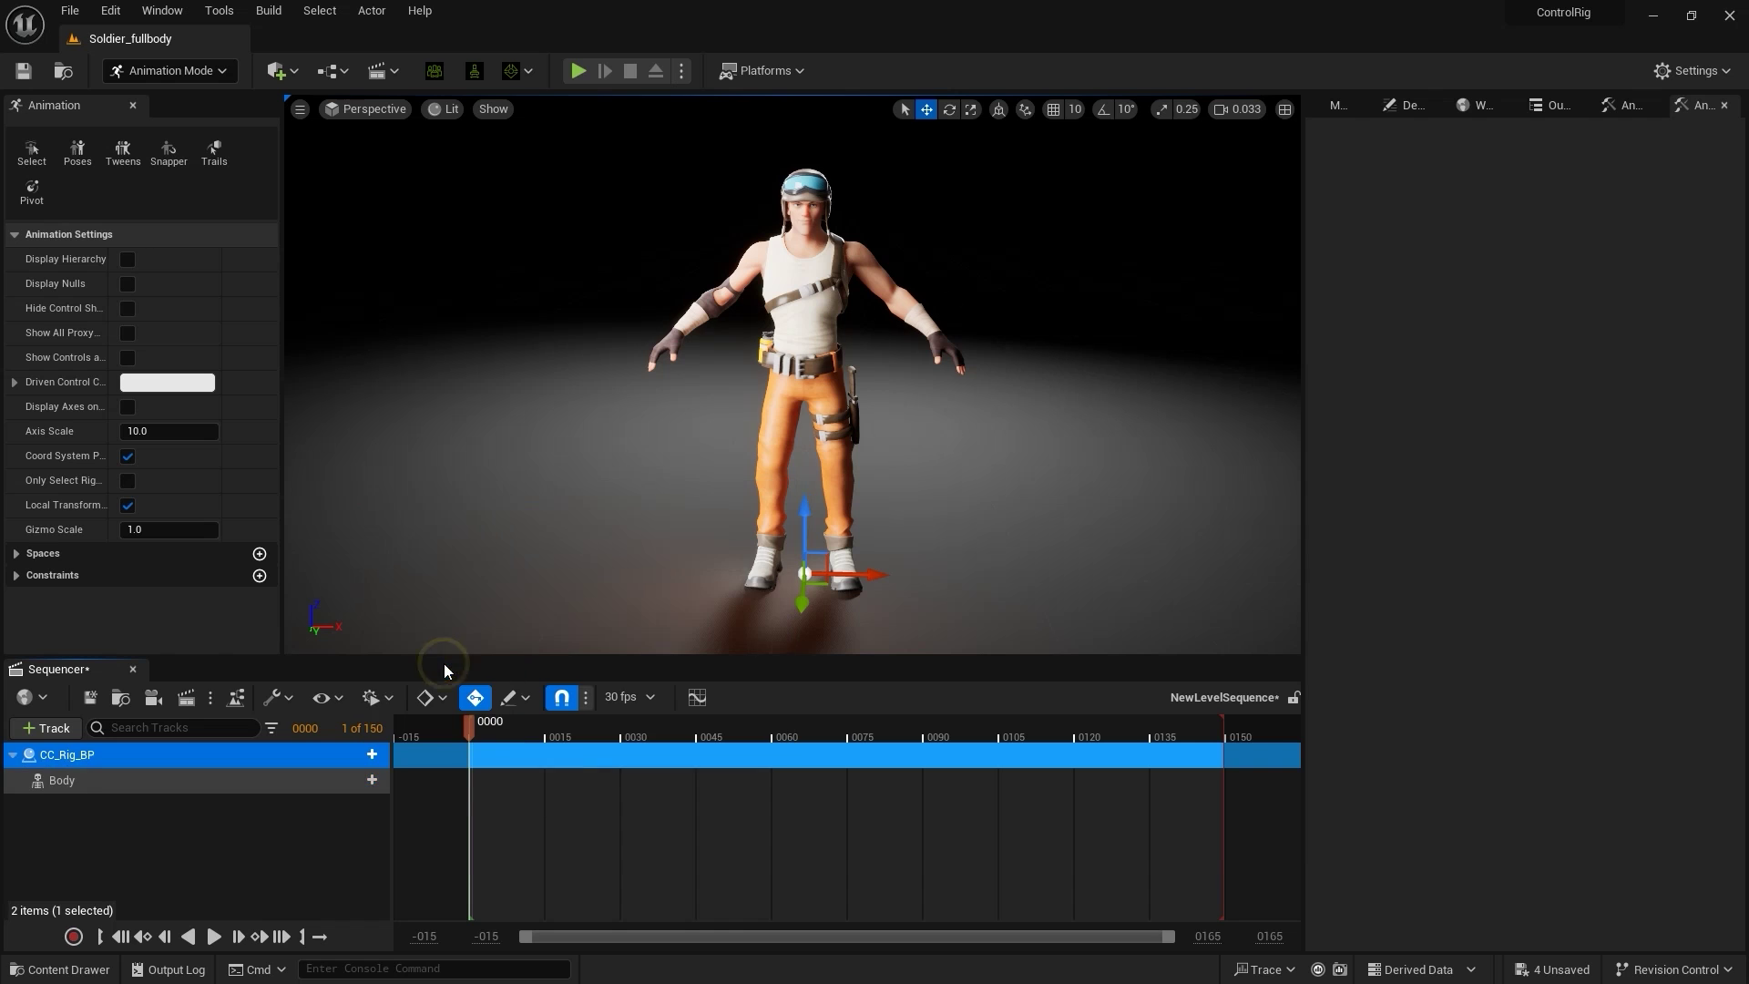
click(371, 781)
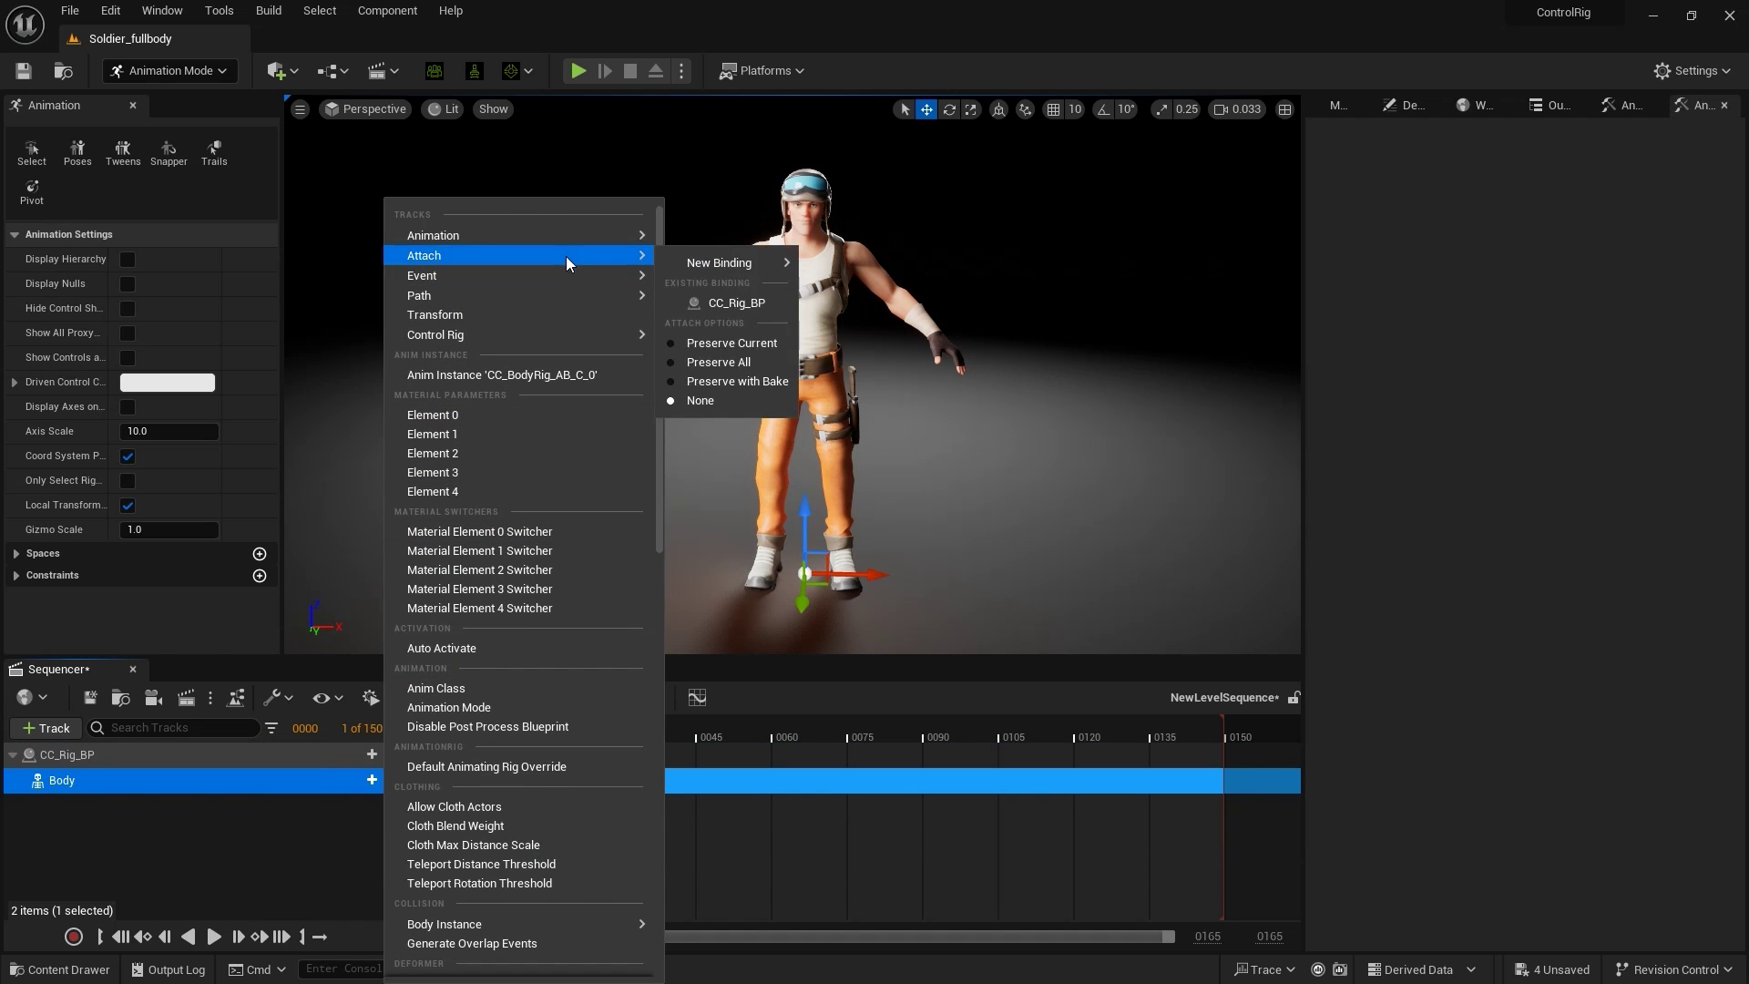
mouse_move(567, 249)
click(876, 342)
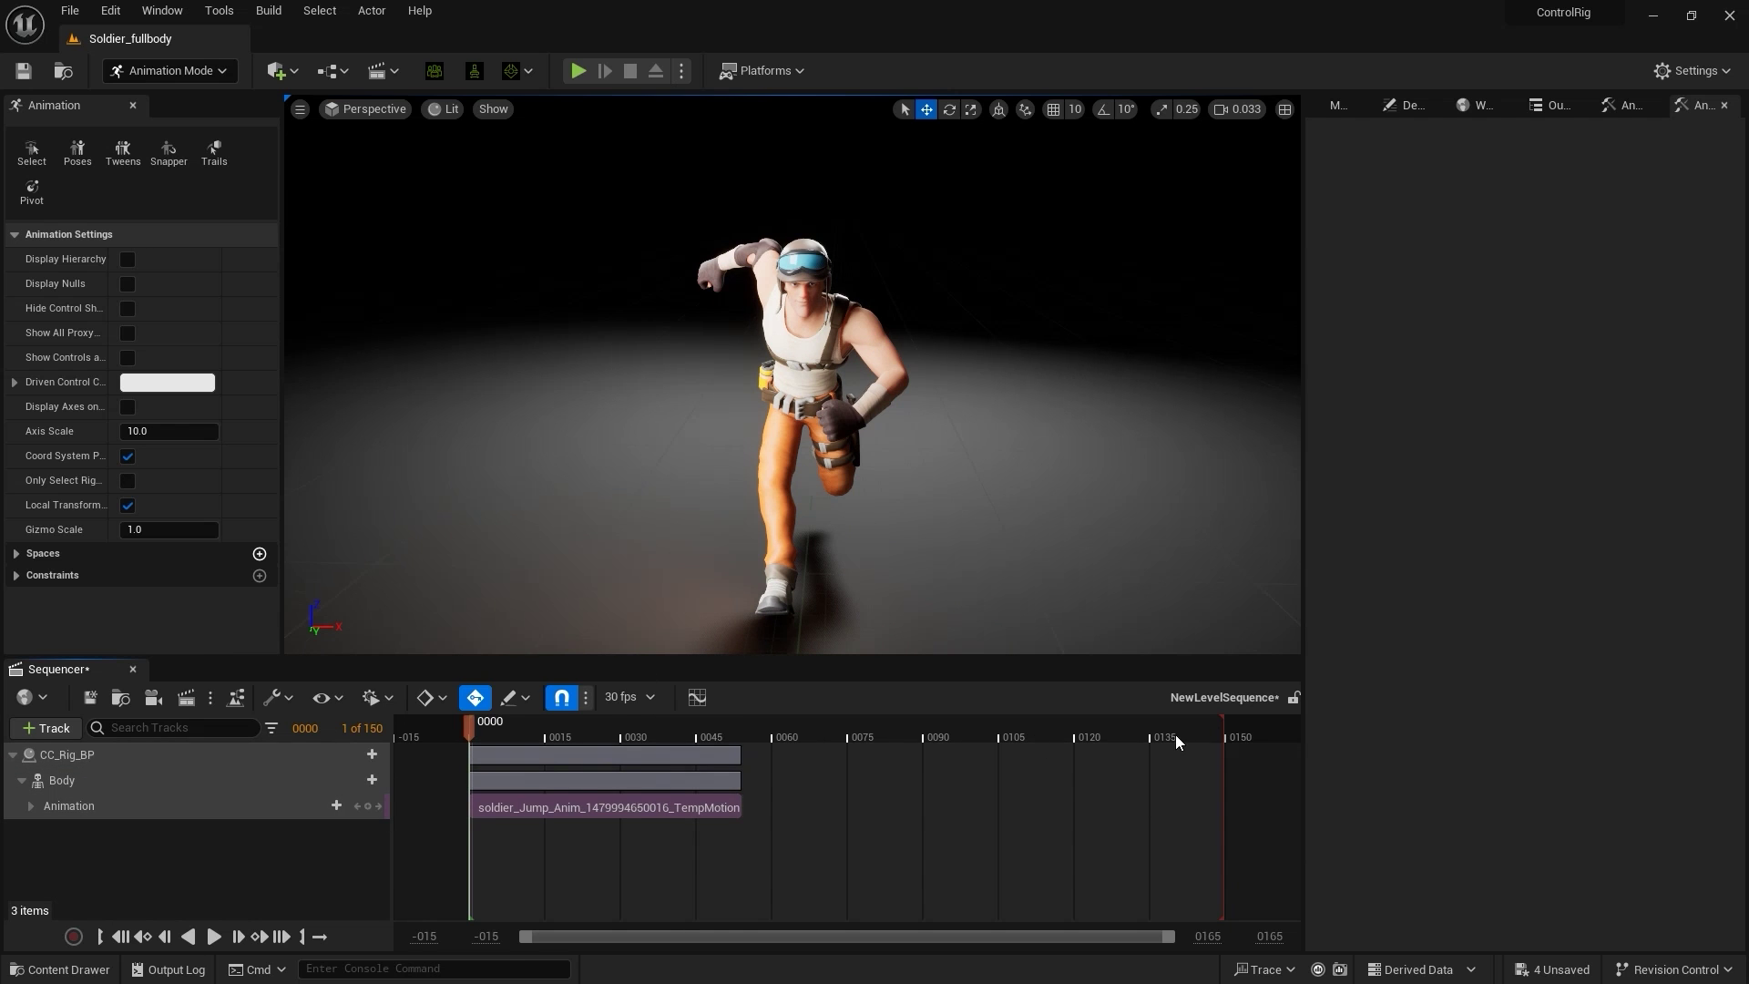
drag(1223, 726, 745, 745)
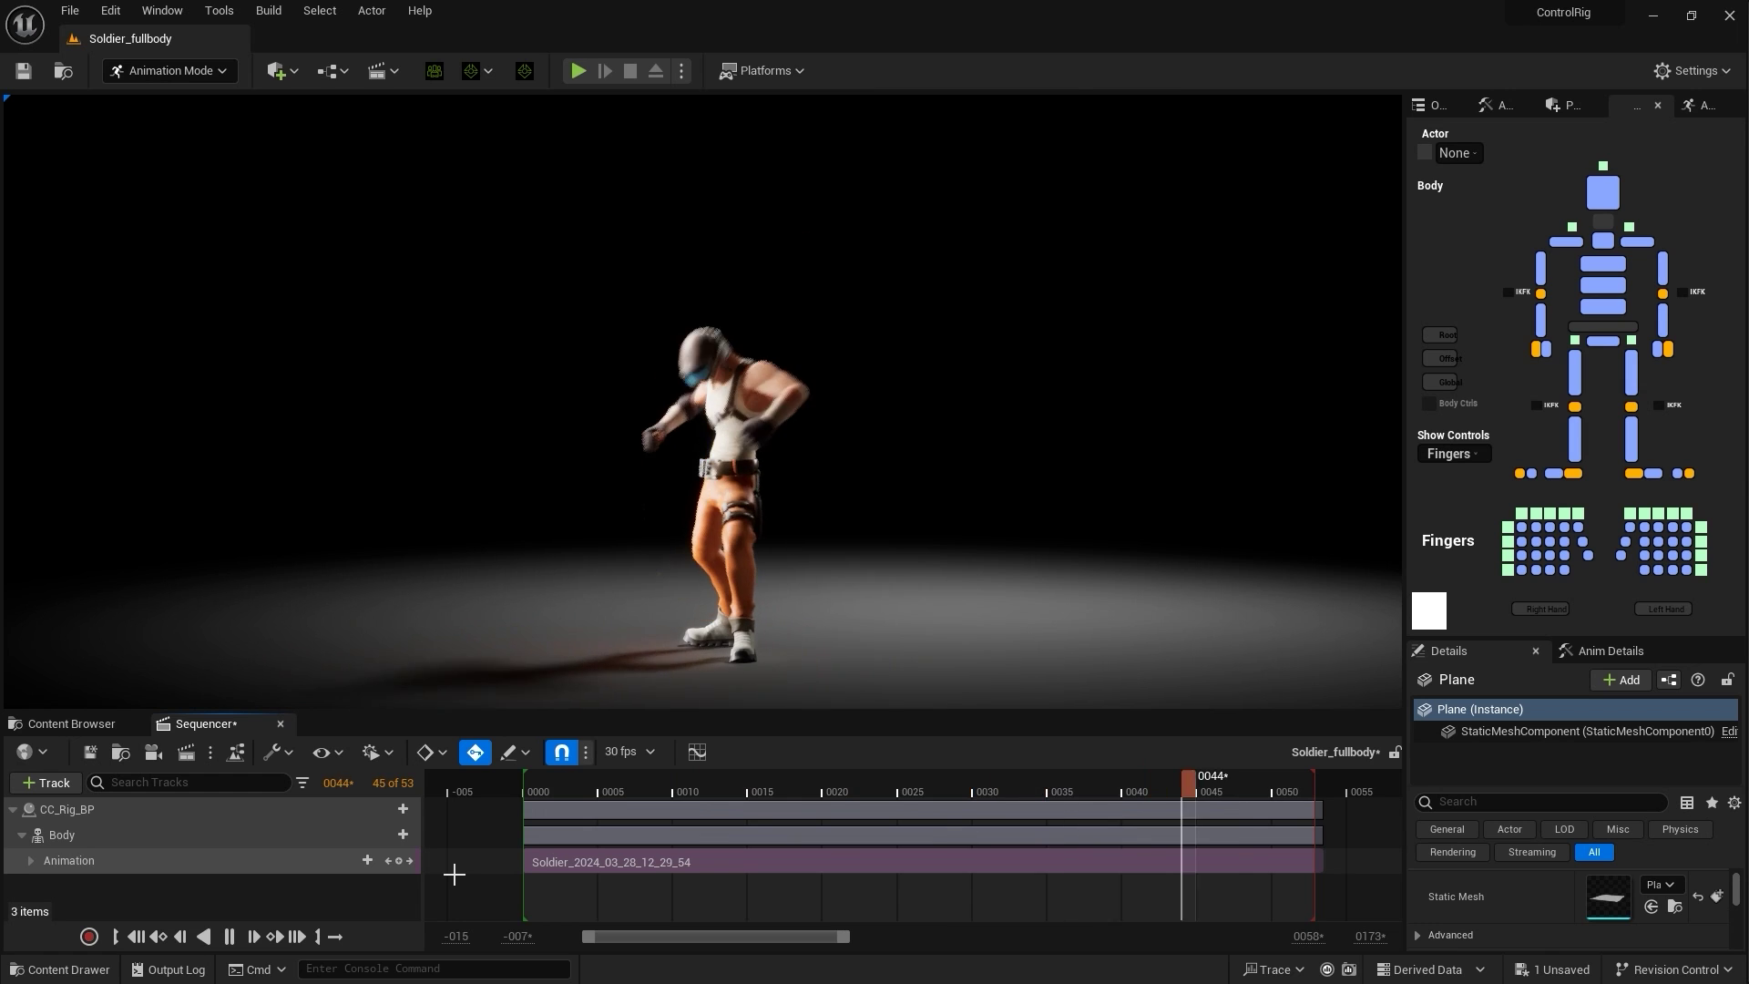
Step: Bake the Body jump animation onto a CR_CC_Body control rig track, then scrub through the result
click(798, 780)
drag(798, 780, 1171, 747)
right_click(109, 832)
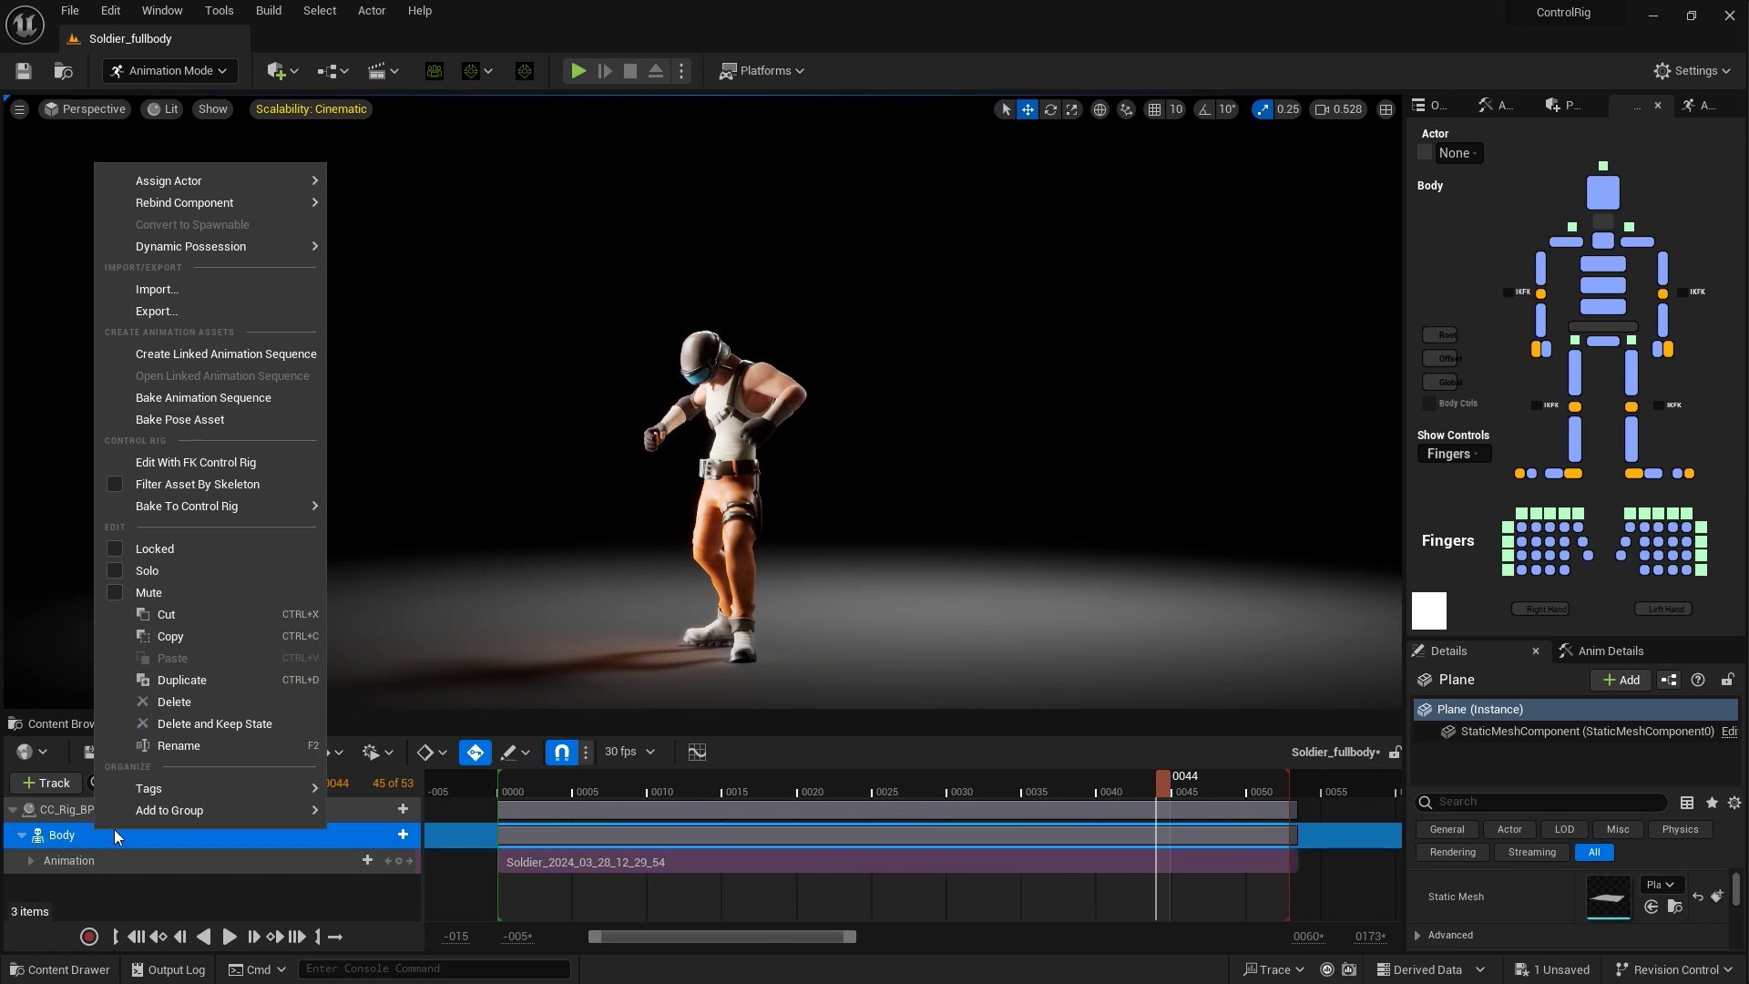
mouse_move(235, 512)
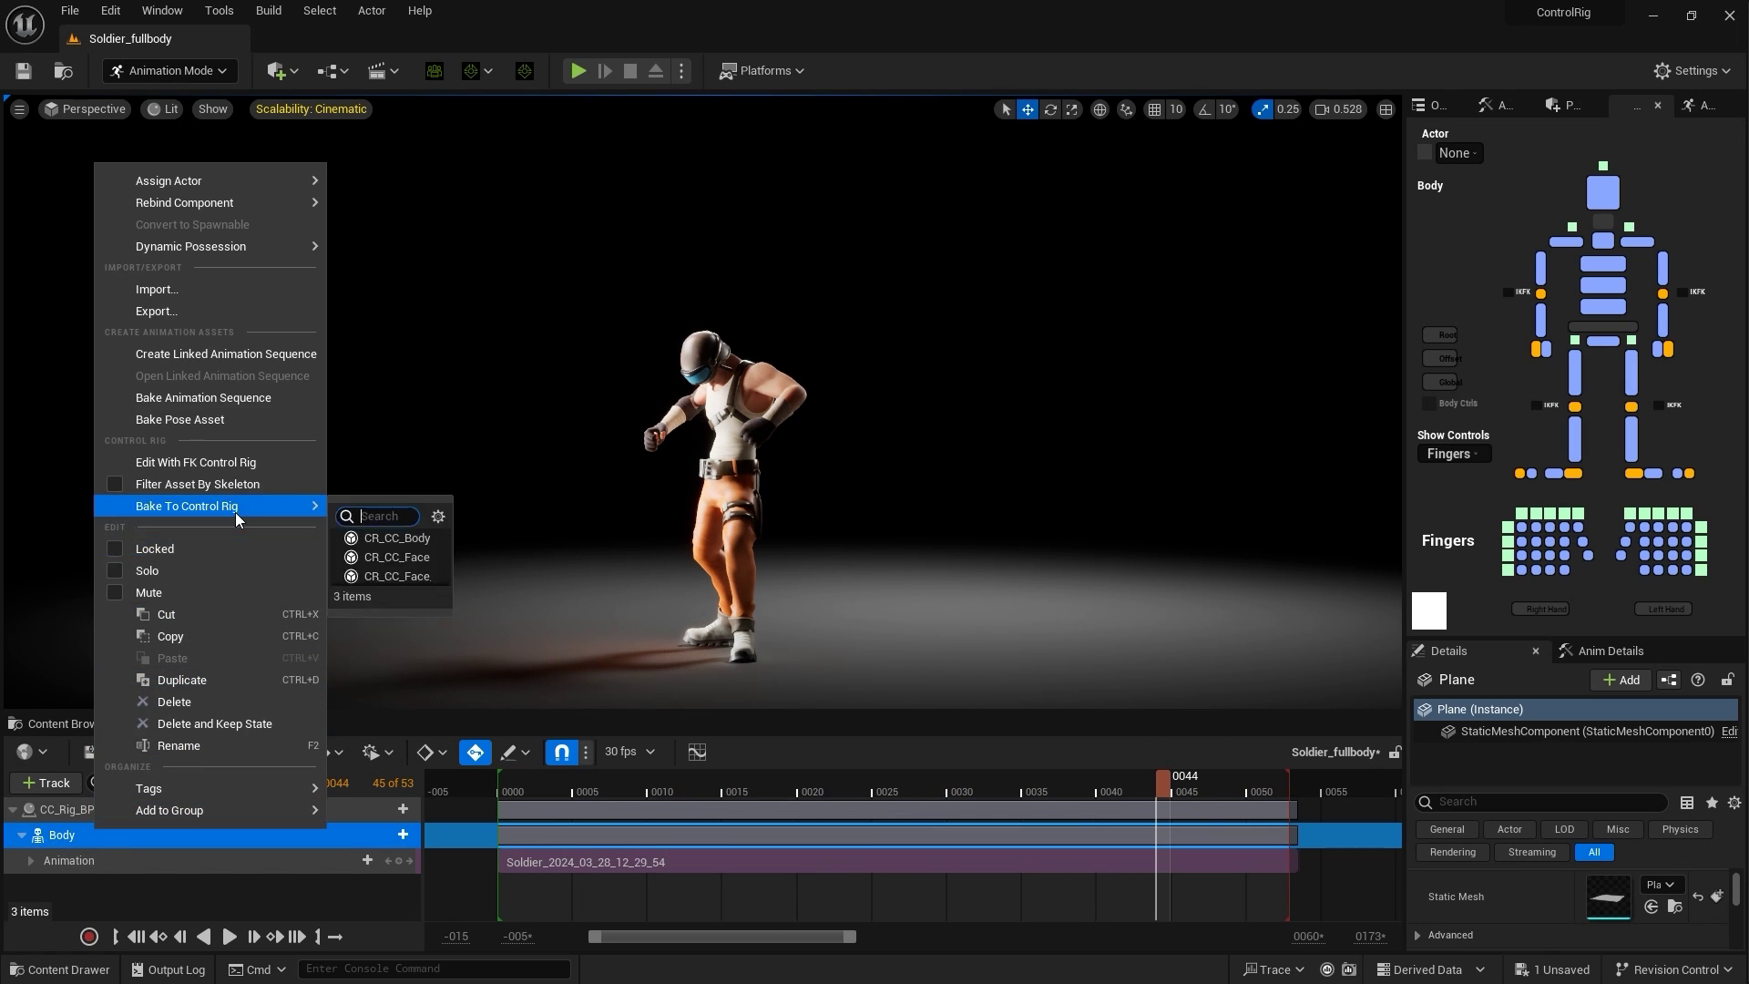
click(436, 536)
click(996, 696)
drag(558, 782, 1249, 758)
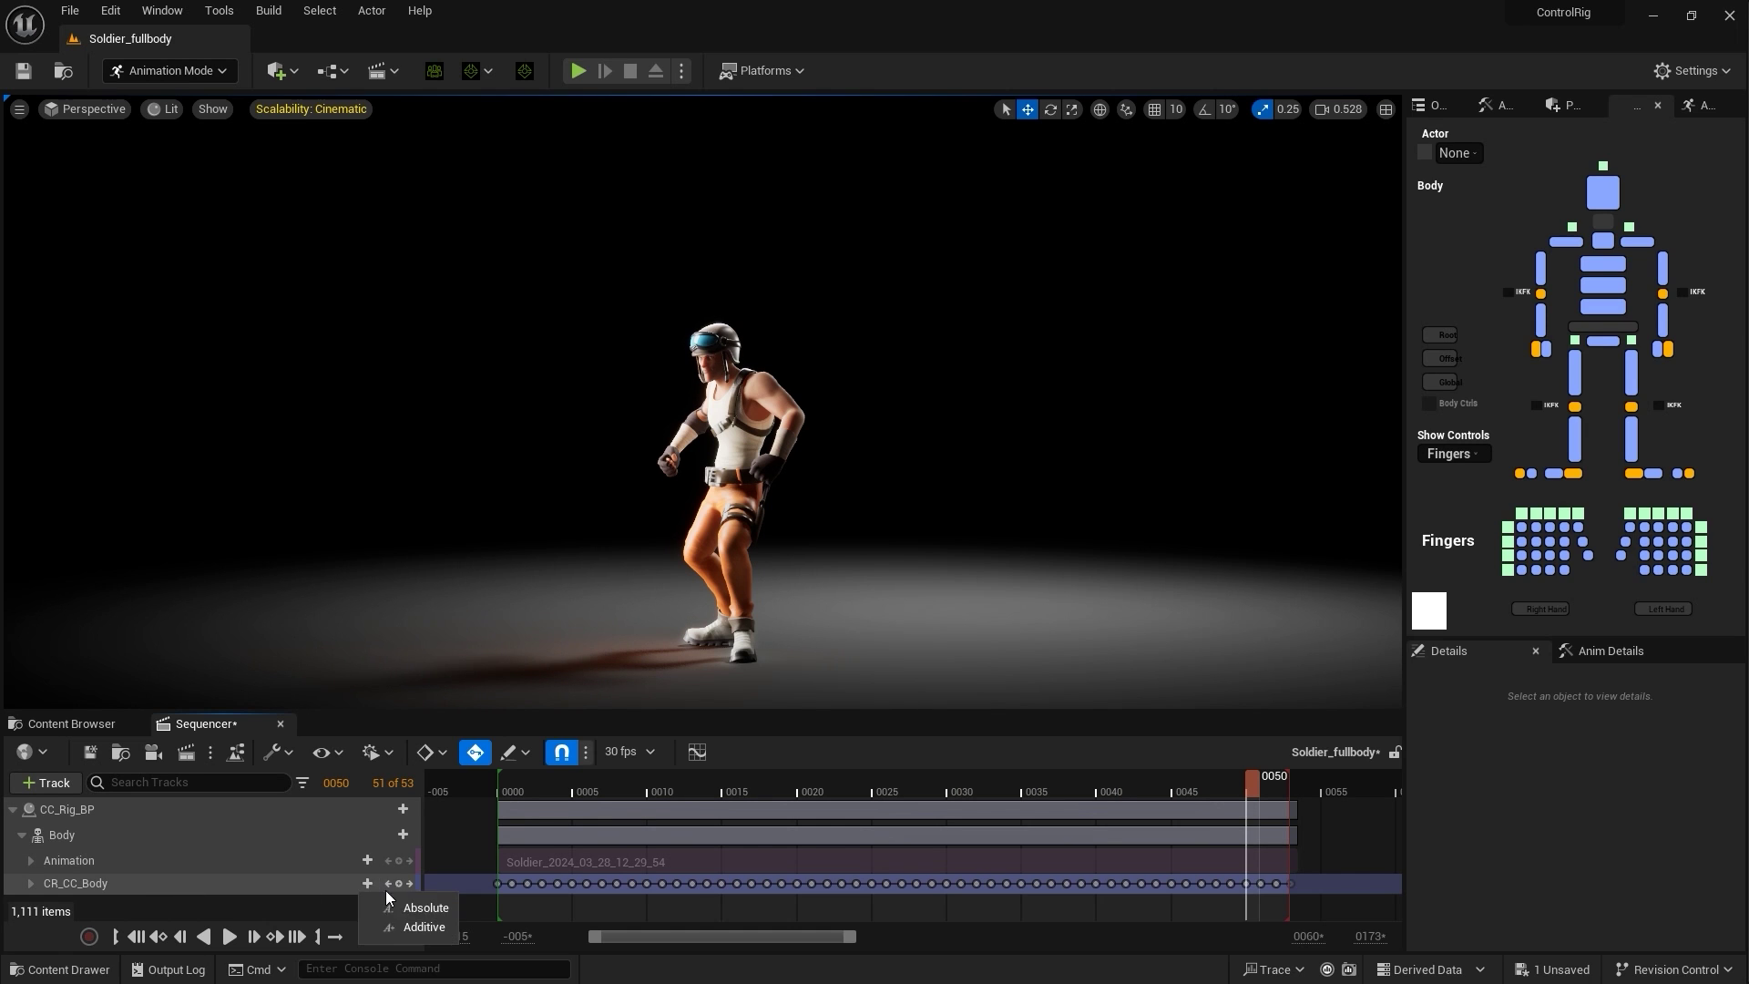
Step: Add an additive layer to CR_CC_Body, select it, and move to the landing near frame 29
click(423, 928)
mouse_move(582, 780)
mouse_down()
mouse_move(543, 780)
mouse_move(608, 780)
mouse_up()
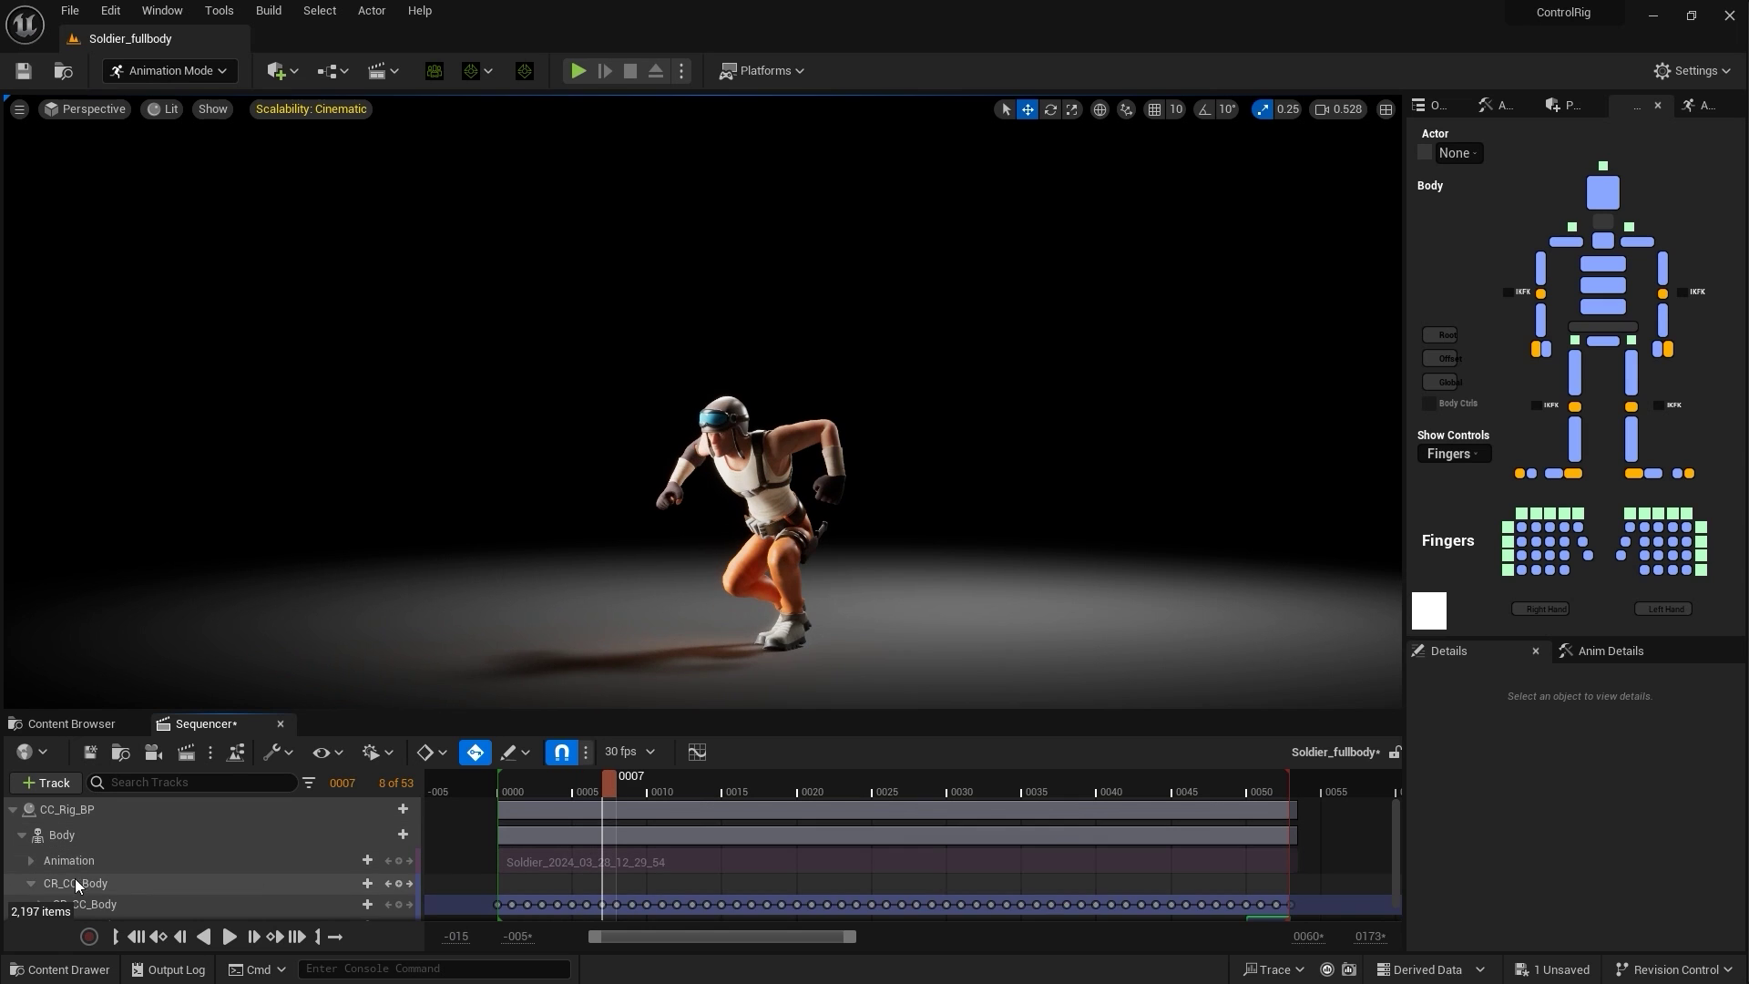
scroll(46, 905, down, 1)
click(141, 906)
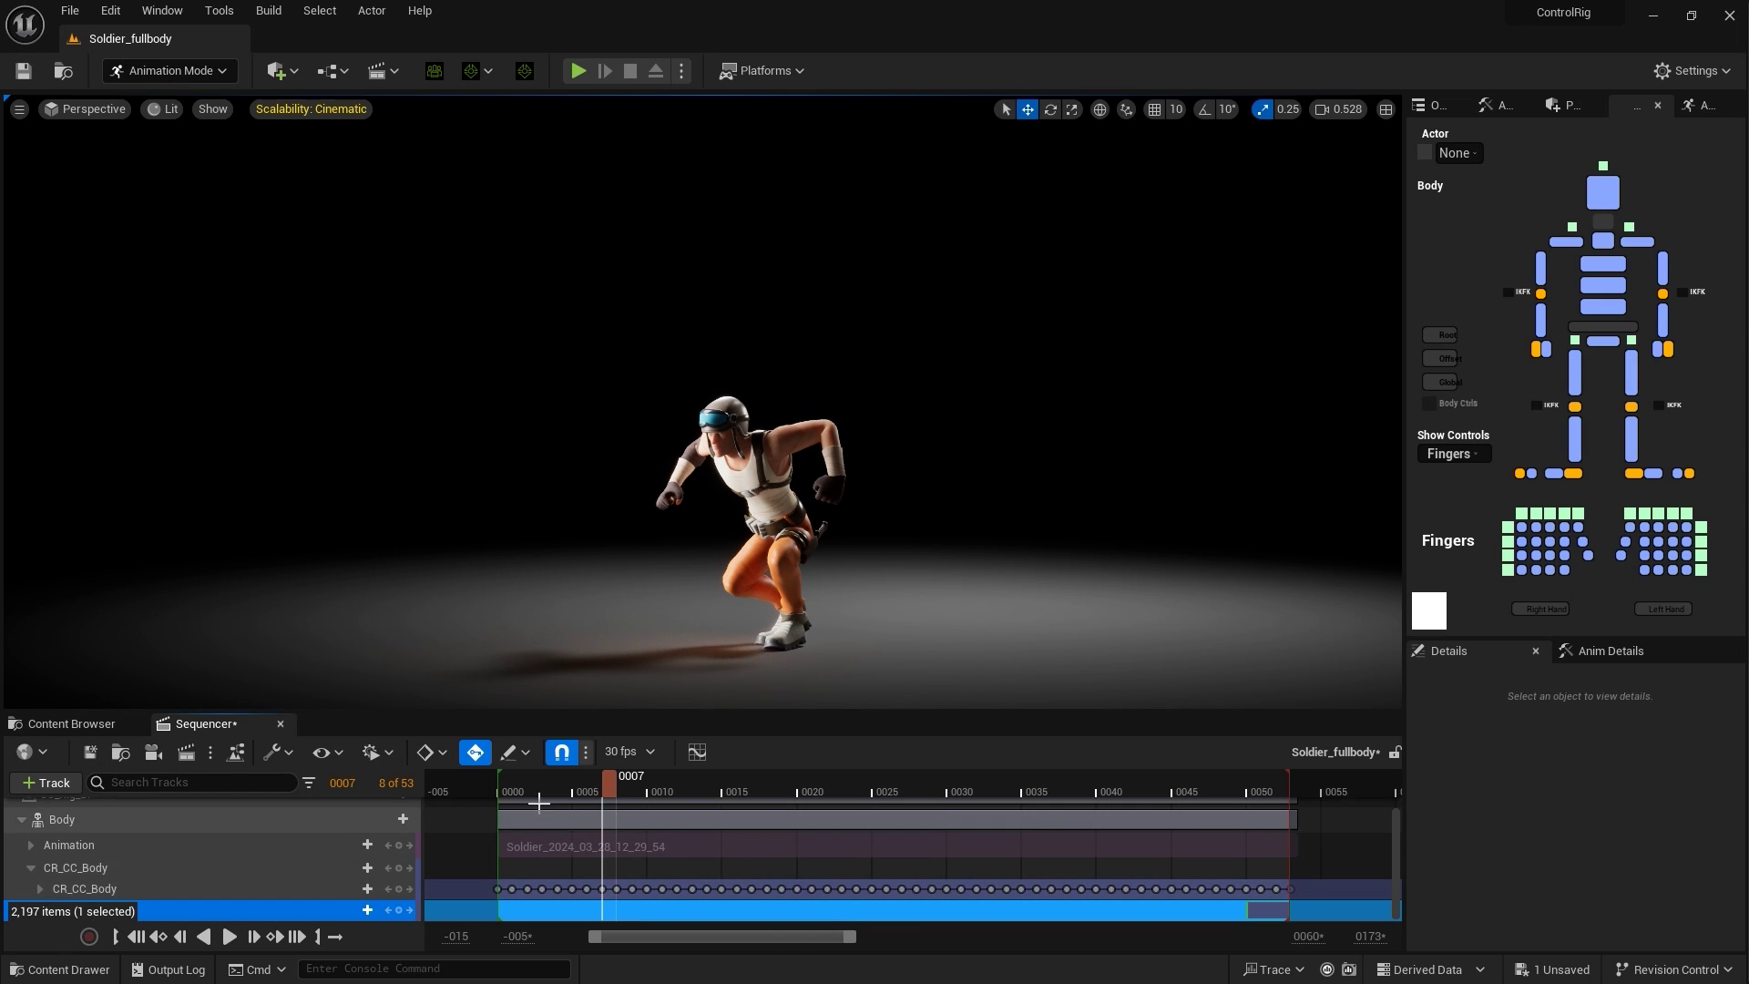
drag(609, 783, 743, 781)
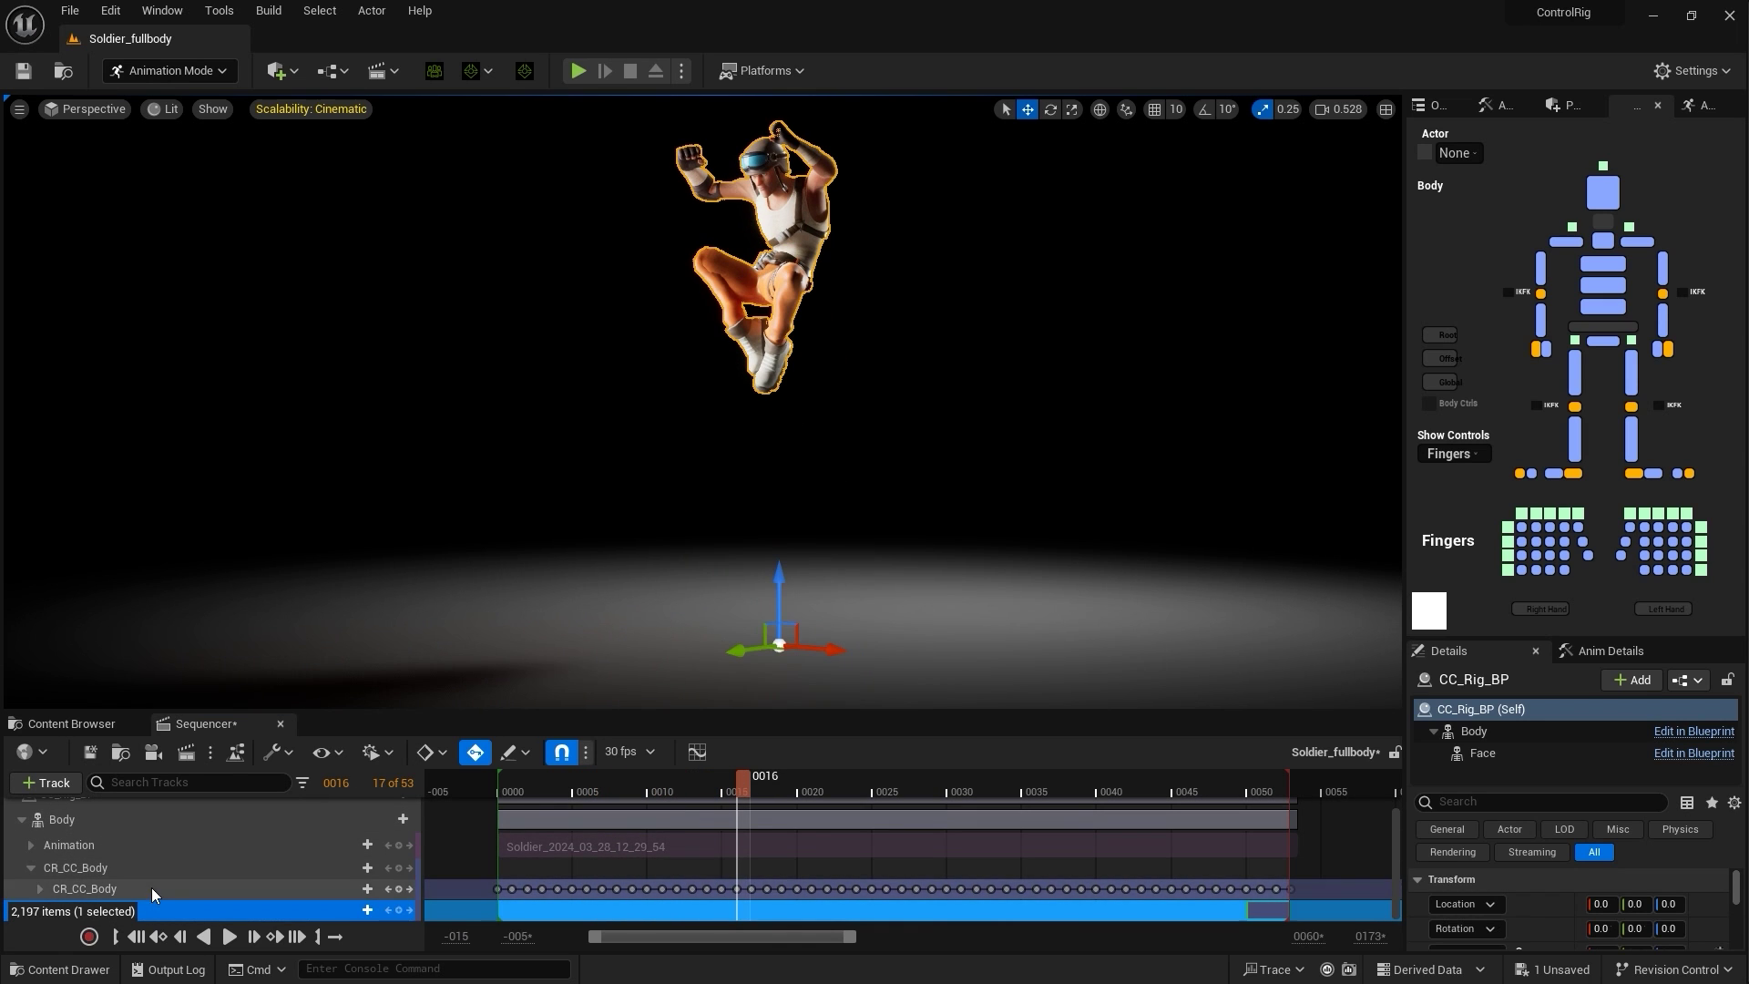
drag(768, 785, 923, 770)
Step: Correct the right foot IK and back controls on the ground around frames 28–29
click(728, 520)
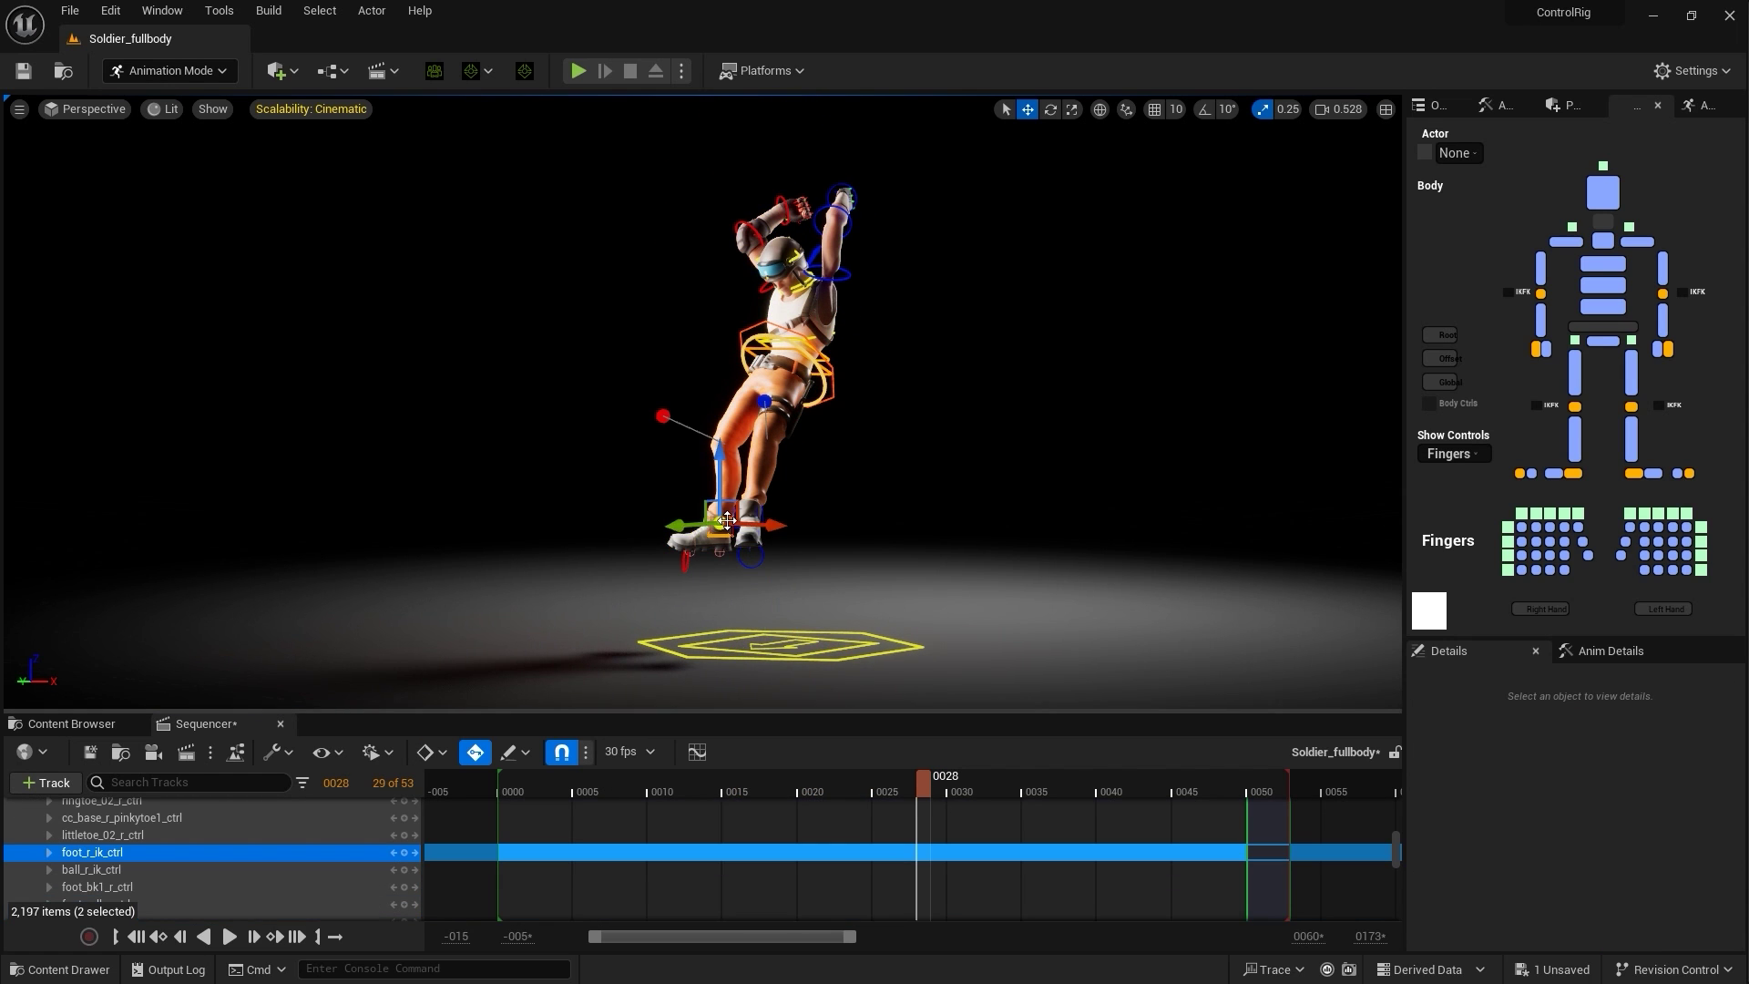
click(1627, 652)
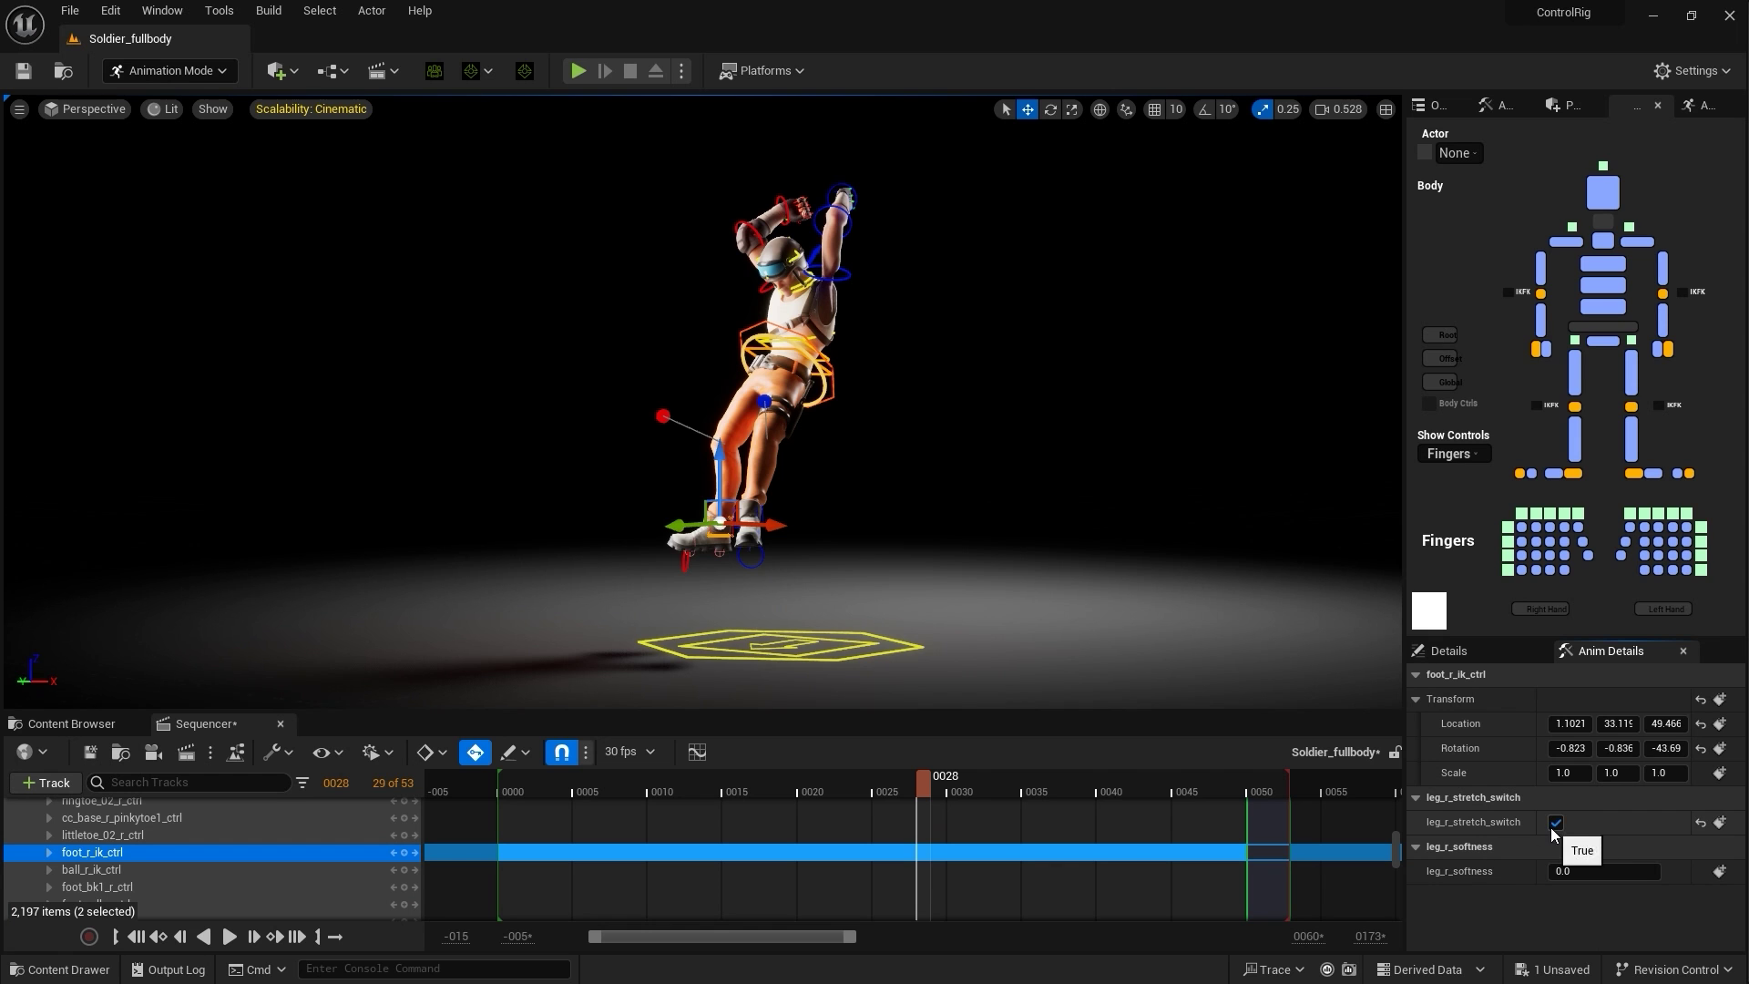
key(ctrl+z)
key(f)
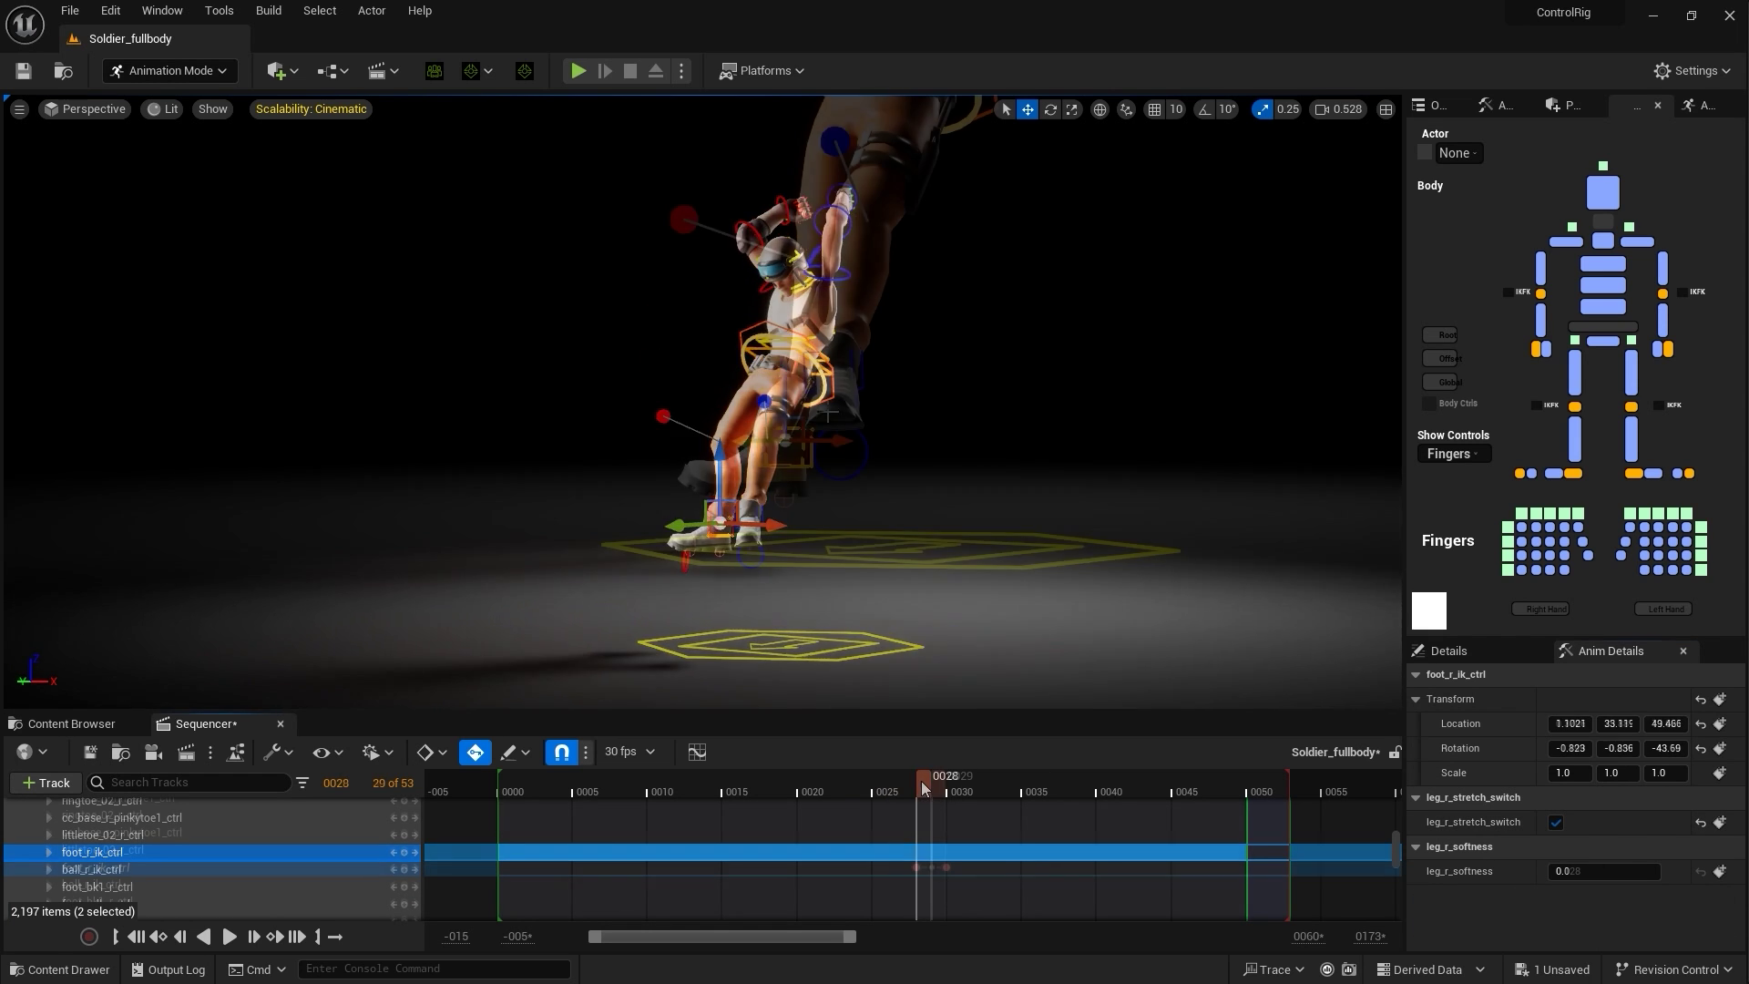
key(Right)
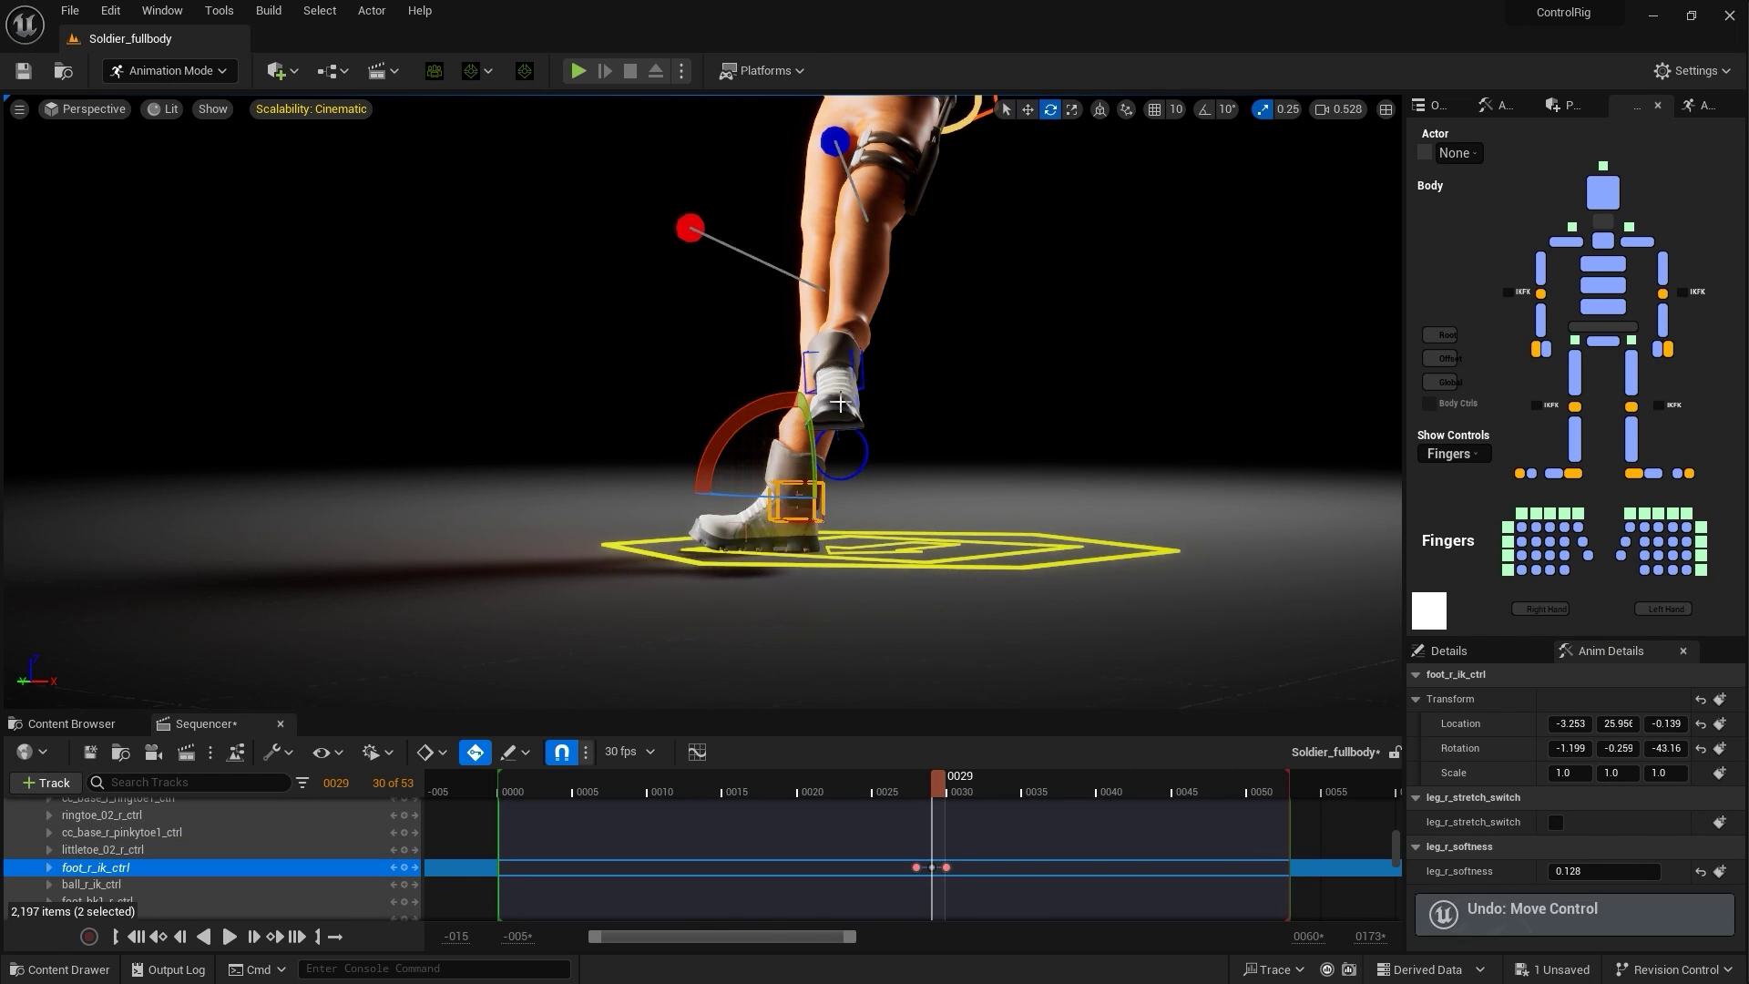
click(95, 902)
key(f)
click(957, 789)
key(e)
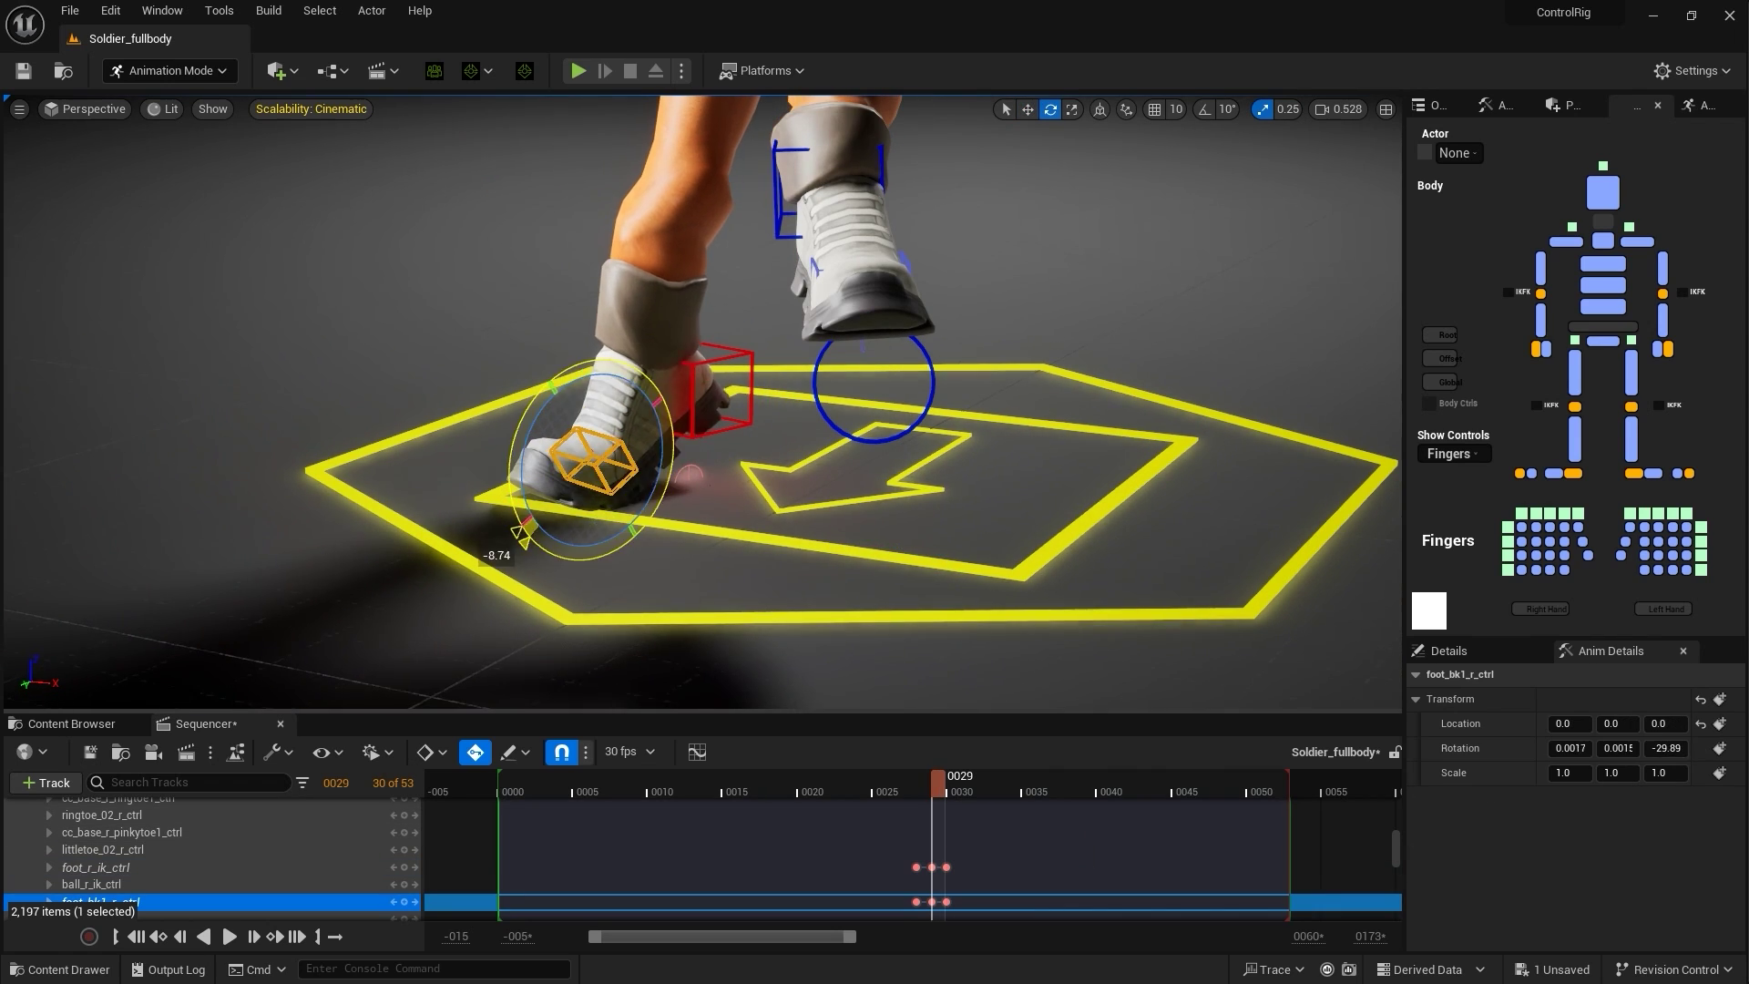
key(Left)
key(Left)
scroll(706, 232, down, 4)
Step: Rotate the left foot IK control slightly at frame 29
click(765, 310)
key(f)
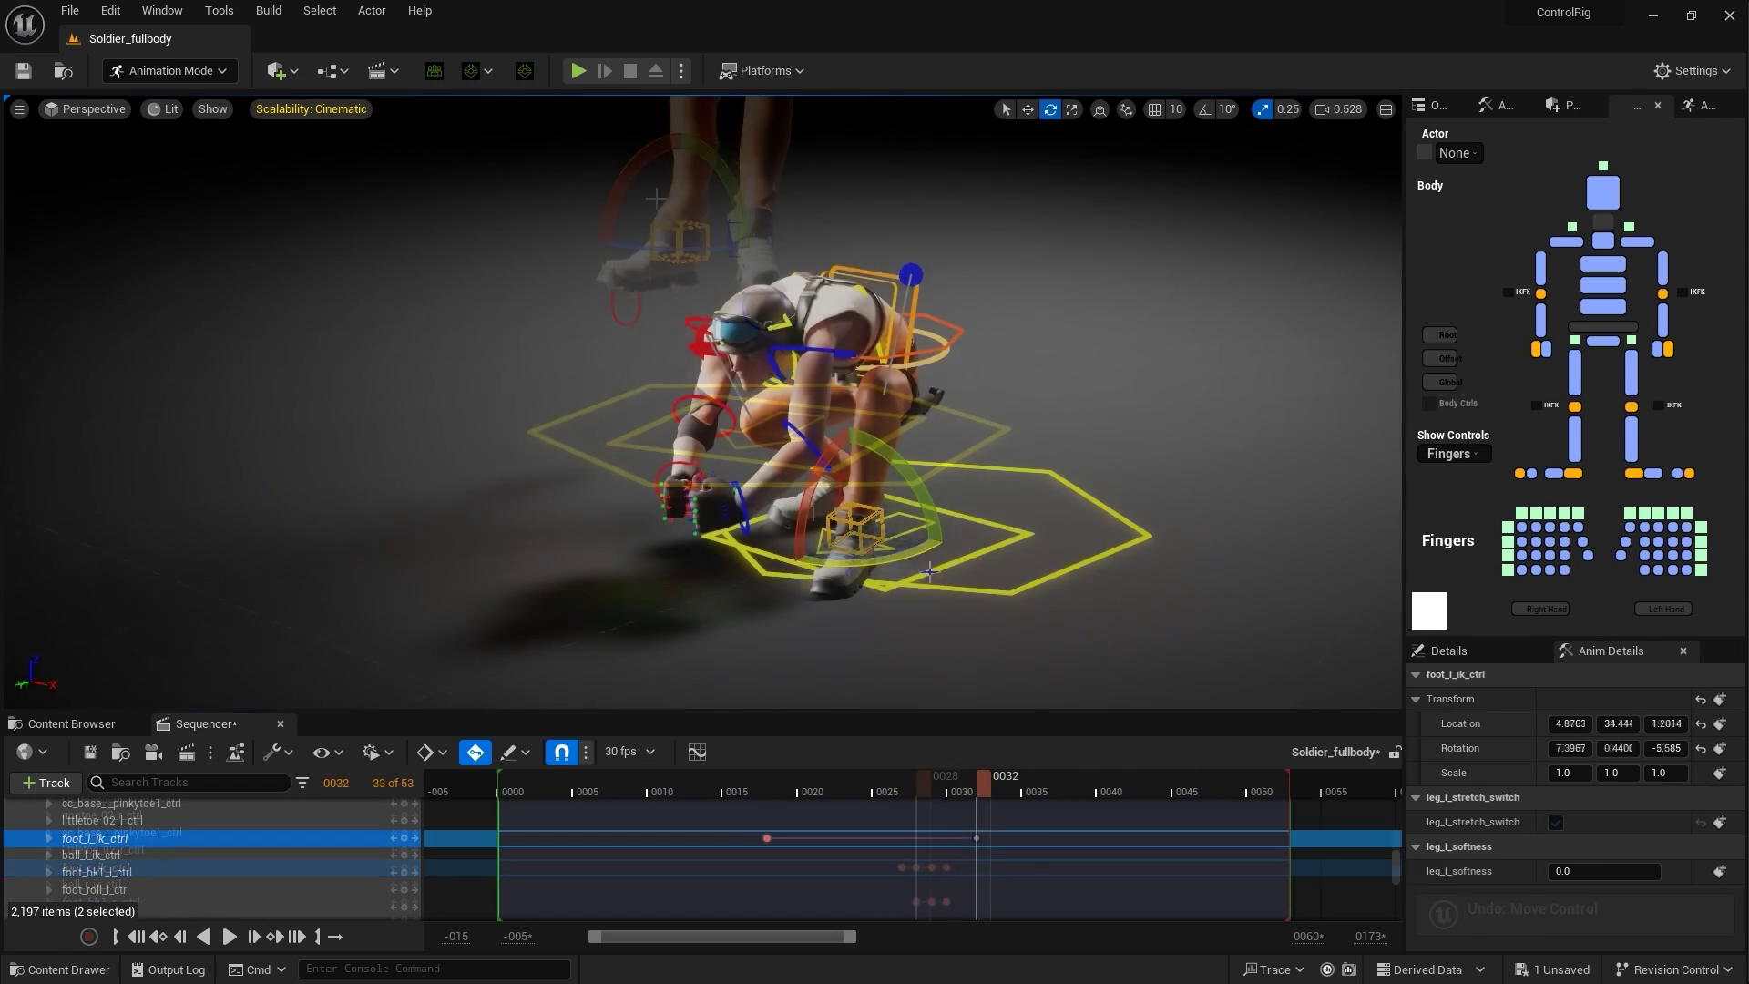
click(939, 797)
alt+drag(957, 574, 817, 438)
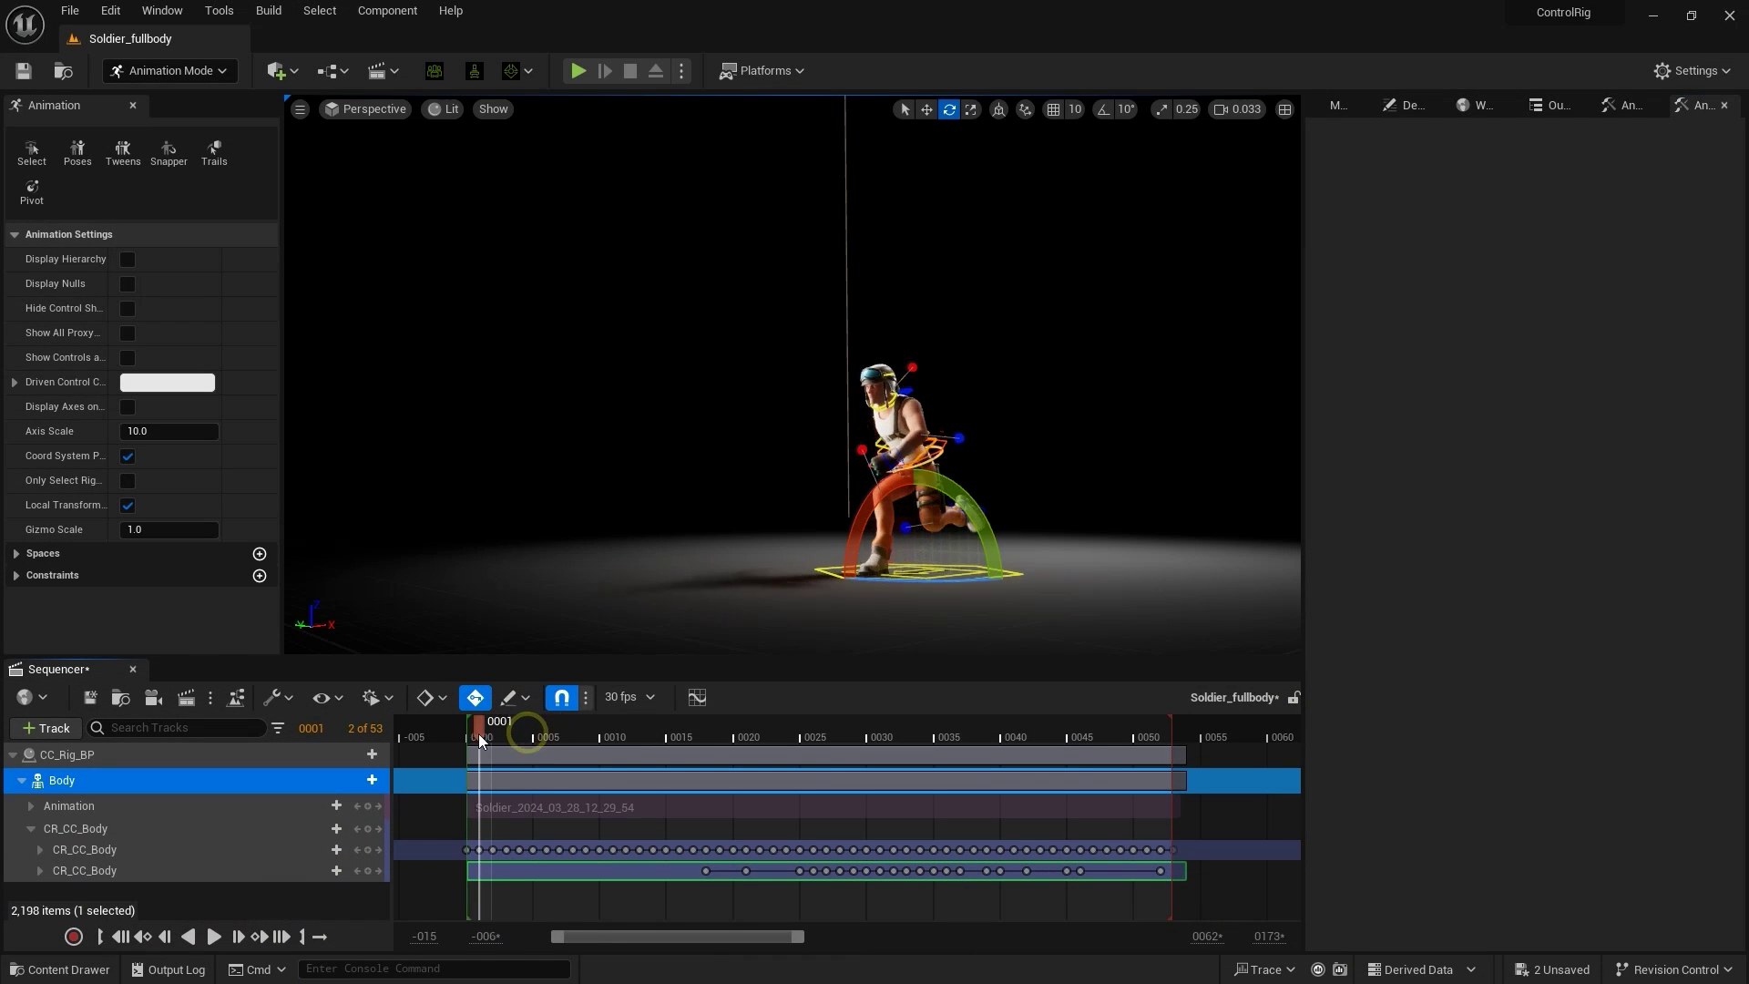
Step: Play the corrected jump animation, then stop and return to the start
key(space)
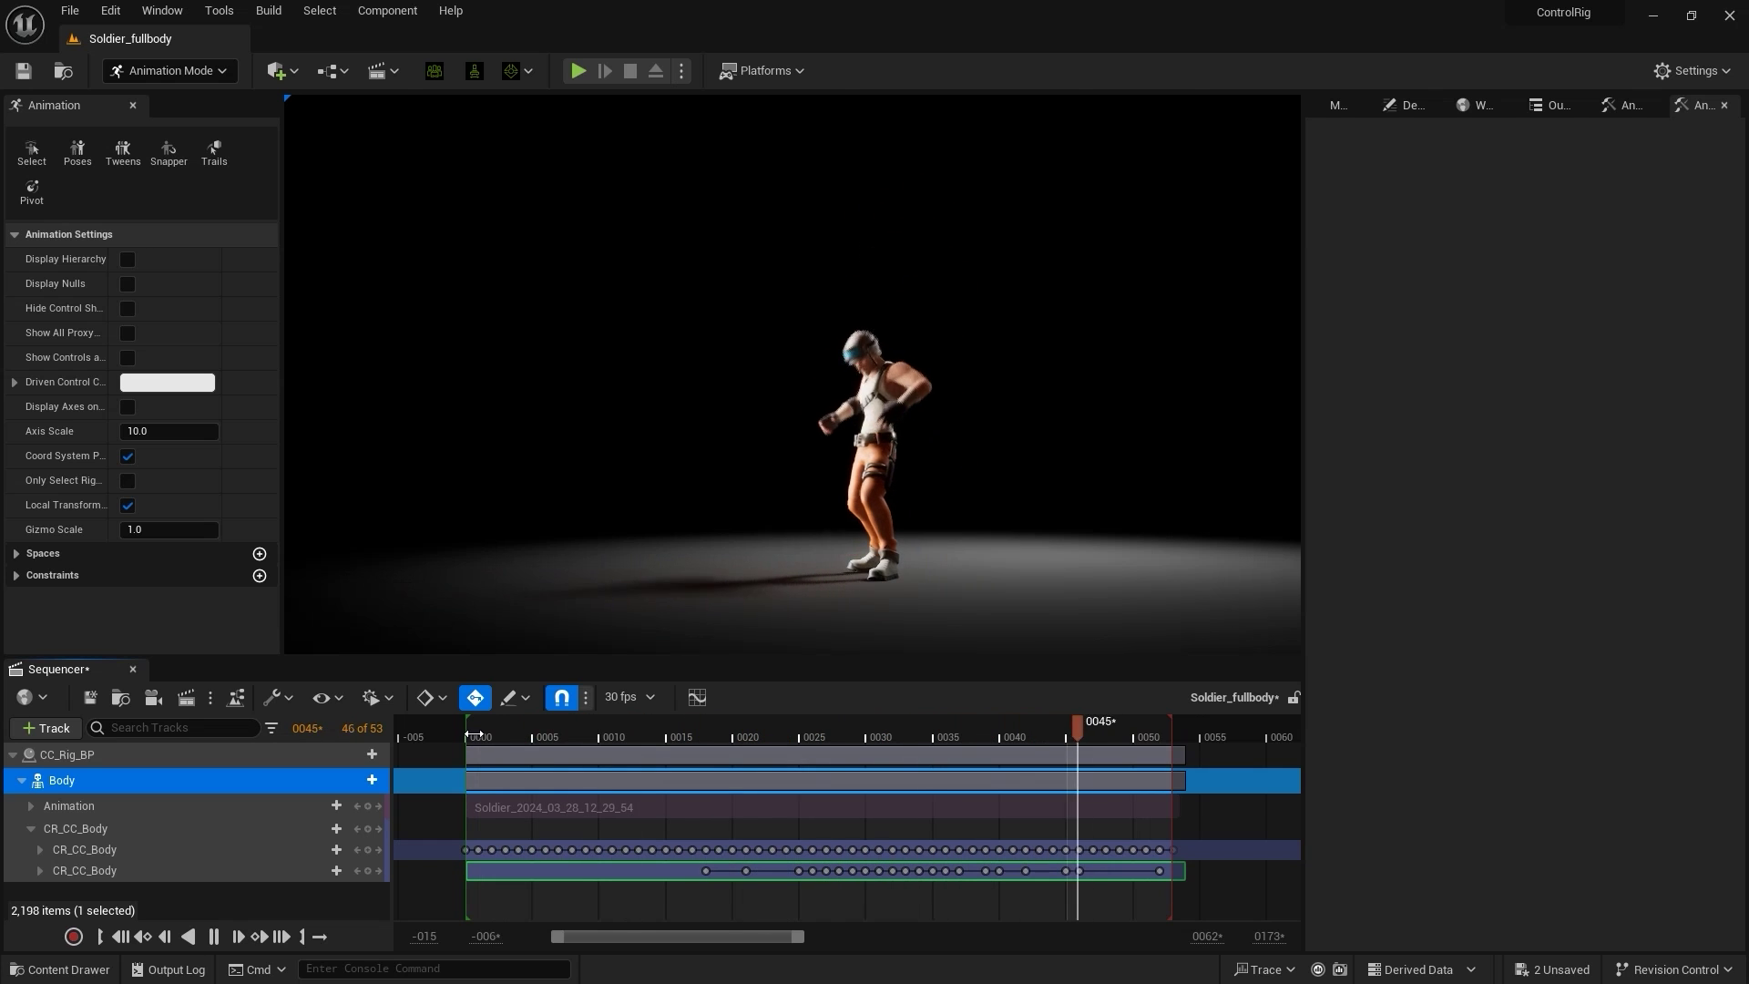
click(474, 737)
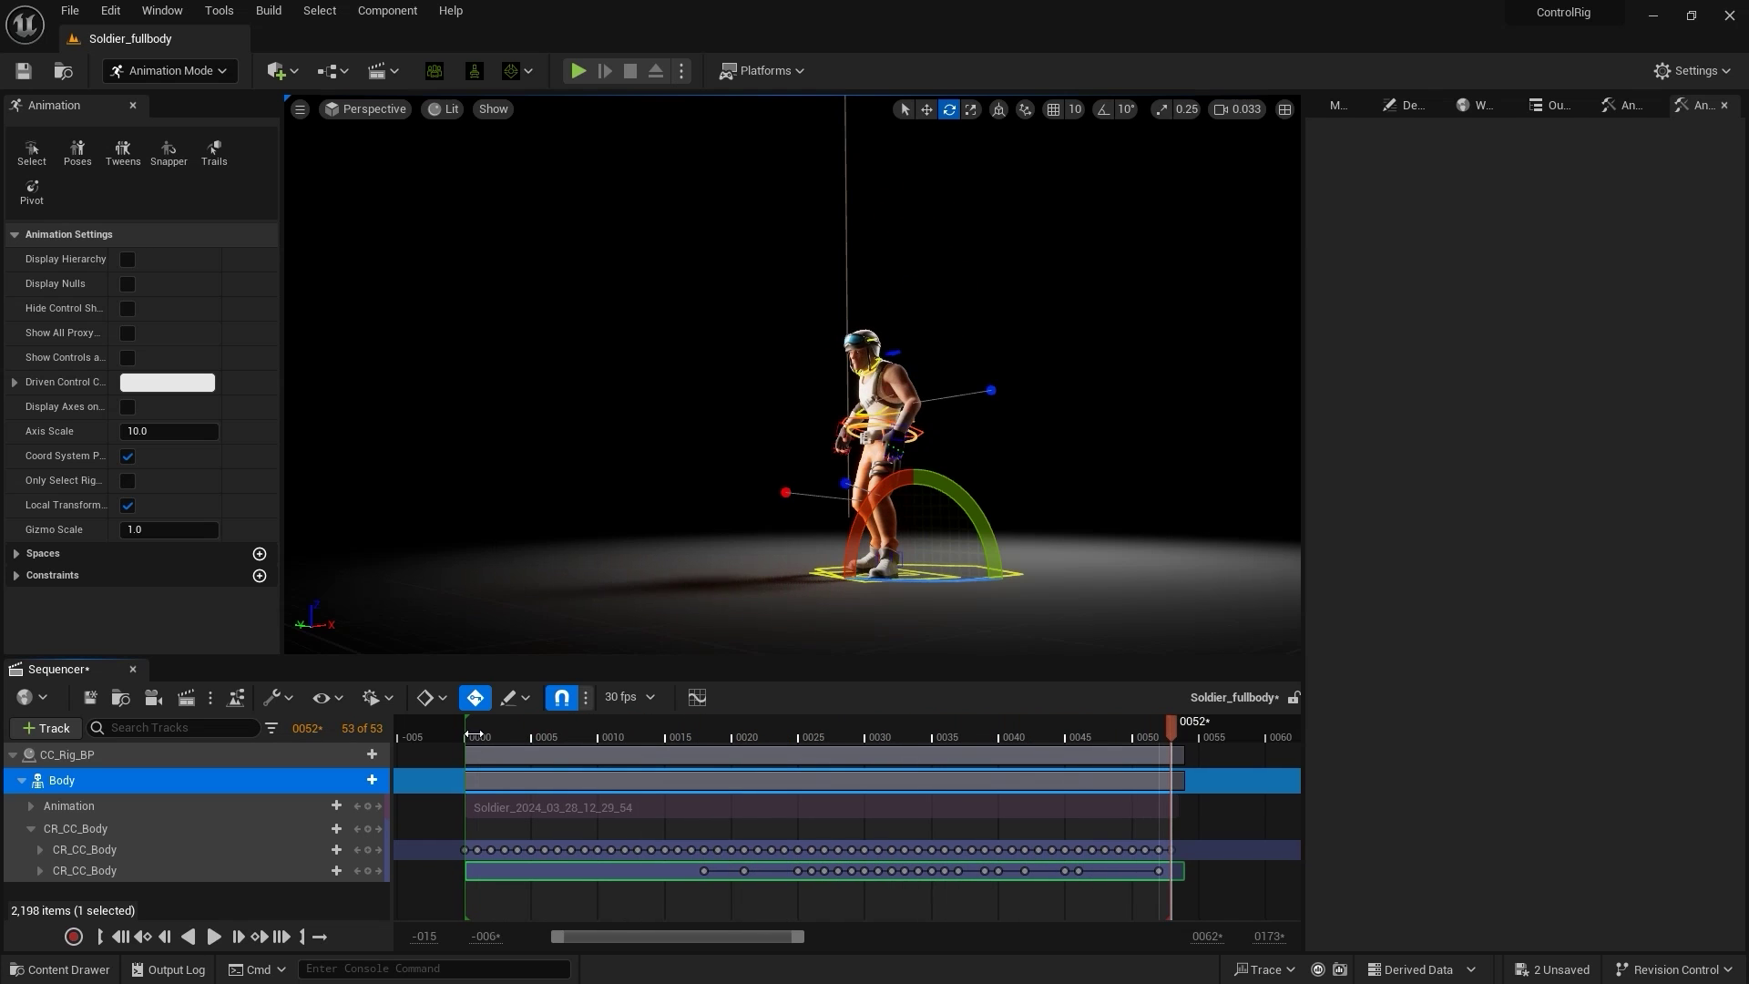
Step: Bake the Body track into a new animation sequence saved in Content/Tutorial/Sequence
right_click(124, 779)
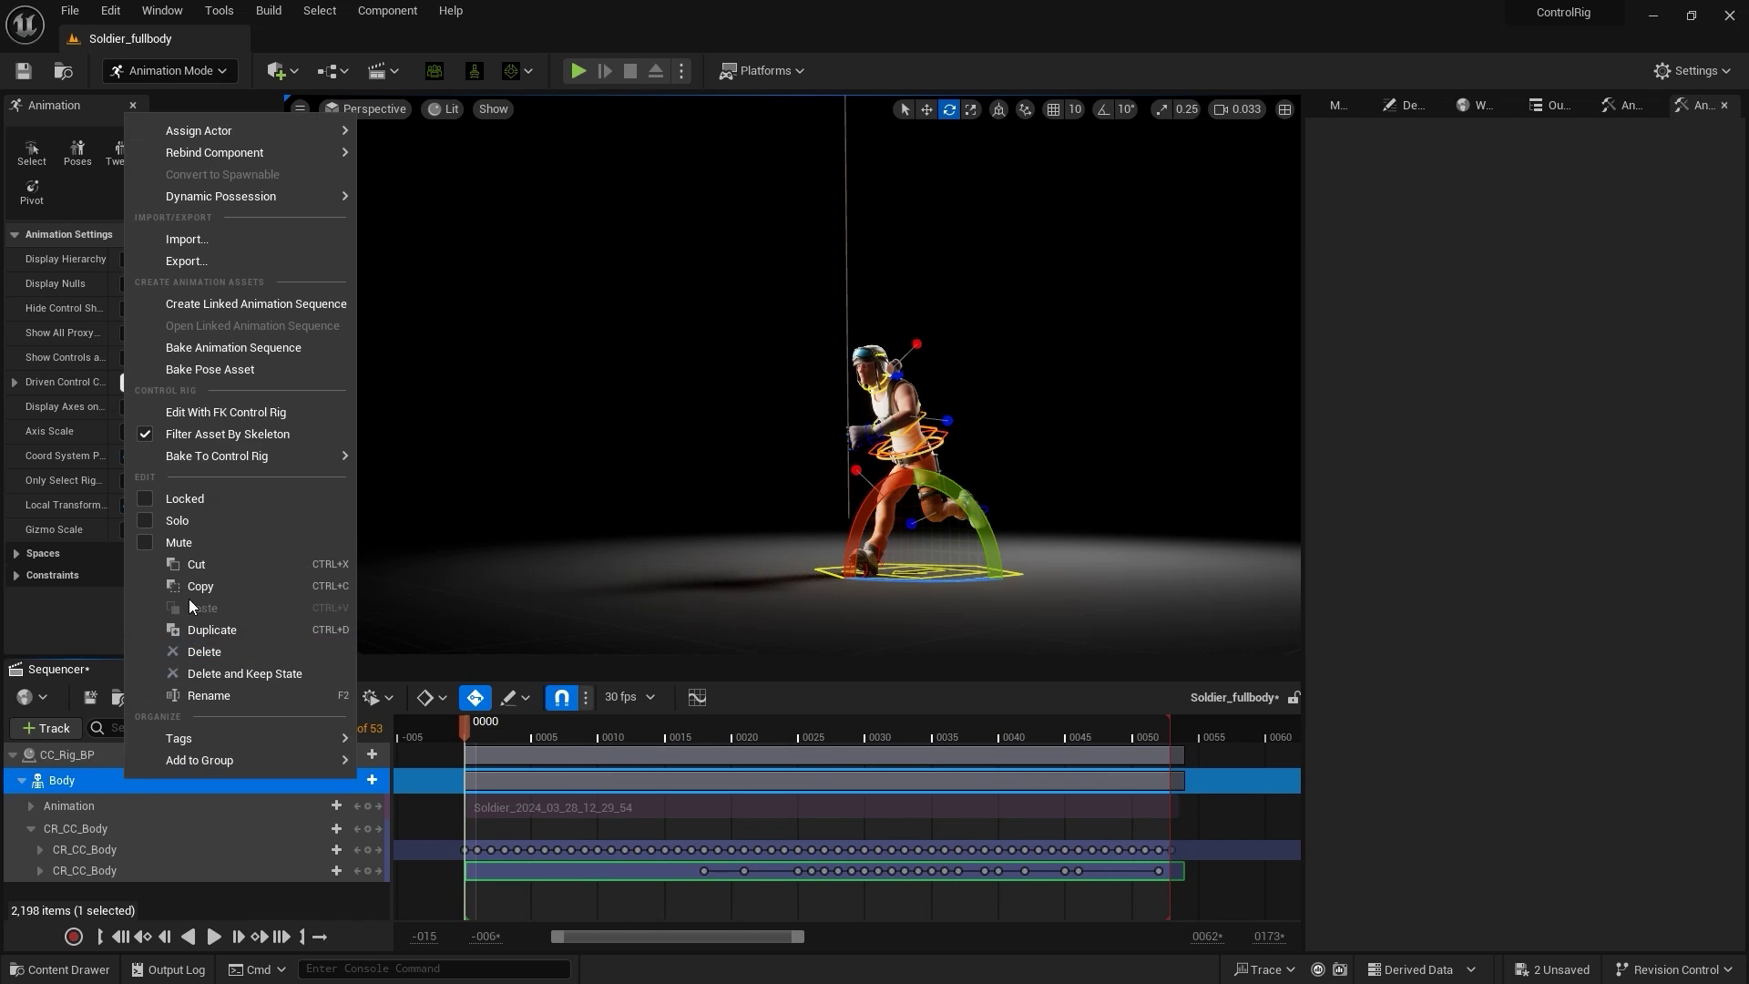
click(315, 353)
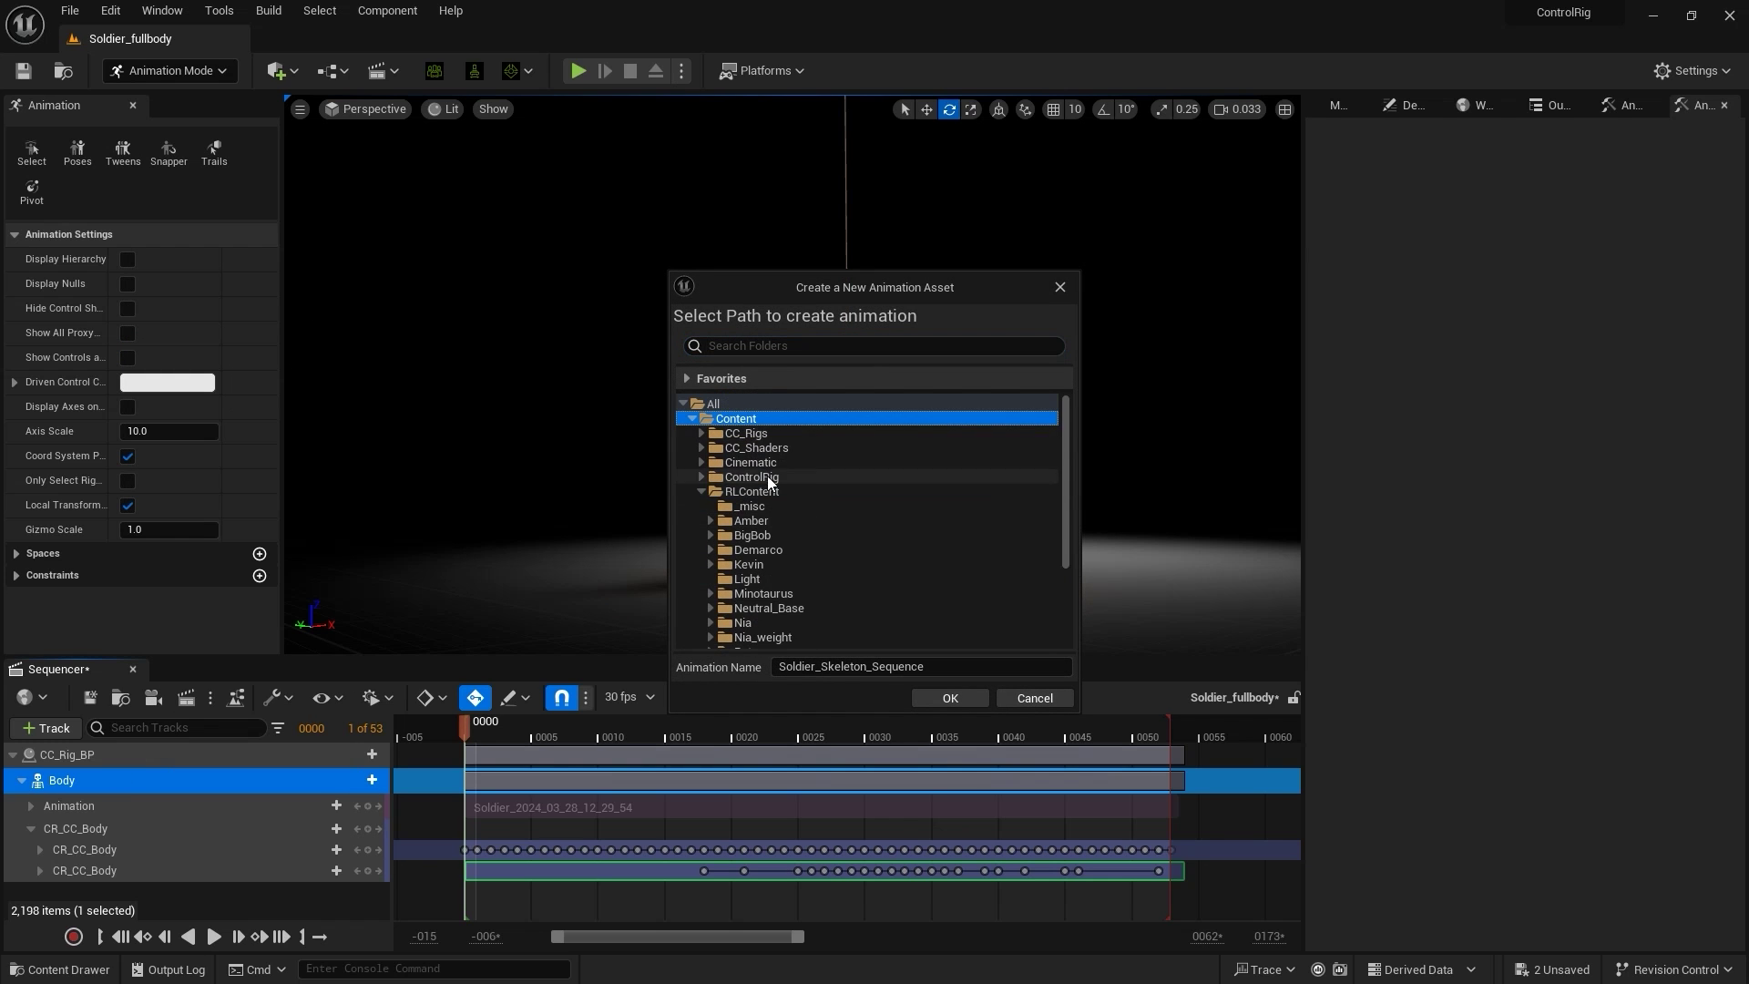
click(817, 580)
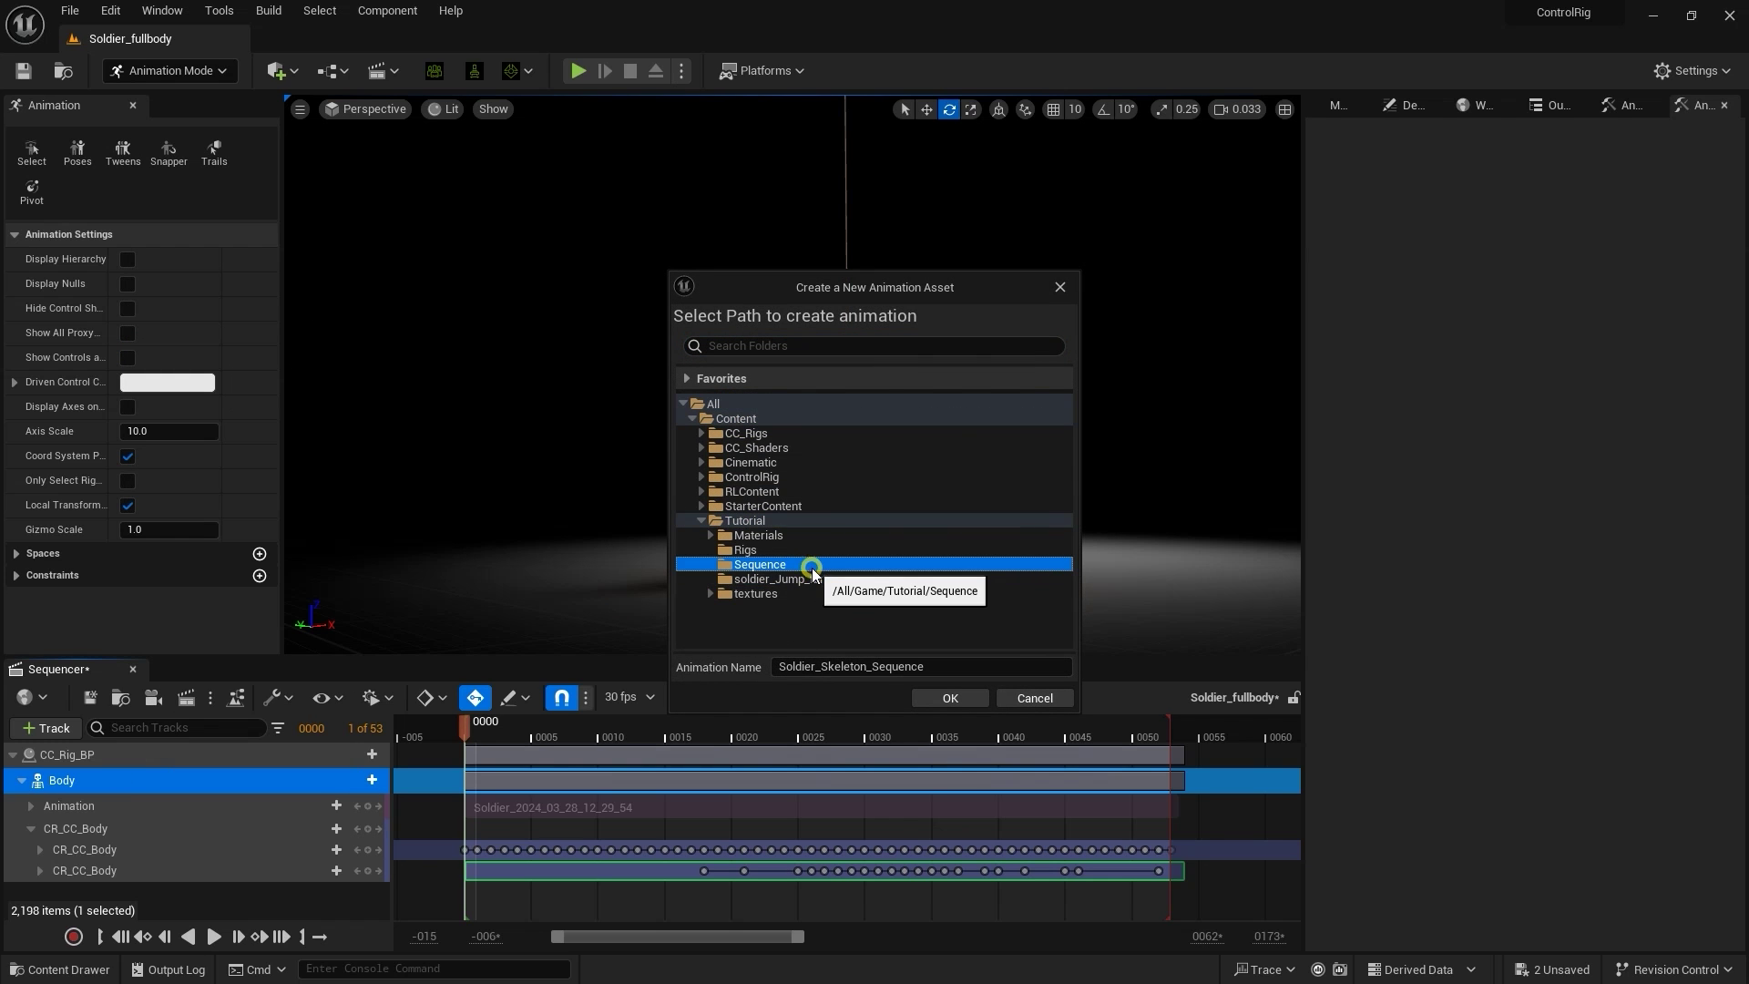
click(954, 694)
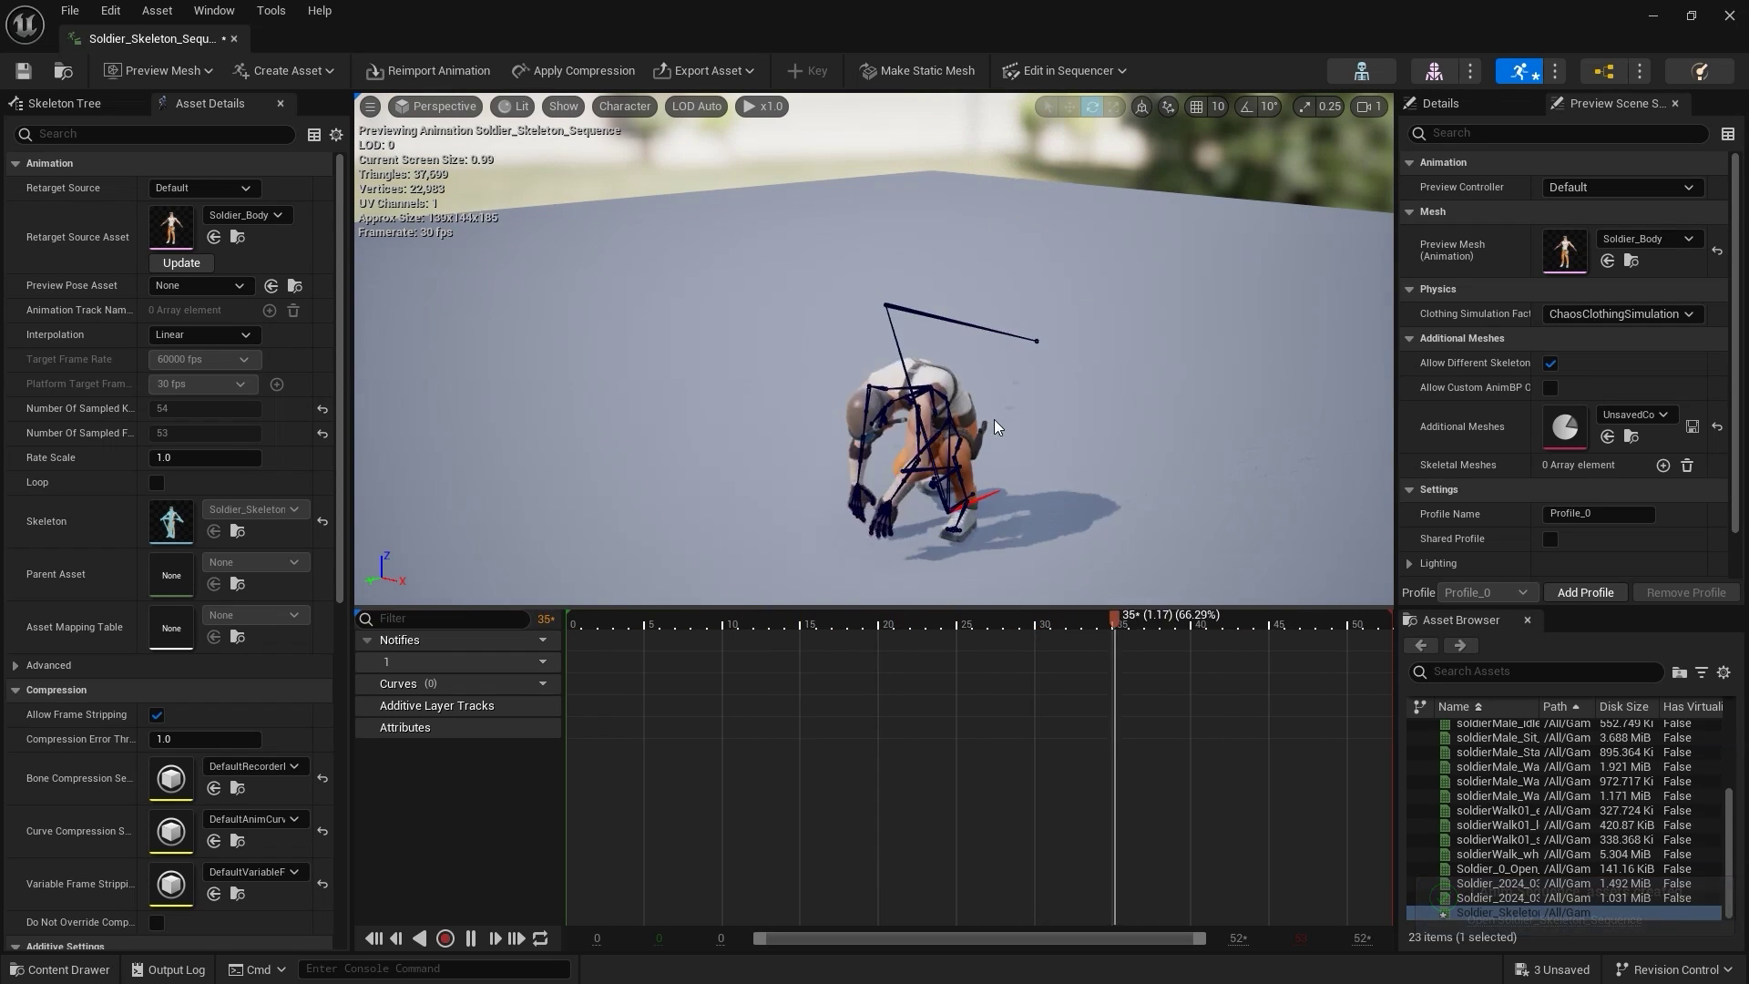
Step: Close the animation editor and inspect Soldier_Skeleton_Sequence in the Tutorial/Sequence content folder
click(1728, 16)
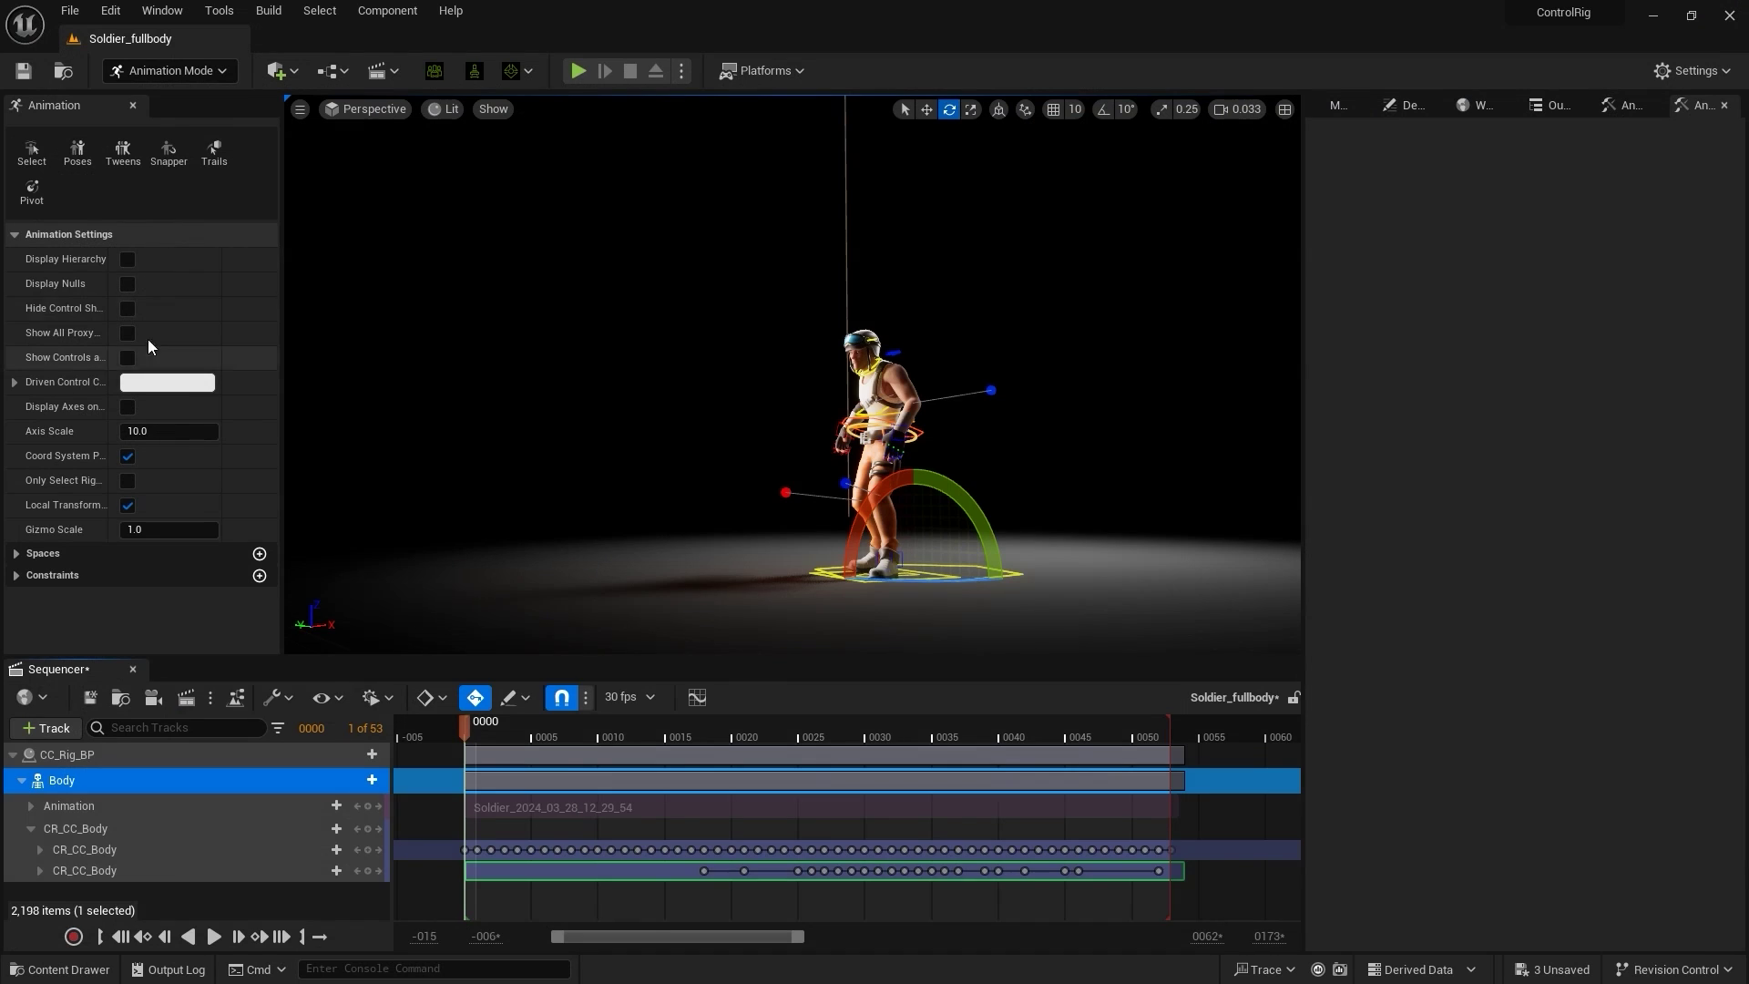
key(ctrl+space)
click(362, 673)
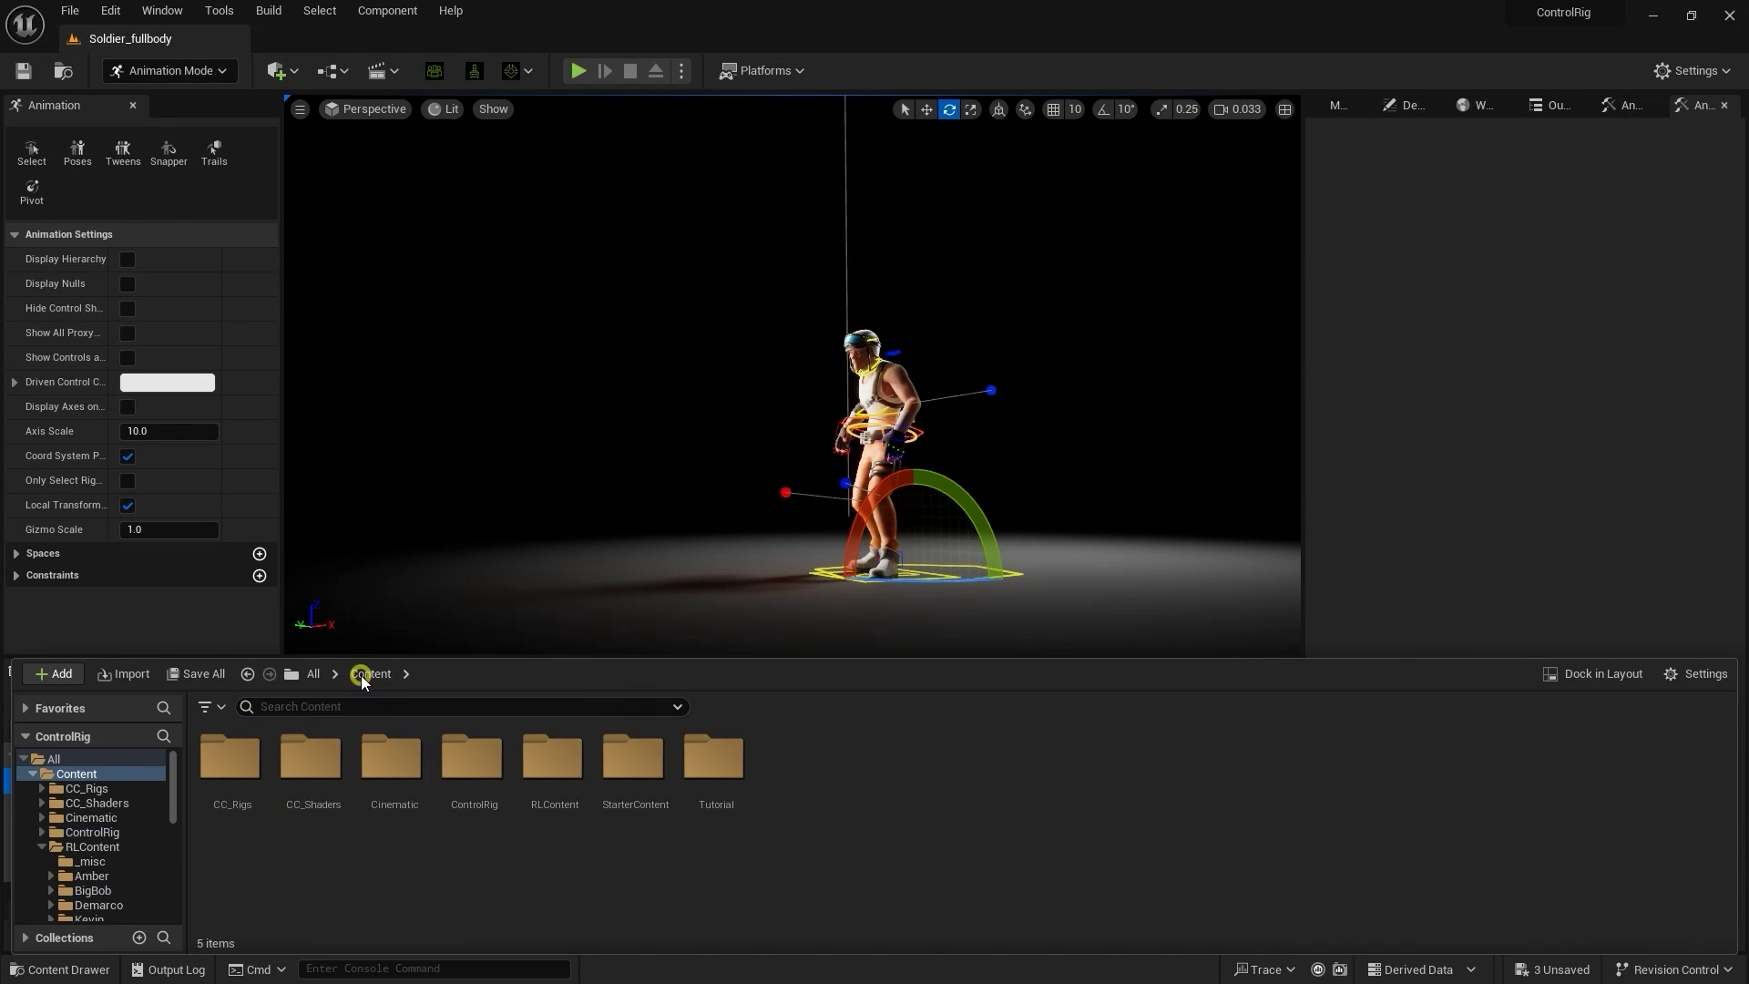
mouse_move(721, 770)
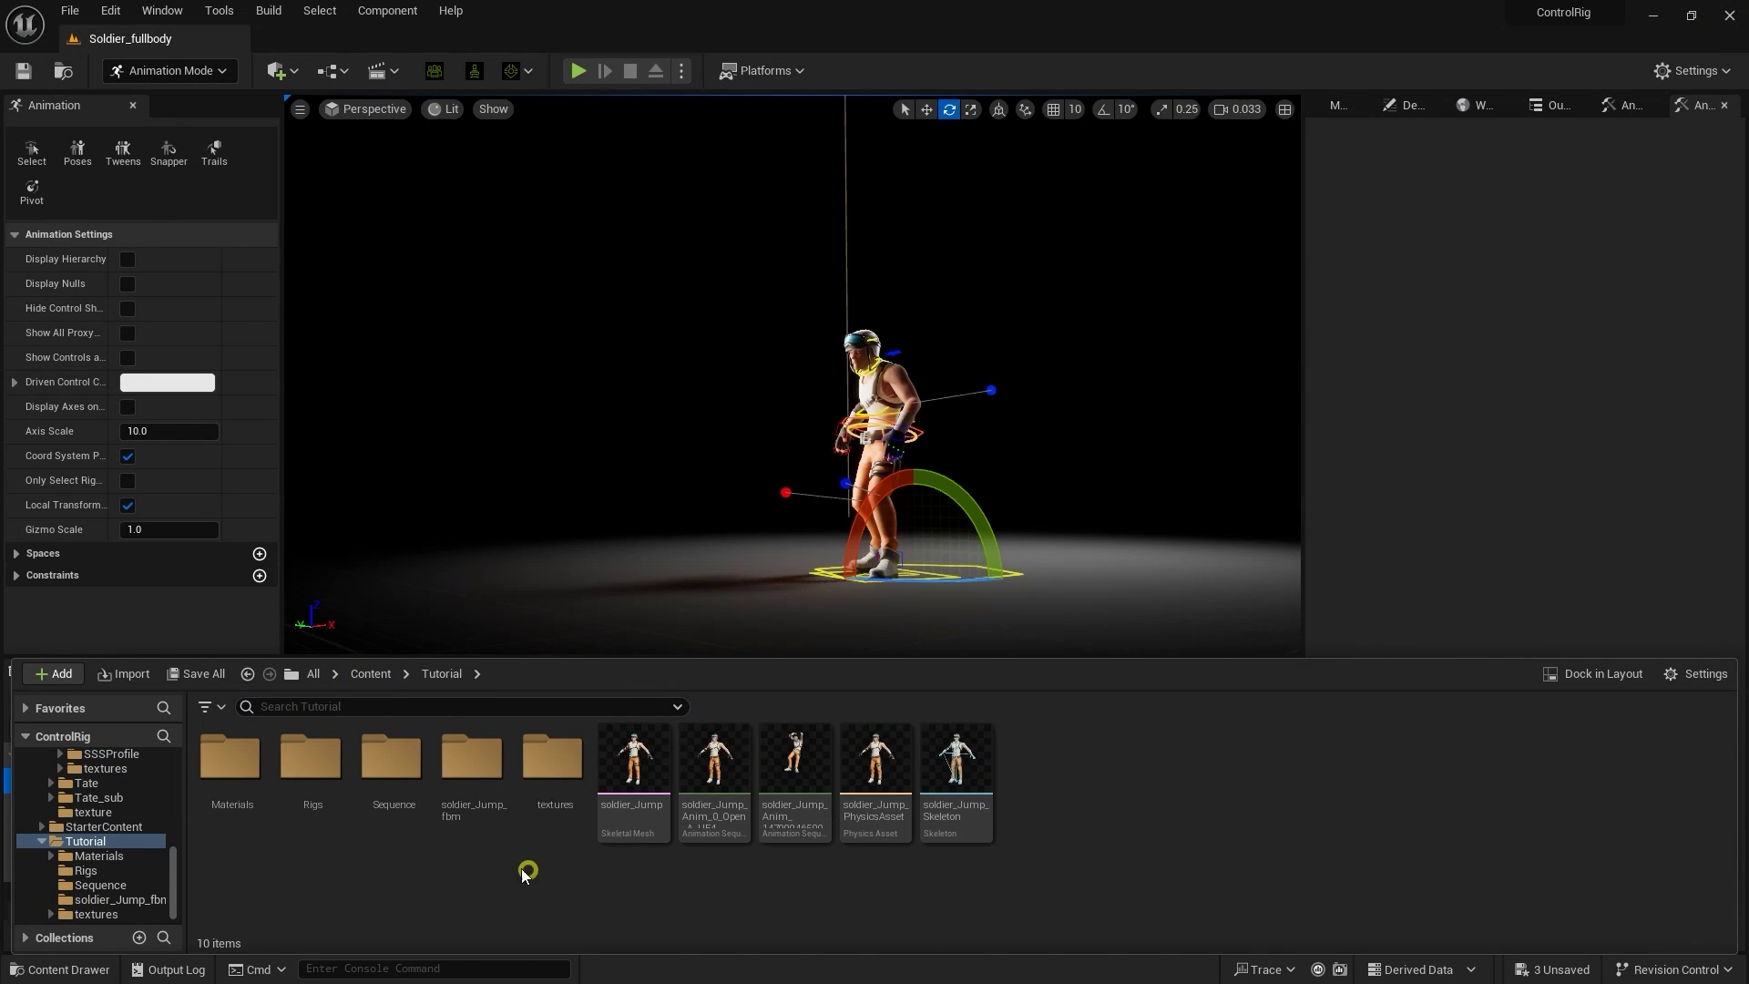
double_click(394, 776)
click(239, 777)
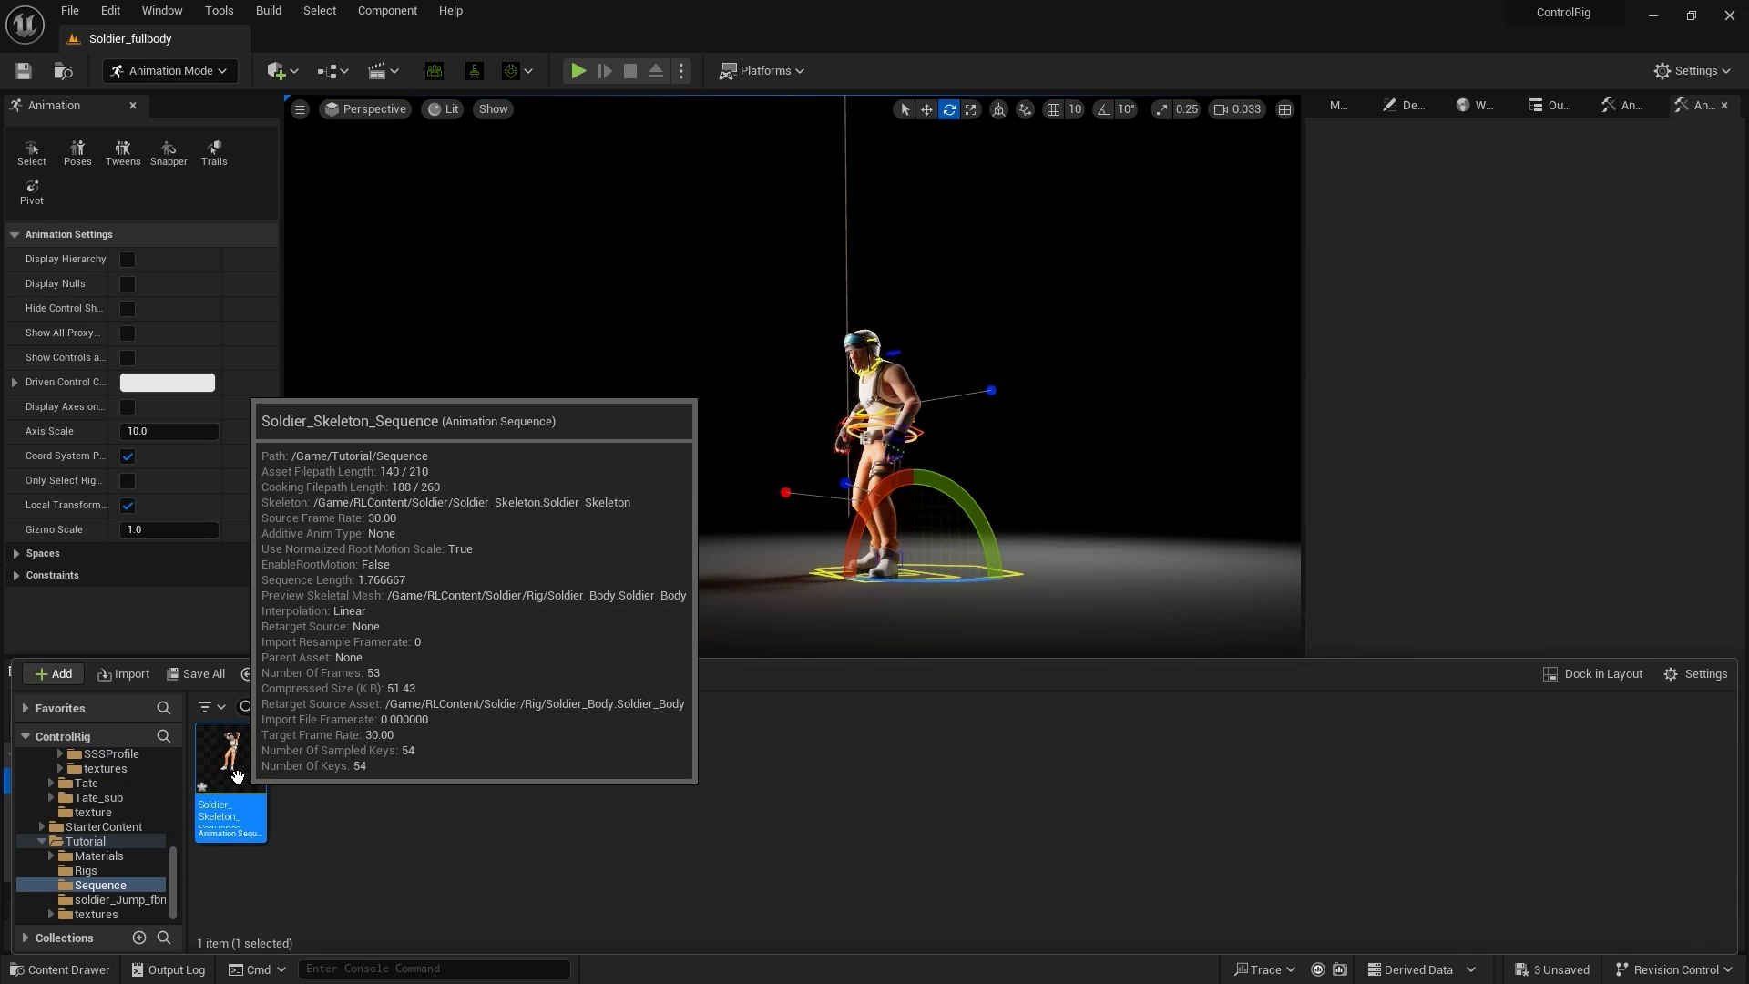